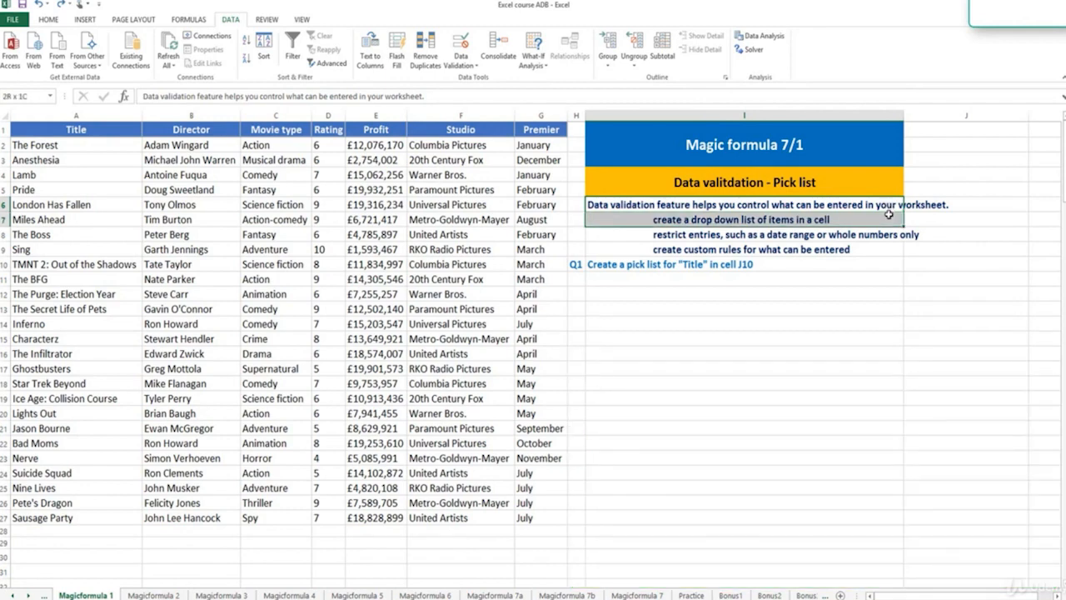
- Clear the data validation description text from cells I6 to I9
left_click_drag(888, 215, 889, 235)
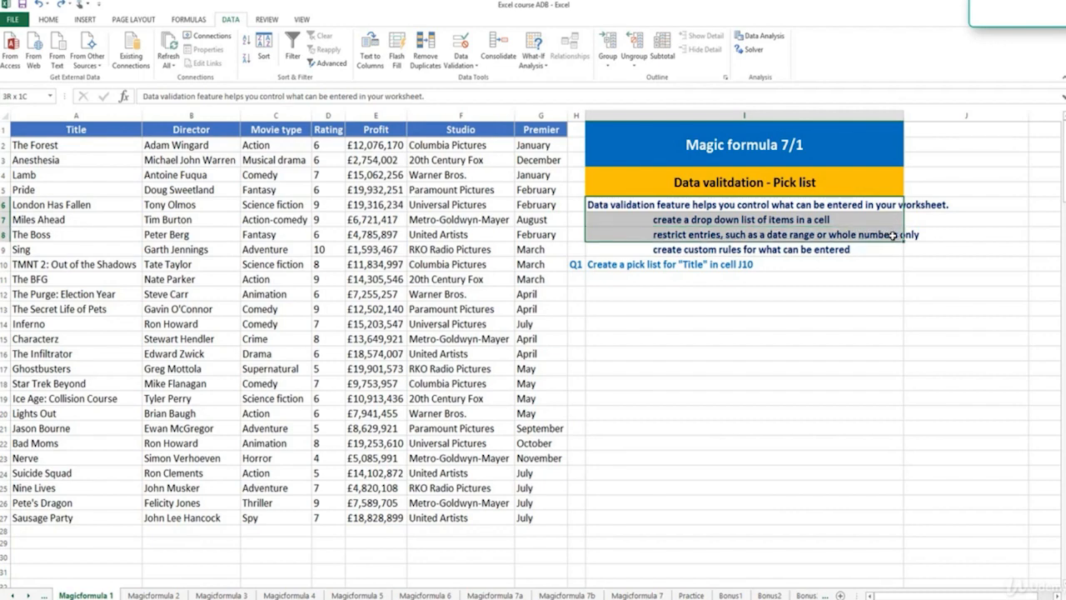
left_click_drag(892, 236, 893, 249)
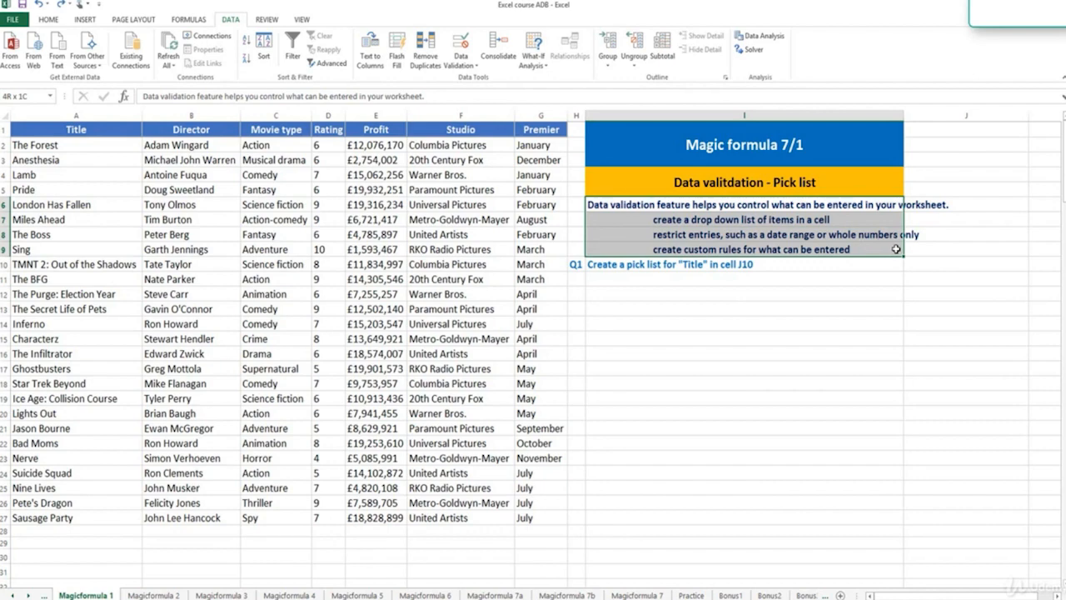
left_click_drag(896, 249, 894, 249)
key("Delete")
left_click(878, 264)
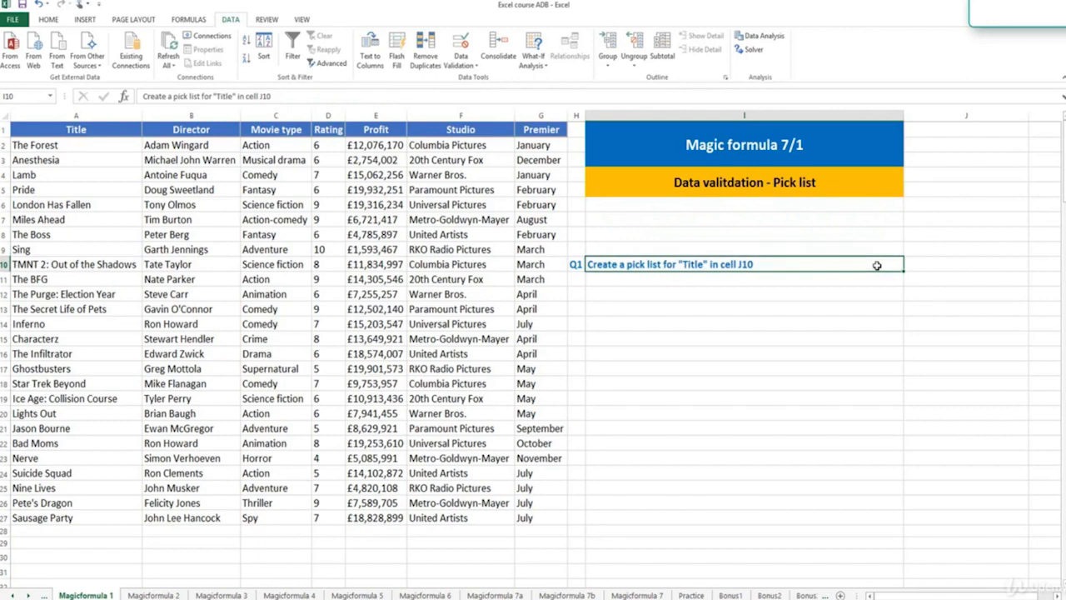
- Open data validation for cell J10 and set the allowed entries to List
left_click(133, 19)
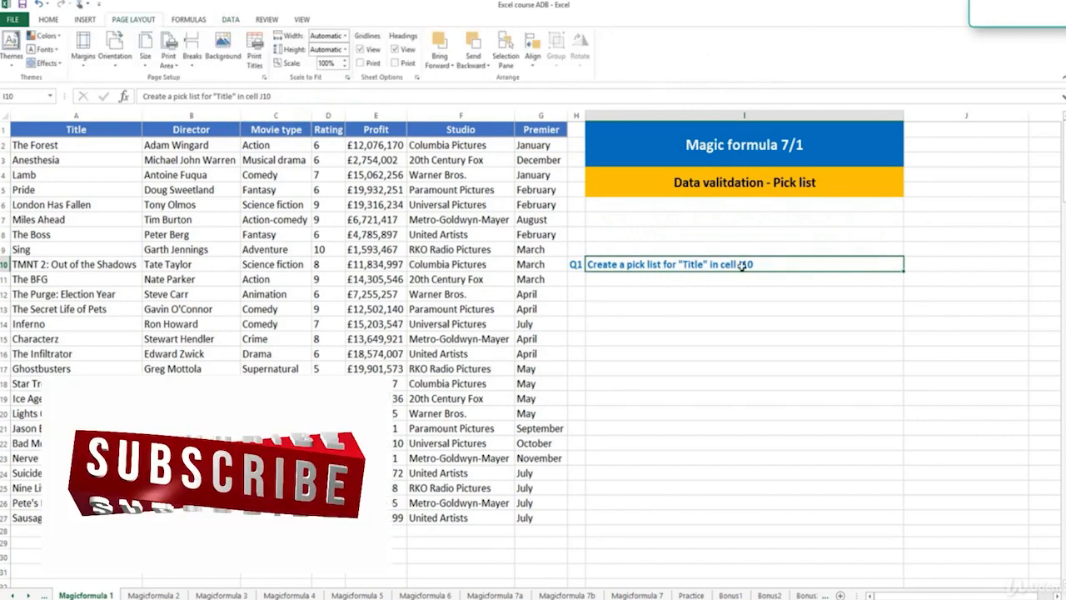
left_click(912, 263)
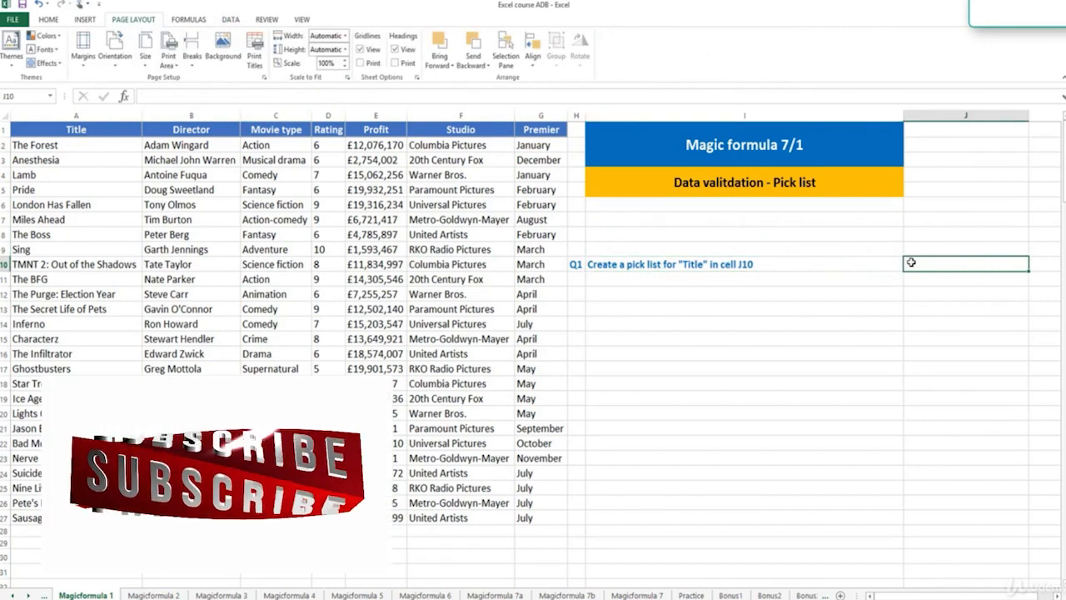
left_click(882, 264)
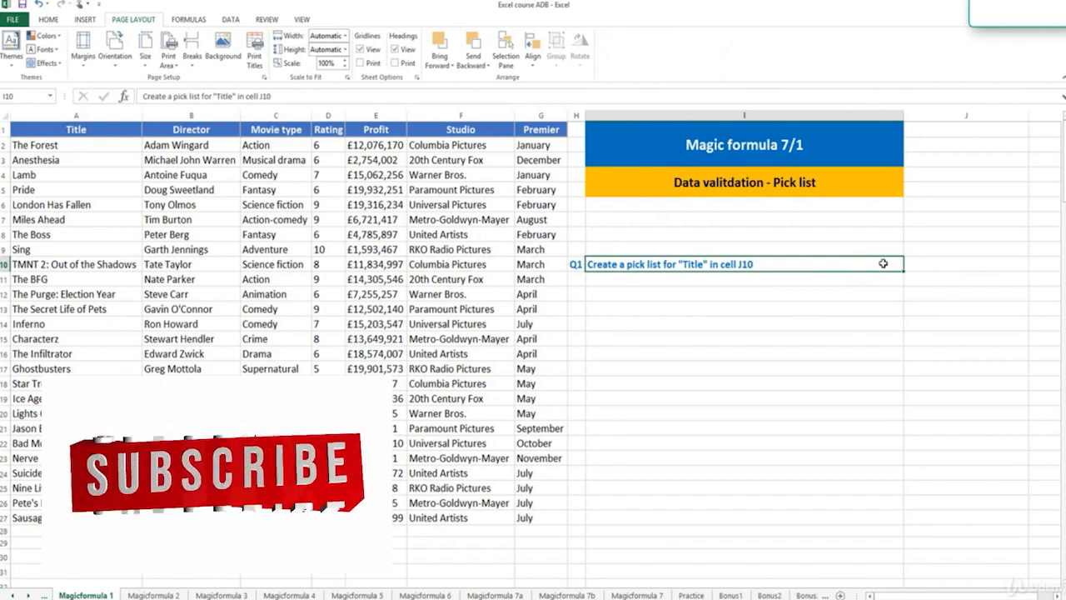
left_click(946, 263)
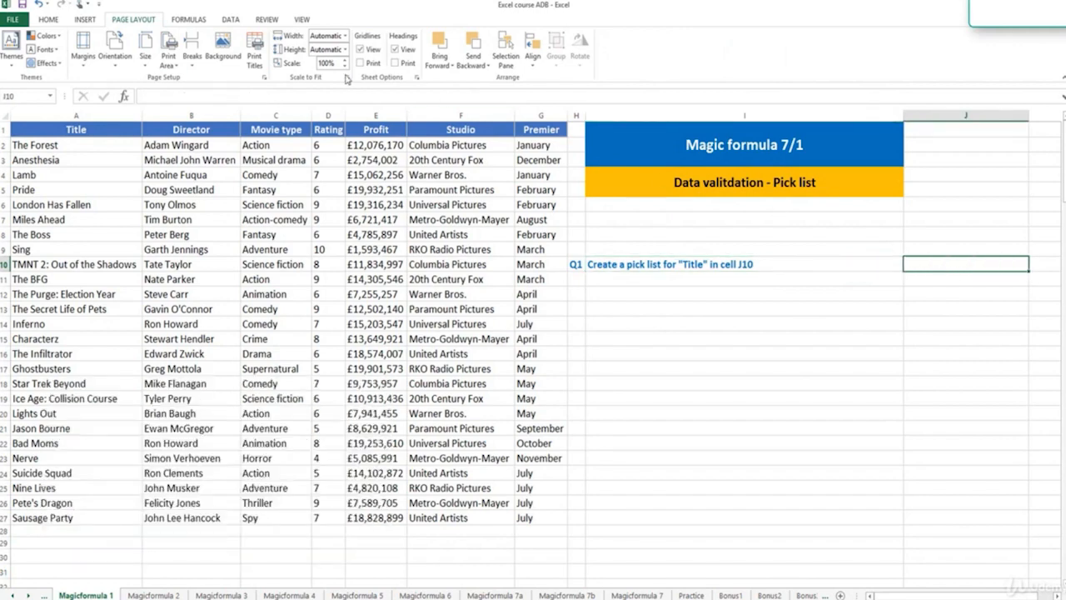
left_click(231, 20)
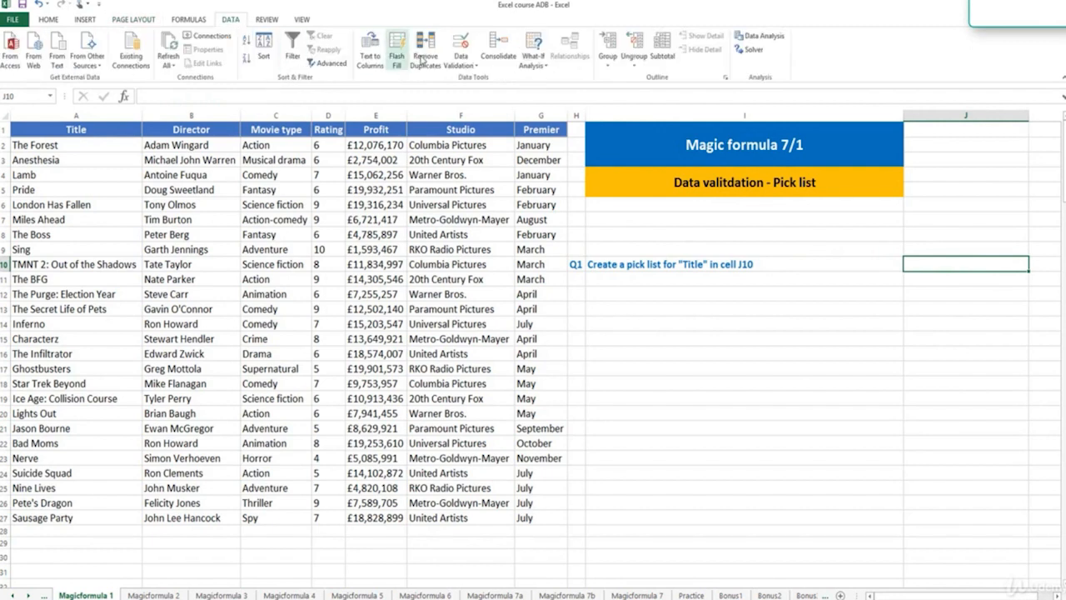
left_click(462, 62)
left_click(488, 78)
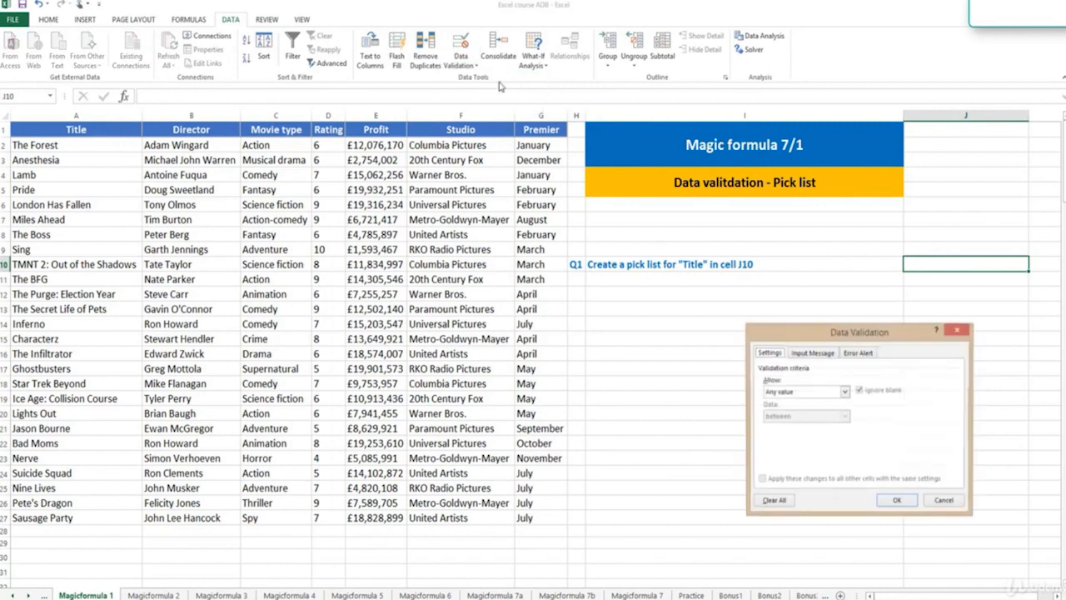
left_click(845, 392)
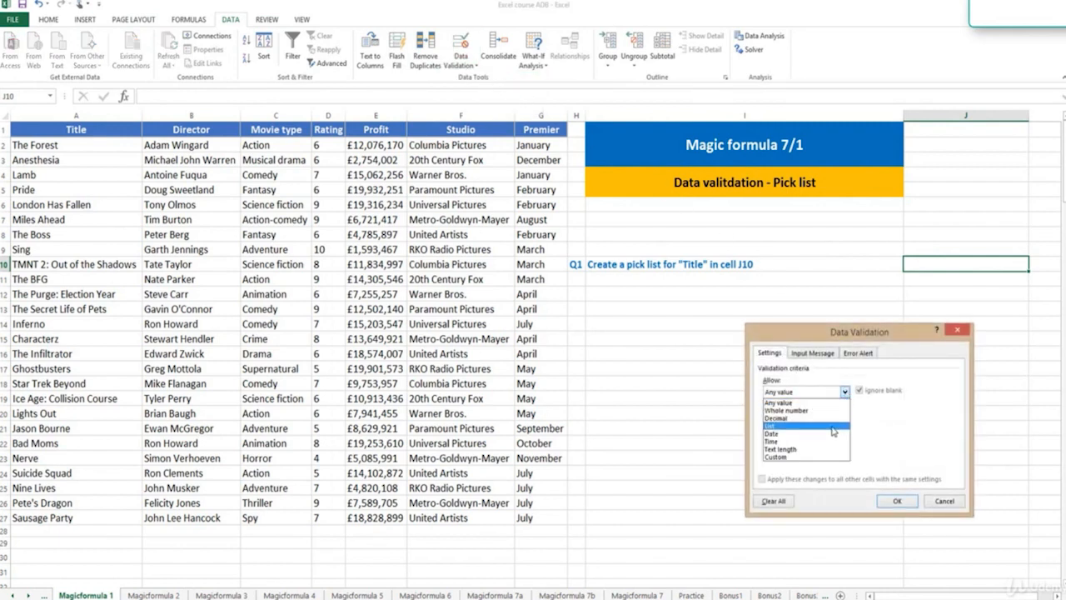
left_click(833, 426)
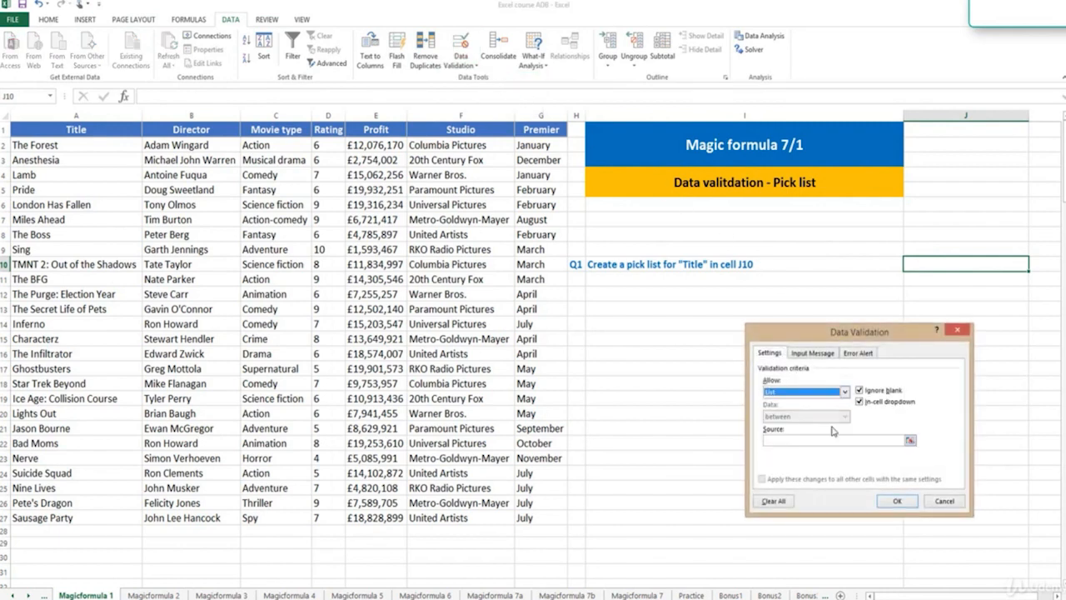
- Use the movie titles in A2:A27 as the list source and apply the validation rule to J10
left_click(911, 441)
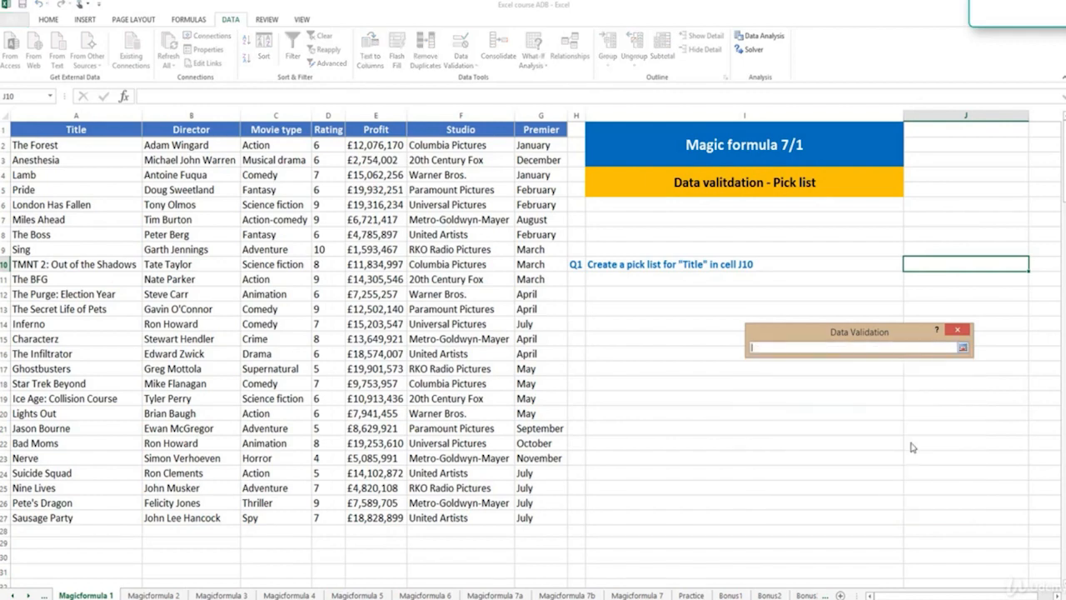
left_click(88, 115)
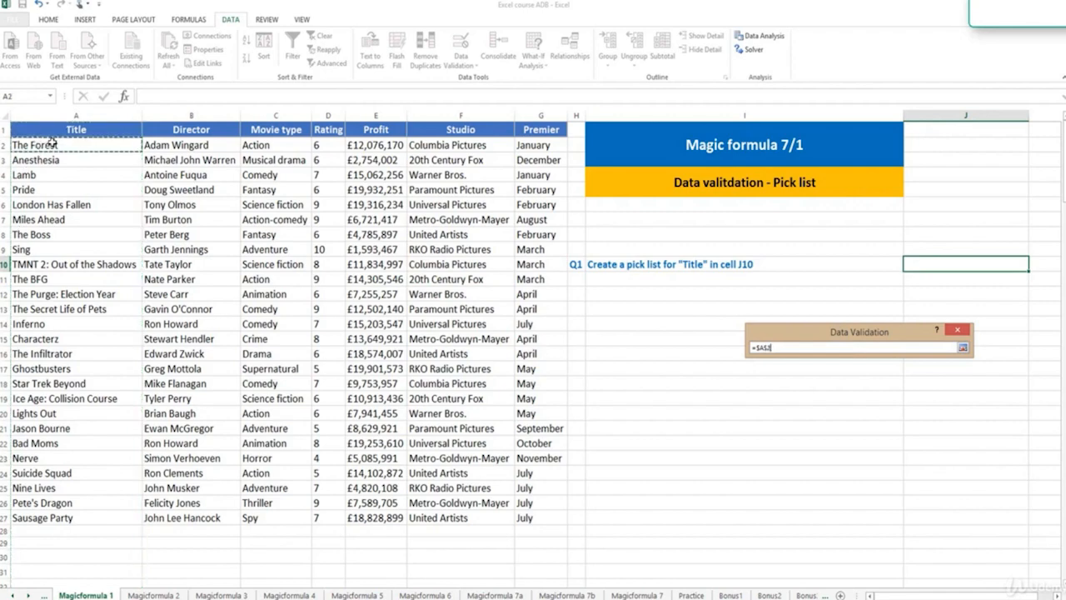
left_click_drag(53, 142, 53, 517)
left_click(895, 500)
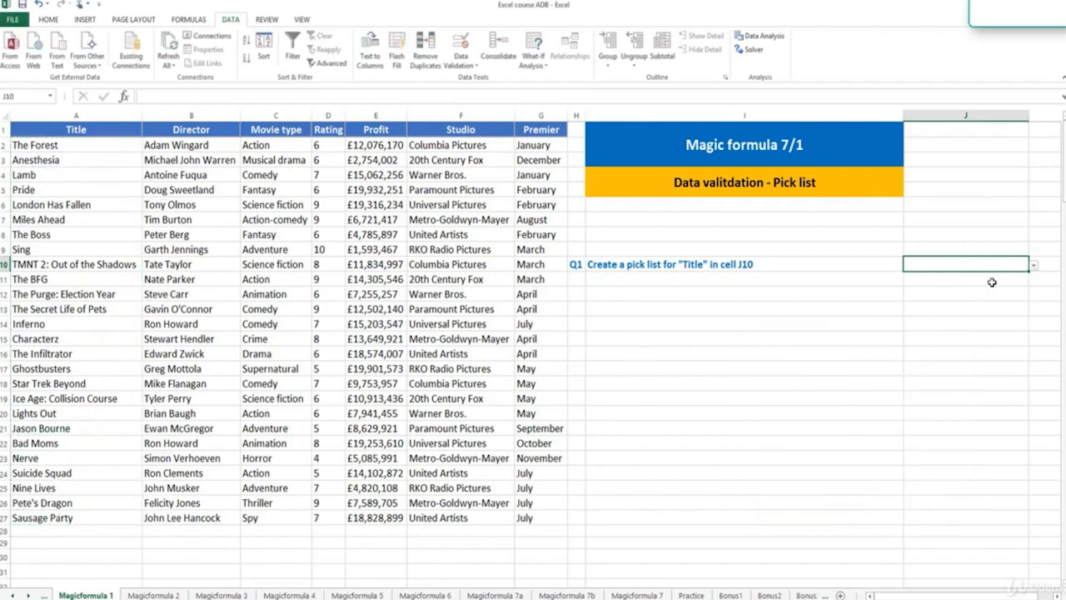
- Try out the pick list in J10 by choosing The Forest and The Boss
left_click(1033, 265)
left_click(1004, 275)
left_click(1033, 264)
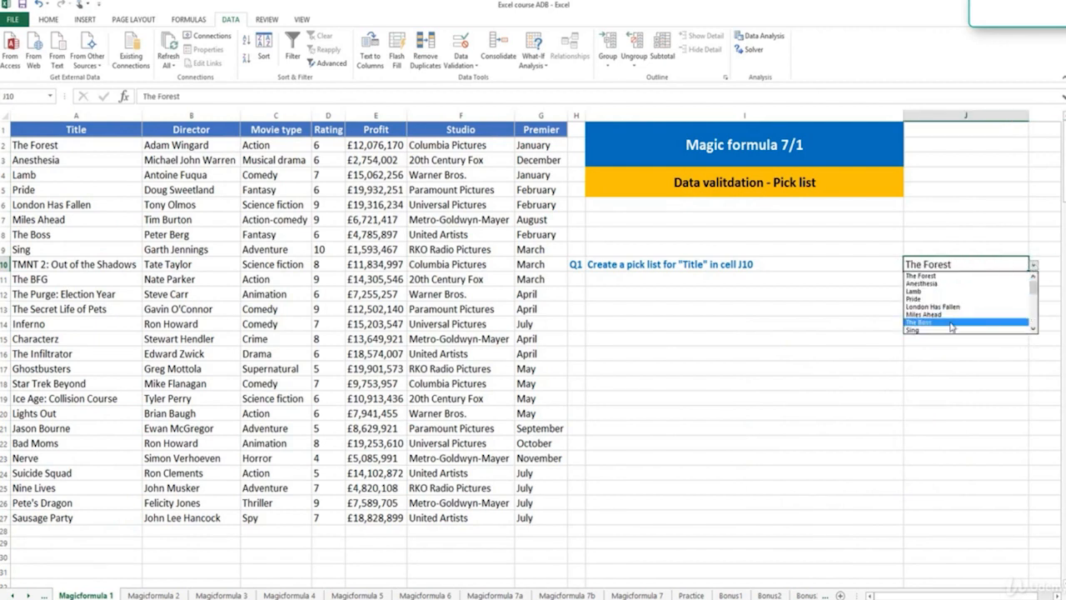
left_click(950, 322)
left_click(1037, 266)
left_click(1009, 265)
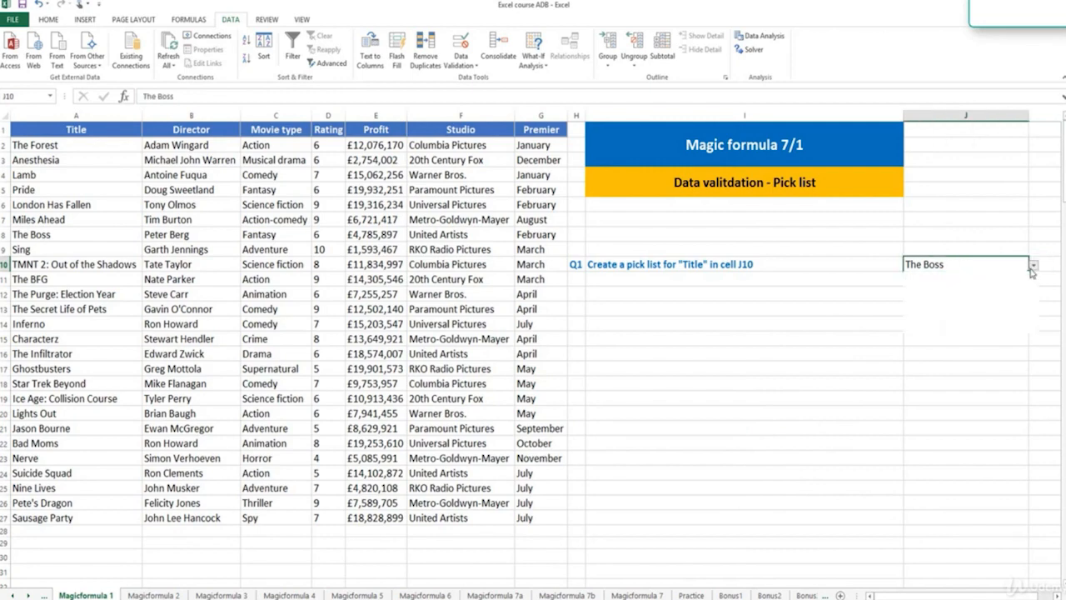
- Choose Jason Bourne from the pick list in cell J10
left_click(1033, 265)
left_click_drag(1033, 291, 1035, 310)
scroll(966, 304, "down", 2)
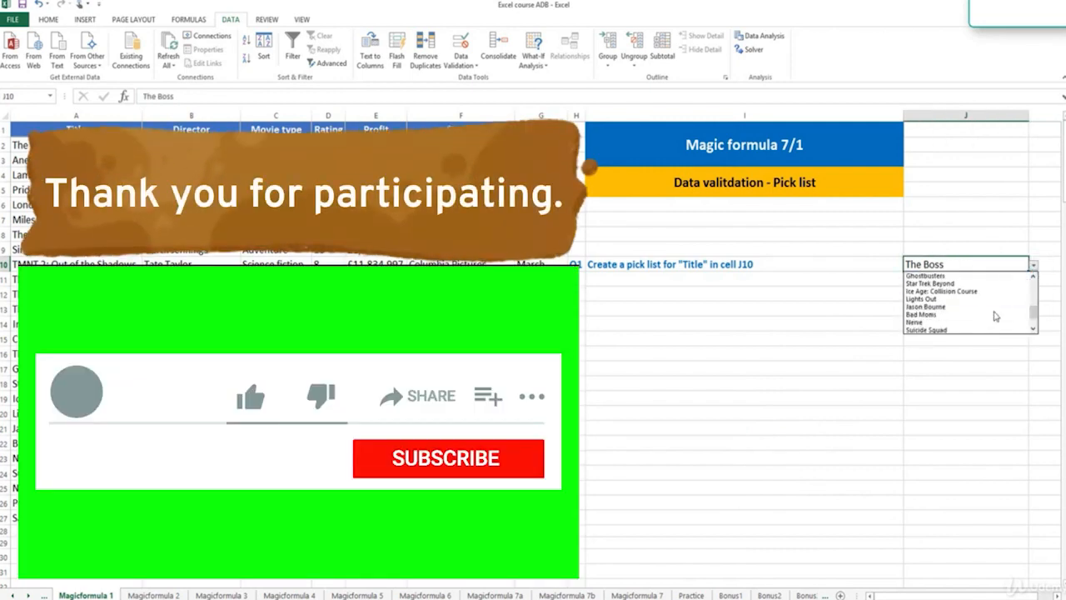
left_click(935, 305)
left_click(952, 282)
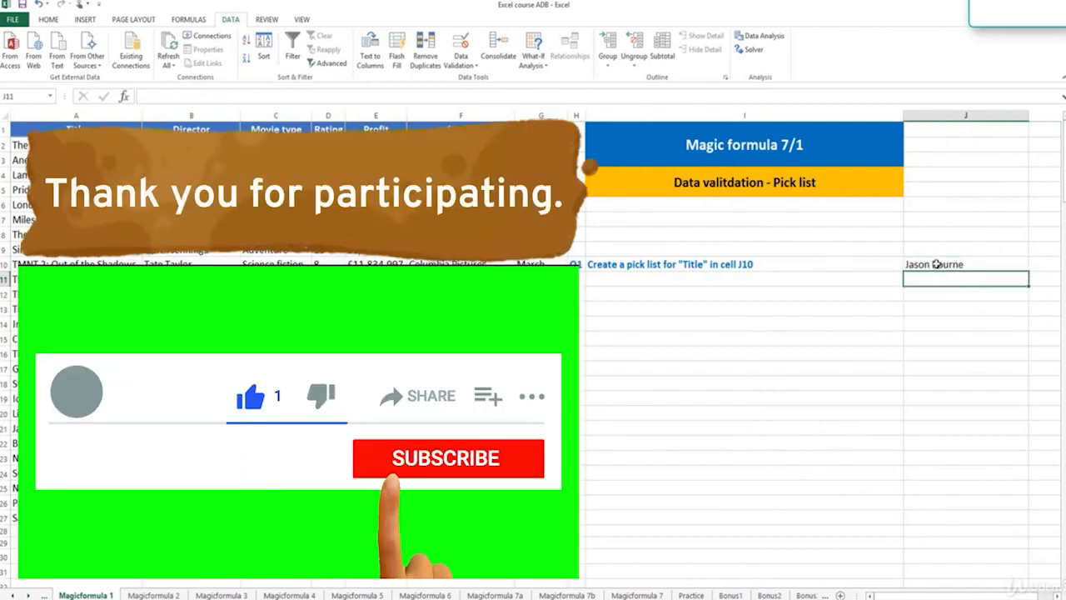
left_click(939, 264)
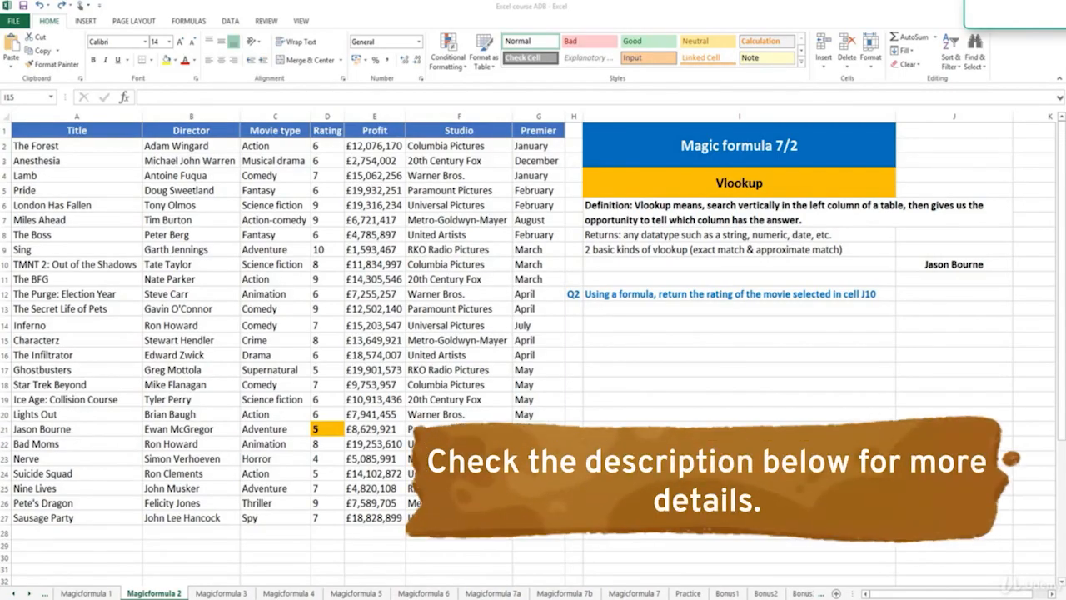
- Examine the Vlookup notes and question Q2 on the Magicformula 2 sheet, plus the Rating column and the row of the movie selected in J10
left_click(772, 185)
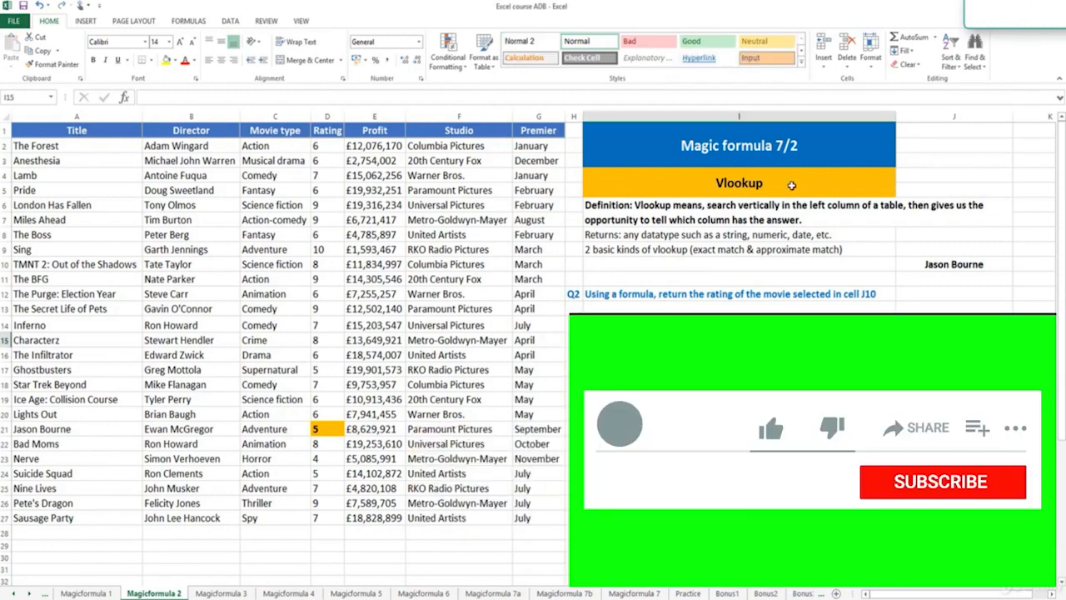
left_click(861, 208)
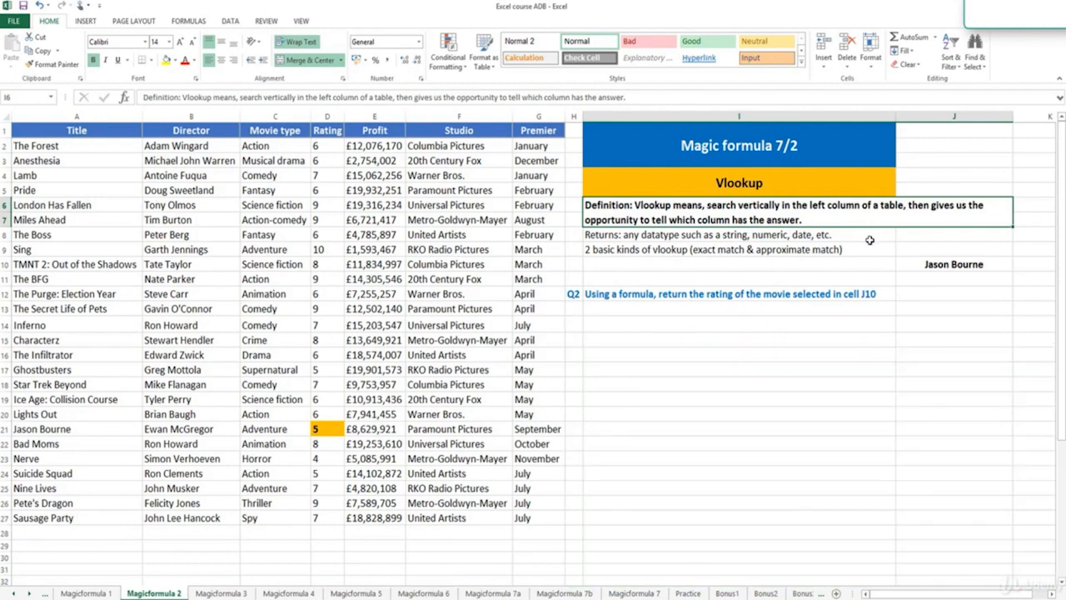
left_click(869, 236)
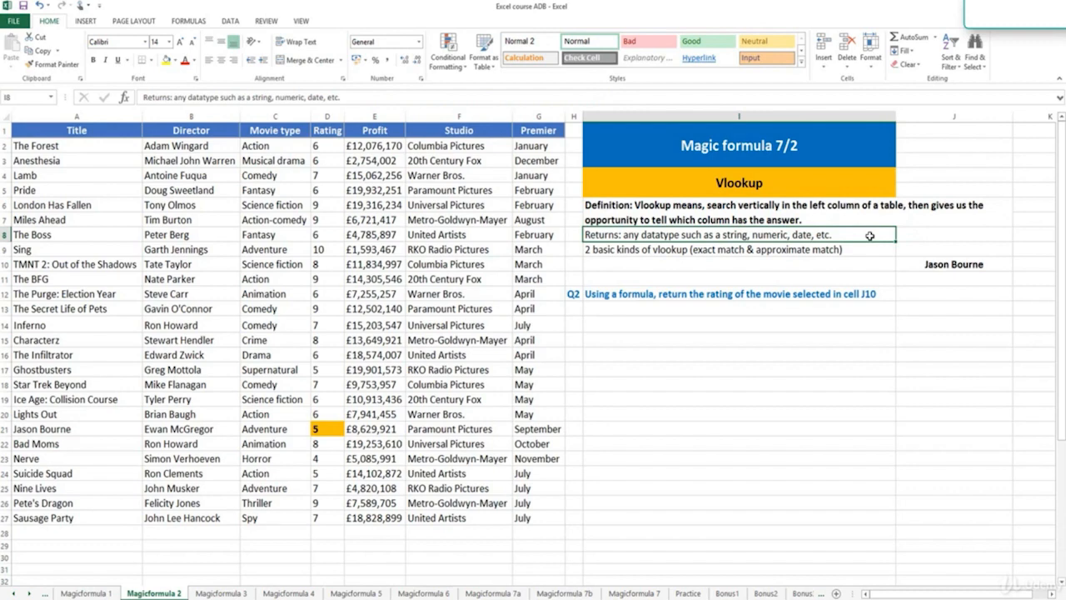
left_click(866, 245)
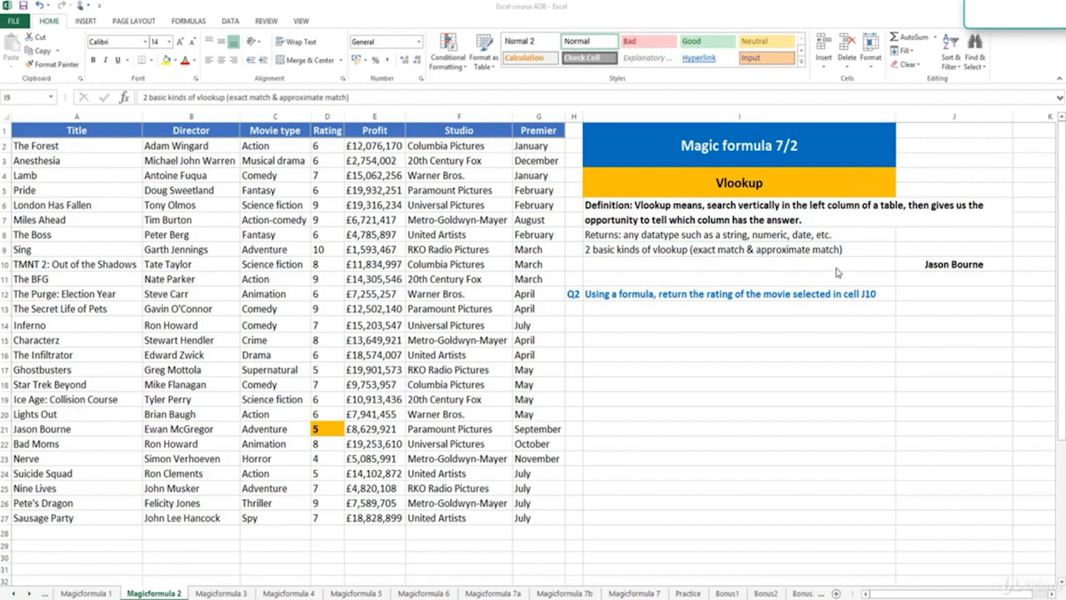
left_click(848, 291)
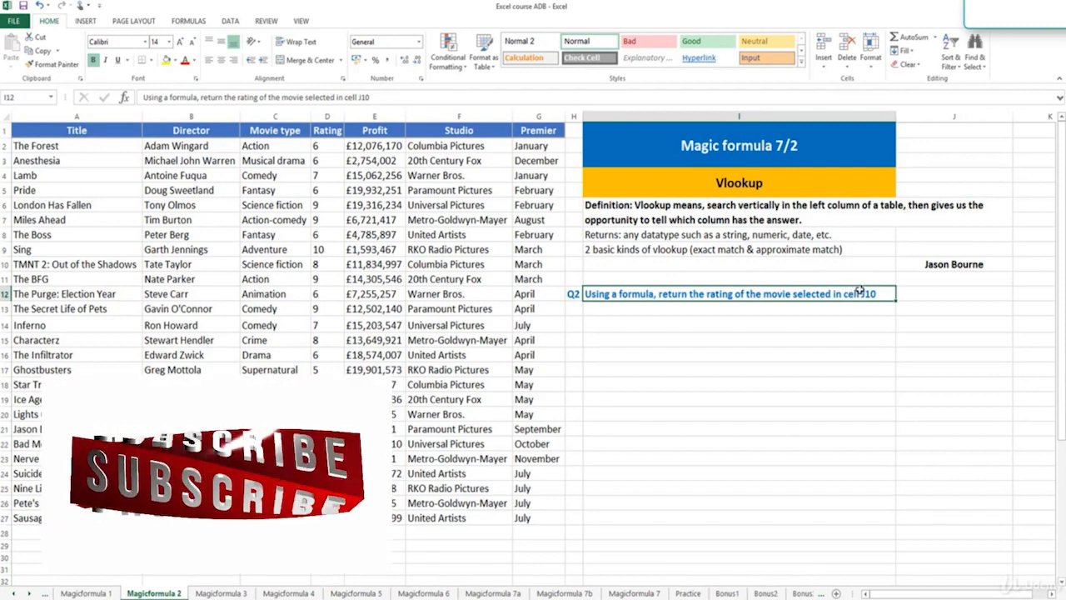
left_click(916, 266)
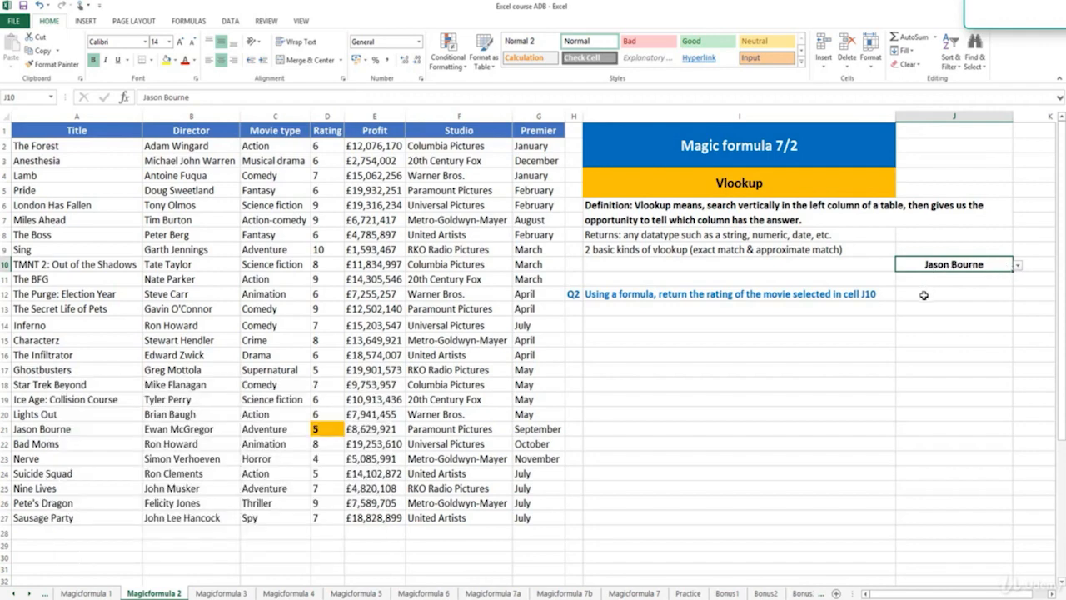
left_click(331, 114)
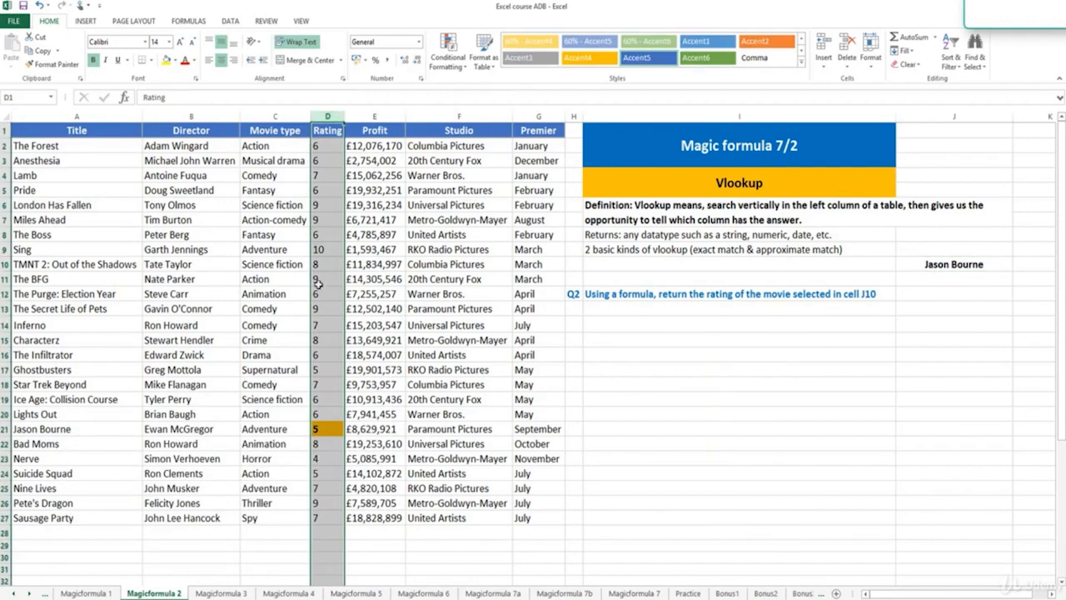
left_click(102, 428)
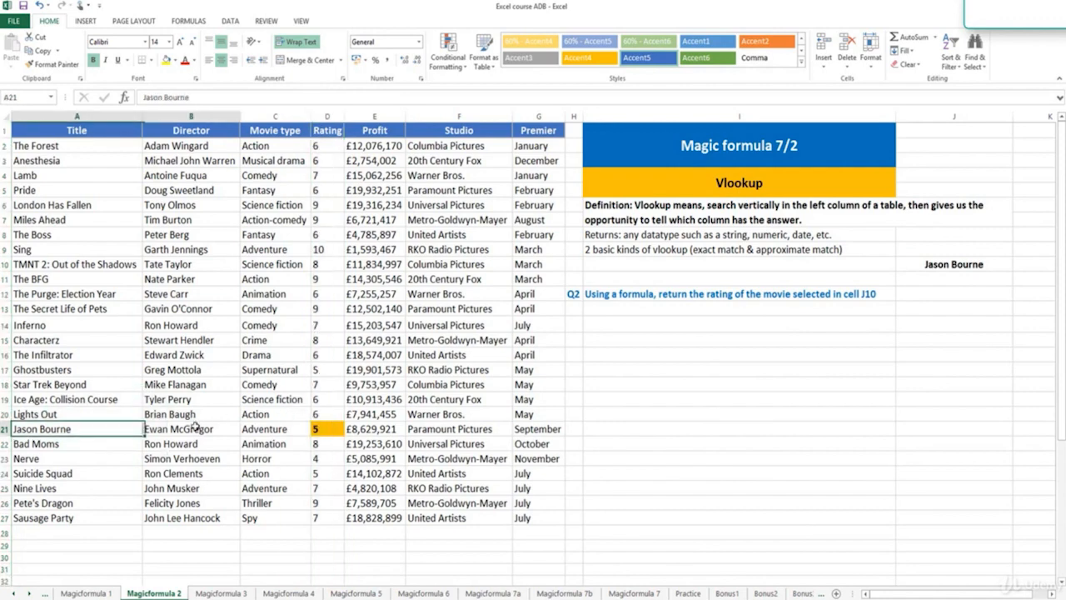
left_click(326, 428)
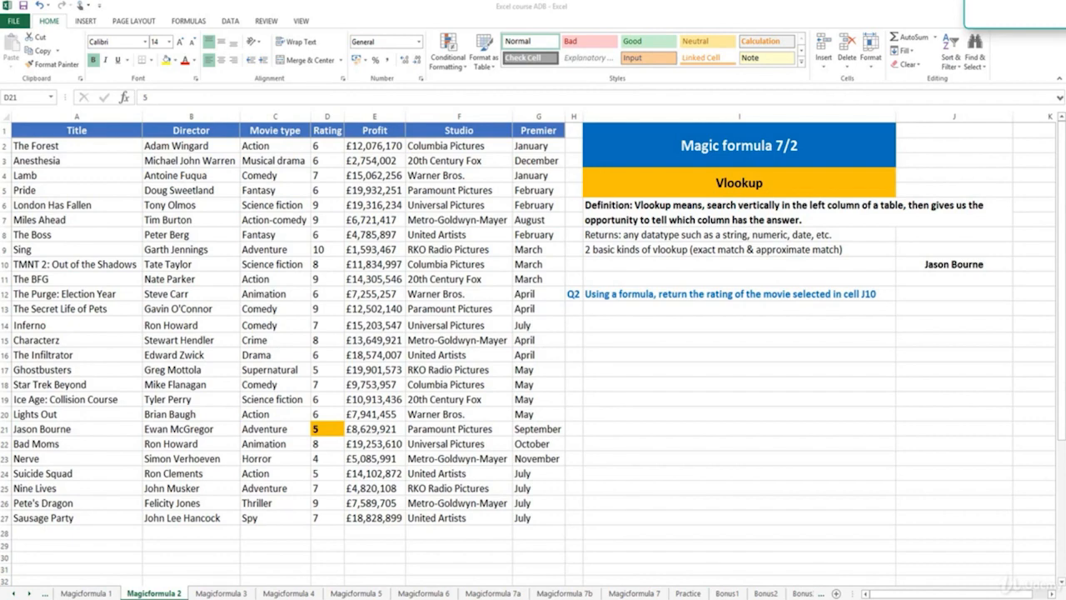
- Paste the copied step-by-step VLOOKUP explanation starting at cell I15
left_click(602, 339)
right_click(602, 339)
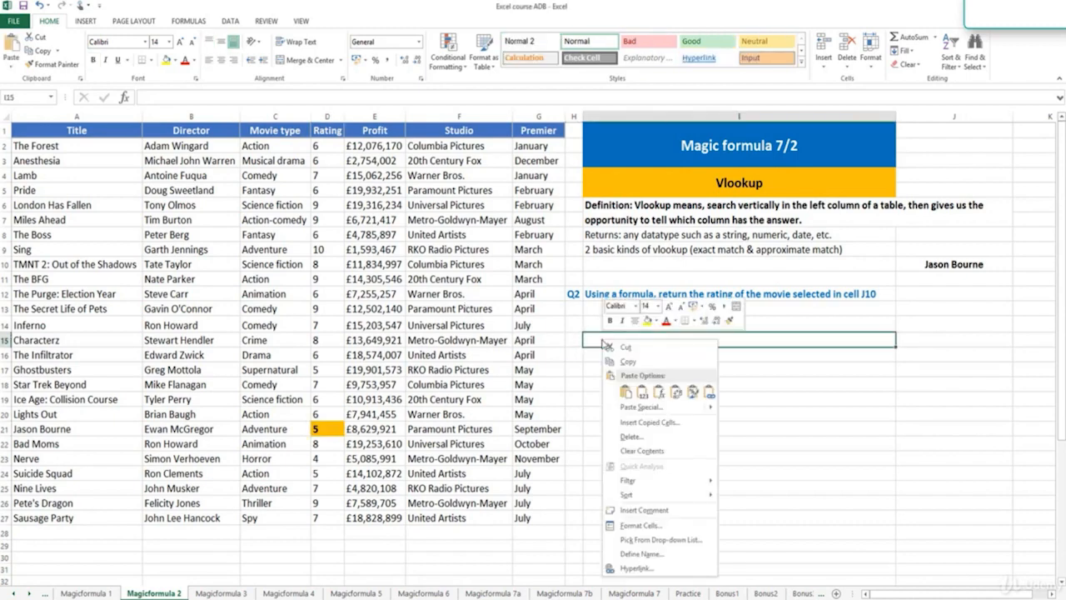
mouse_move(708, 406)
left_click(735, 420)
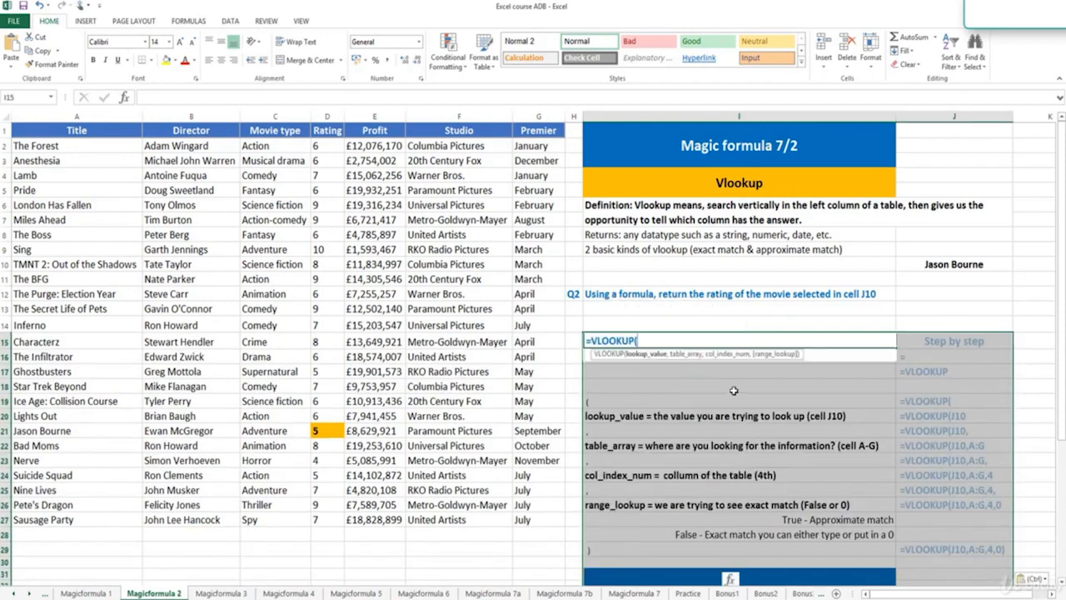
- Start a VLOOKUP formula in J12 with J10 as the lookup value and columns A:G as the table array
left_click(924, 295)
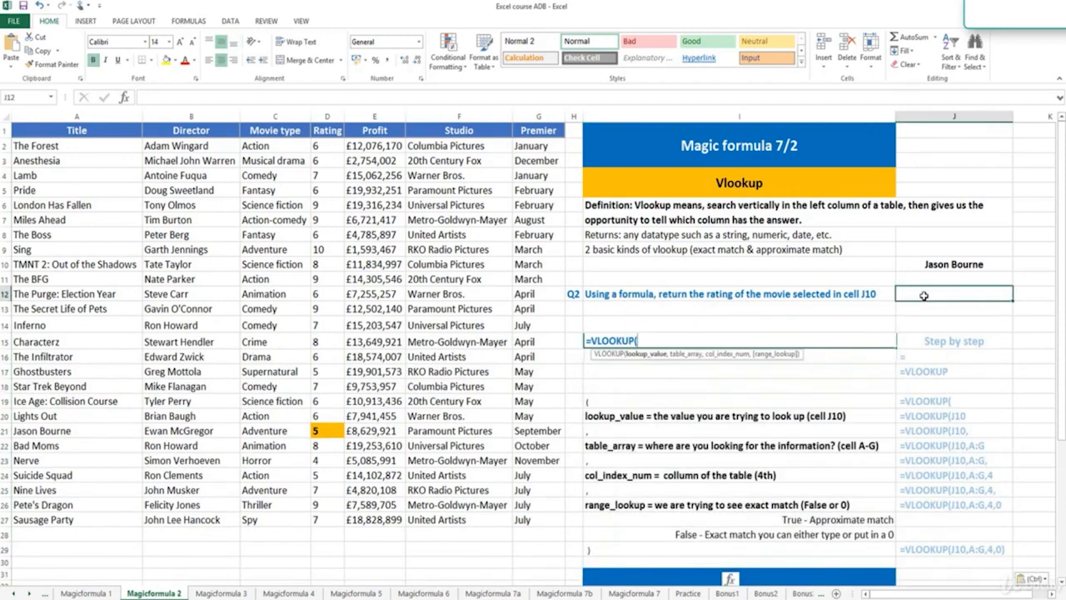
type("=vl")
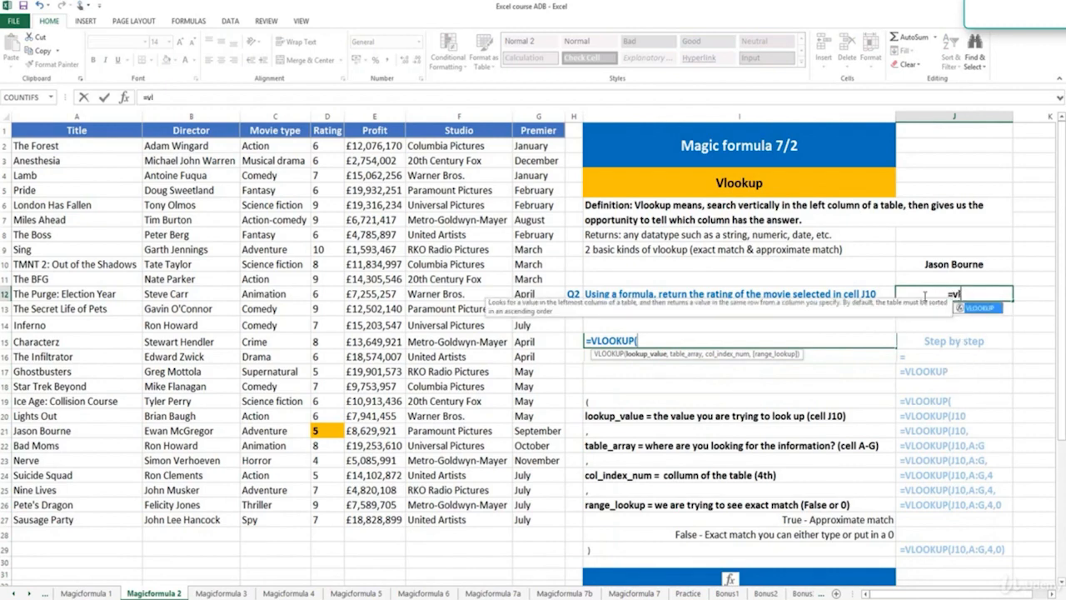
key("Tab")
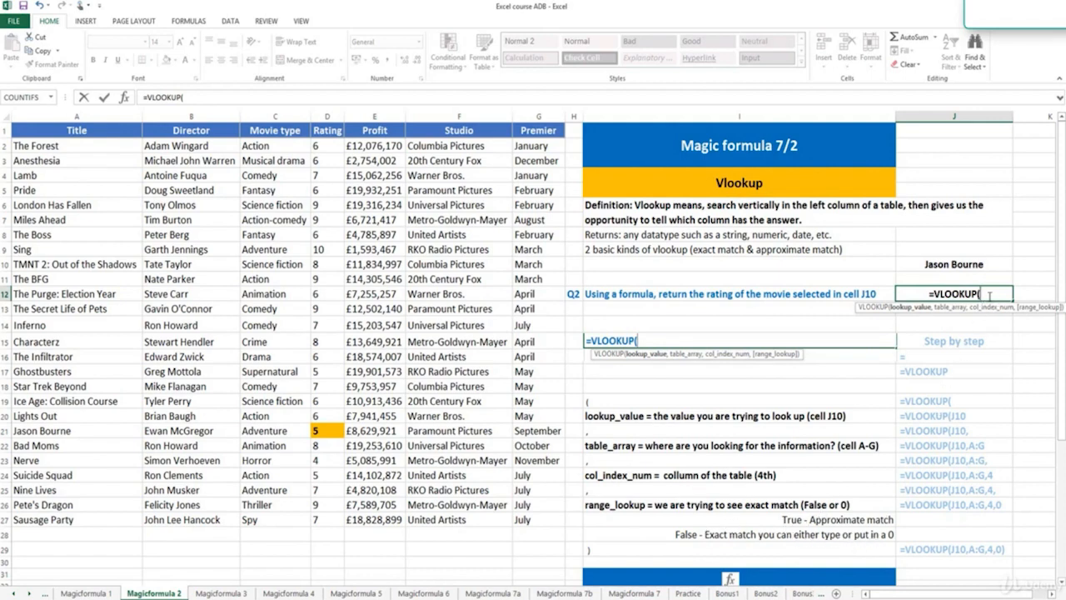
left_click(975, 264)
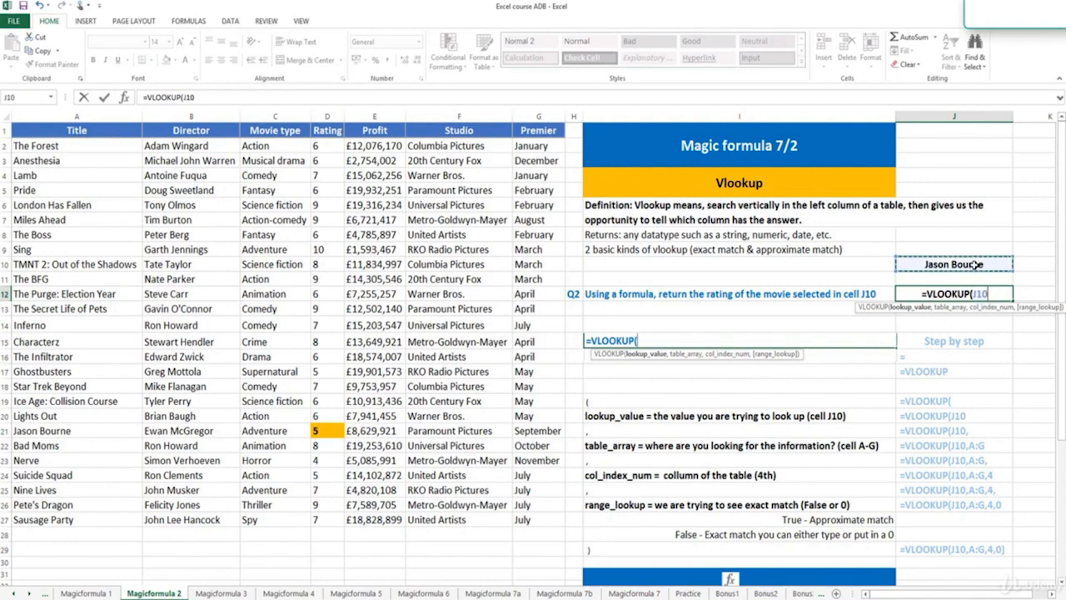
type(",")
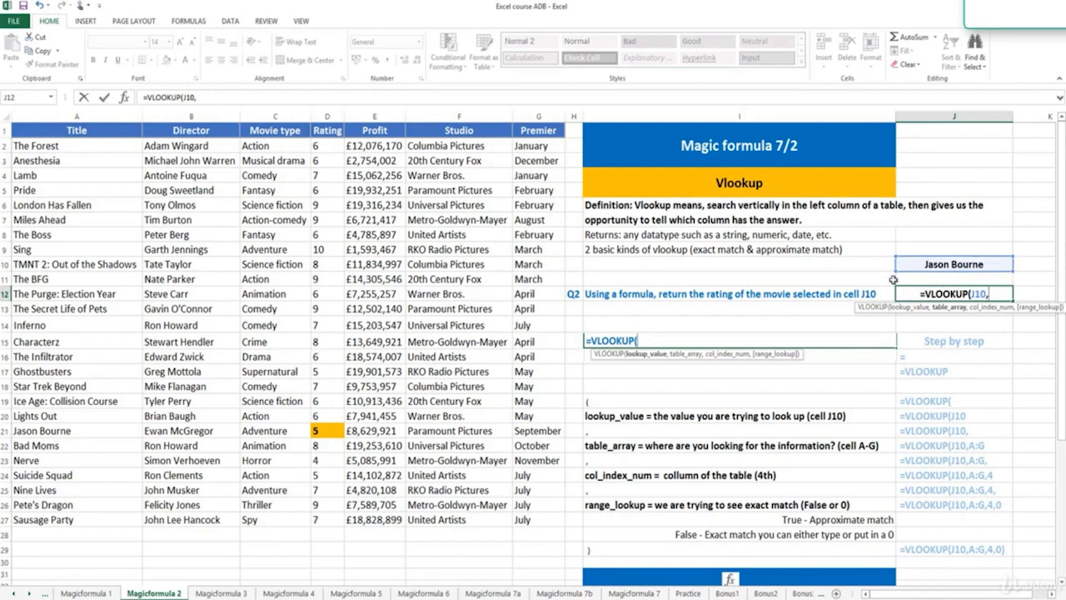
left_click_drag(107, 114, 537, 115)
type(",")
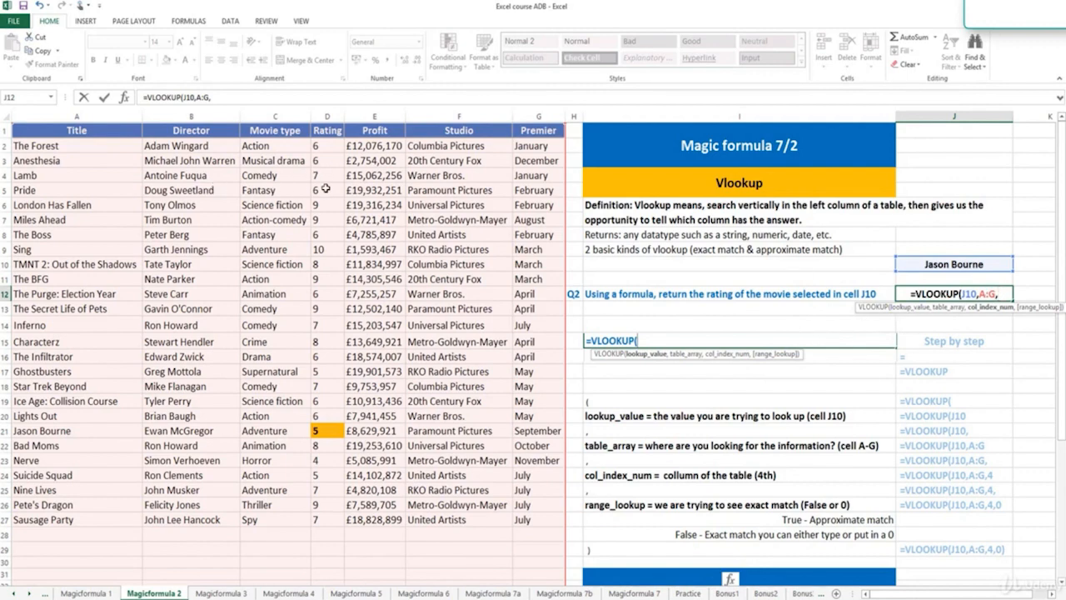
- Complete the J12 formula with column index 4 and exact match FALSE, and compare its result with Jason Bourne's rating in D21
type("4")
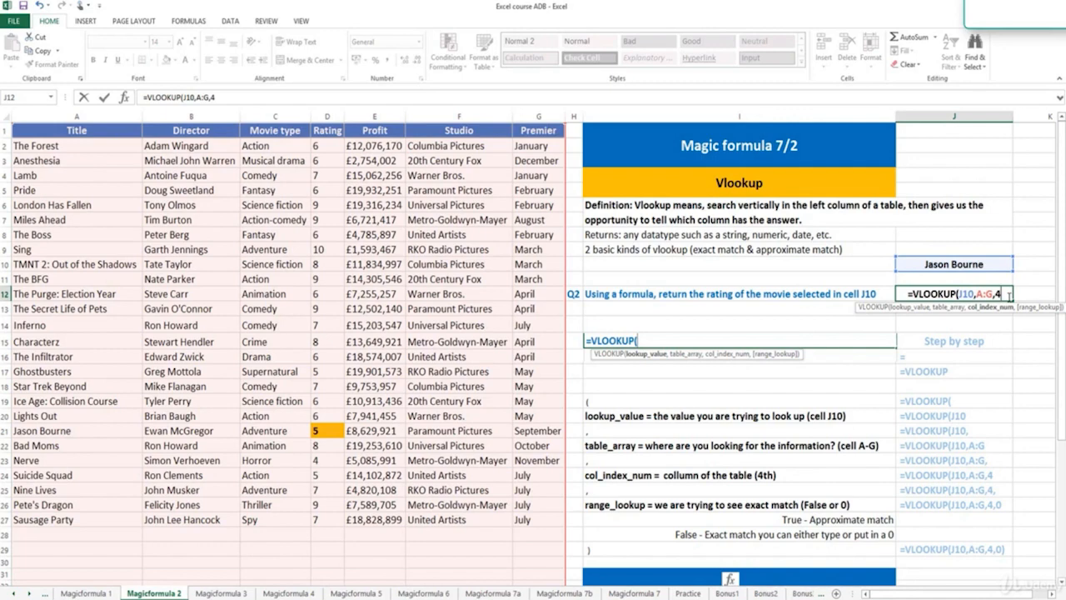
type(",")
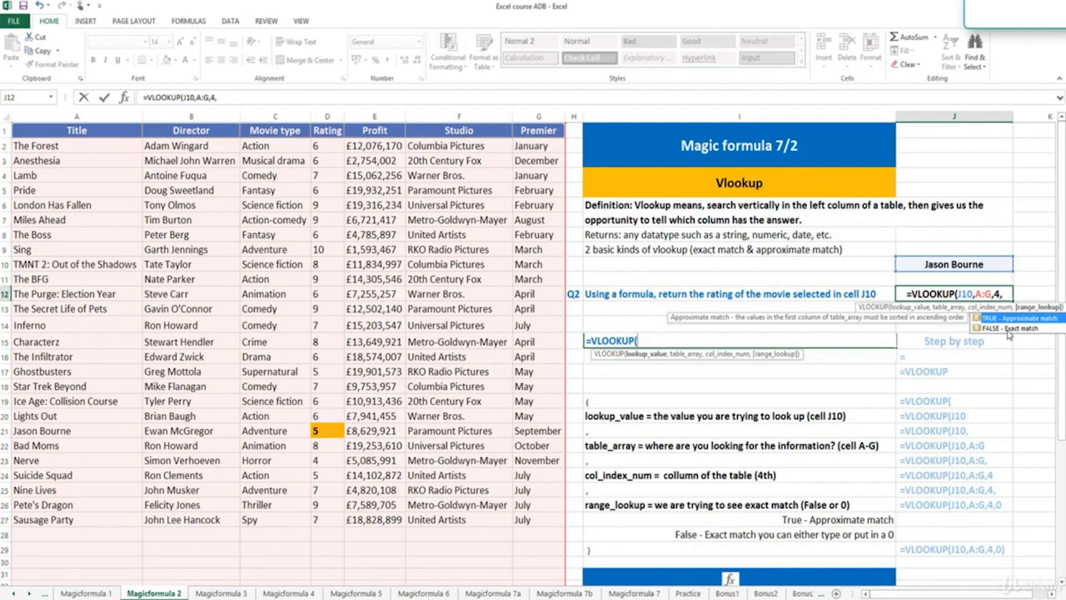
left_click(996, 330)
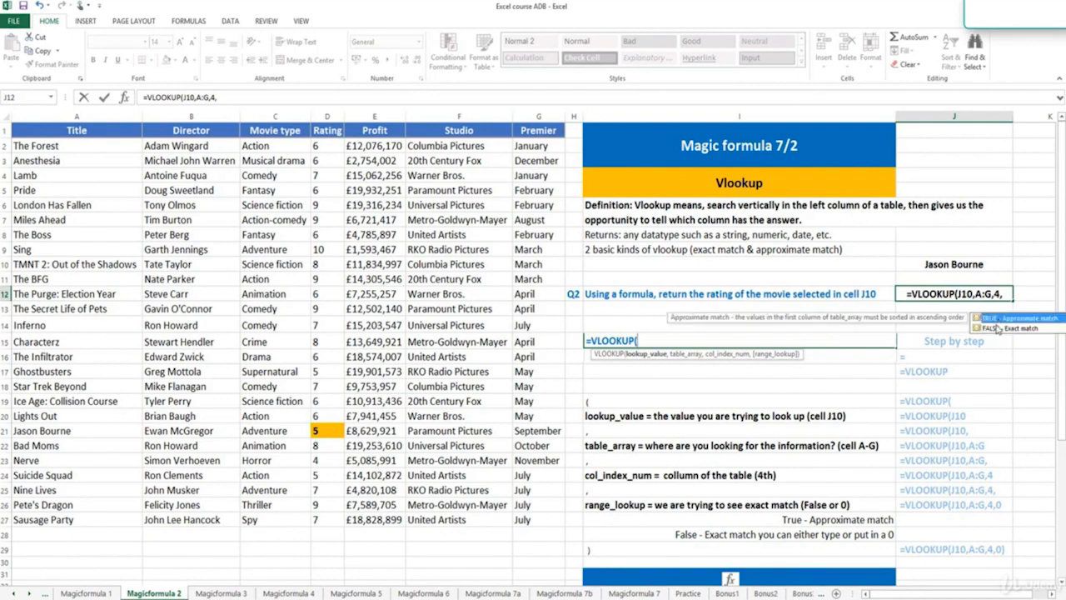
double_click(998, 329)
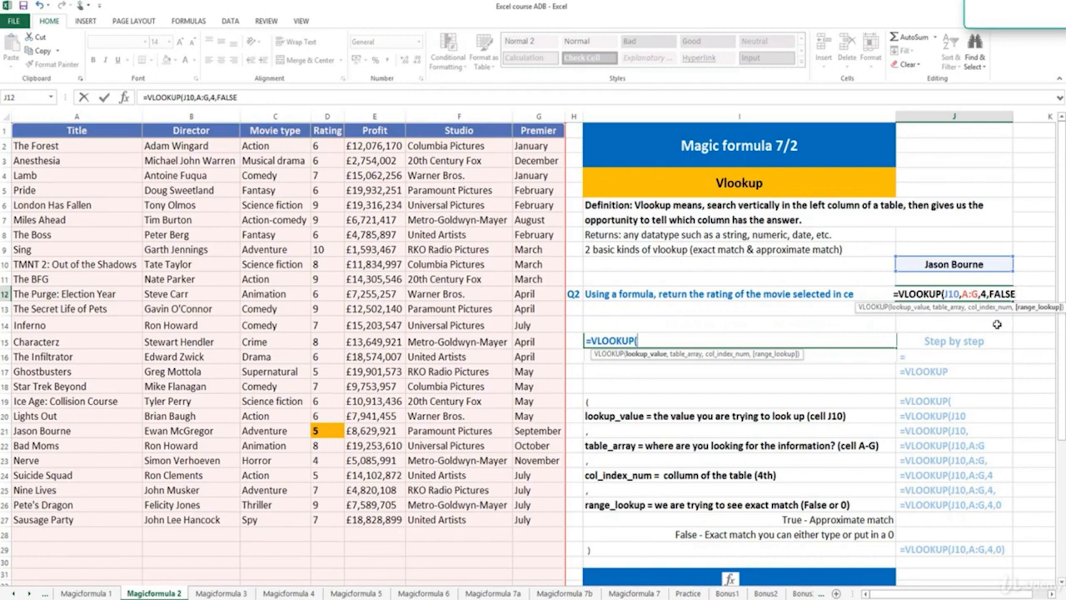
key("Return")
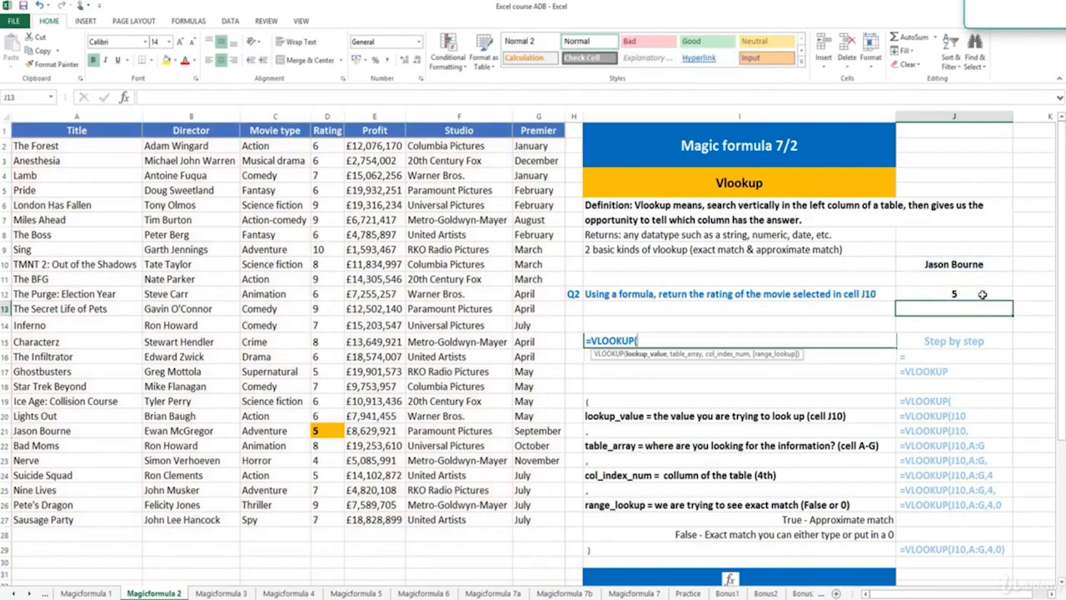
left_click(315, 428)
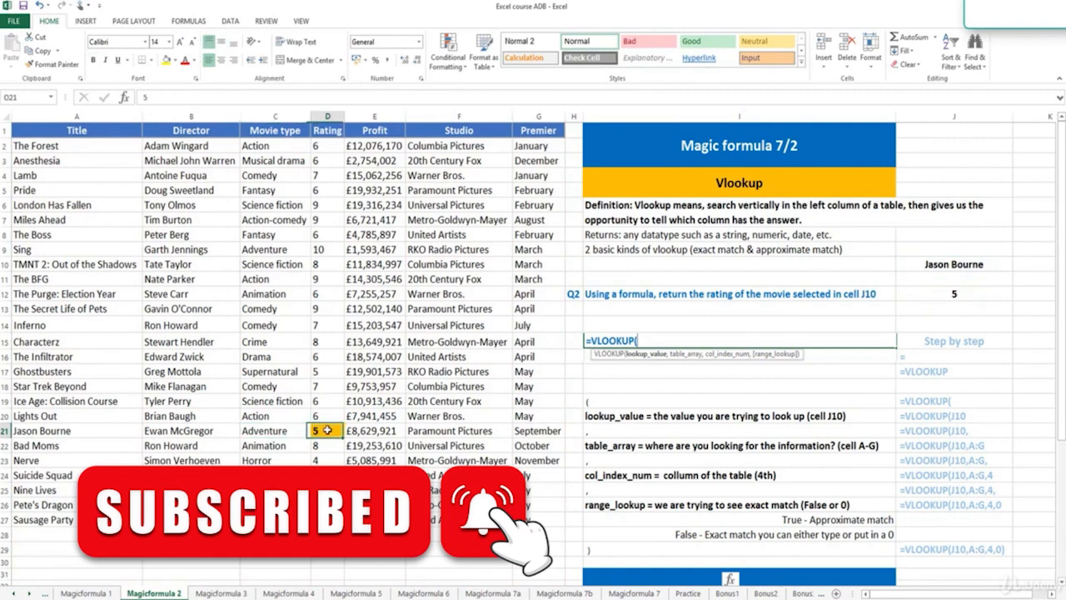
left_click(976, 287)
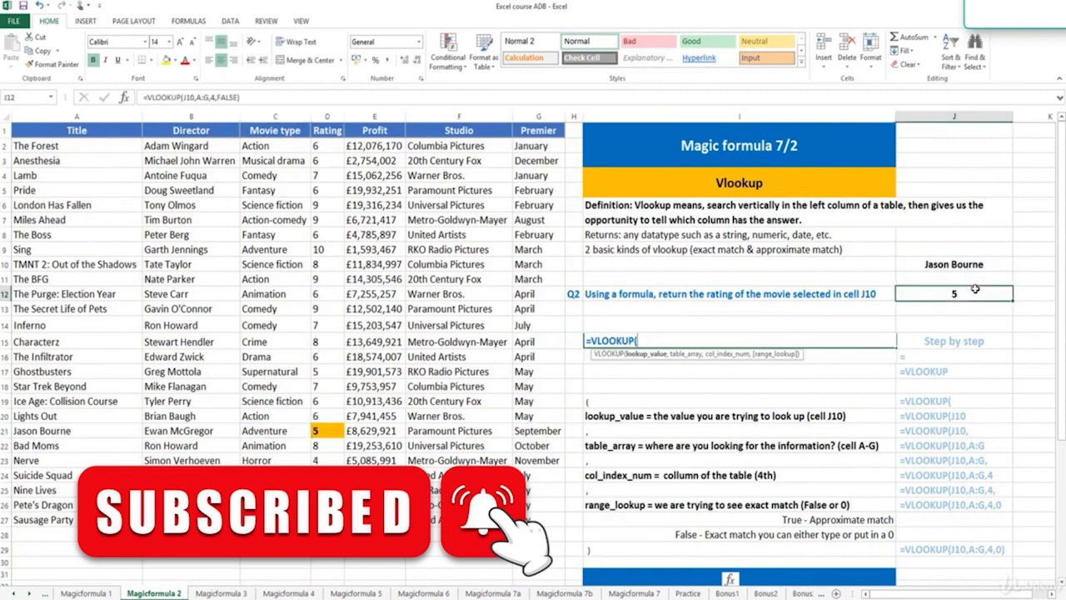
- Insert a VLOOKUP in J31 through the function wizard with lookup value J10, table array A:G, column index 4 and range lookup 0
left_click(920, 575)
left_click(125, 98)
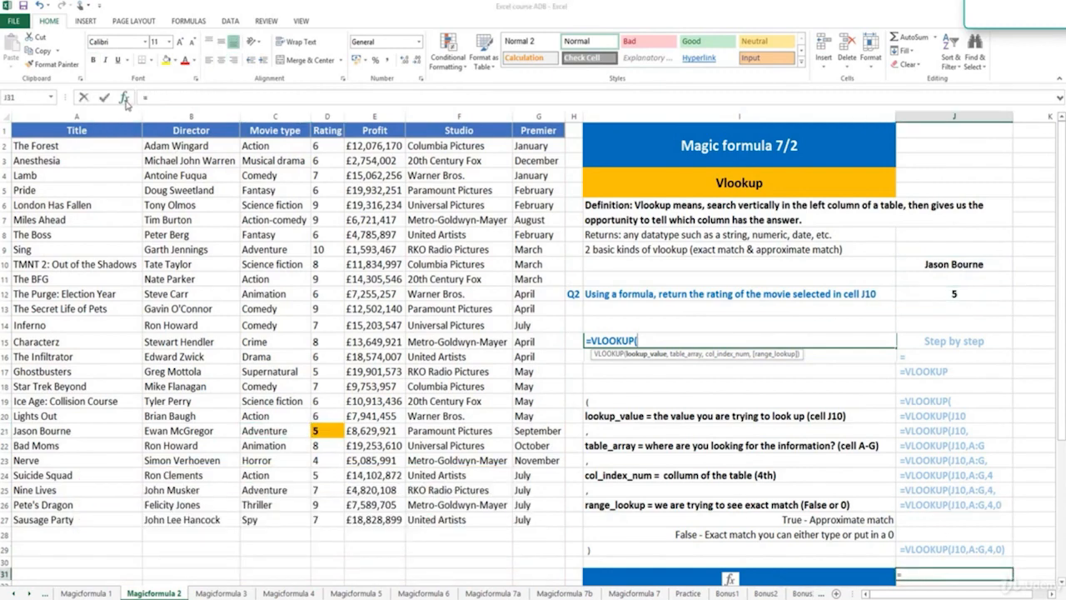
left_click(773, 413)
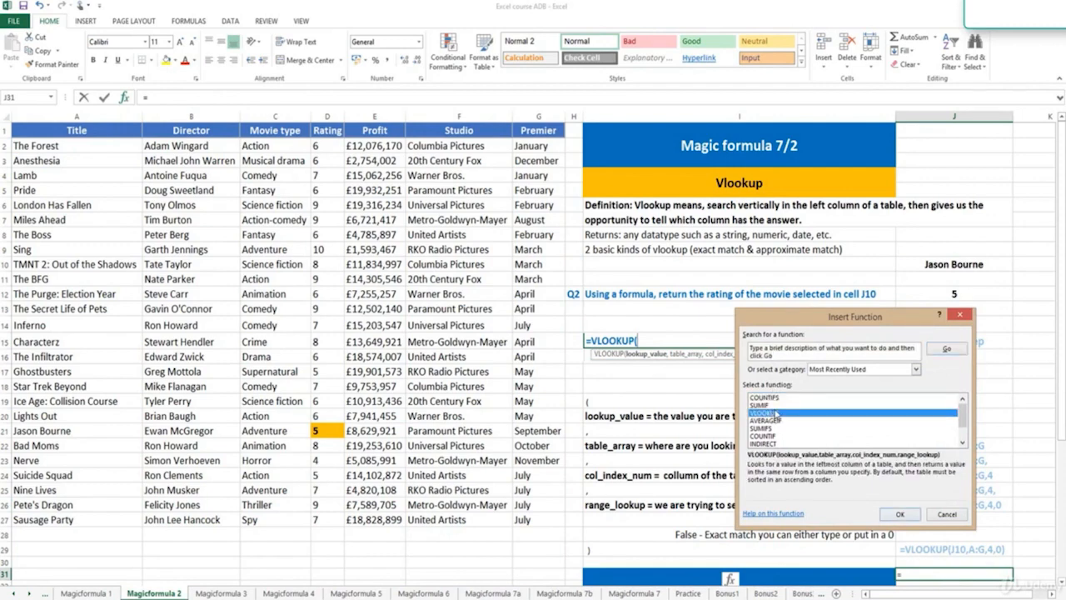
left_click(898, 514)
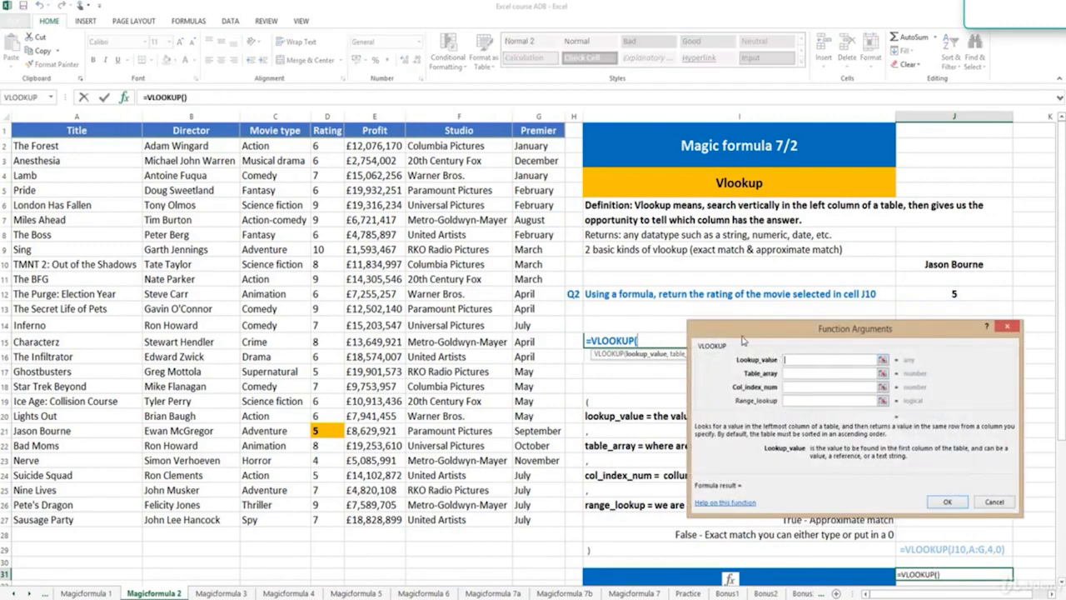
left_click(939, 260)
key("Tab")
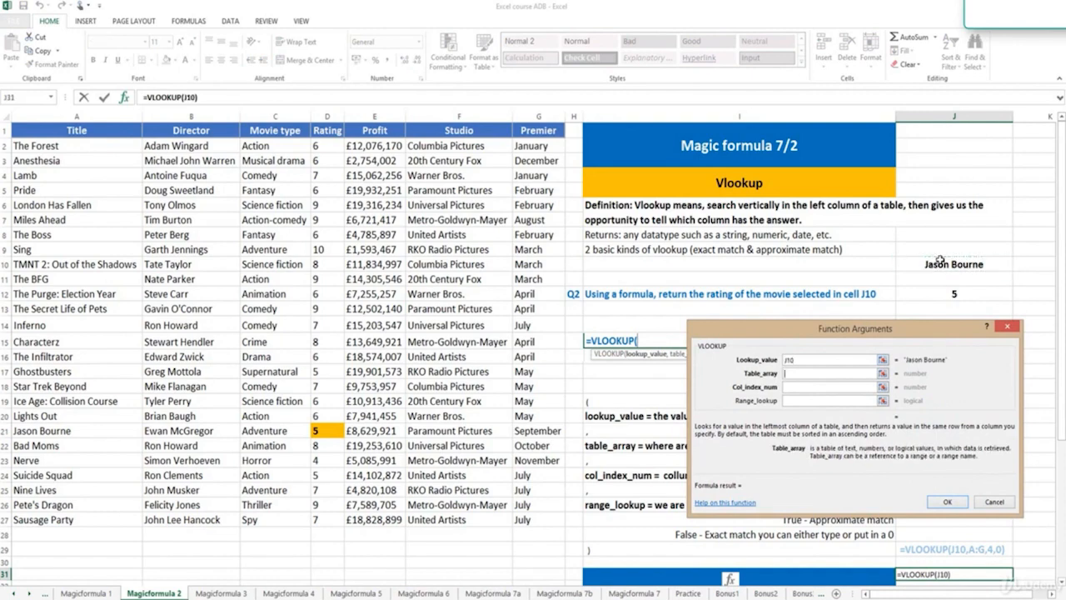
left_click_drag(89, 114, 538, 117)
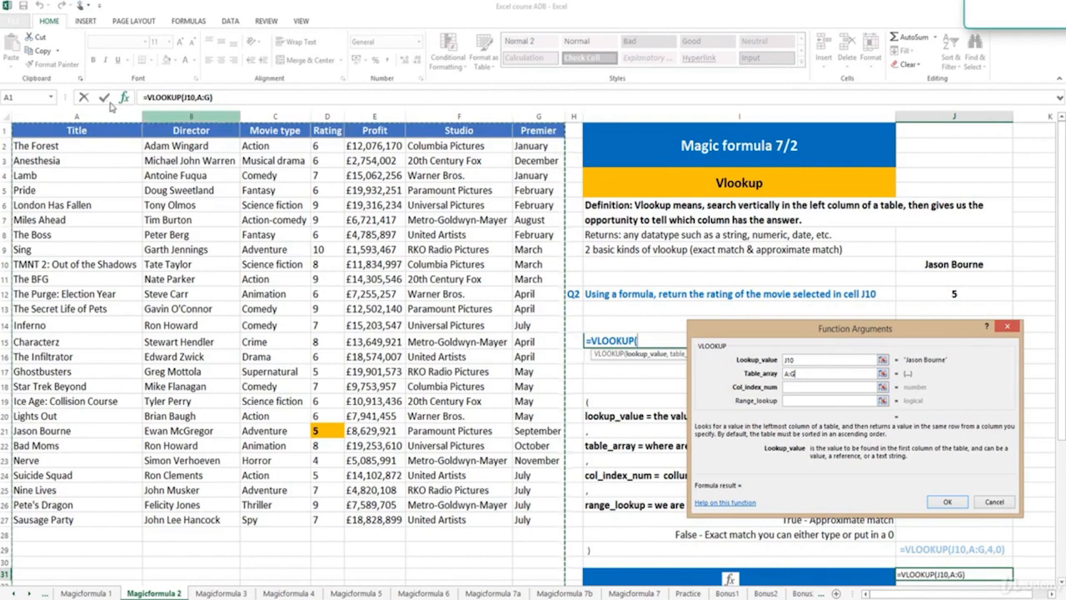
key("Tab")
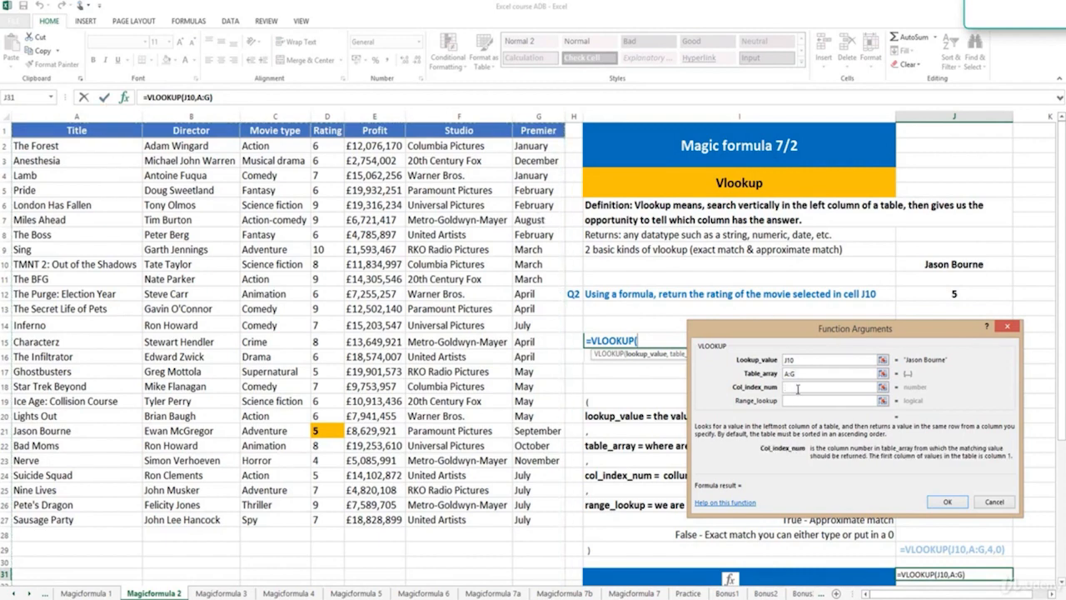
type("4")
key("Tab")
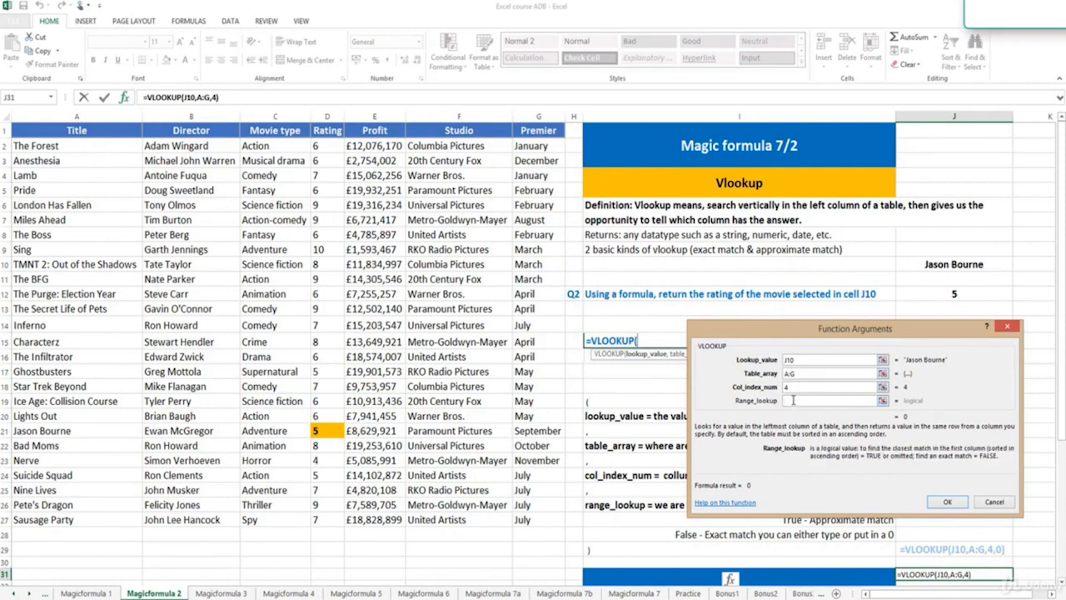
type("0")
left_click(946, 502)
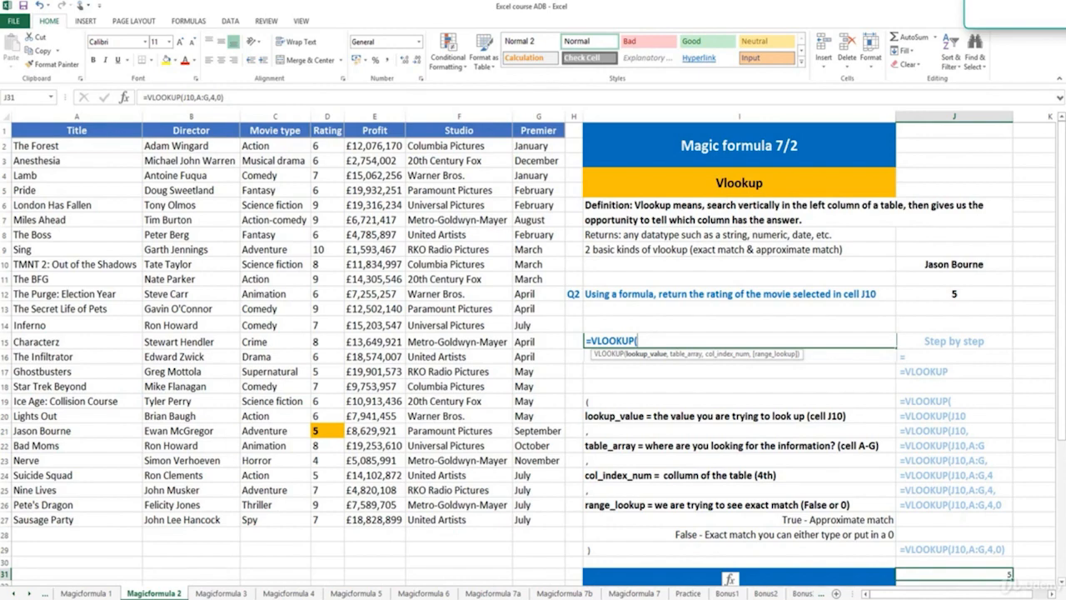
- Test the rating formulas by choosing Bad Moms, Pete's Dragon, Sausage Party and one more movie from the pick list in J10
left_click(966, 264)
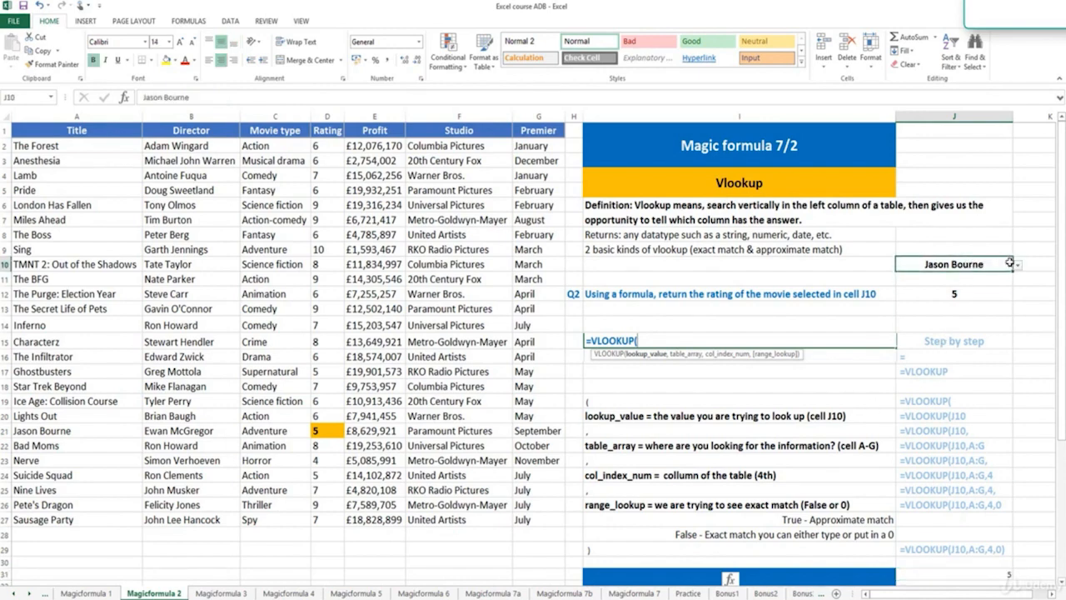
left_click(1017, 264)
left_click(1008, 291)
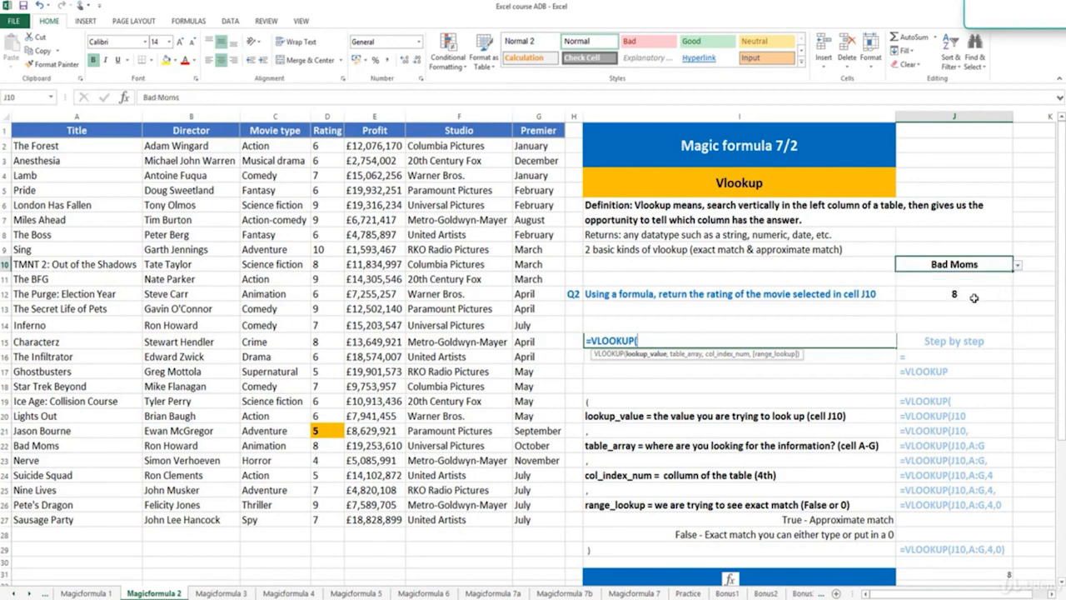
left_click(1016, 265)
left_click(985, 323)
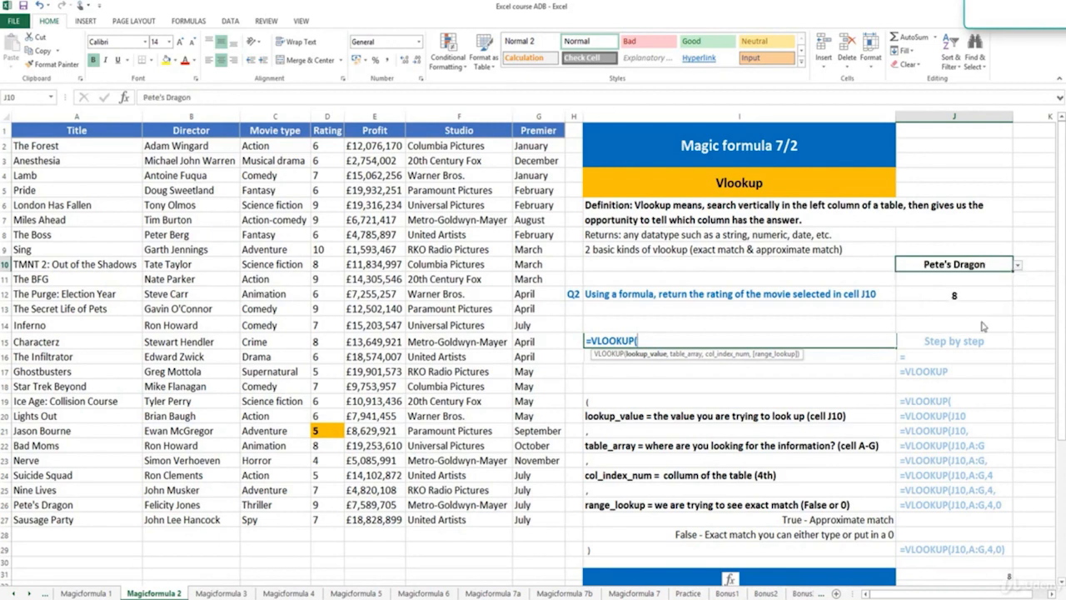
left_click(1017, 265)
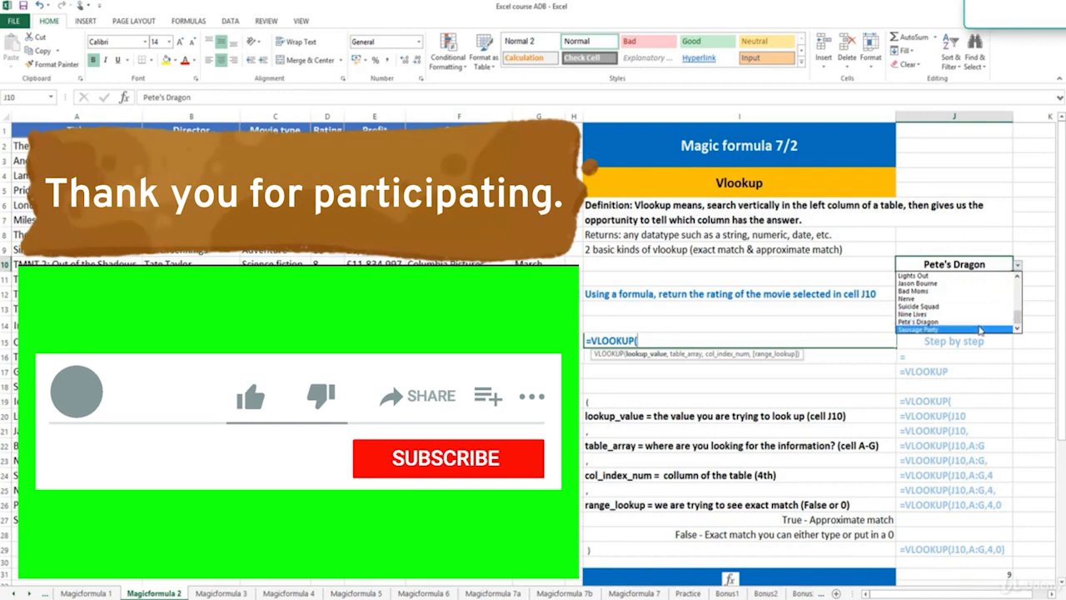
left_click(971, 329)
left_click(1018, 265)
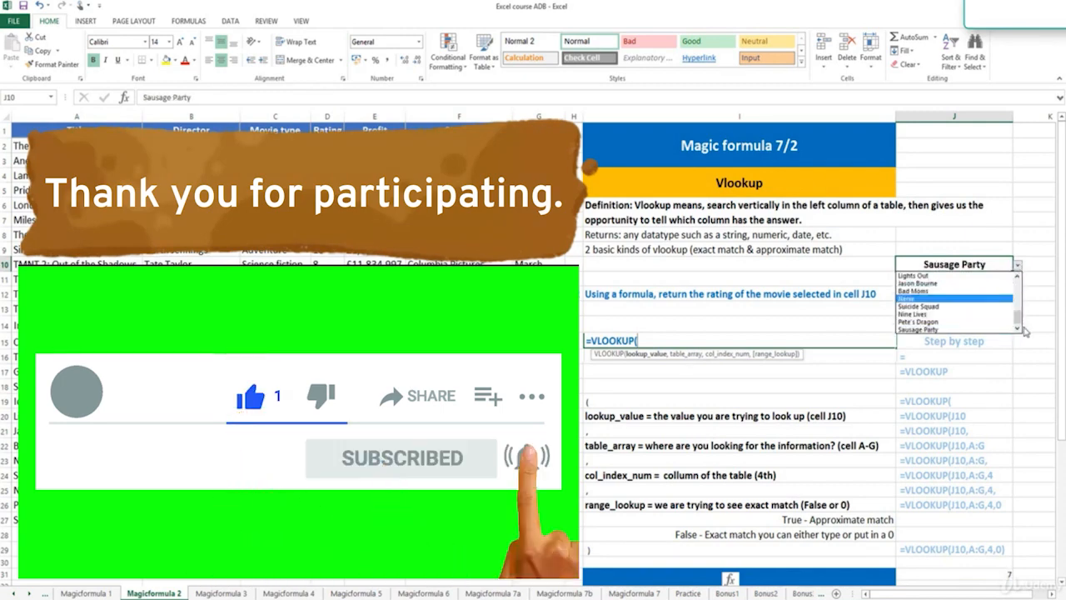
left_click_drag(1018, 320, 1019, 310)
left_click(974, 306)
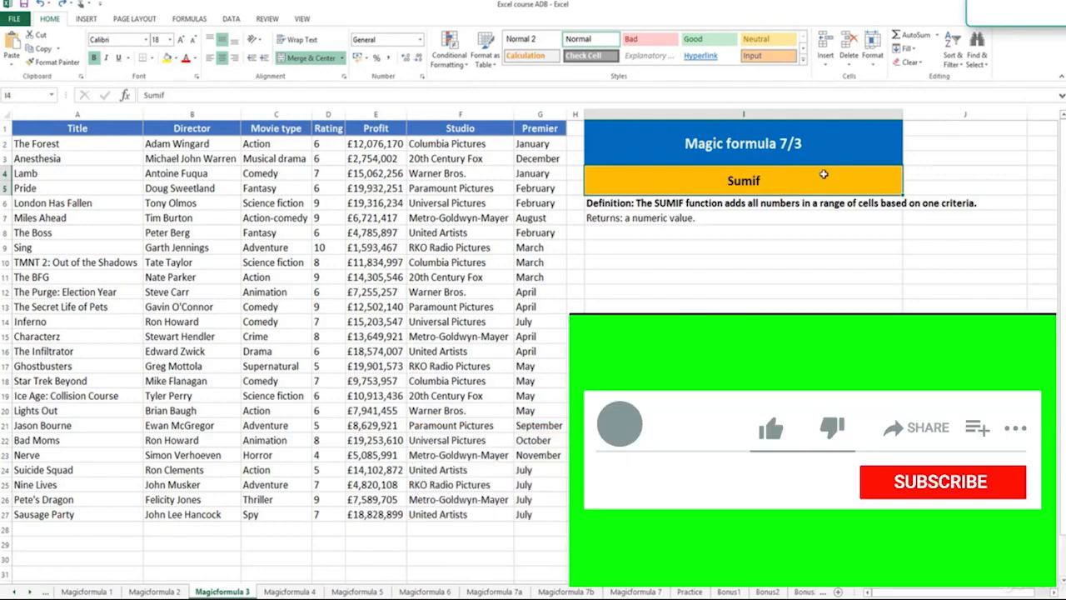
- Examine the Sumif definition, return type and question Q3 on the Magicformula 3 sheet, plus the Profit and Movie type columns
left_click(810, 200)
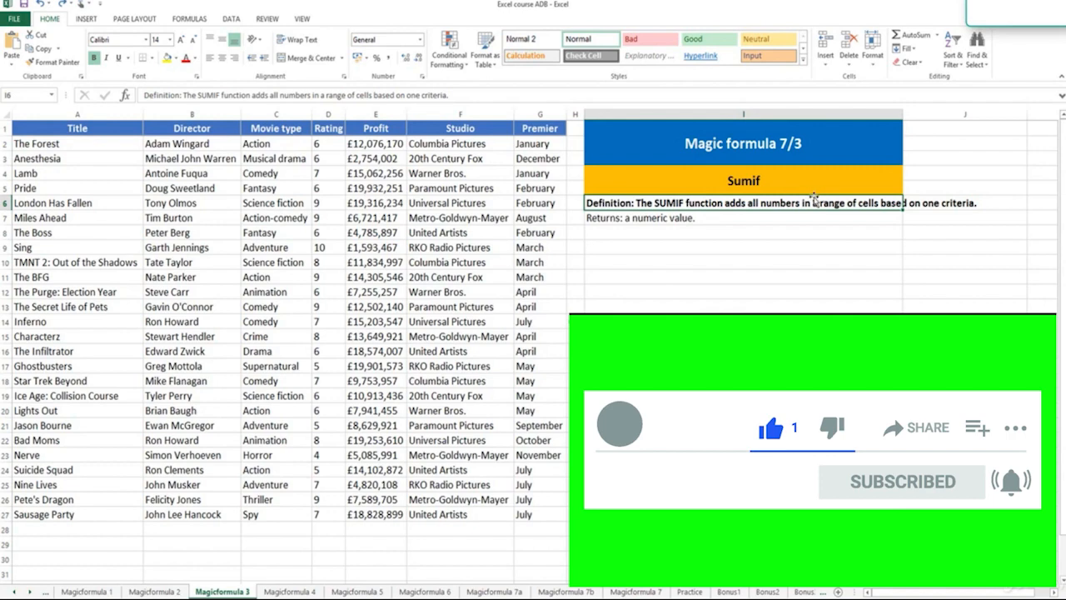
left_click(789, 217)
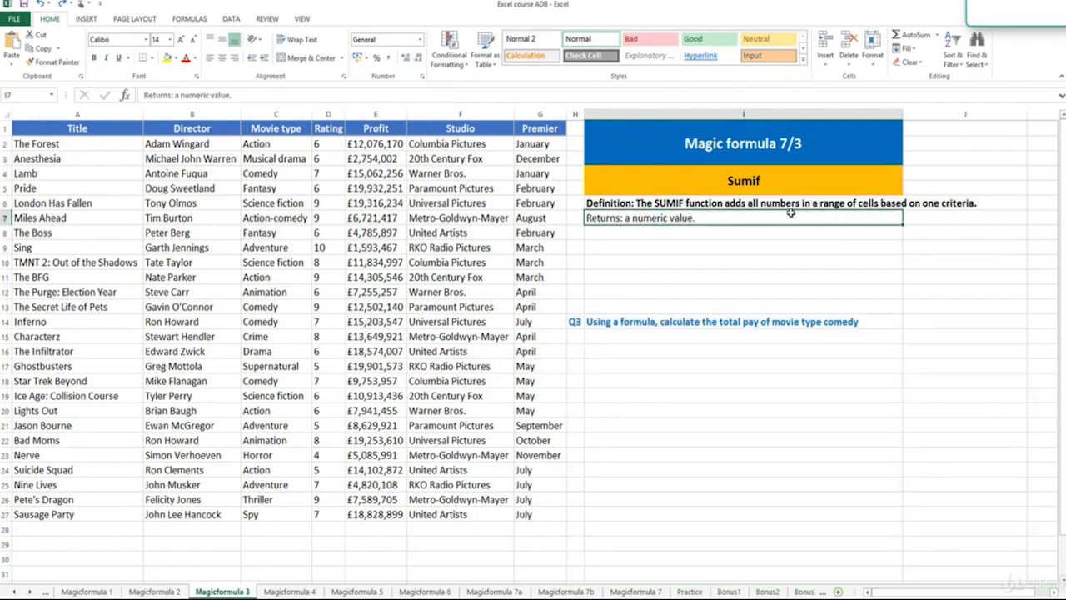
left_click(748, 353)
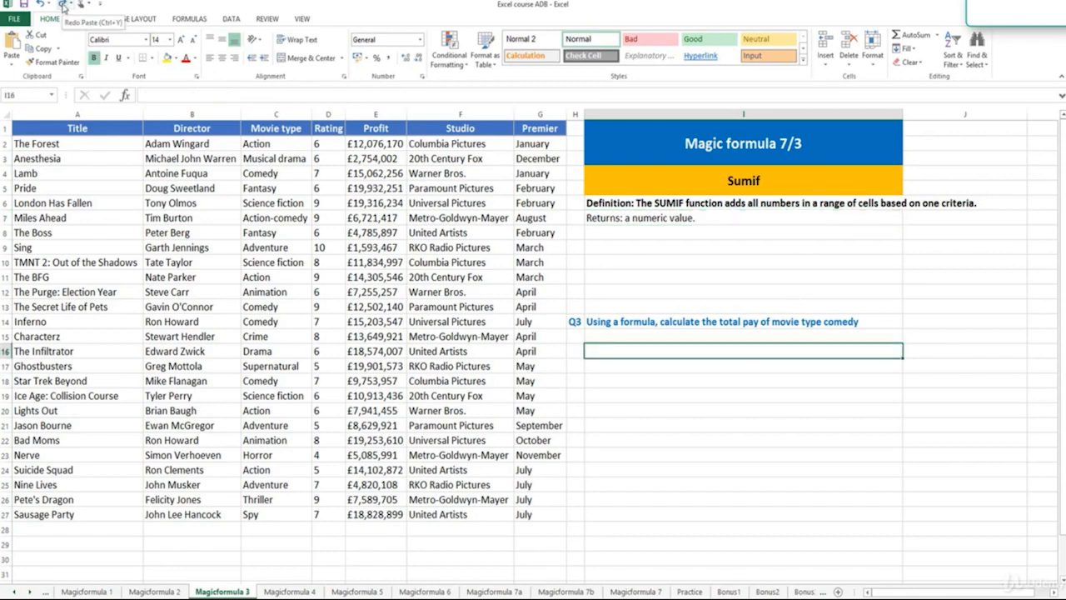
left_click(781, 324)
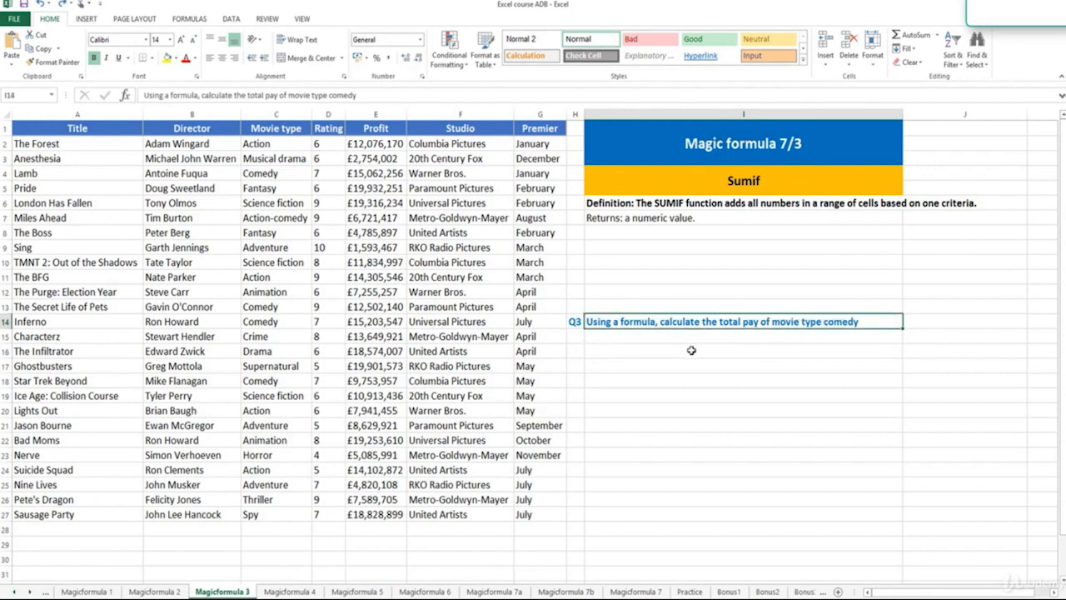
left_click(374, 114)
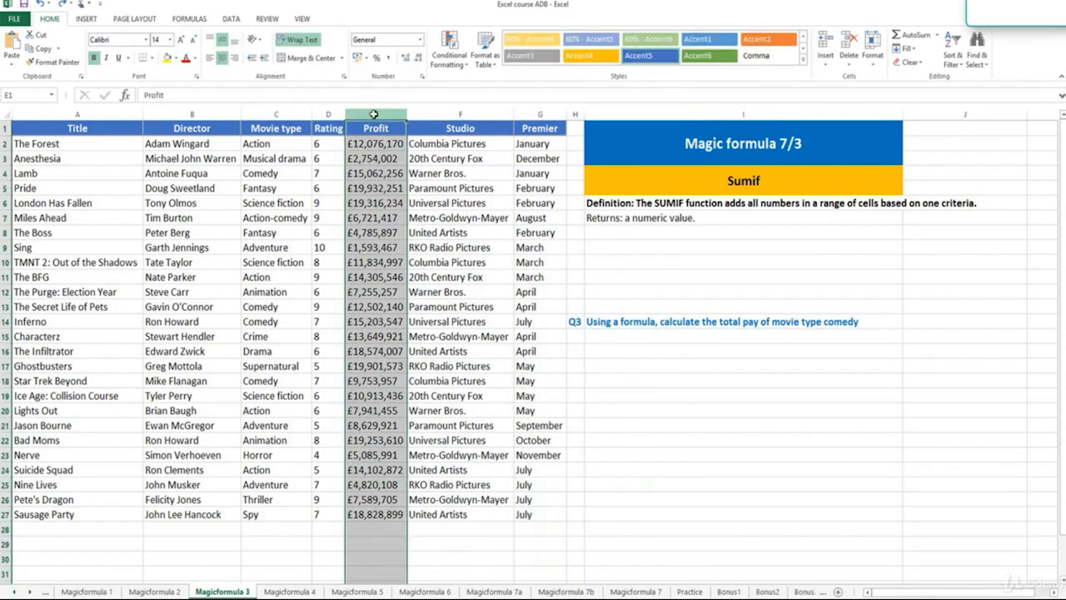
left_click(276, 114)
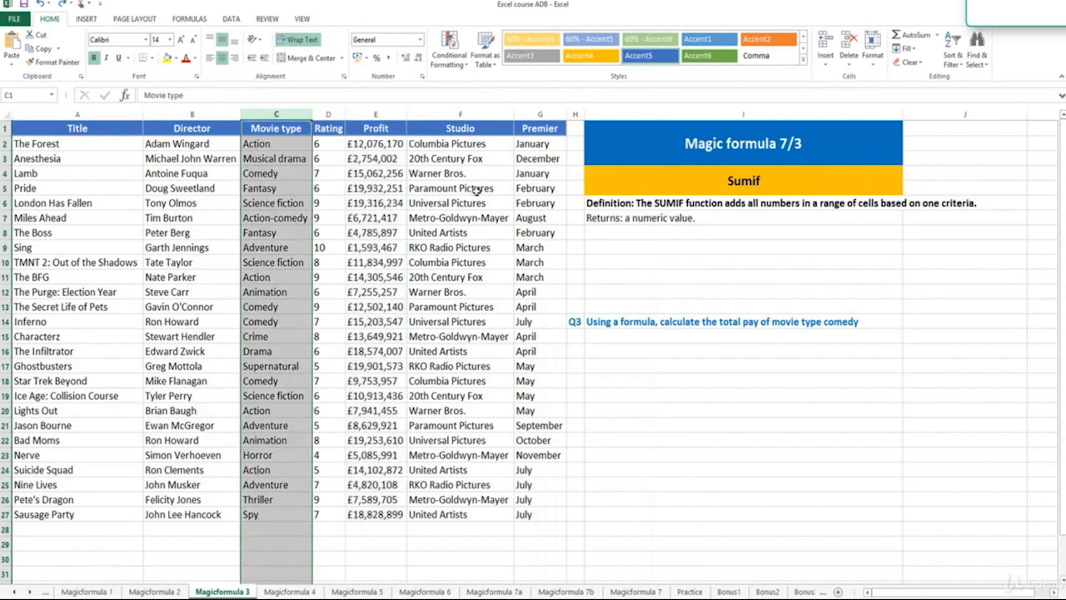
- Redo the paste of the SUMIF argument explanation starting at cell I15, and select answer cell J14 beside Q3
left_click(644, 355)
type("=SUMIF(")
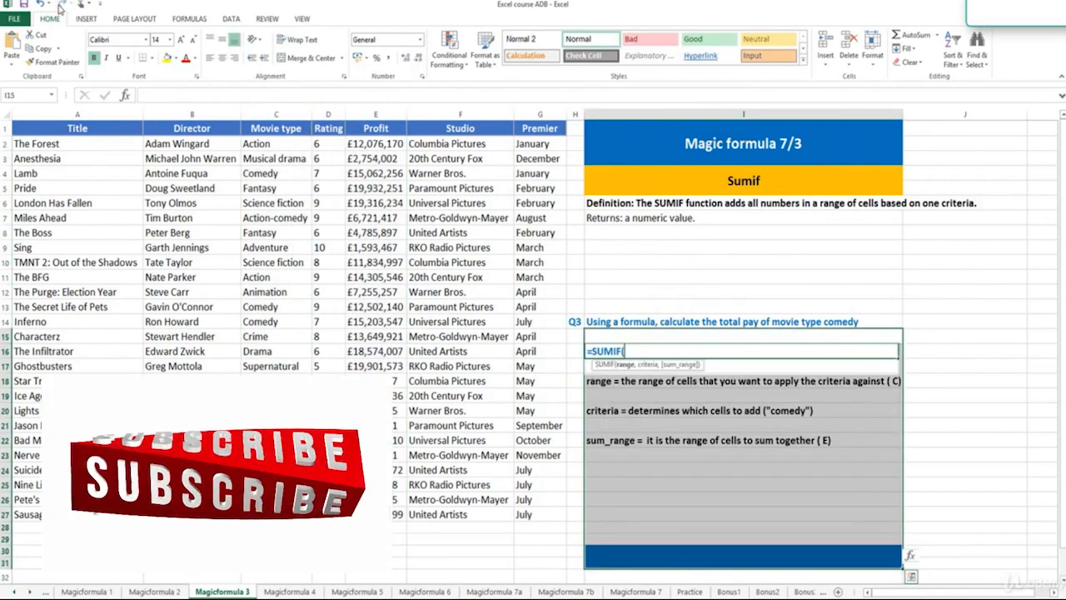
left_click(940, 321)
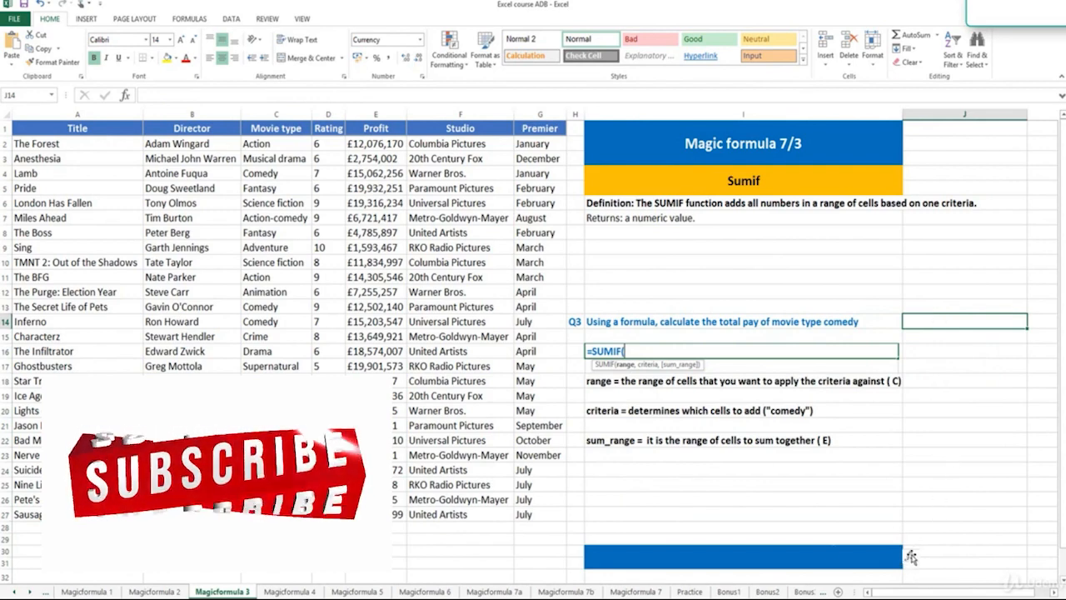
- Enter the SUMIF formula =SUMIF(C:C,"comedy",E:E) in cell J14 beside question Q3
left_click(731, 558)
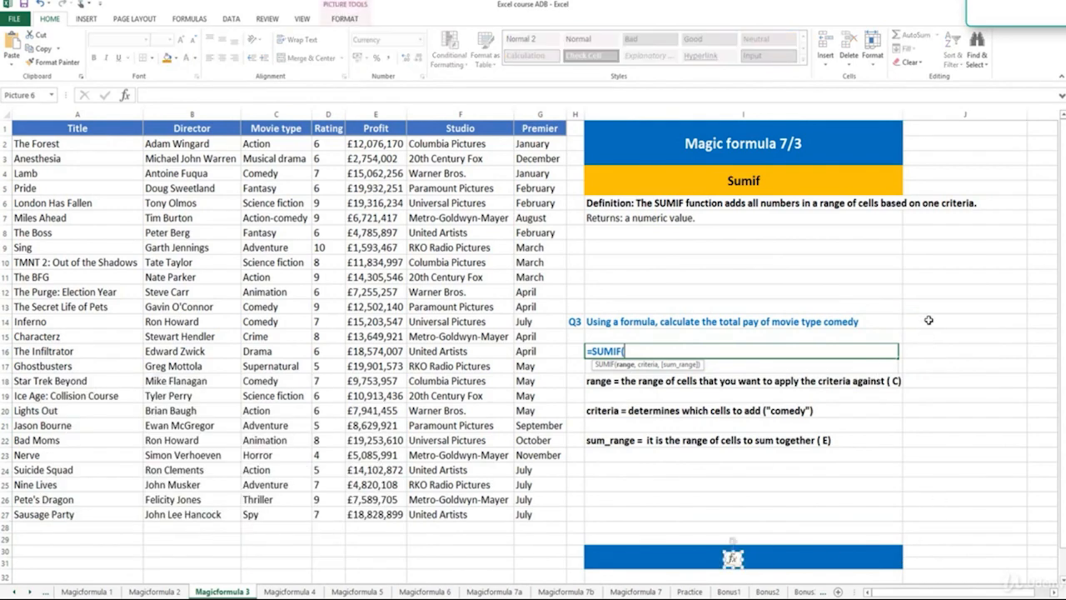
left_click(929, 320)
type("=")
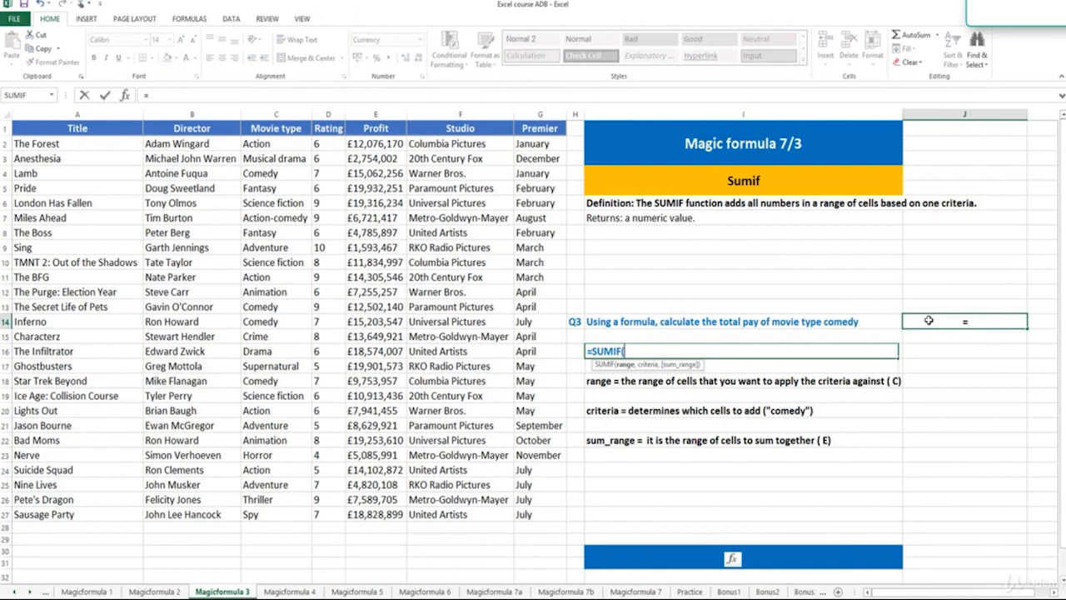
type("sum")
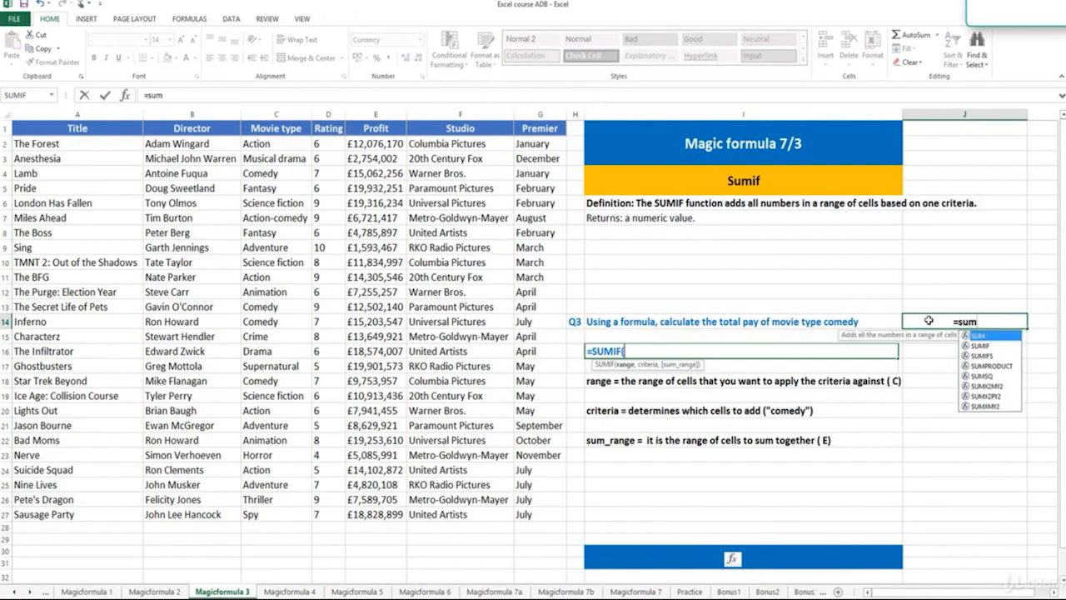
type("if")
key("Tab")
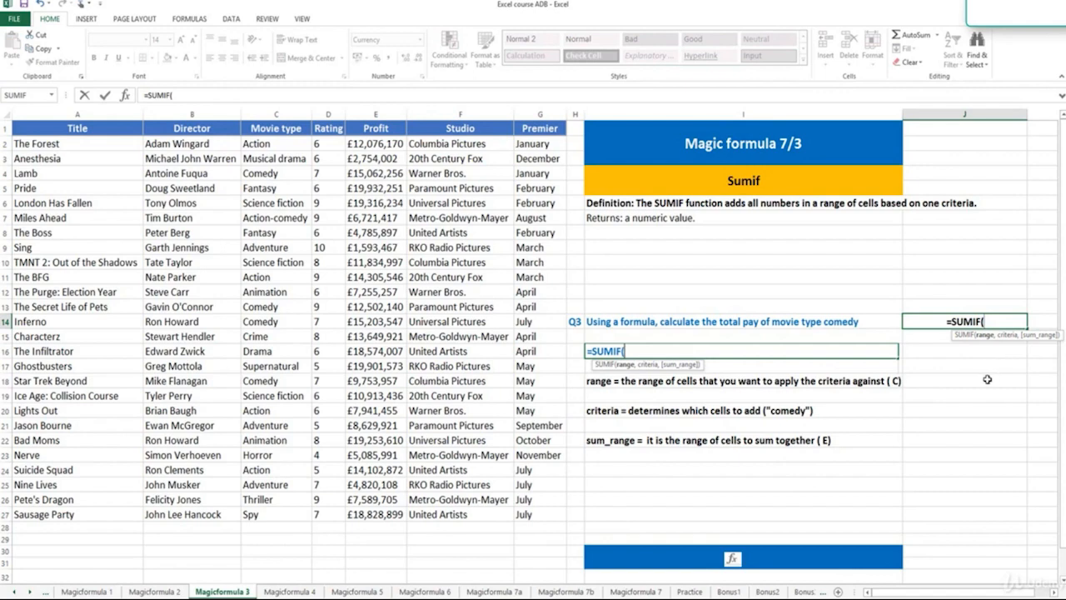
left_click(292, 111)
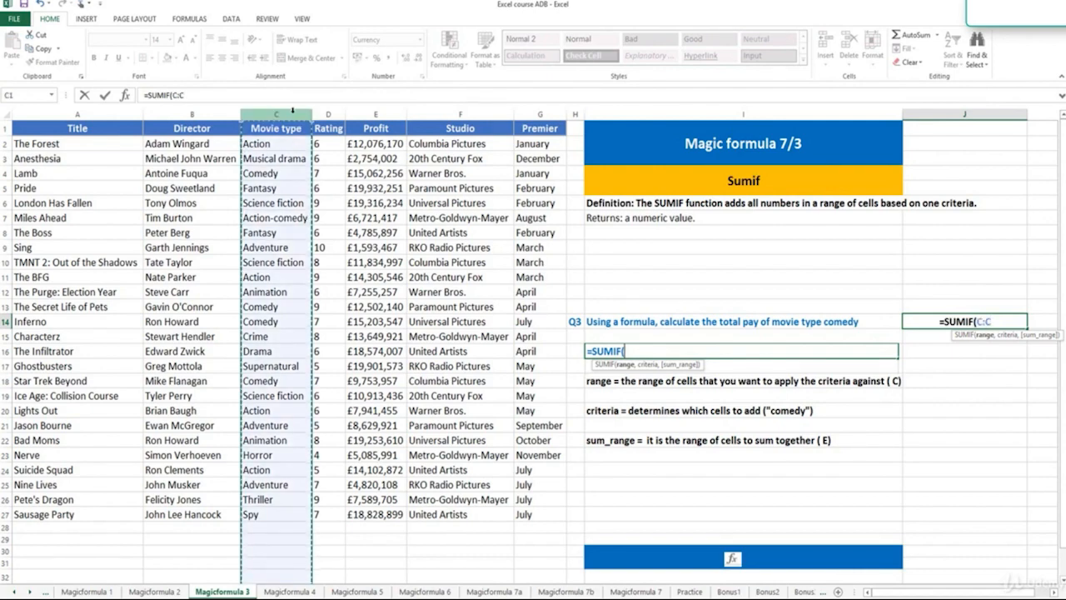
type(",")
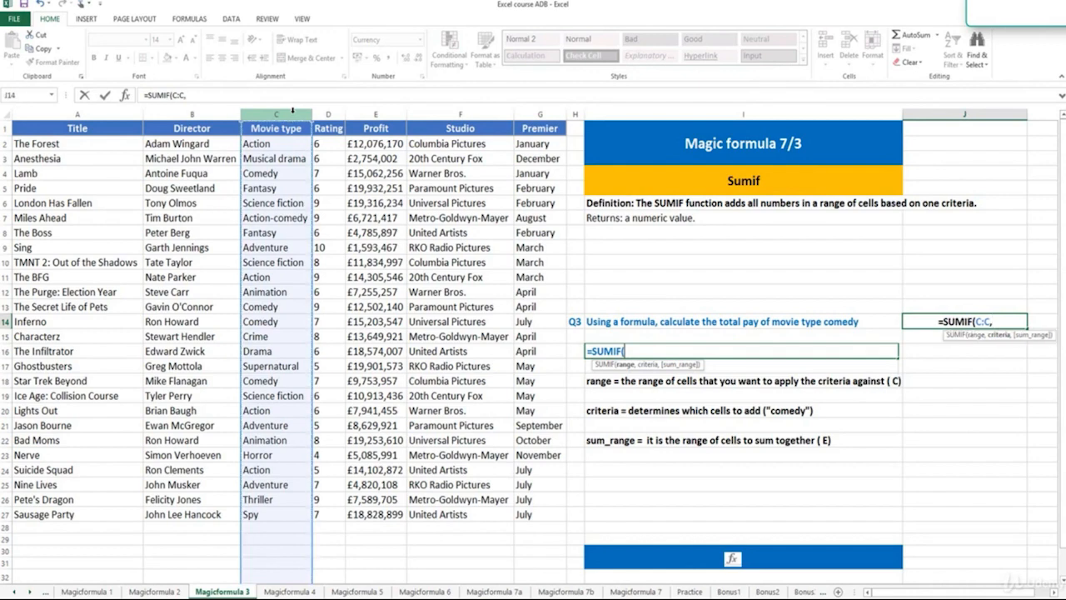
type("\"oom")
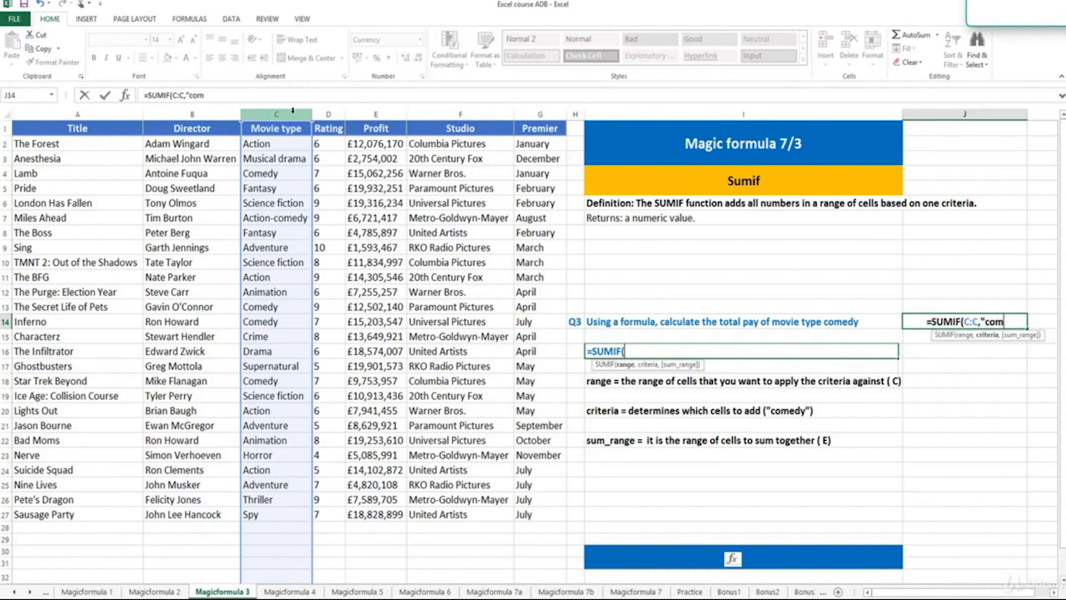
type("edy\",")
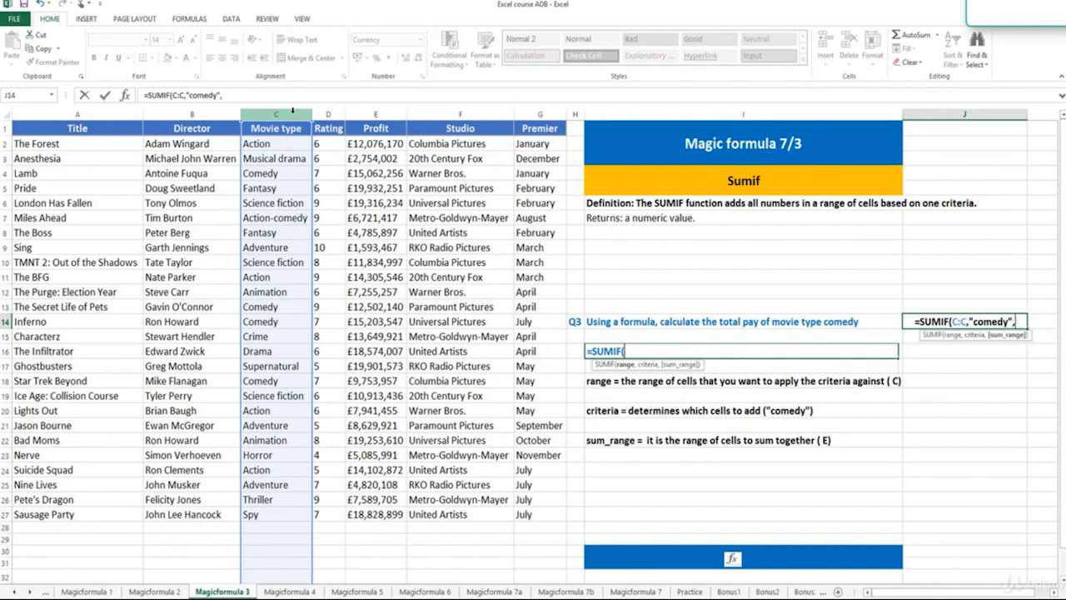
left_click(364, 104)
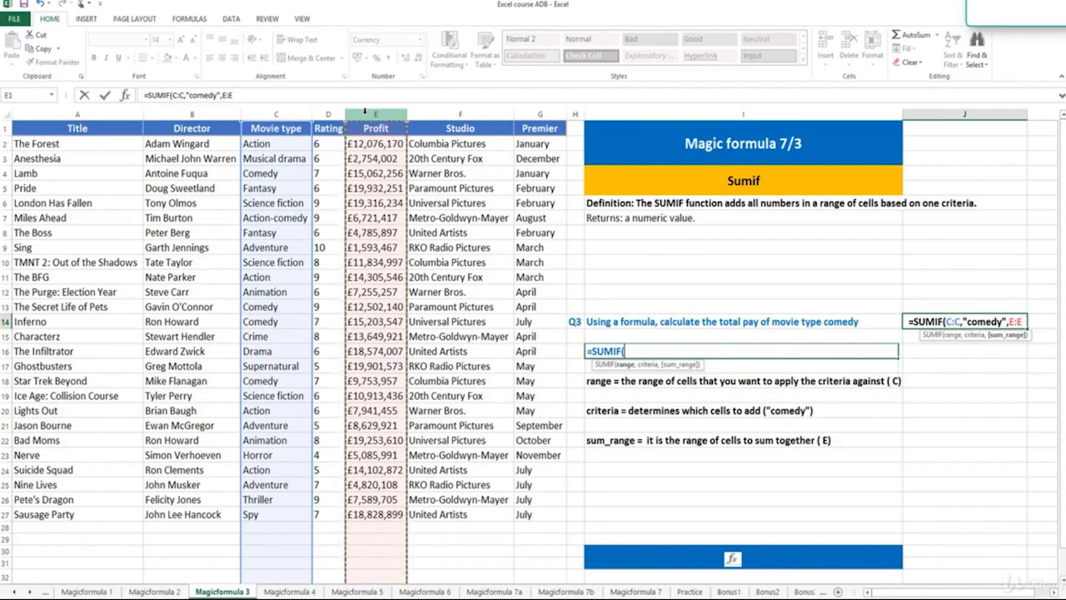
key("Return")
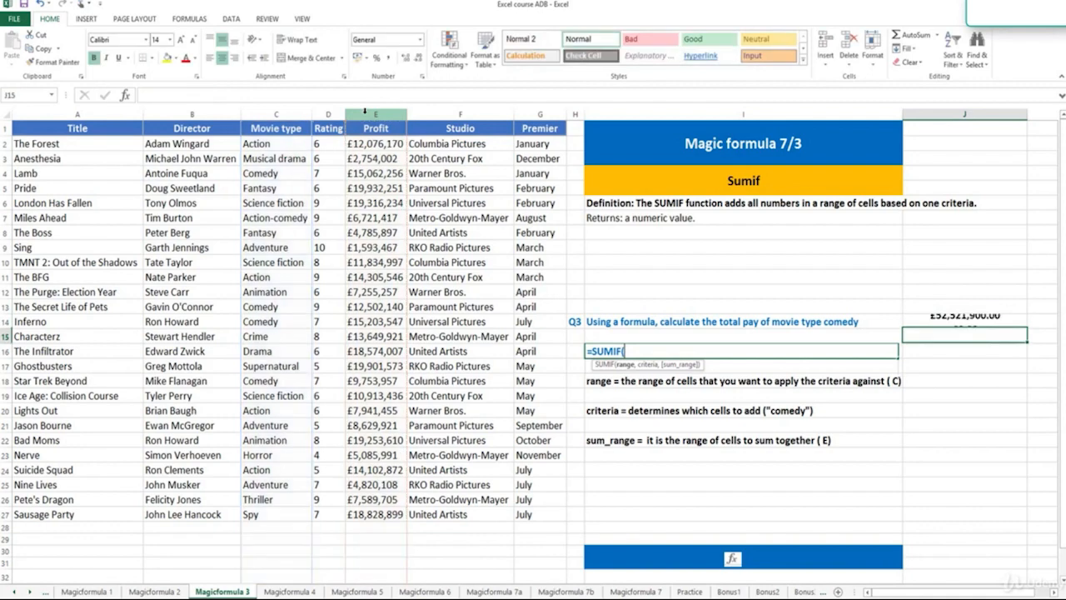
- Insert a SUMIF in J30 through the function wizard with range C:C, criteria comedy and sum range E:E
left_click(938, 551)
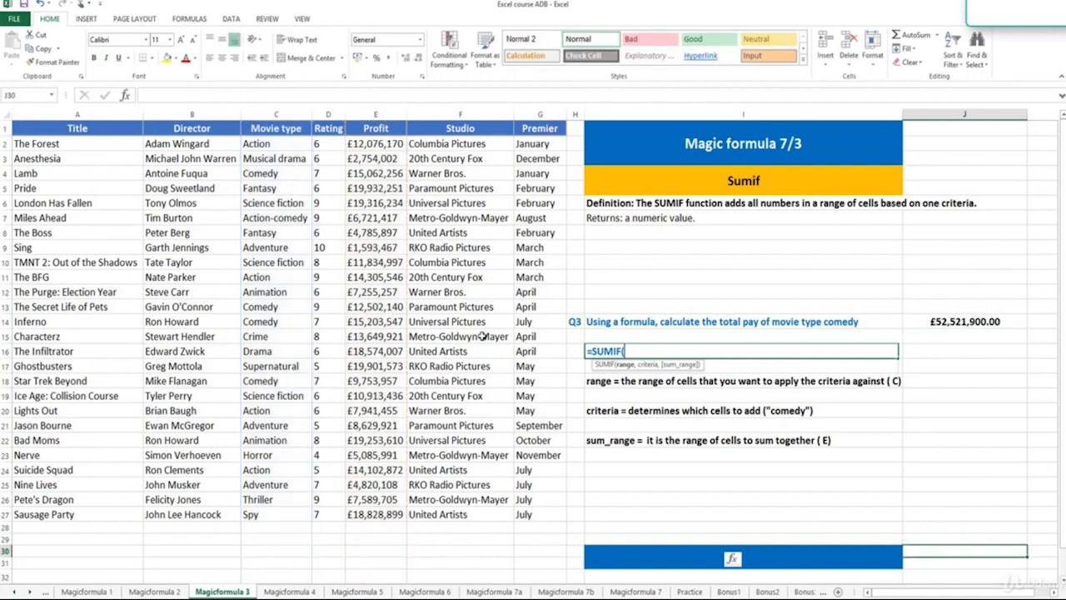
left_click(125, 95)
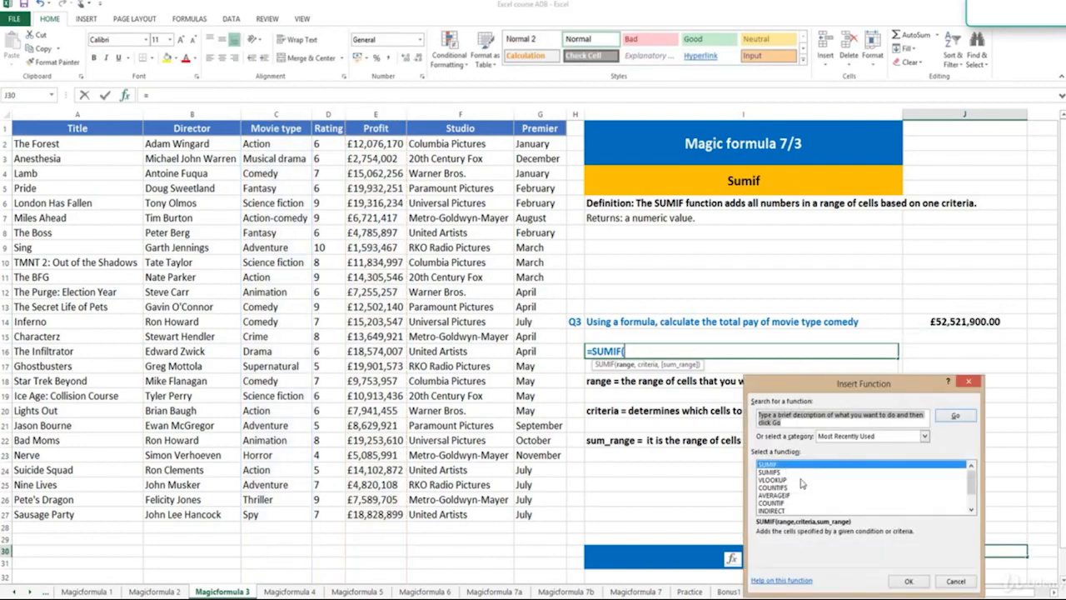
left_click(908, 581)
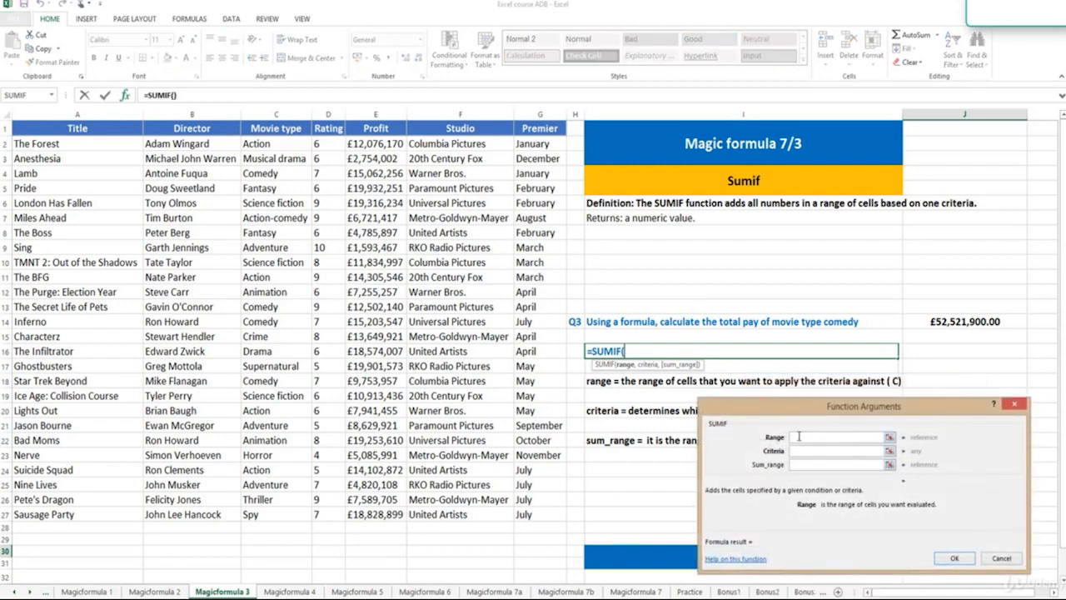
left_click(283, 115)
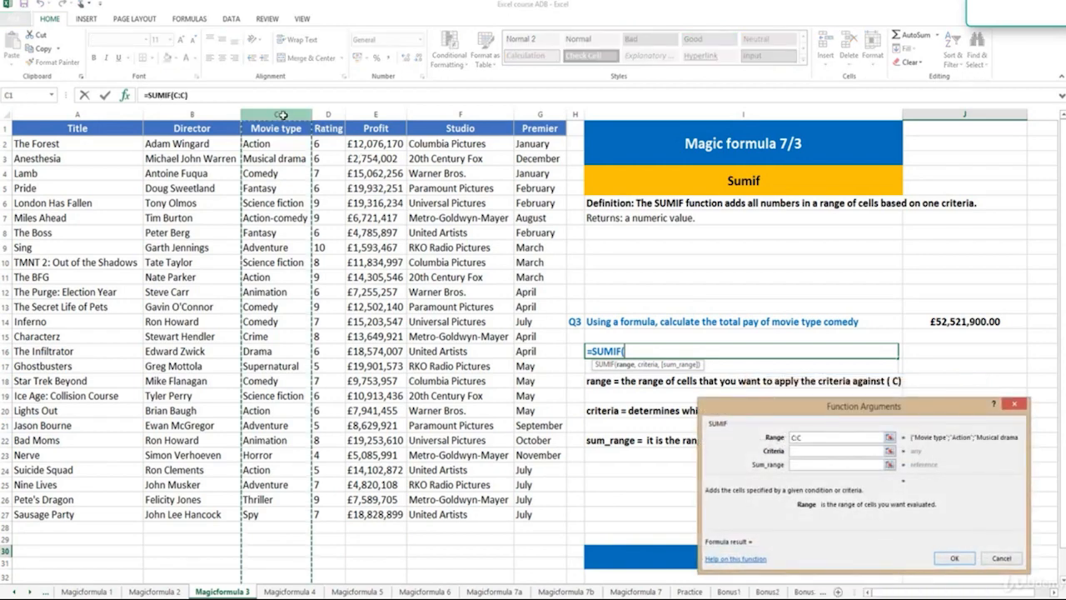
key("Tab")
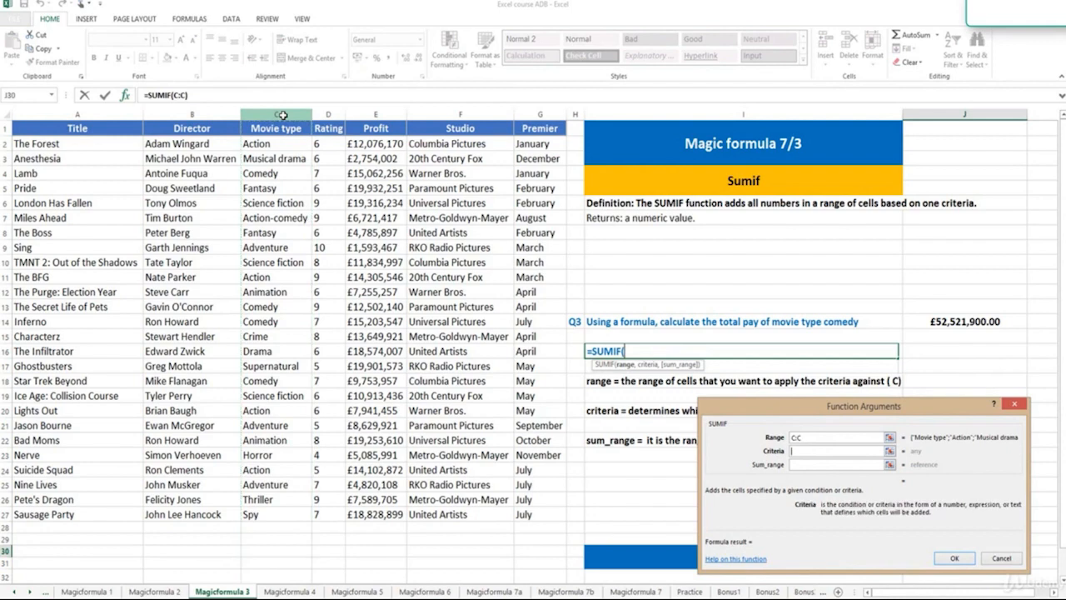
type("comedy")
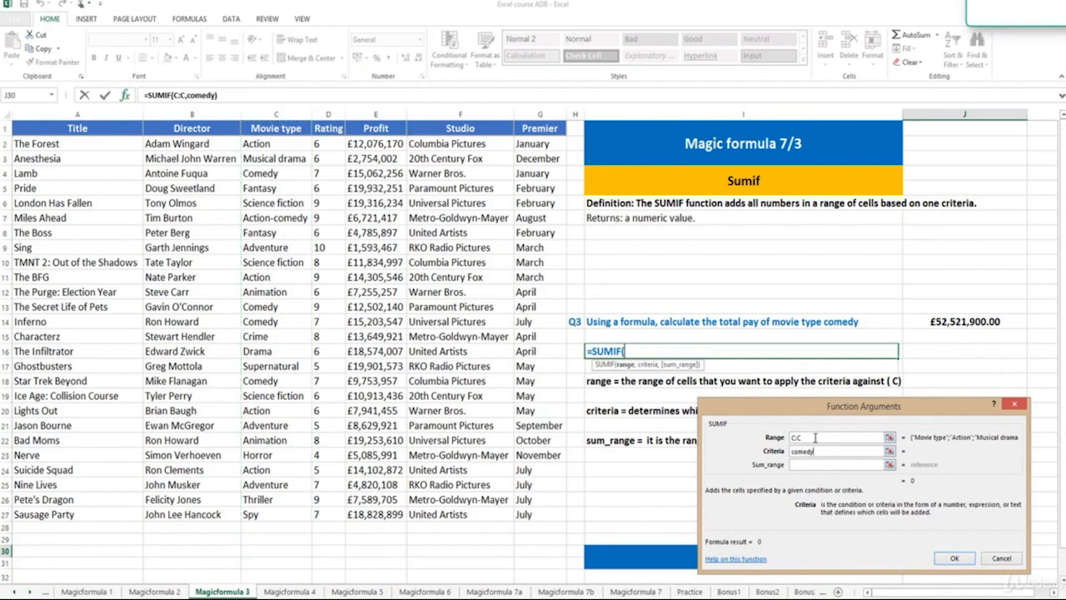
key("Tab")
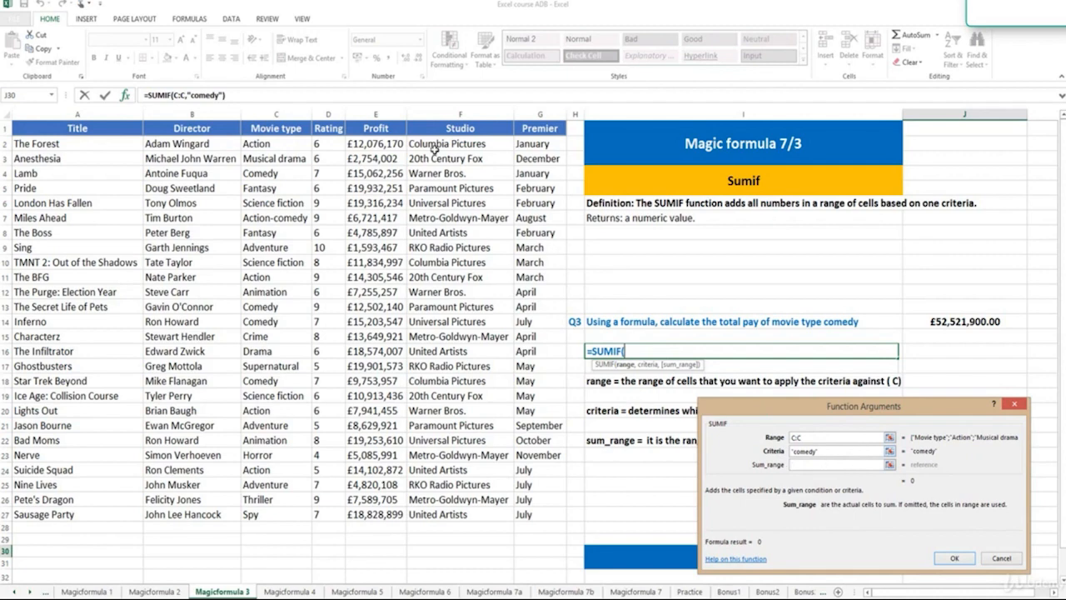
left_click(383, 113)
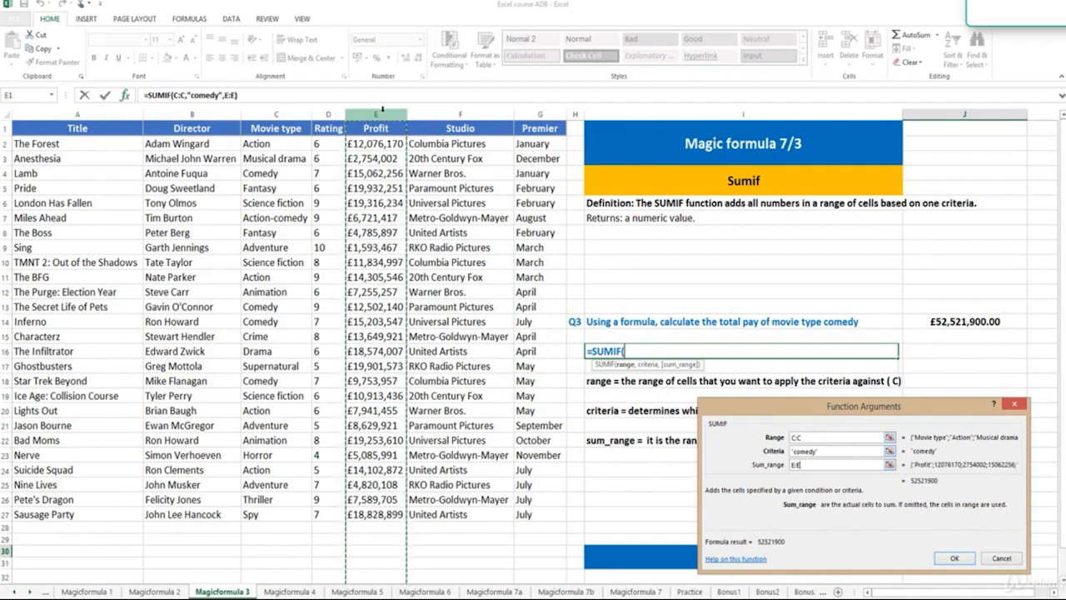
left_click(954, 558)
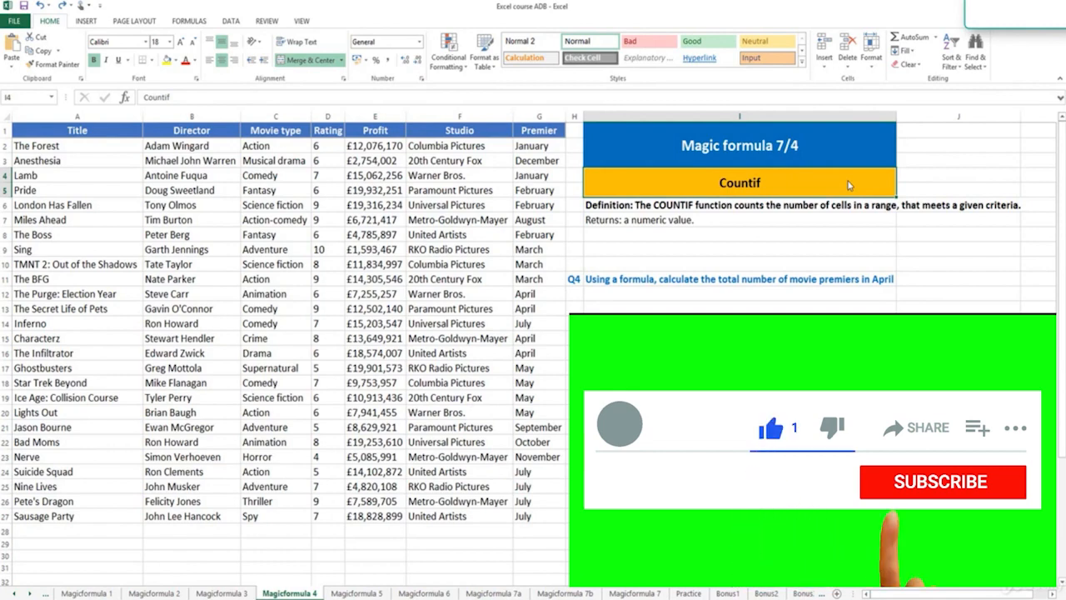
- Review the Countif definition, question Q4 and Premier column on Magicformula 4, and redo the paste of the COUNTIF argument explanation starting at I12
left_click(845, 205)
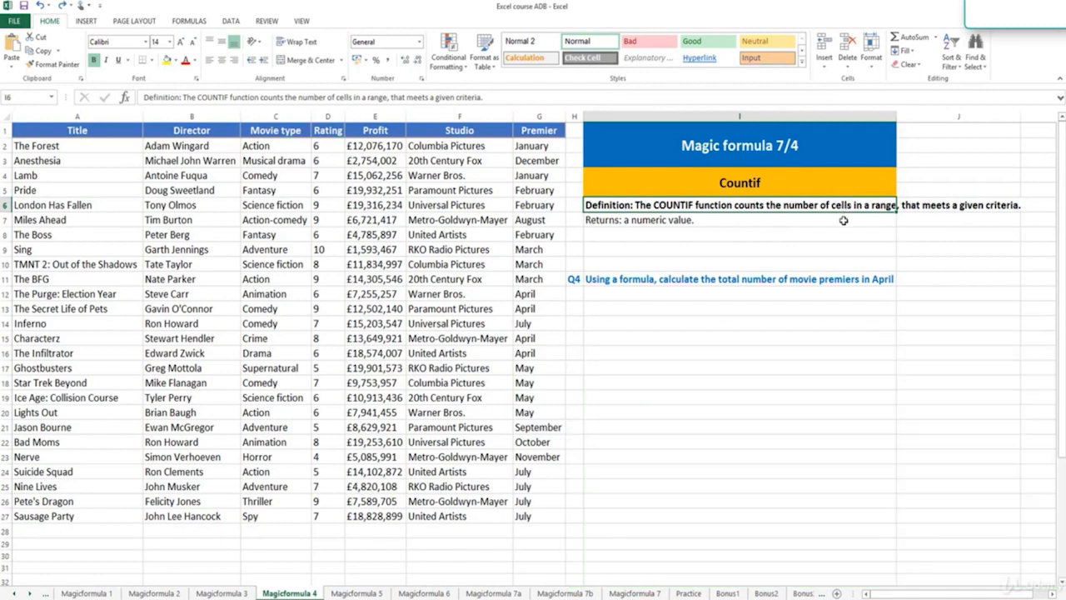
left_click(843, 220)
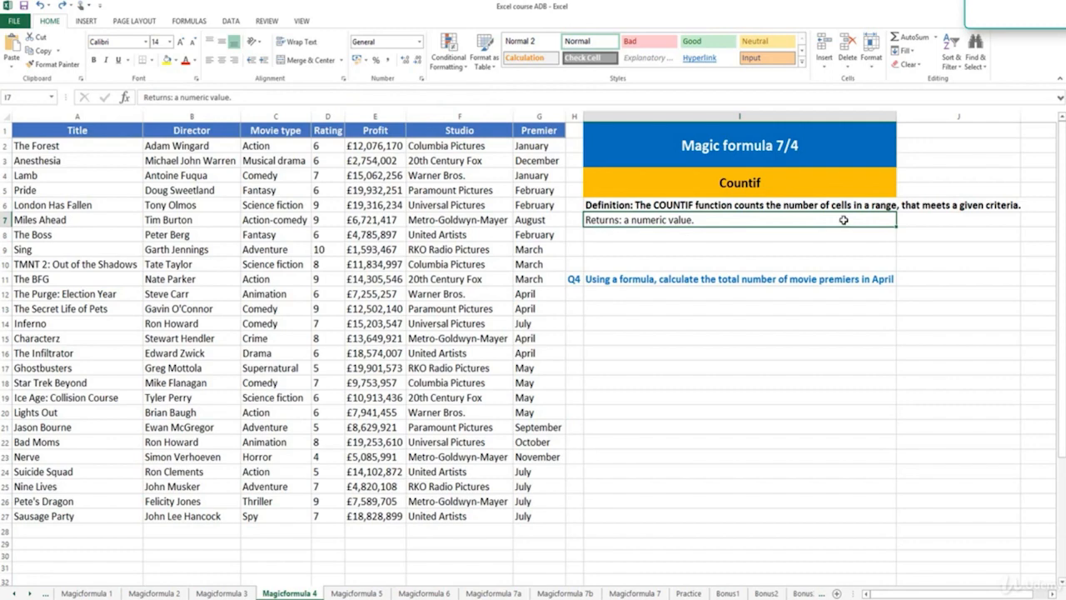
left_click(837, 281)
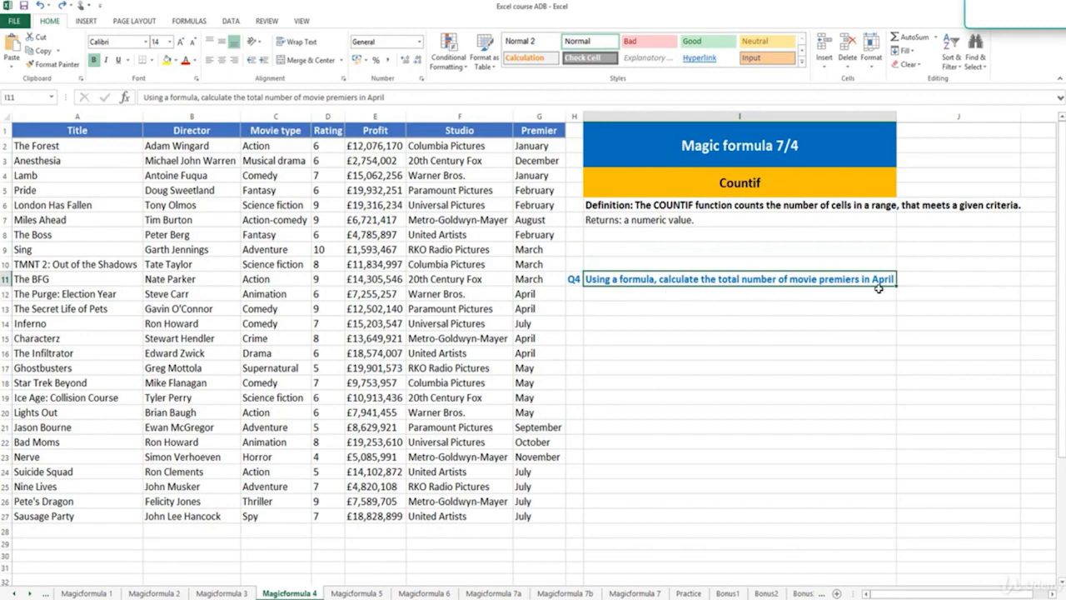
left_click(539, 115)
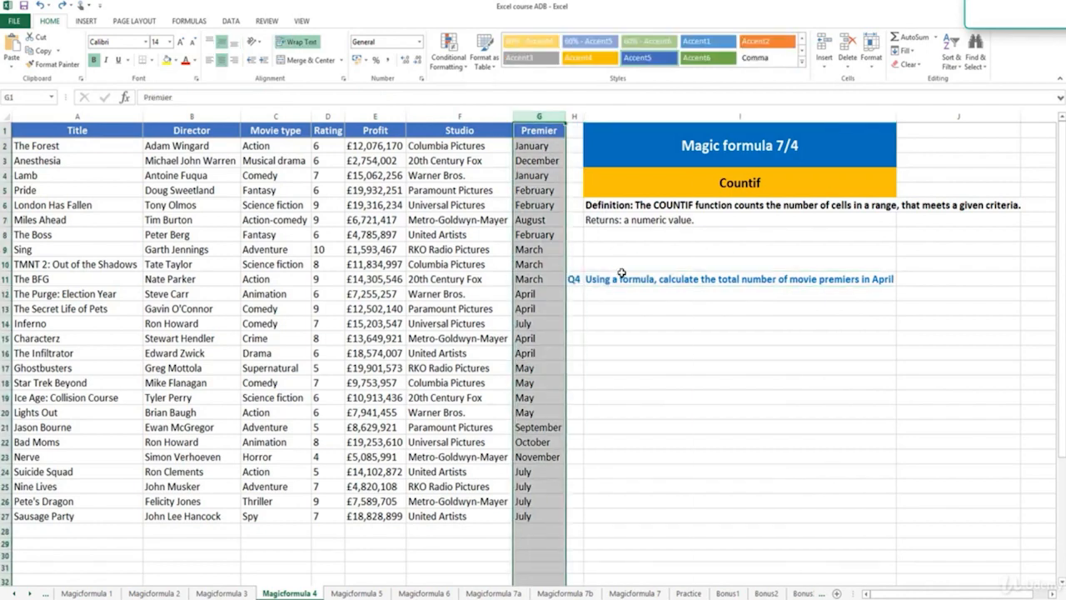
left_click(727, 194)
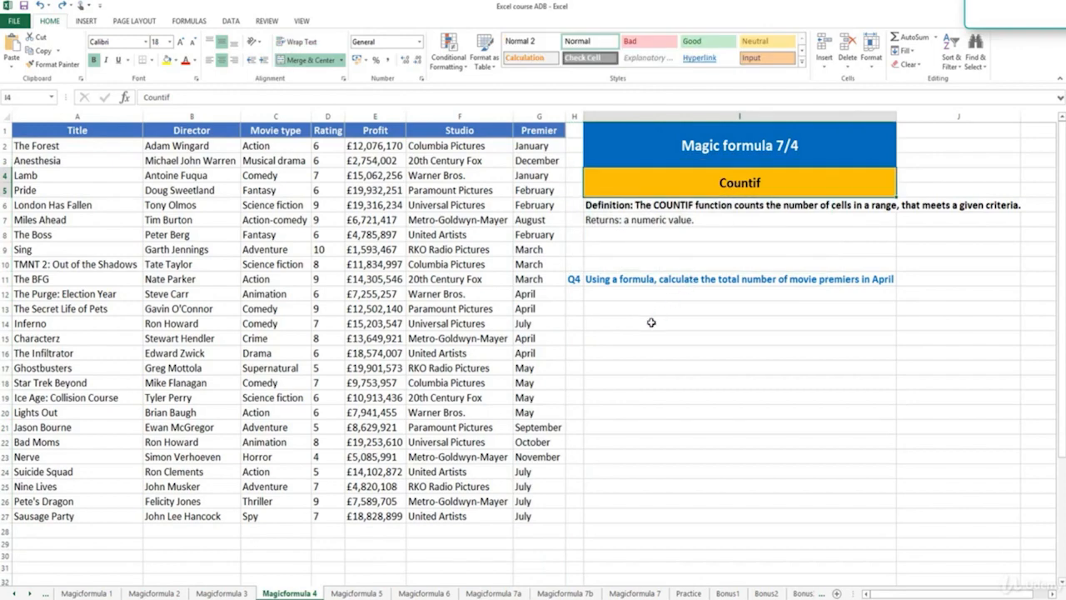
left_click(62, 7)
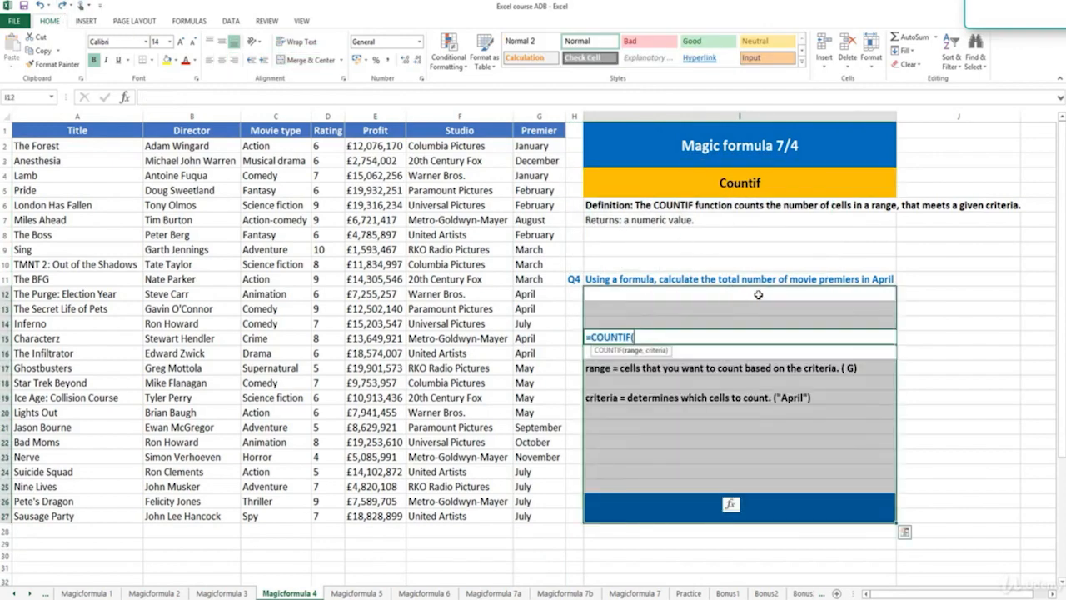
left_click(759, 293)
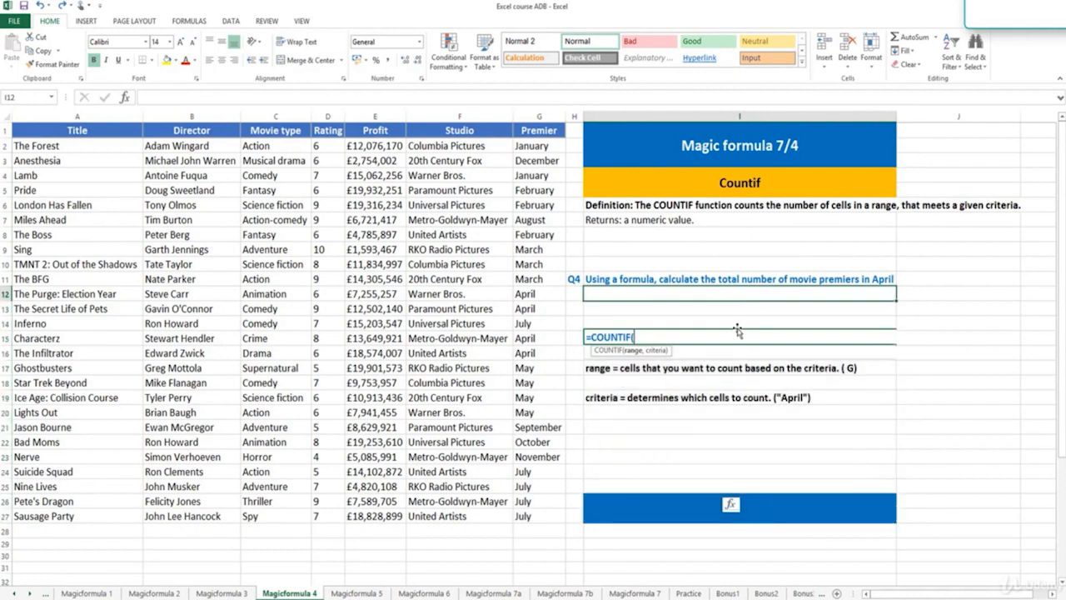
- Enter a COUNTIF formula in J11 beside Q4 with range G:G and criteria "april"
left_click(922, 274)
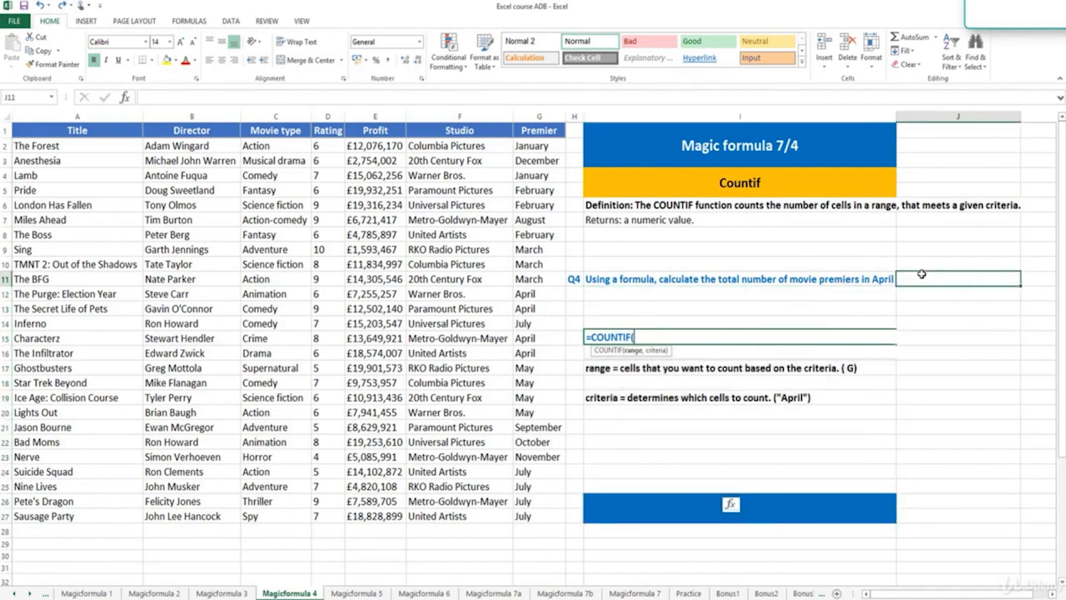
type("=countif")
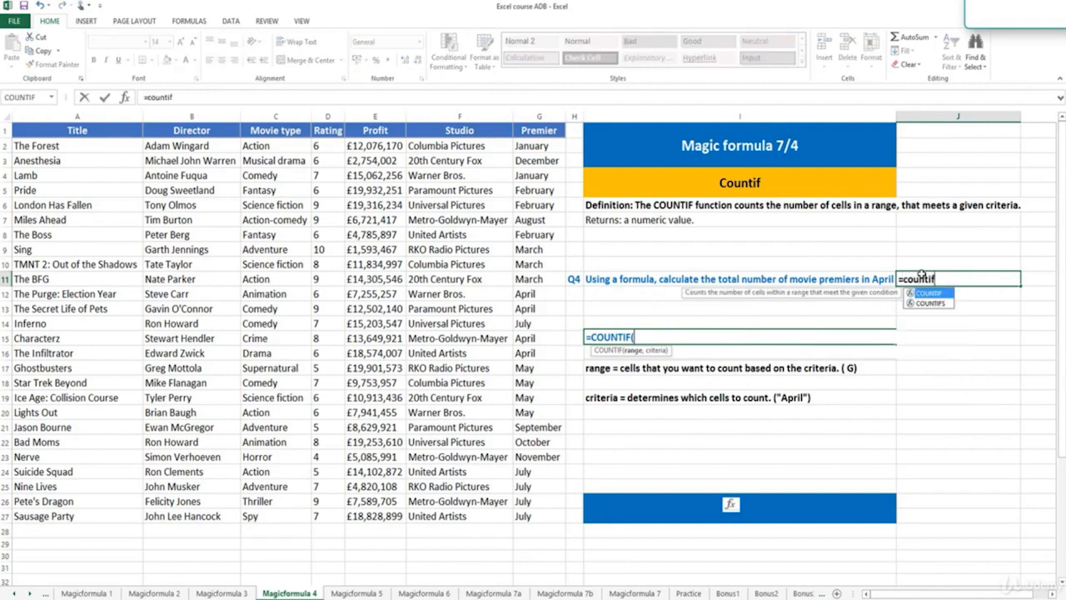
key("Tab")
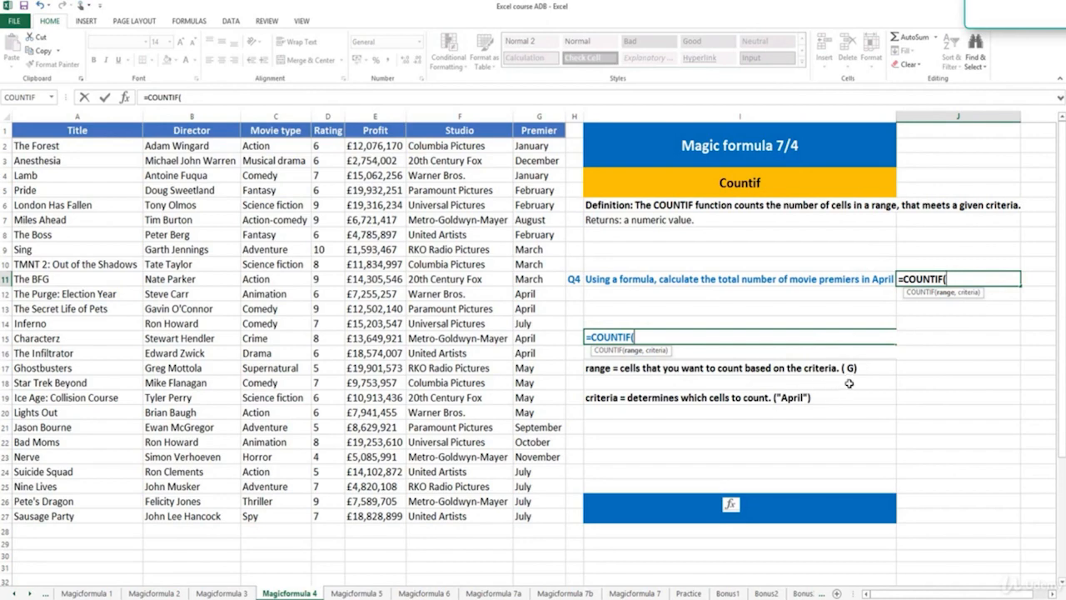
left_click(552, 115)
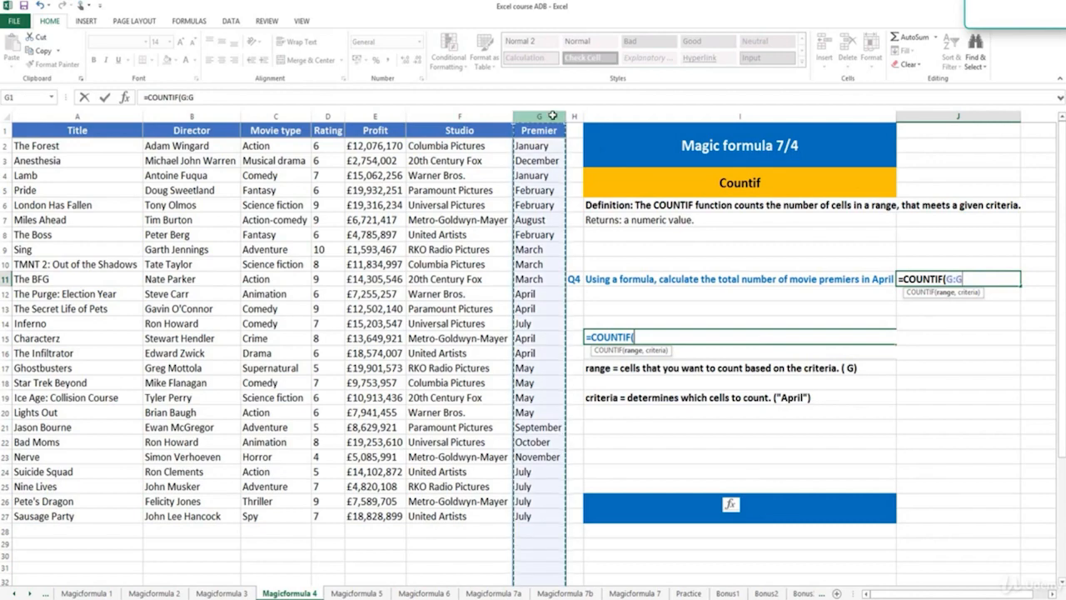
type(",")
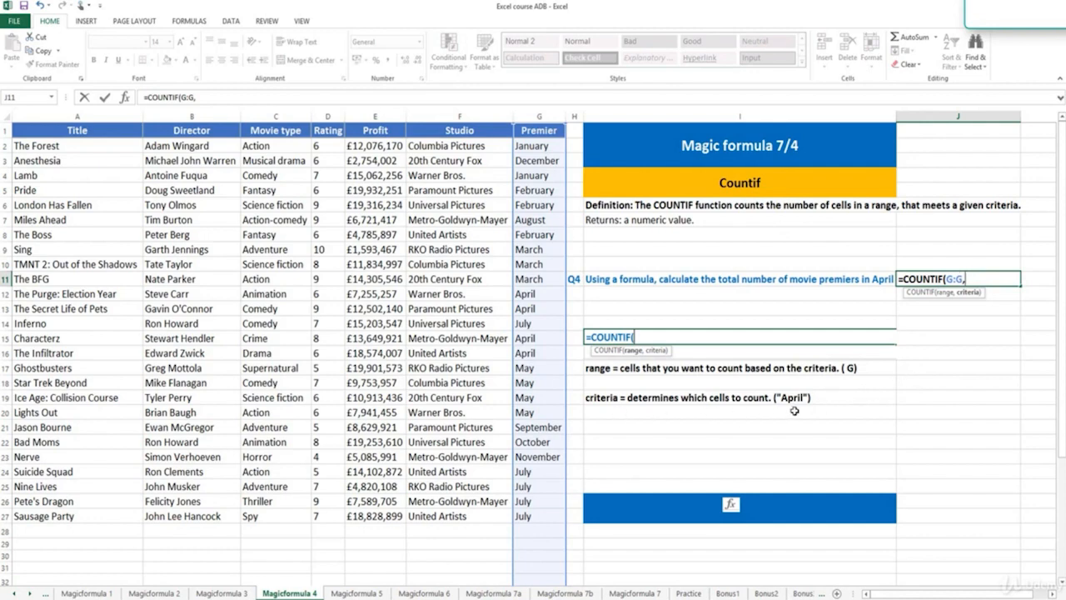
type("april\"")
key("Return")
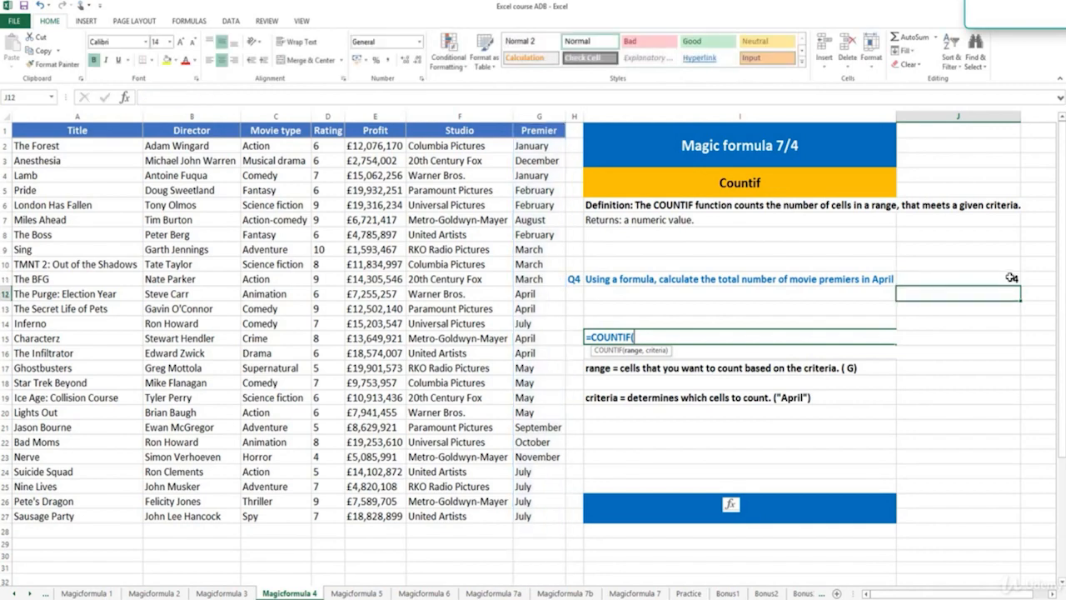
- Highlight the April cells G12, G13, G15 and G16 in the Premier column with yellow fill, and select cell J26
left_click(1010, 278)
left_click(537, 298)
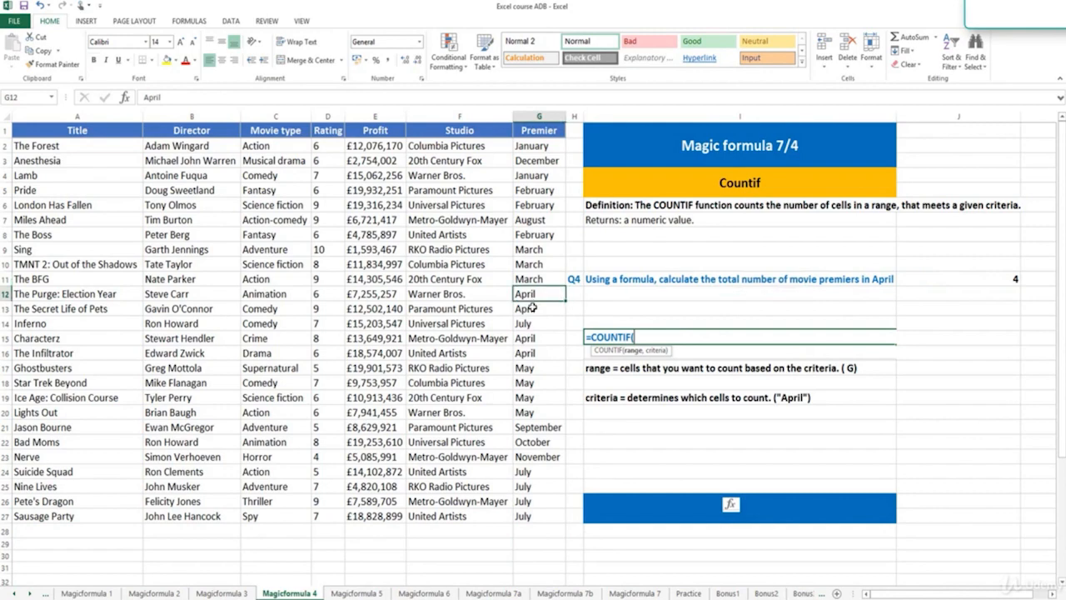
left_click(531, 307, "ctrl")
left_click(534, 338, "ctrl")
left_click(536, 353, "ctrl")
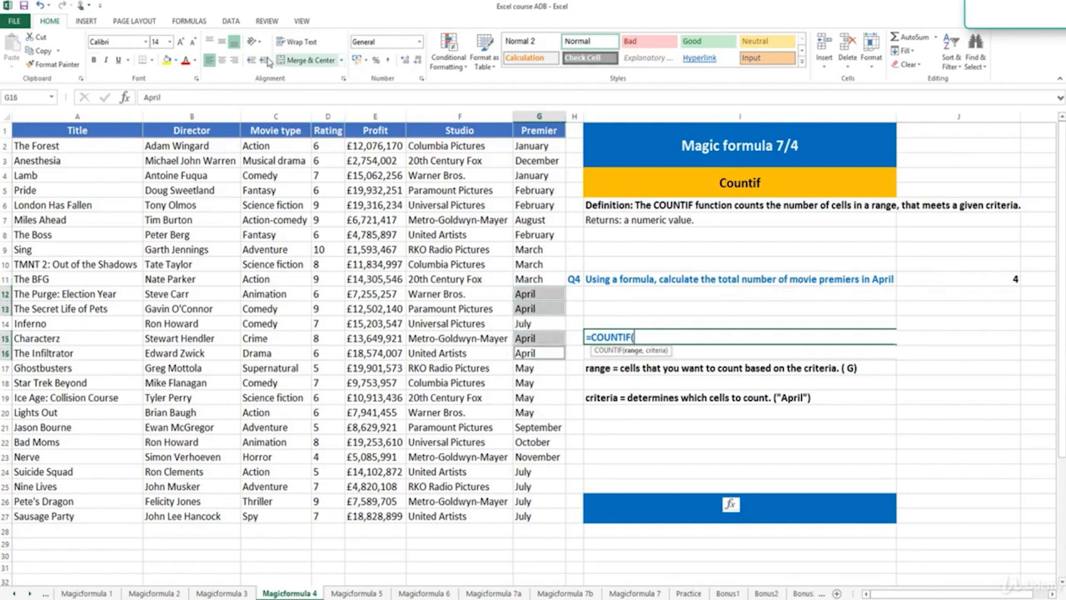
left_click(167, 60)
left_click(955, 500)
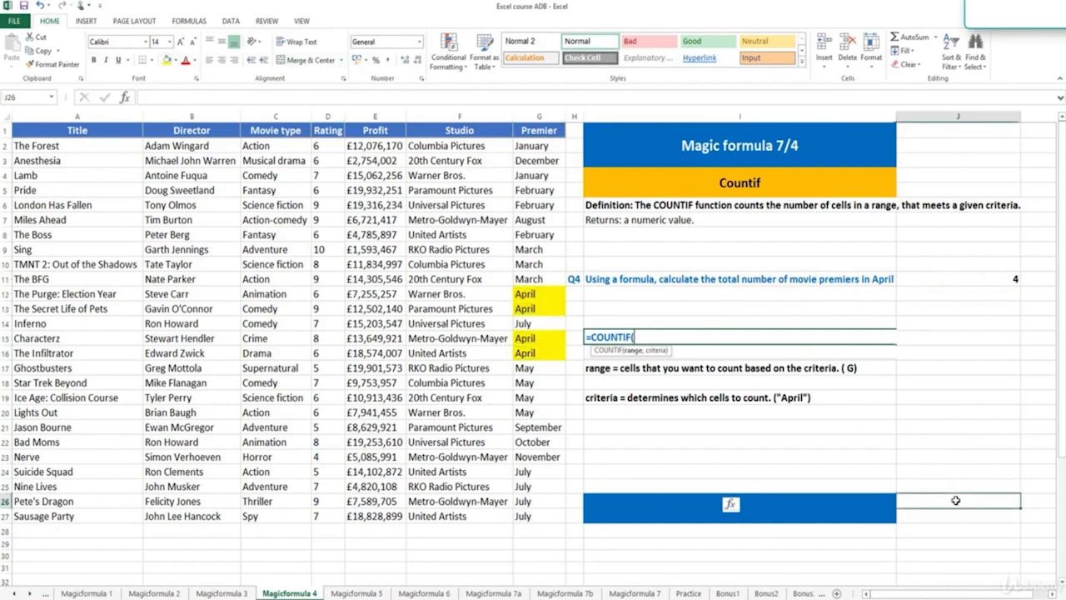
- Insert a COUNTIF in J26 through the function wizard with range G:G and criteria "april"
left_click(124, 99)
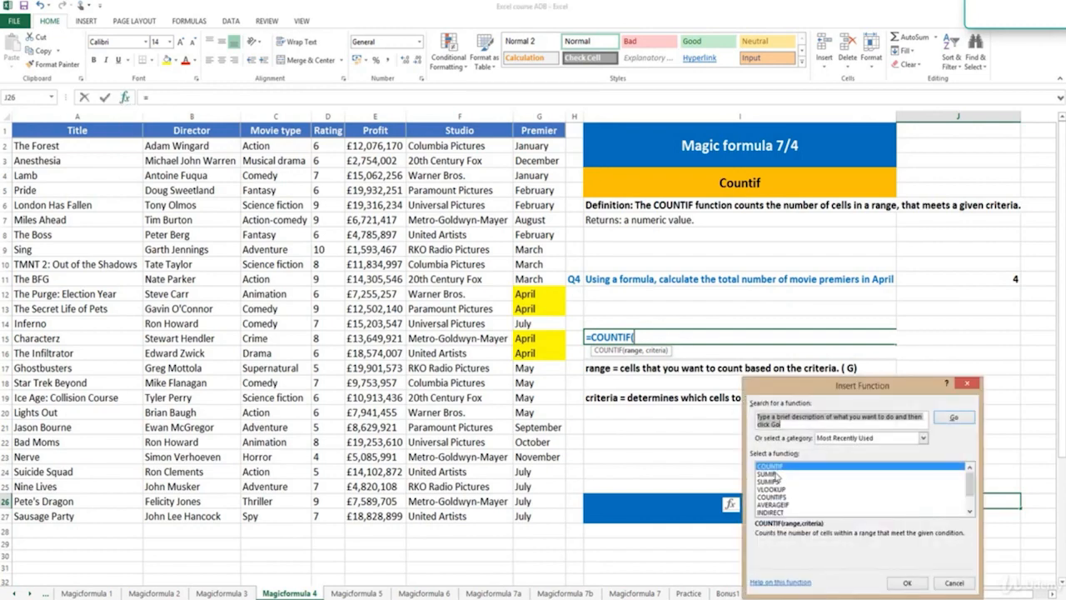
left_click(907, 583)
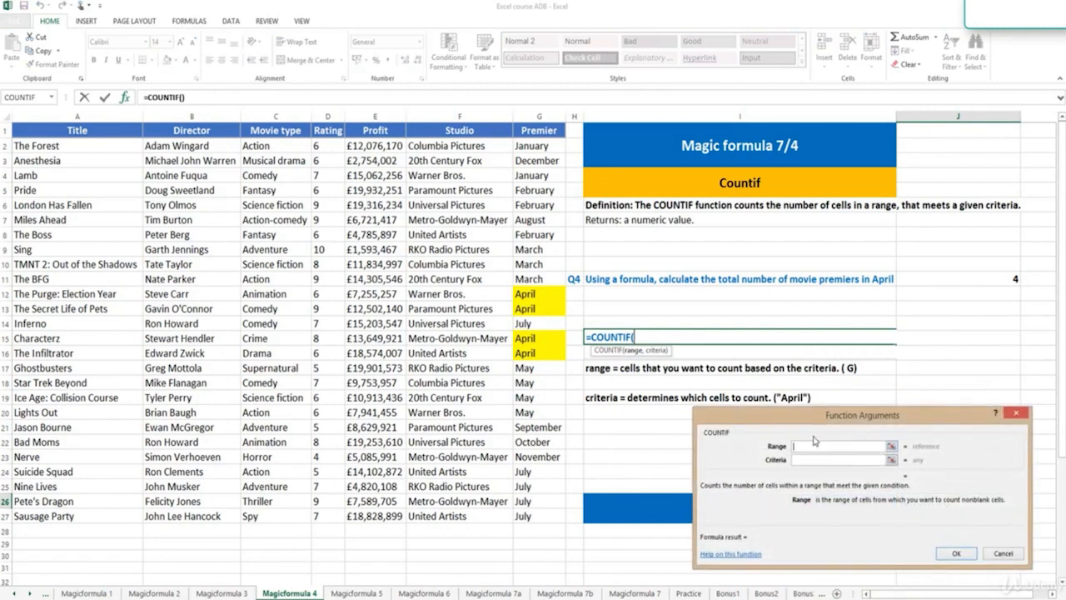
left_click(543, 116)
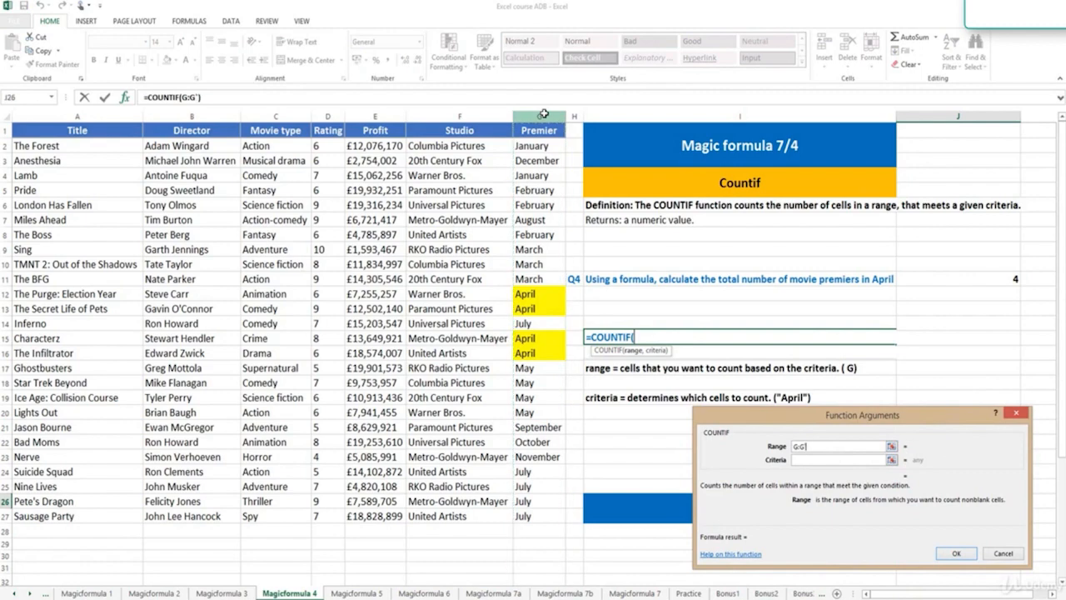
key("Tab")
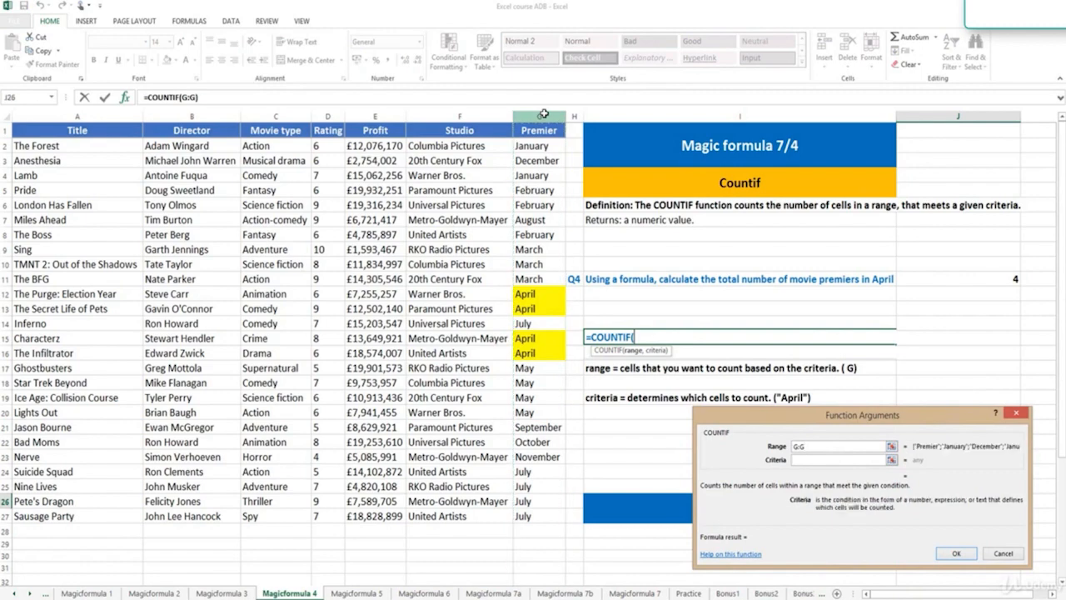
type("\"april\"")
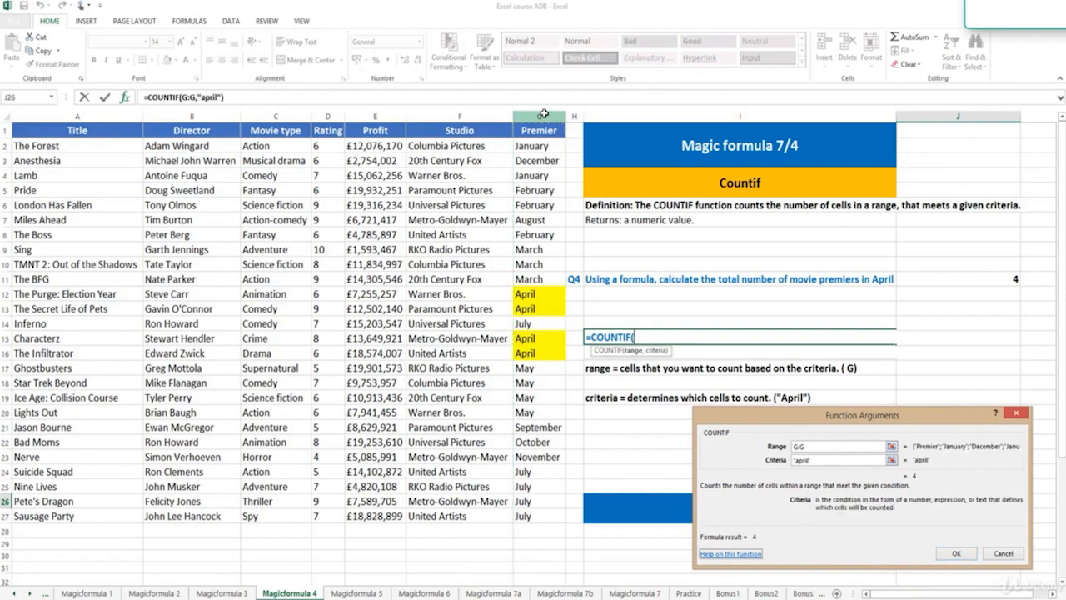
left_click(957, 553)
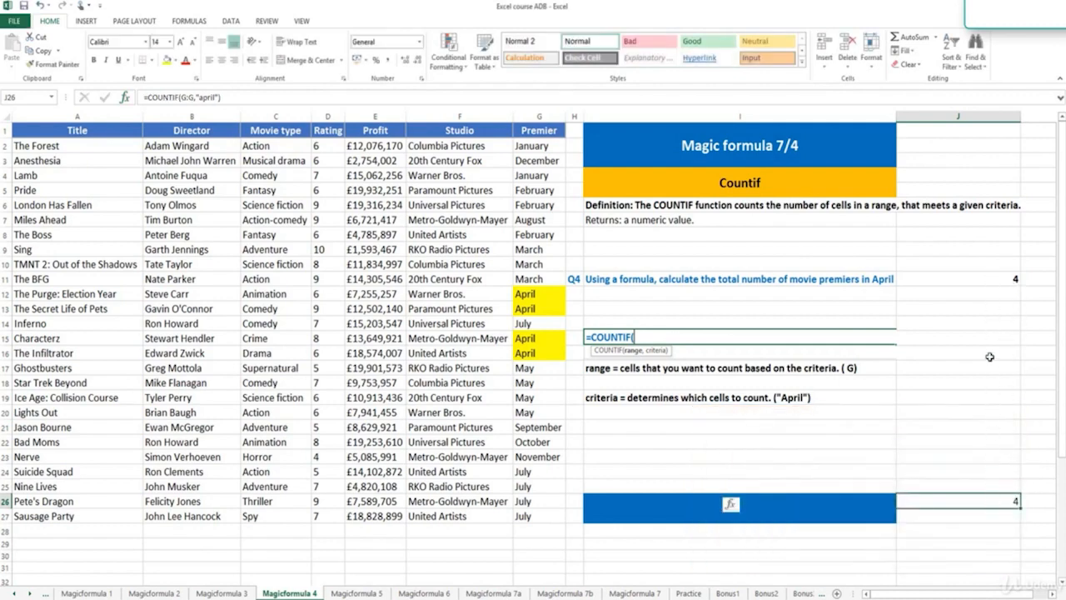
left_click(990, 486)
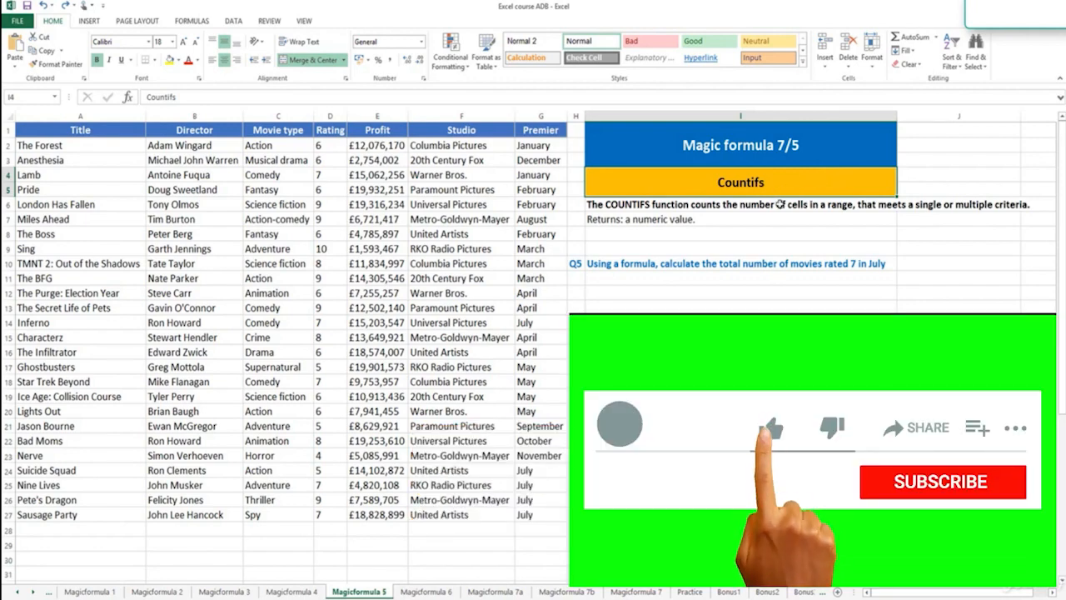
- Review the Countifs definition, question Q5 and the Rating and Premier columns on Magicformula 5, and redo the paste of the COUNTIFS argument explanation
left_click(778, 204)
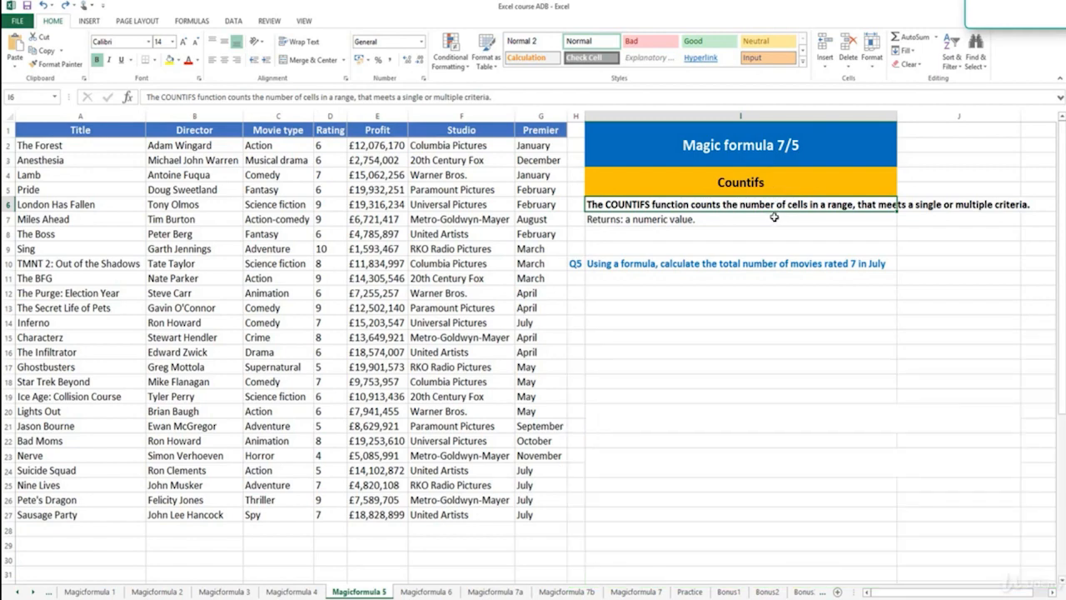
left_click(773, 217)
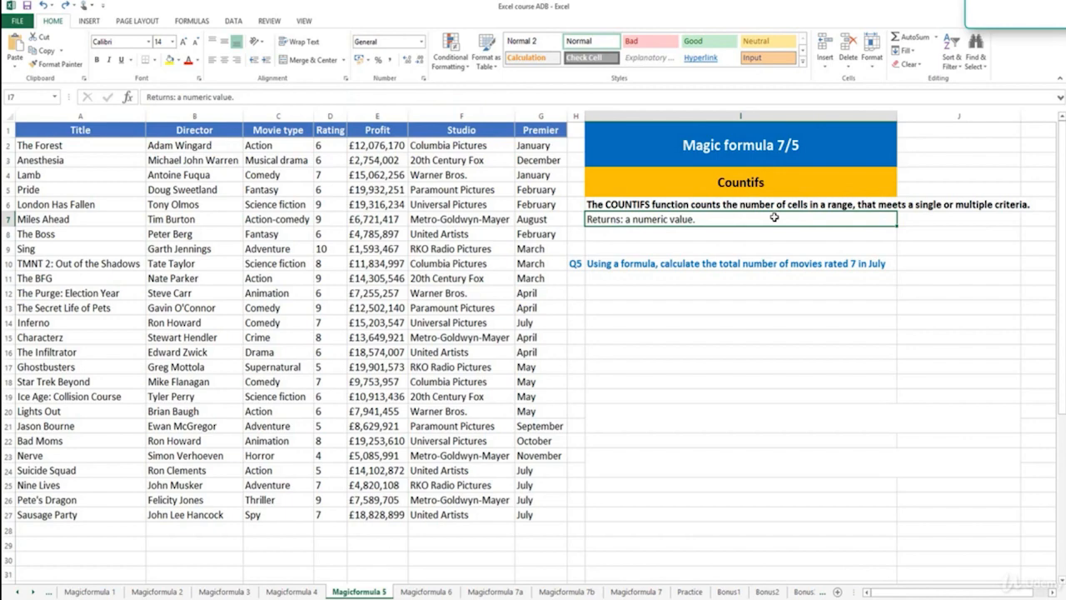
left_click(743, 265)
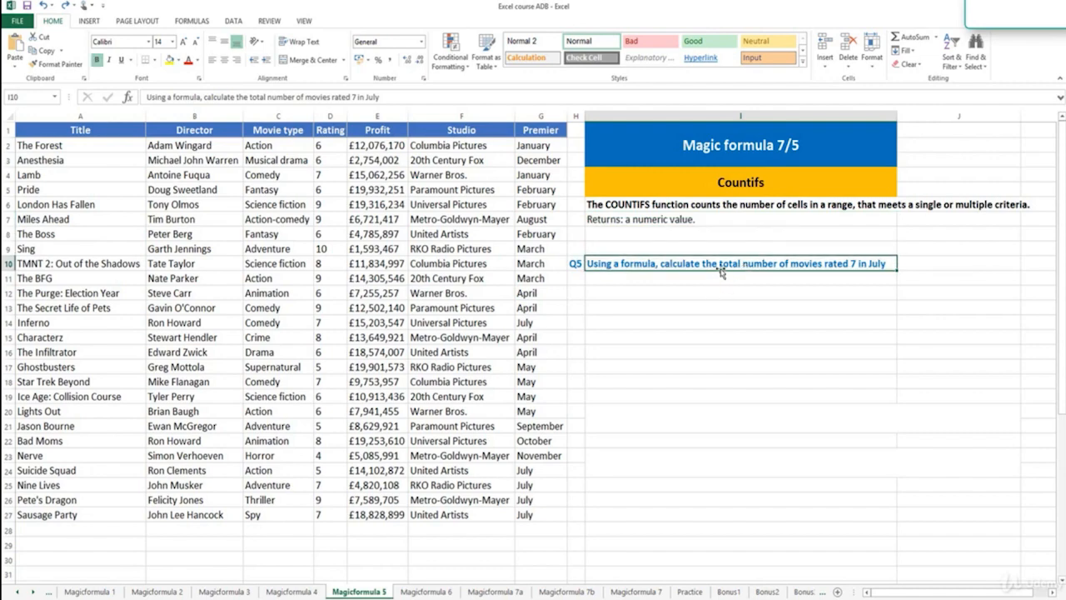
left_click(342, 115)
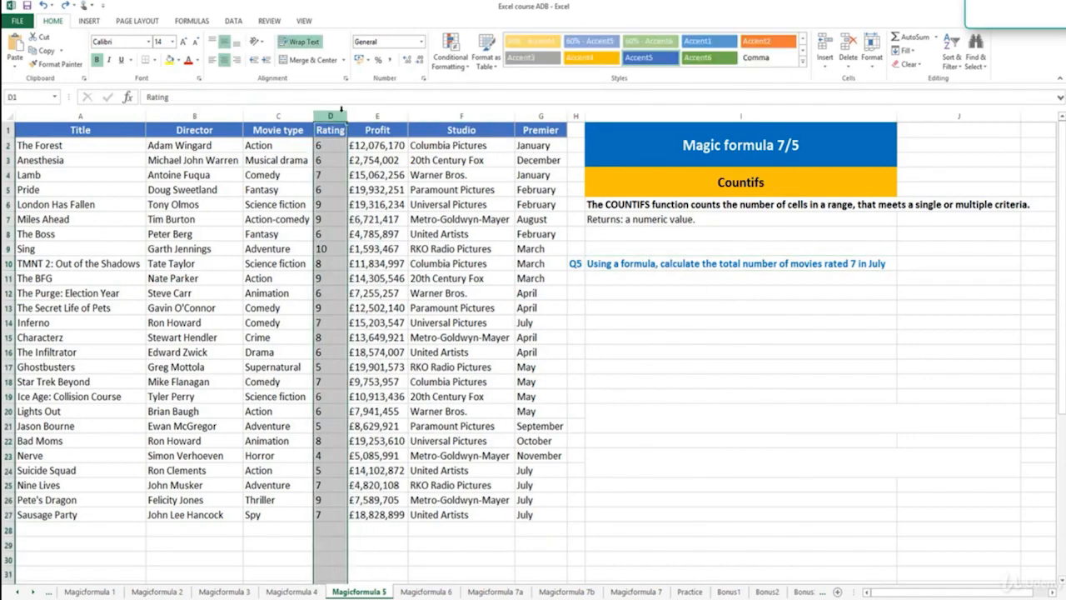
left_click(556, 115)
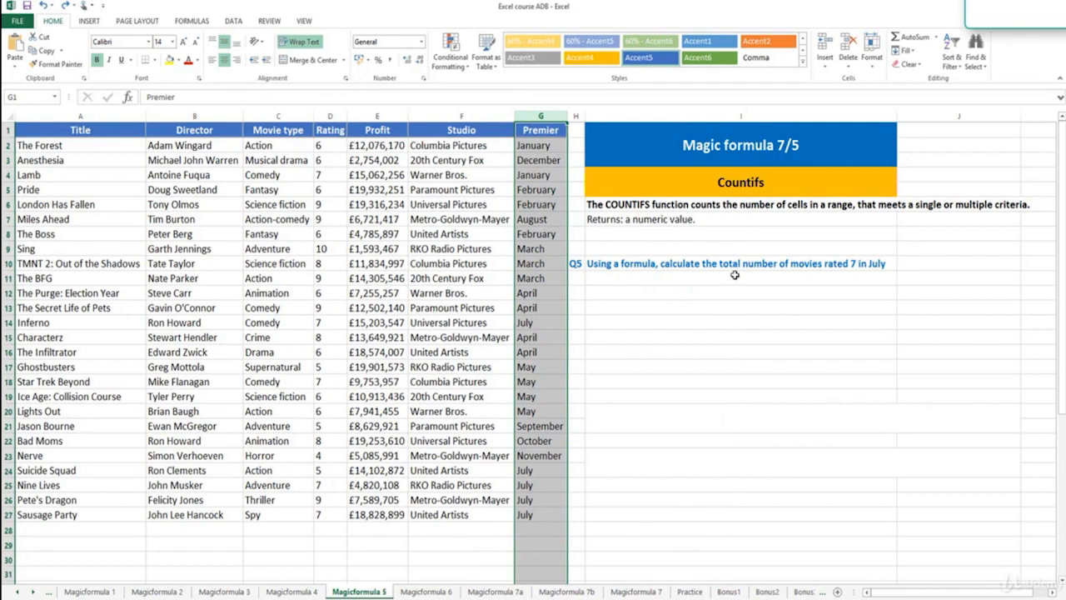
left_click(739, 189)
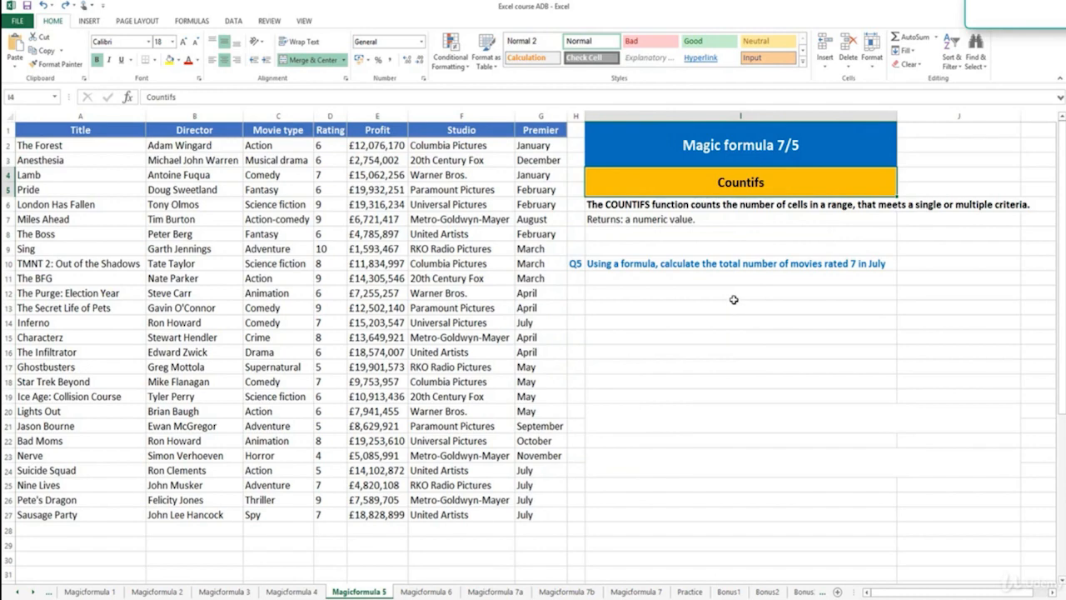
key("ctrl+c")
left_click(854, 265)
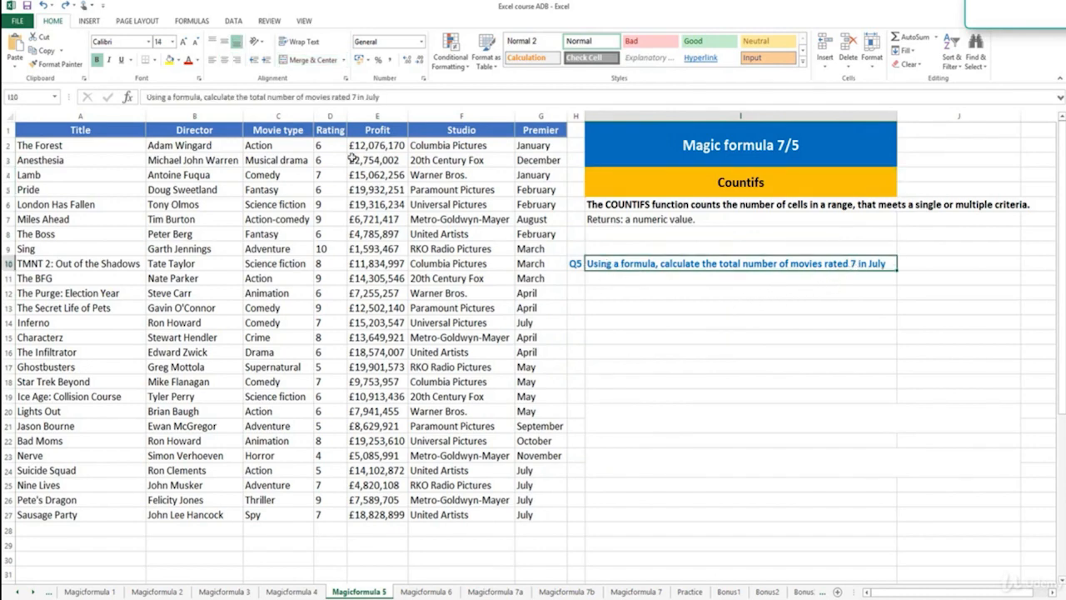
left_click(68, 7)
left_click(704, 294)
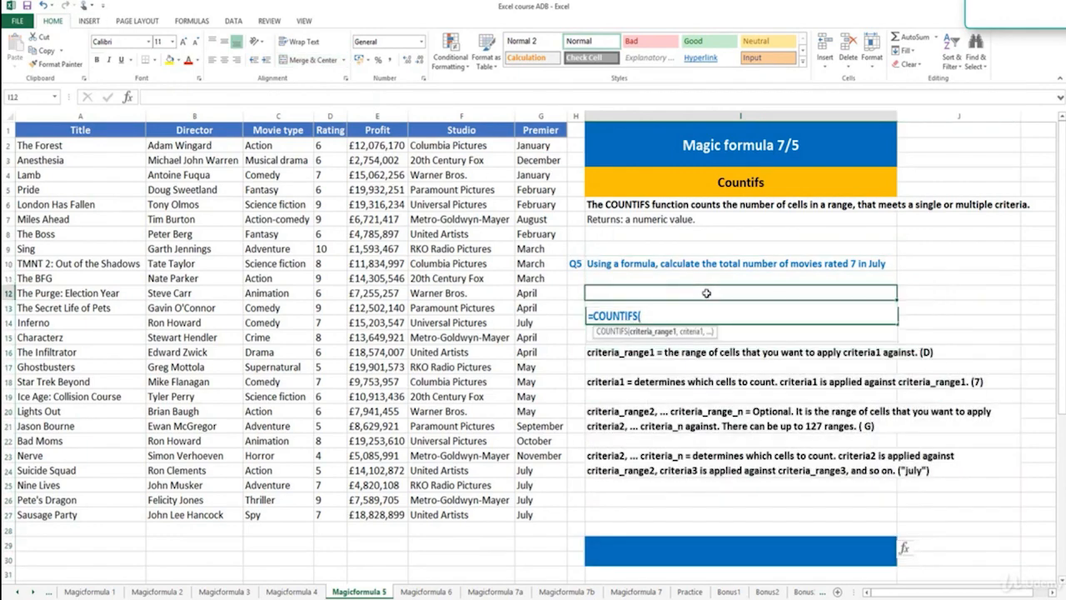
- Start a COUNTIFS formula in J10 beside Q5 with first criteria range D:D and first criteria "7"
left_click(919, 261)
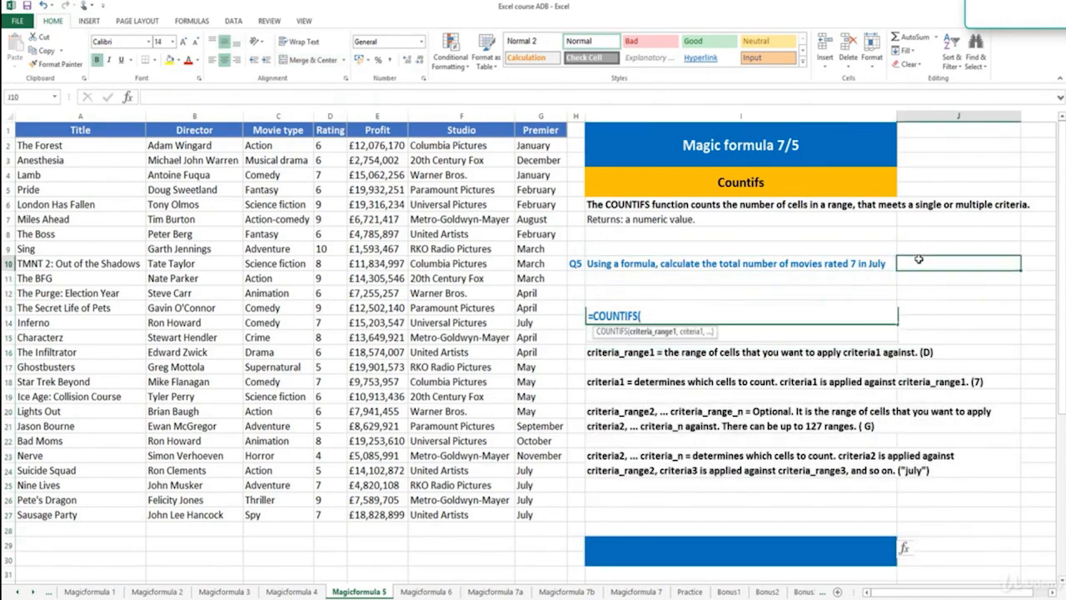
type("=coun")
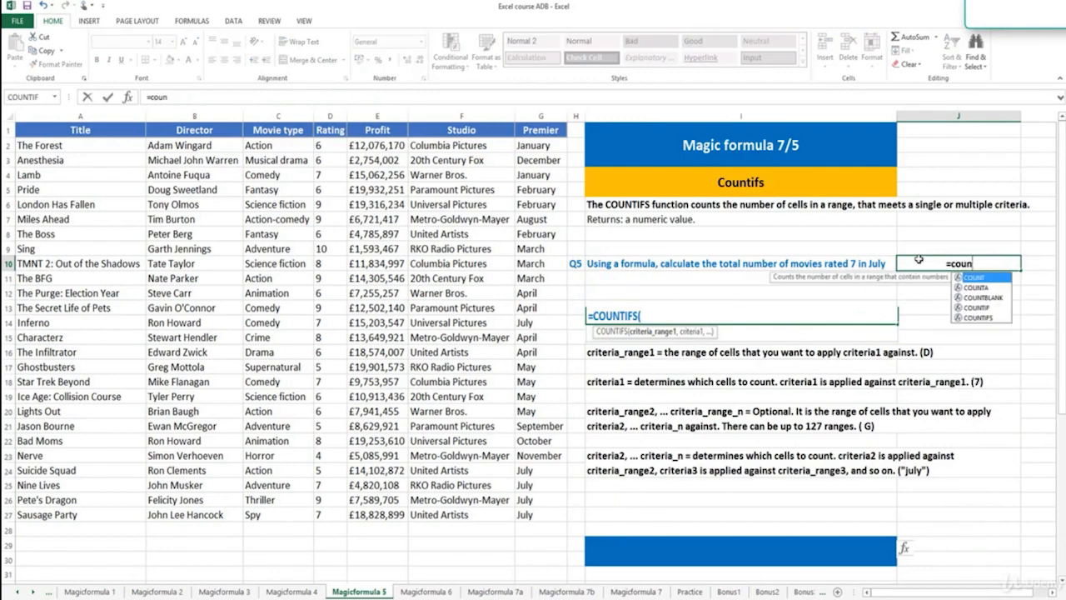
type("tifs")
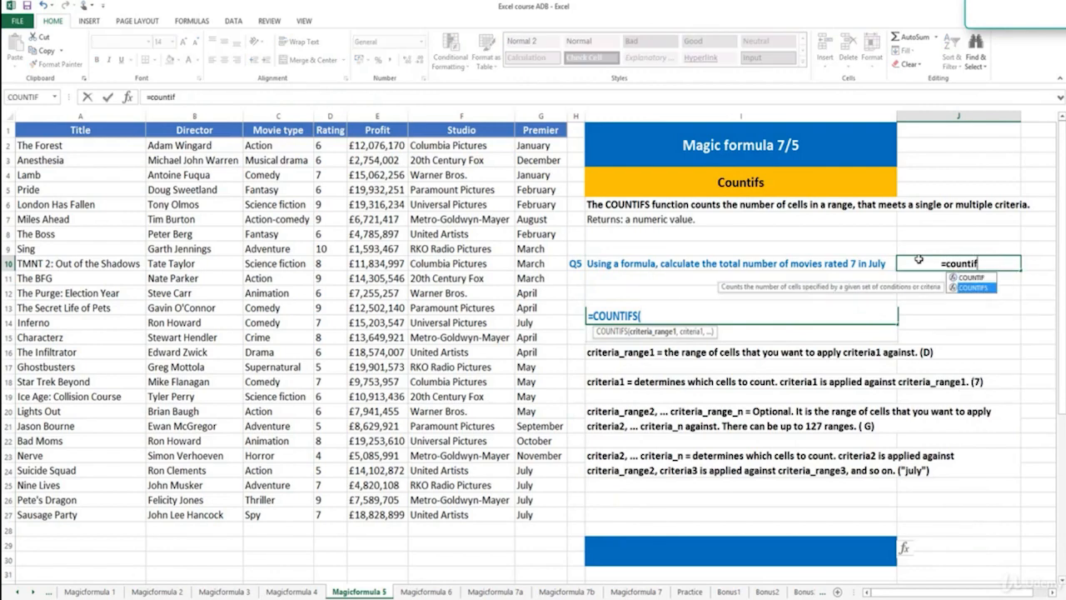
key("Tab")
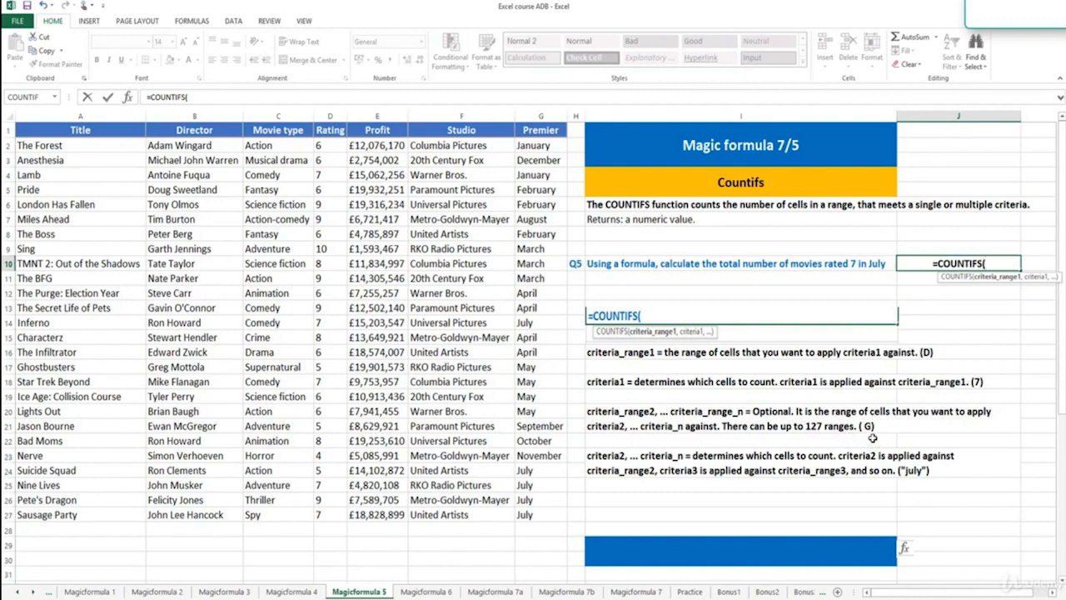
left_click(330, 116)
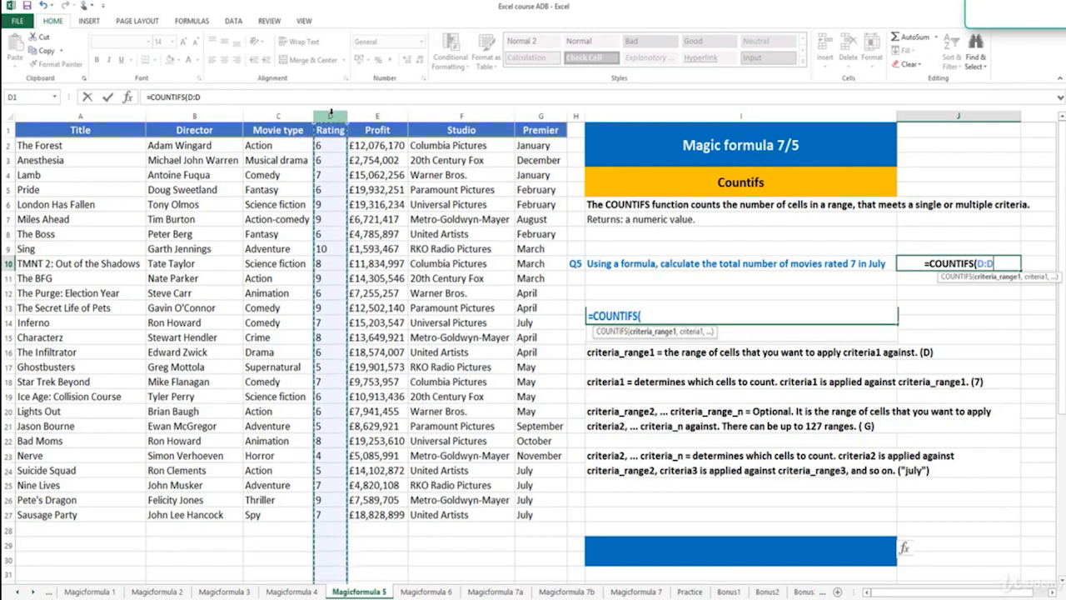
type(",")
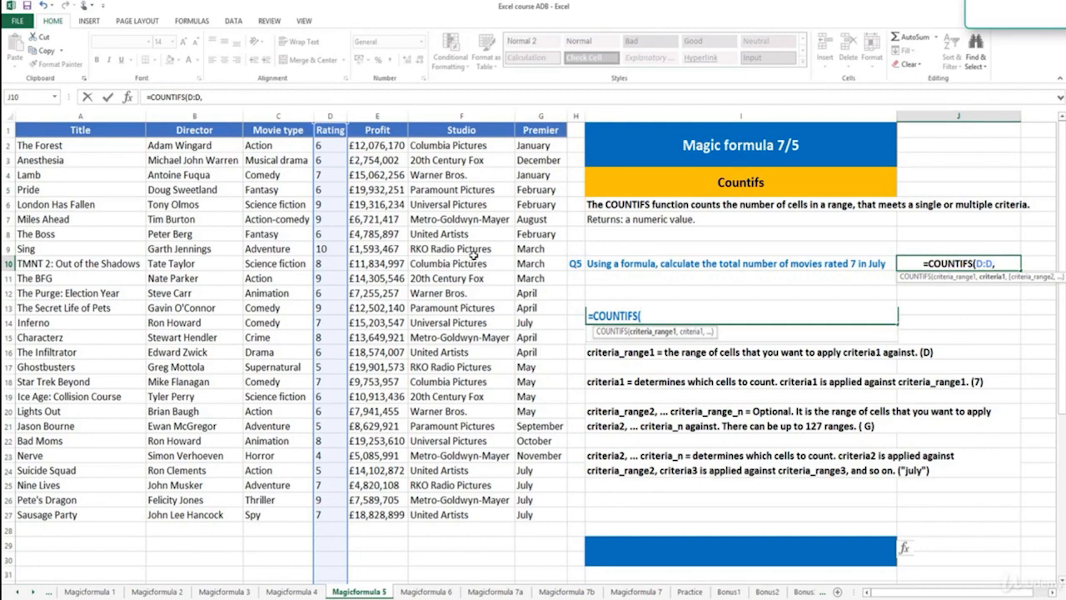
type("\"")
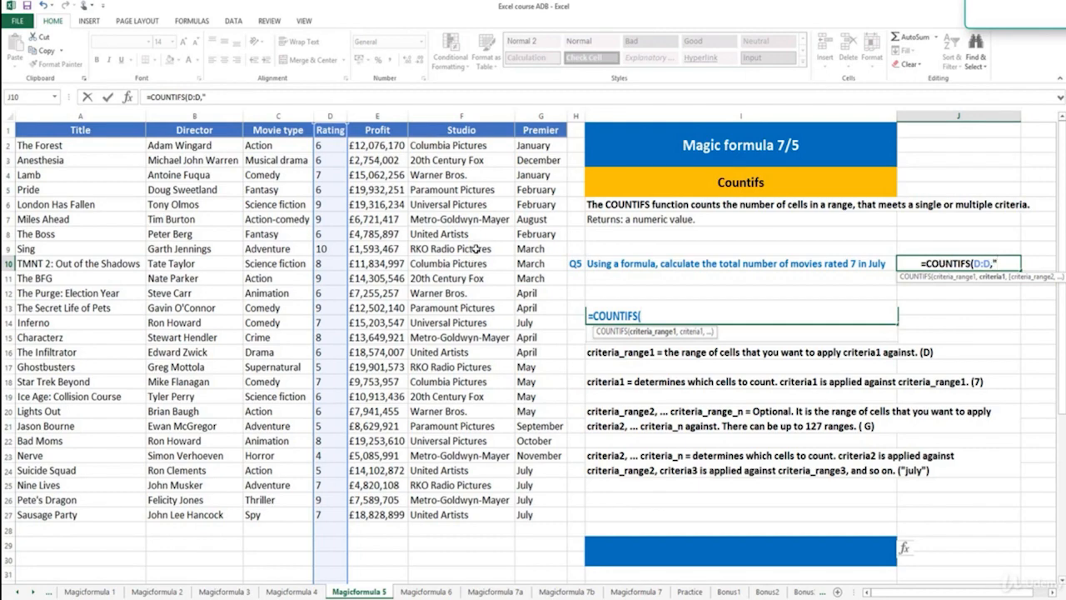
type("7\"")
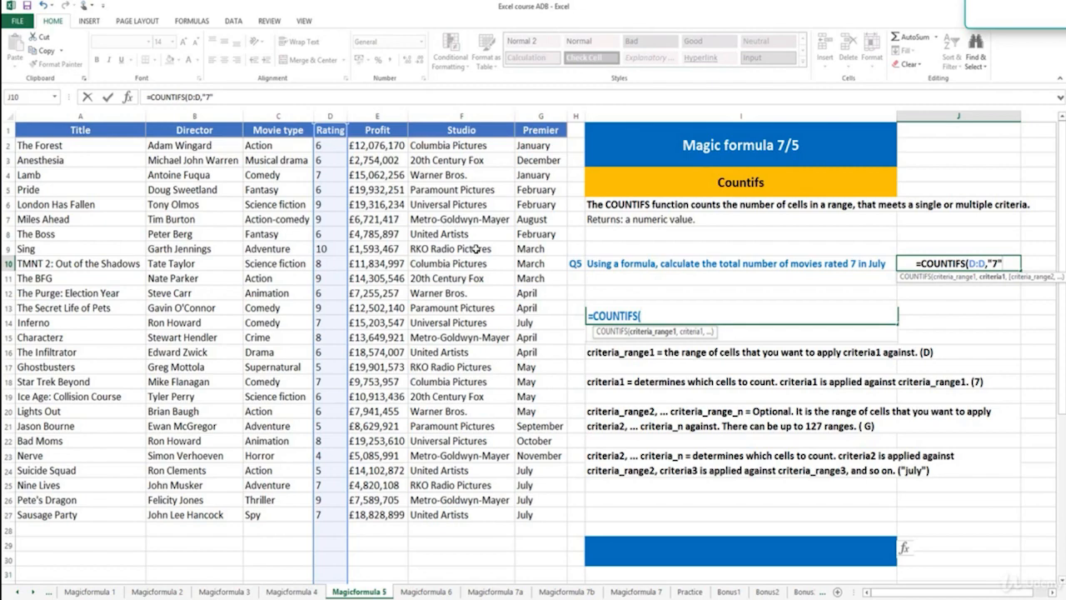
- Complete the COUNTIFS formula in J10 with second criteria range G:G and second criteria "july"
type(",")
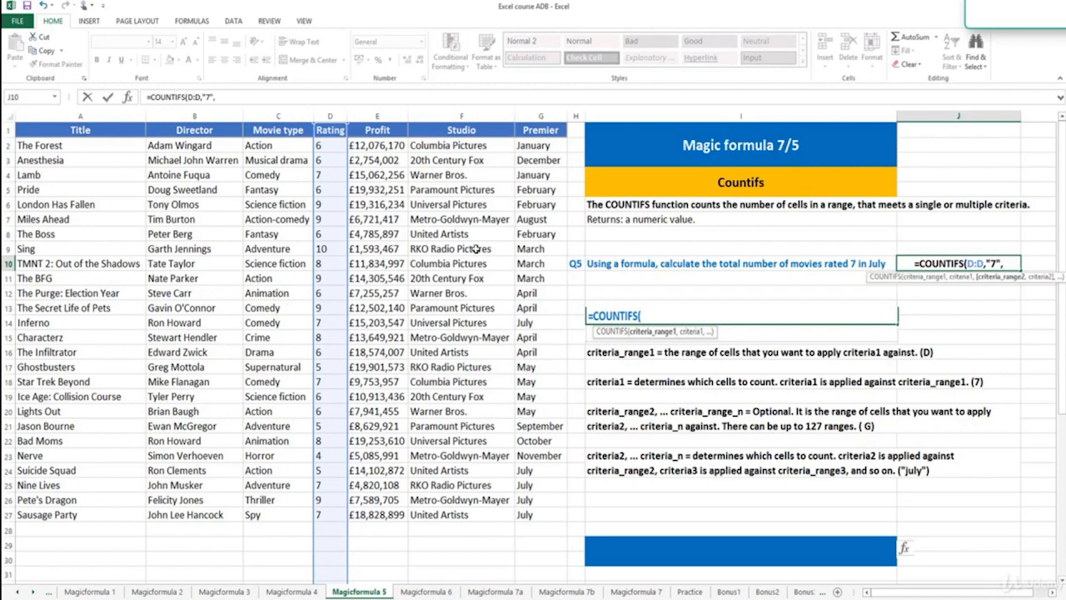
left_click(540, 116)
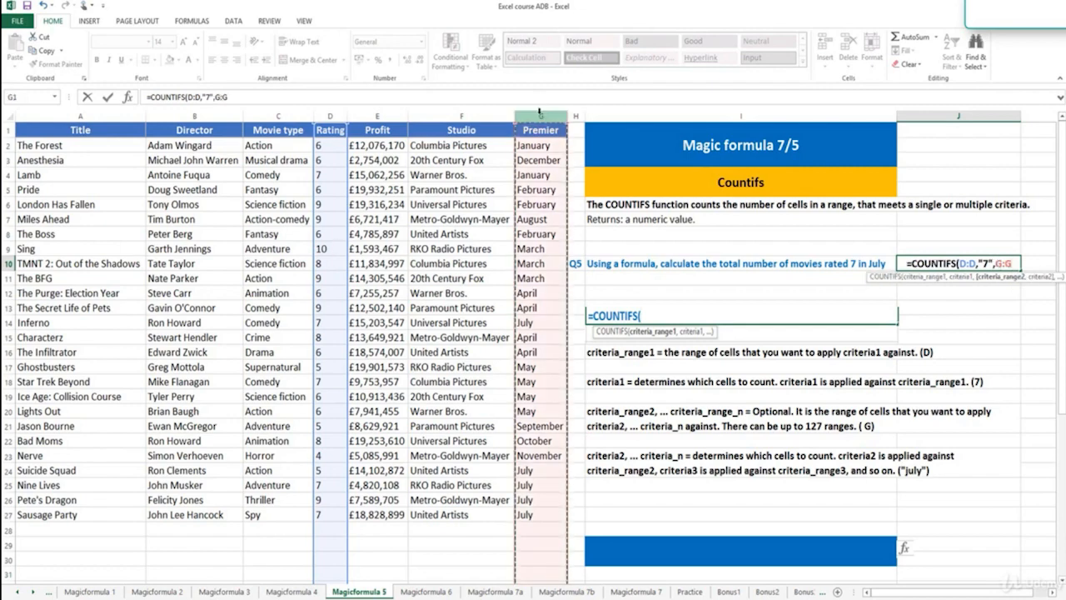
type(",\"")
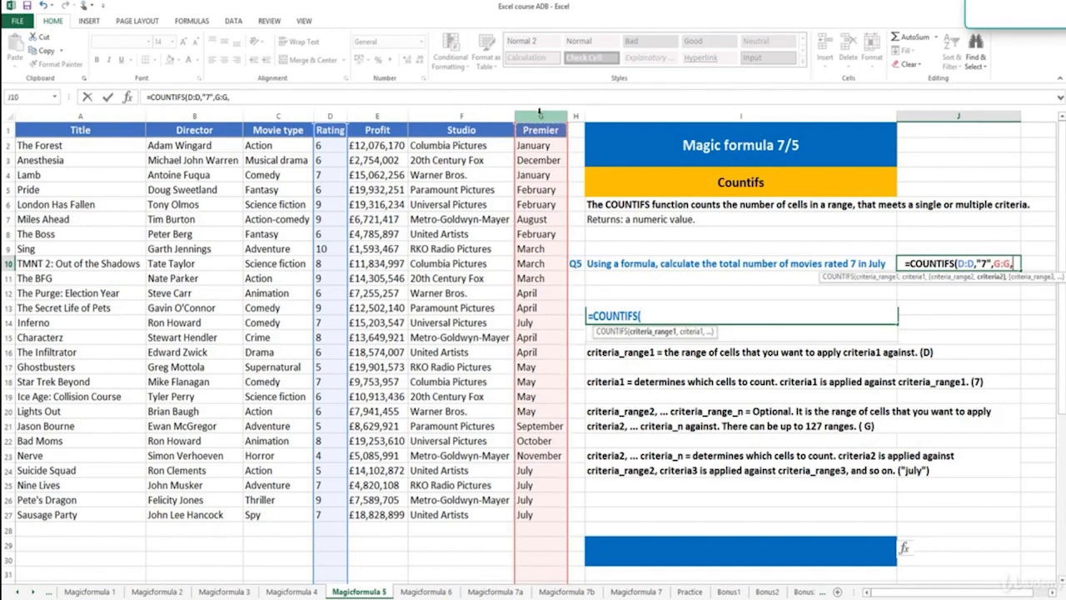
type("july\")")
key("Return")
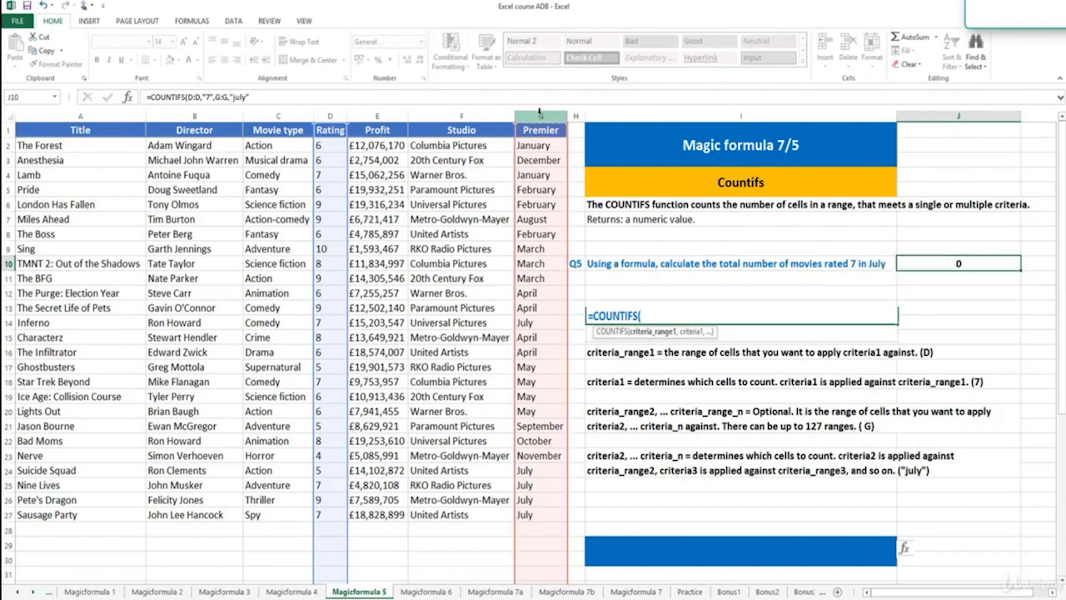
left_click(997, 260)
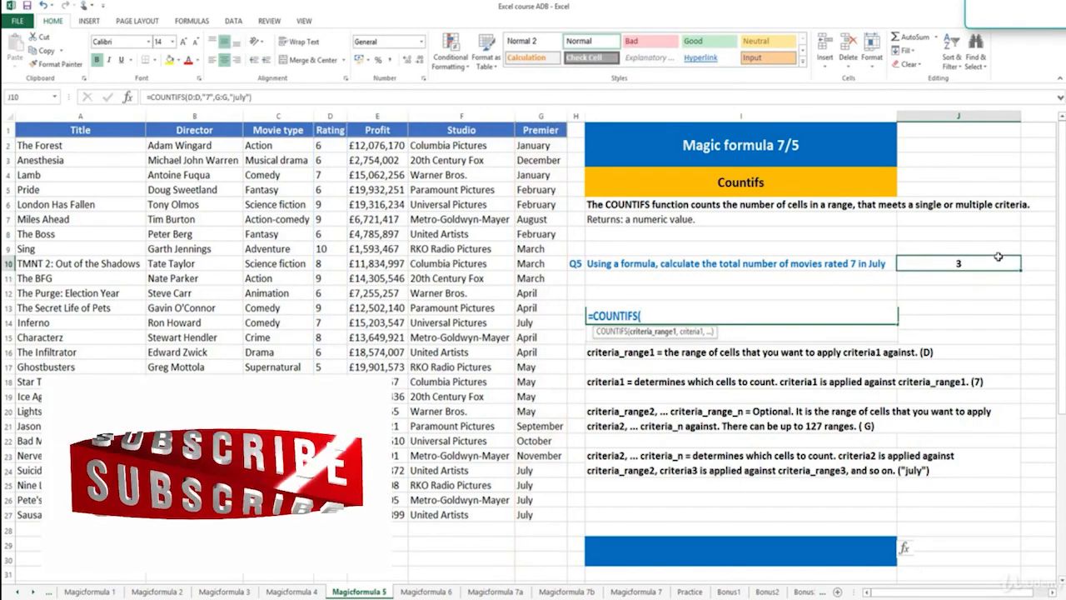
- Move the fx picture onto the middle of the blue bar, and find and choose COUNTIFS for J29 by searching "countifs" in the function wizard
left_click_drag(906, 548, 761, 548)
left_click(969, 545)
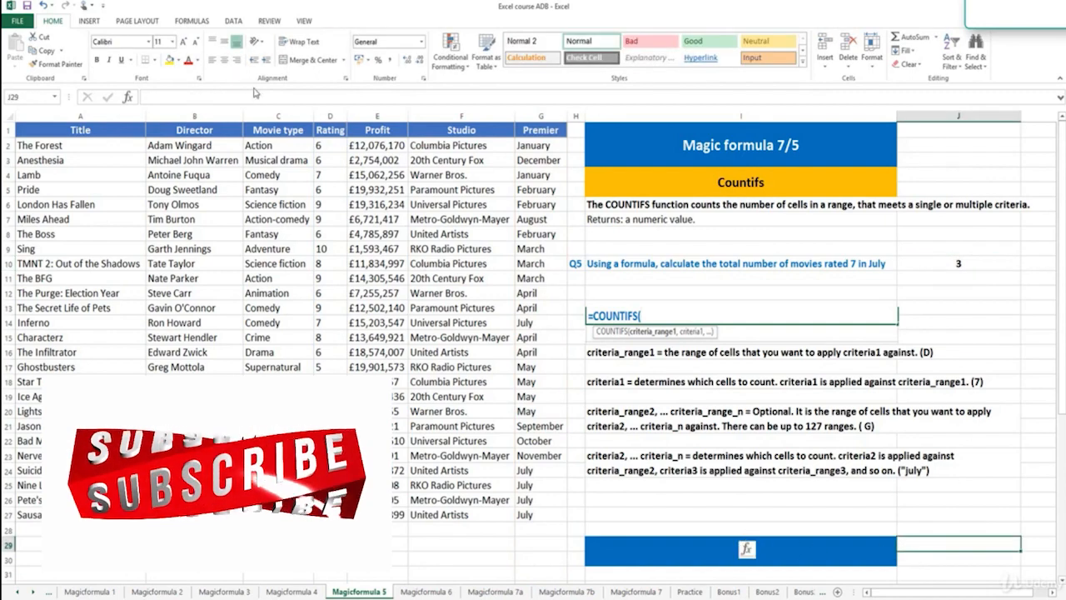
left_click(127, 98)
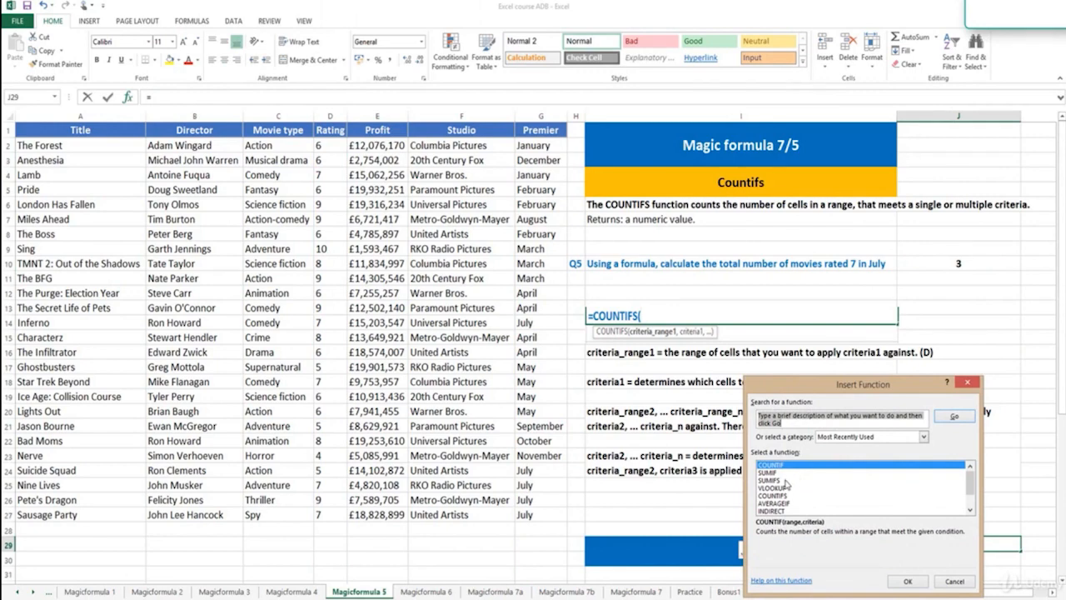
left_click(774, 418)
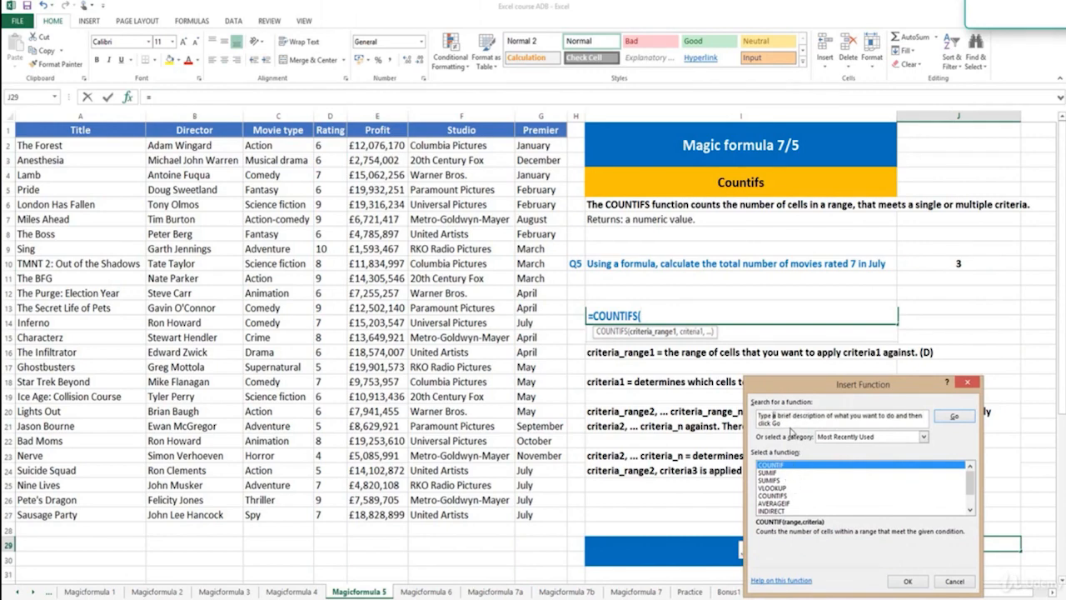
left_click_drag(784, 424, 676, 406)
type("counti")
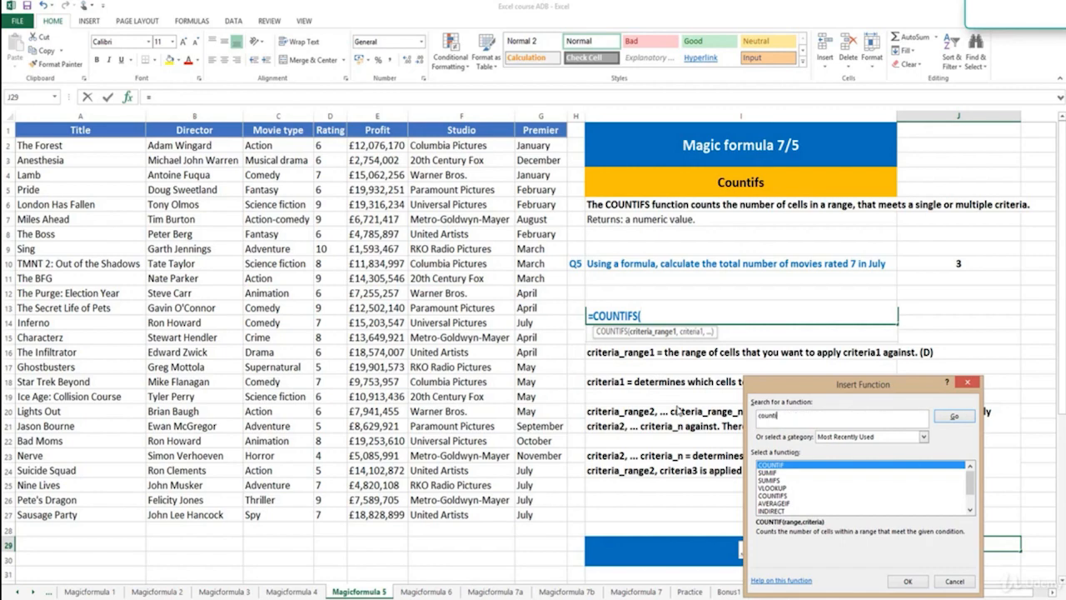
type("fs")
key("Return")
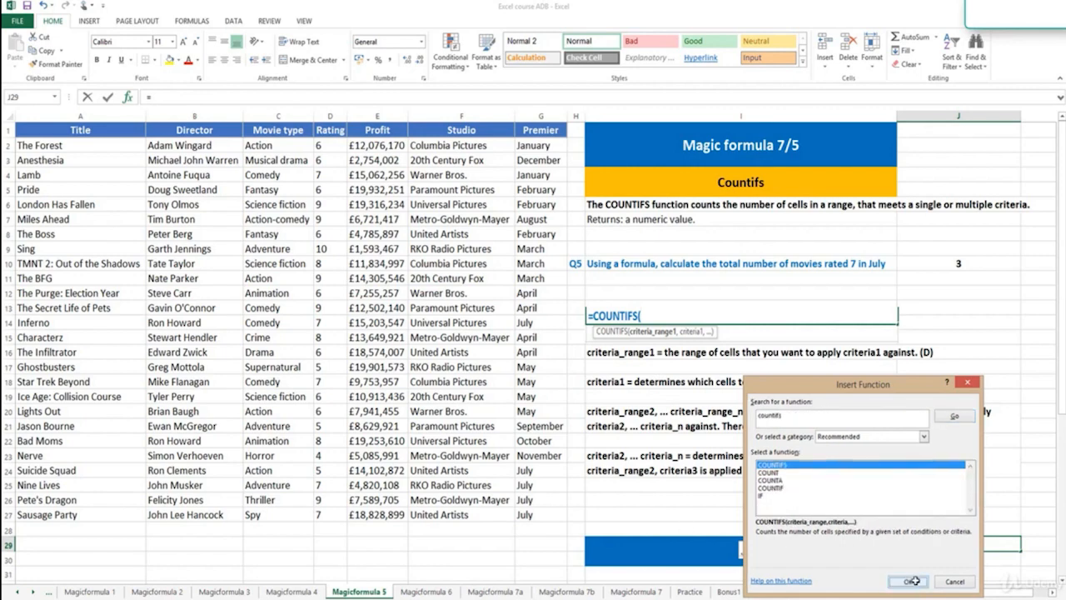
left_click(912, 580)
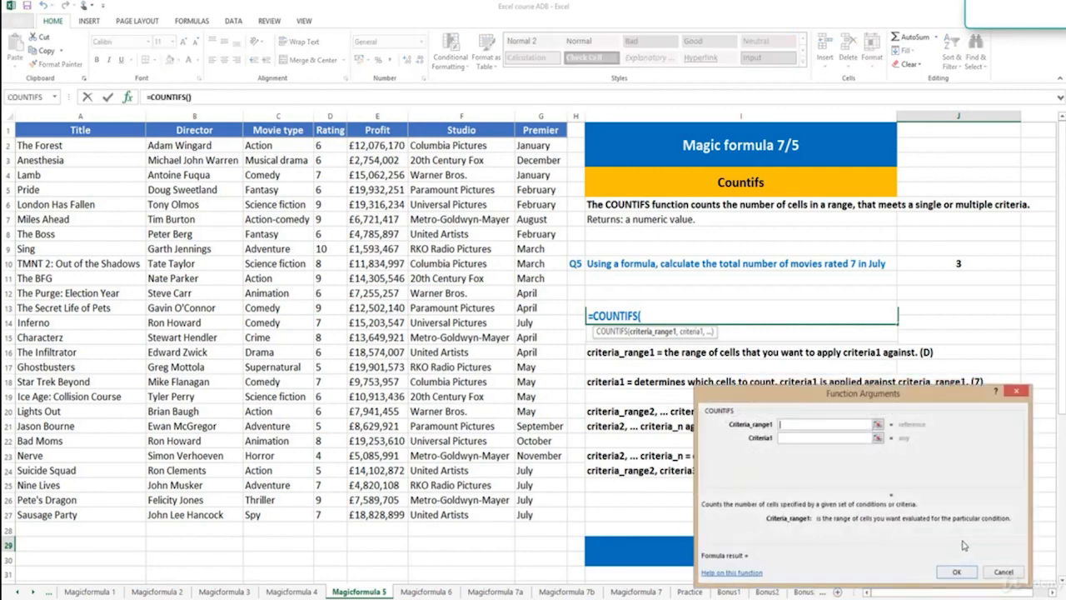
- Set the COUNTIFS function arguments for J29 to first criteria range D:D and first criteria 7
left_click(341, 116)
left_click(803, 442)
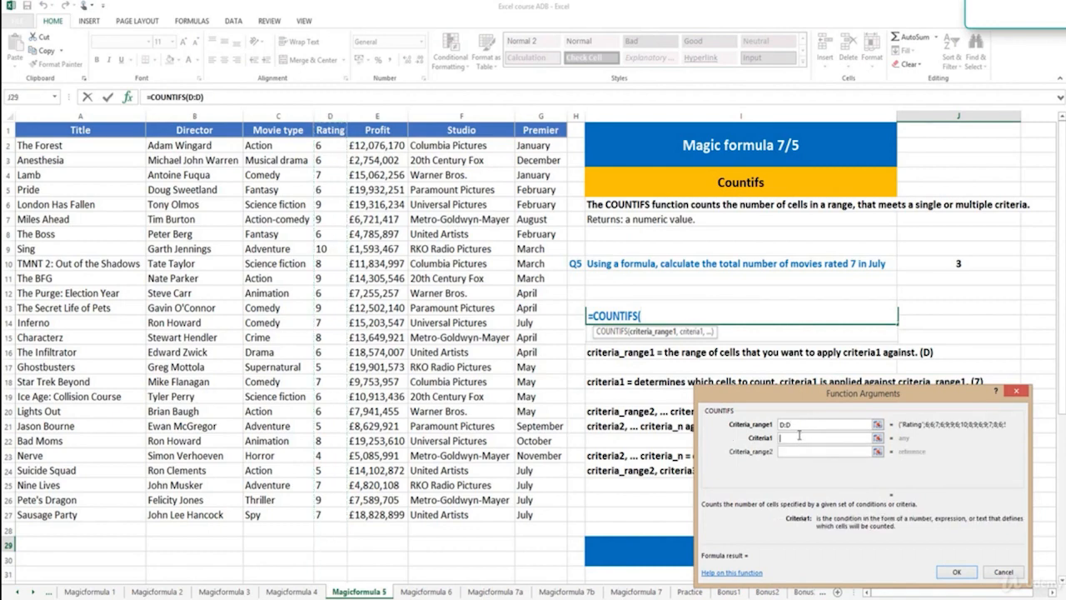
type("7")
left_click(802, 450)
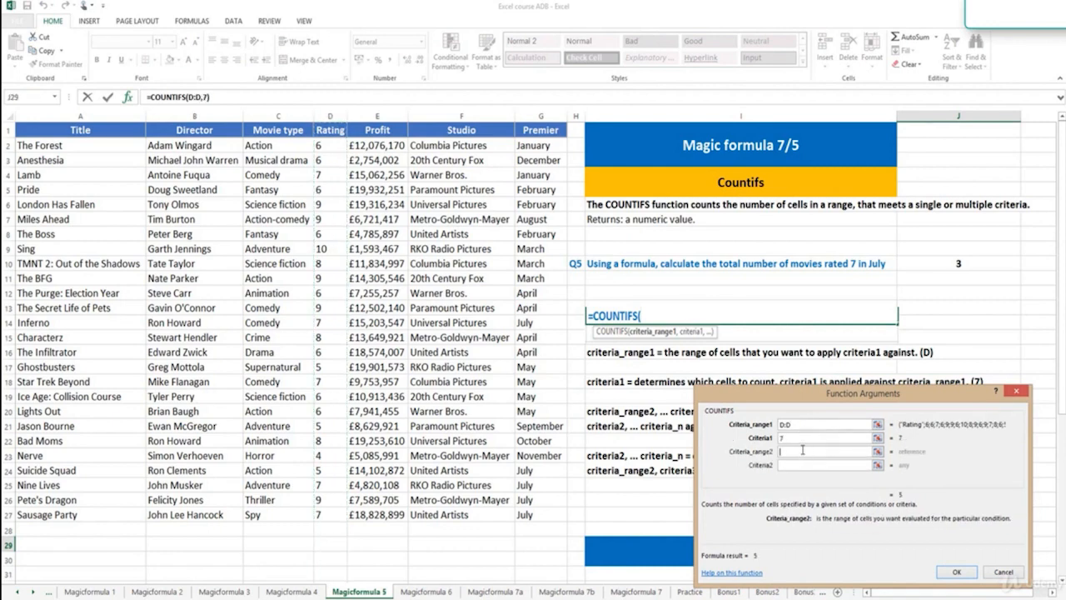
- Set the second criteria range to G:G and second criteria to july, insert the formula into J29, and compare it with J10
left_click(540, 115)
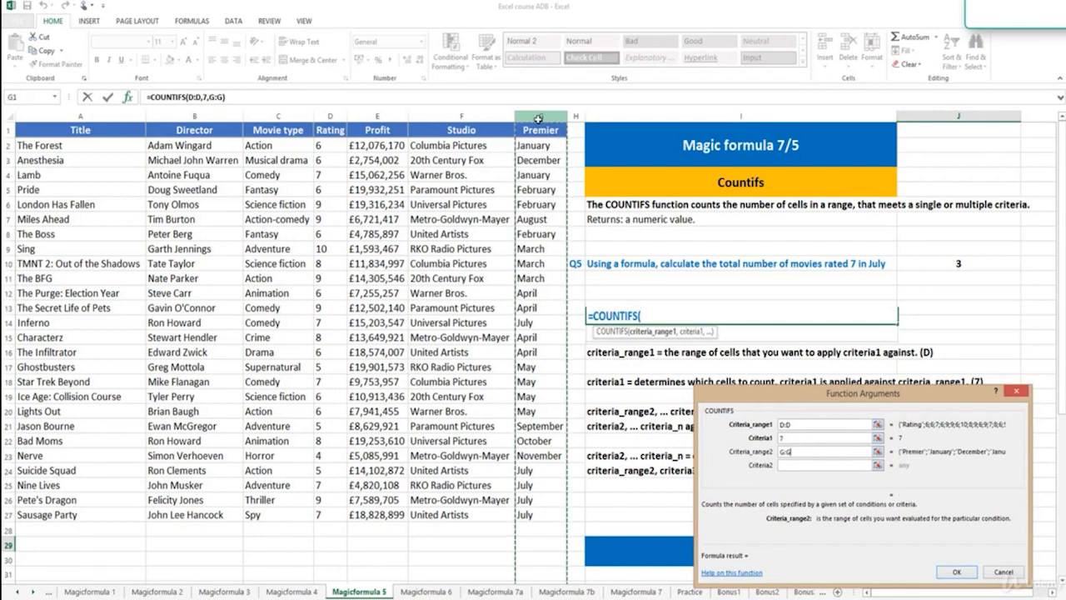
left_click(807, 465)
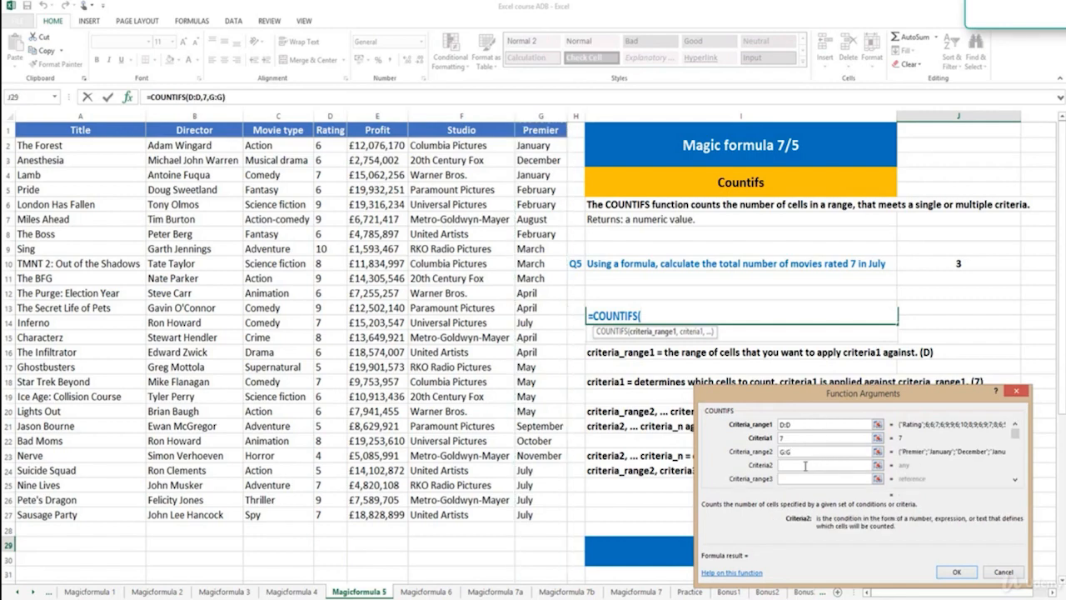
type("july")
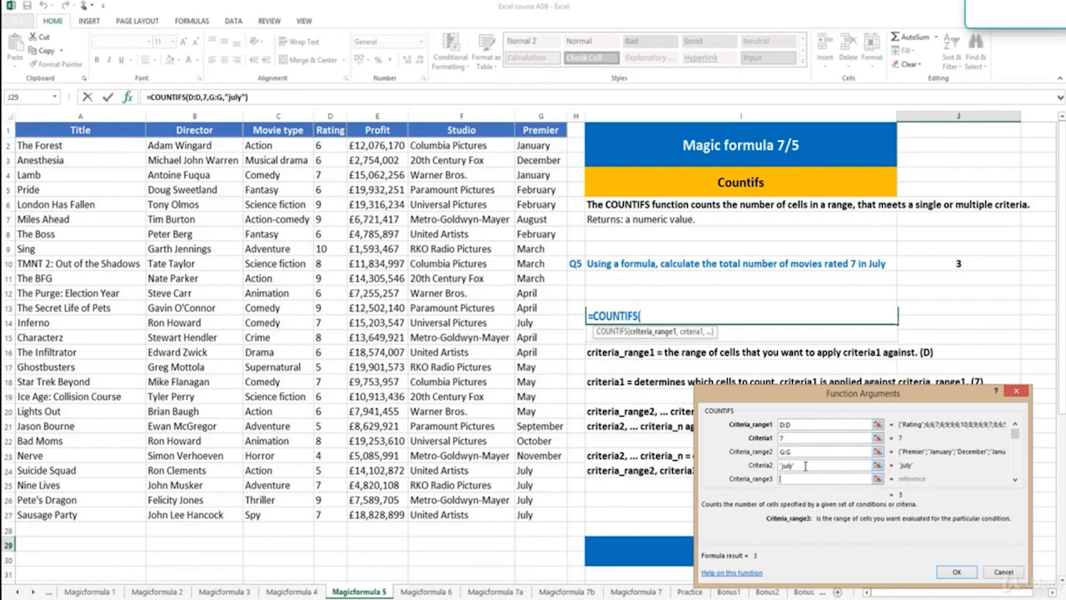
left_click(957, 571)
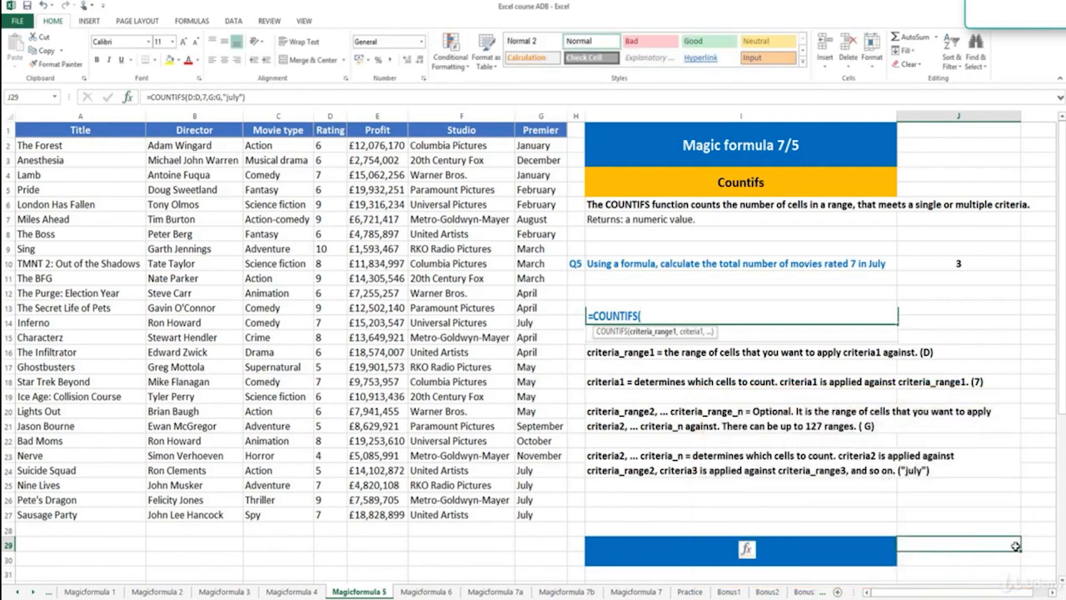
left_click(995, 265)
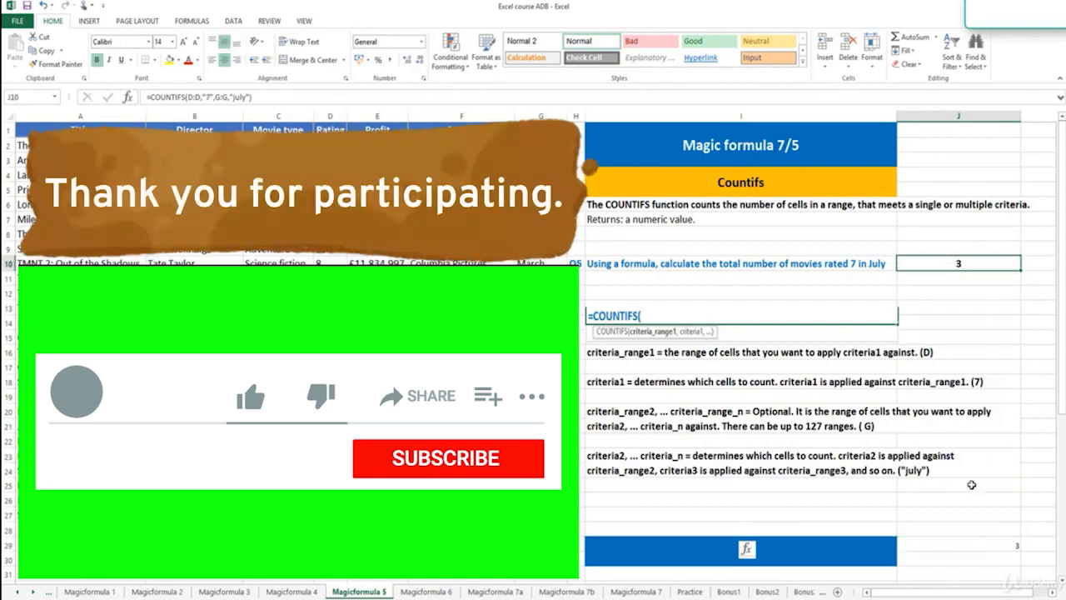
left_click(966, 548)
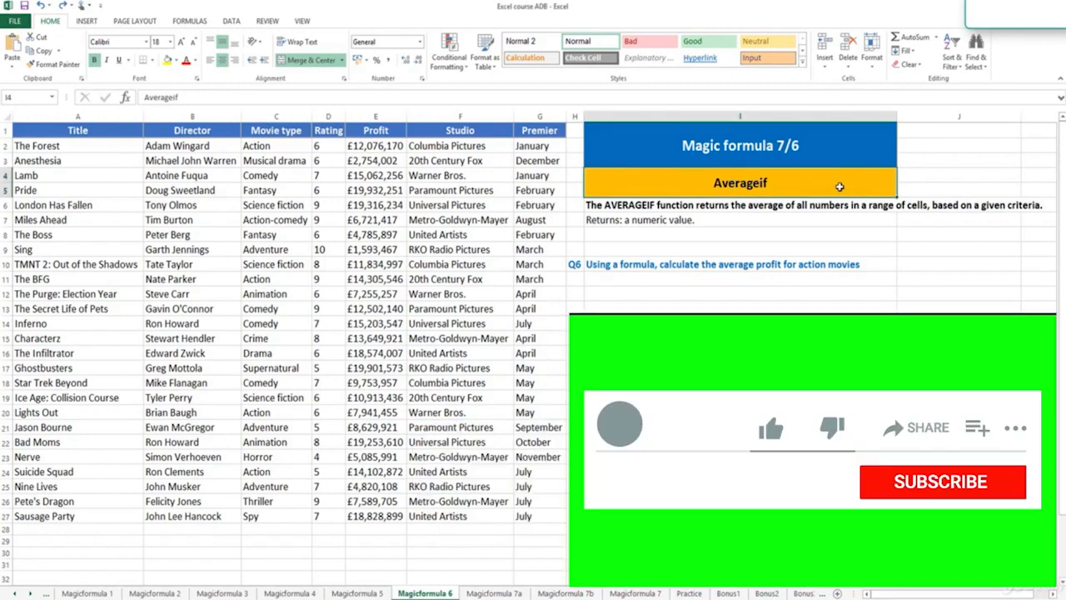
- Review the Averageif definition, question Q6 and the Movie type and Profit columns on Magicformula 6, and redo the paste of the AVERAGEIF argument explanation
left_click(829, 206)
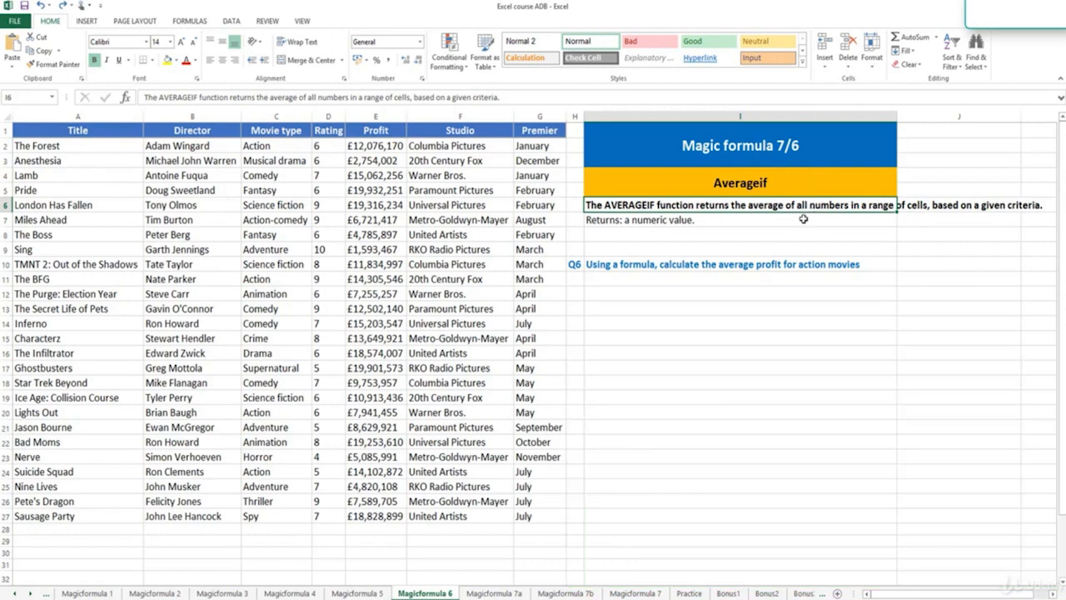
left_click(803, 218)
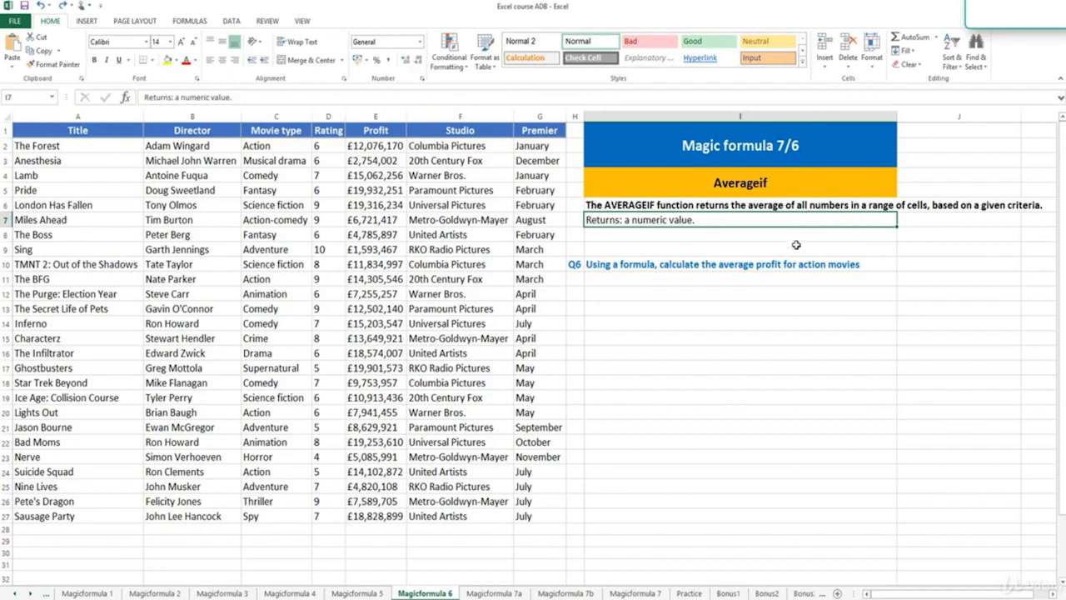
left_click(848, 264)
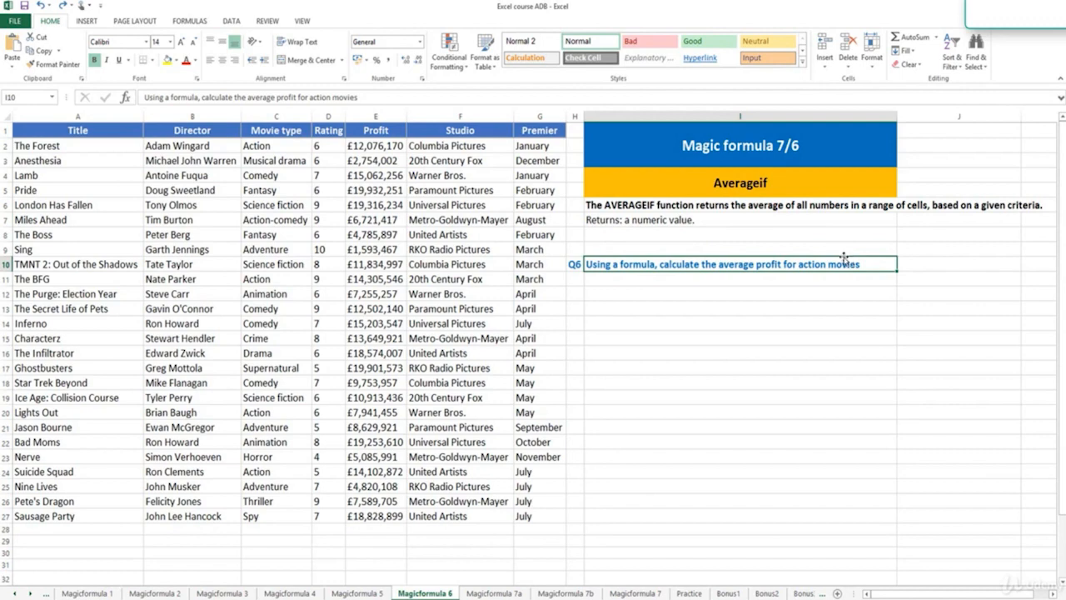
left_click(299, 116)
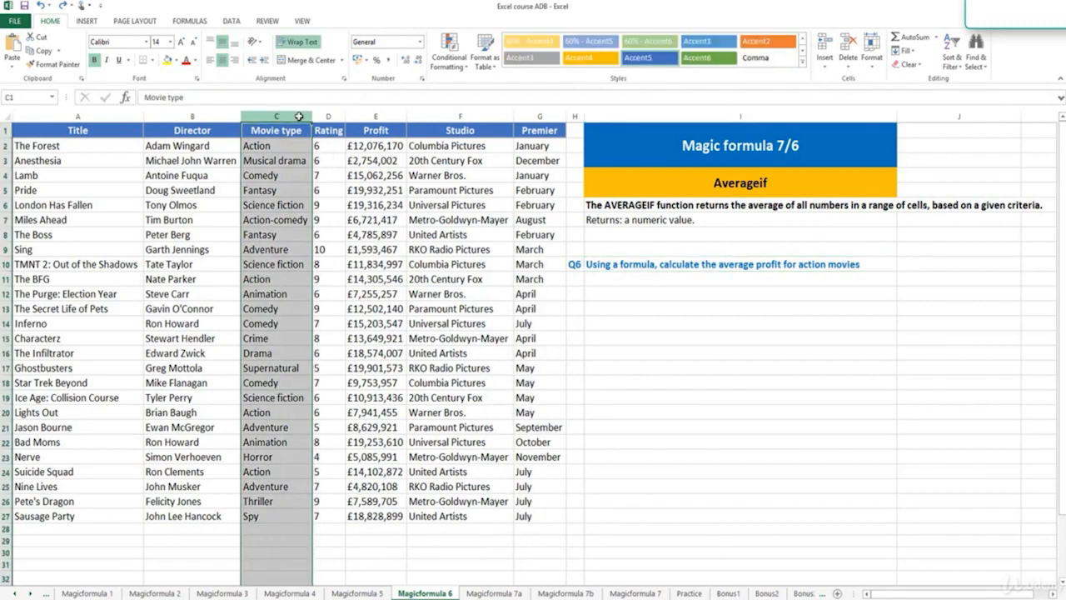
left_click(382, 116)
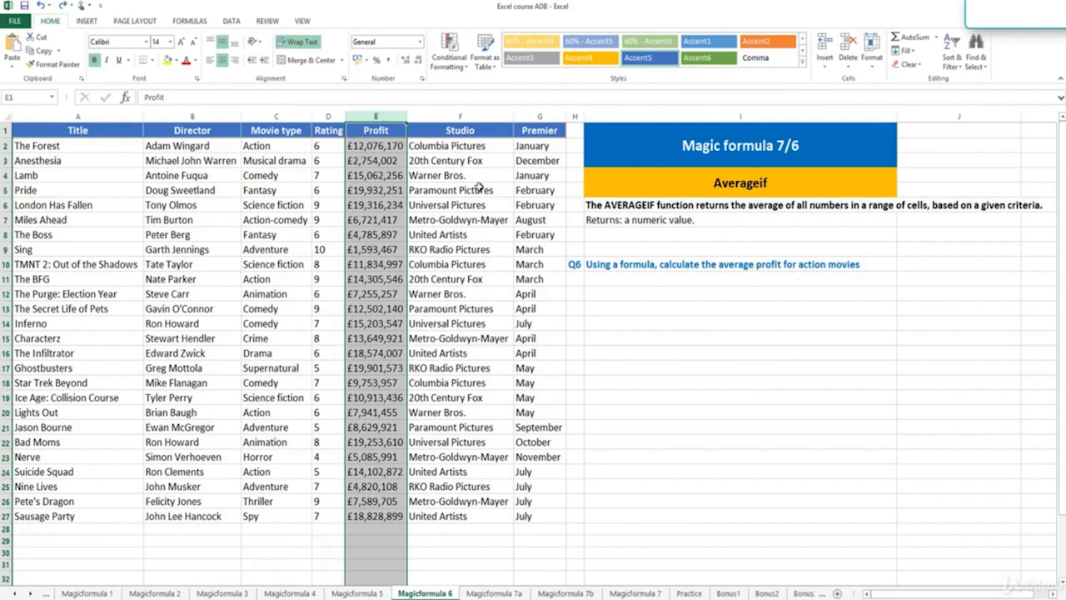
left_click(297, 116)
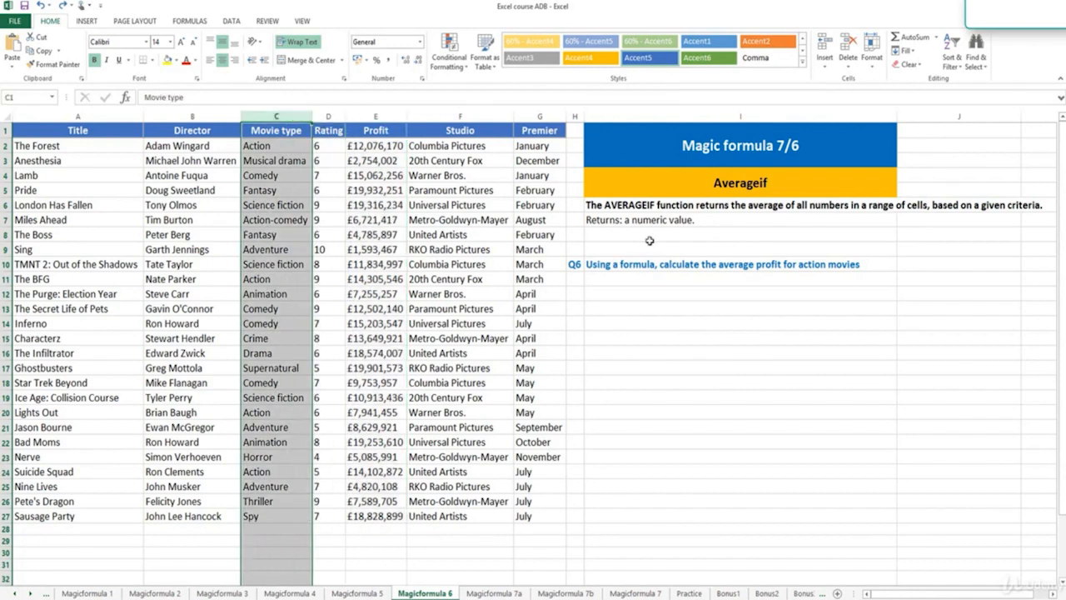
left_click(784, 183)
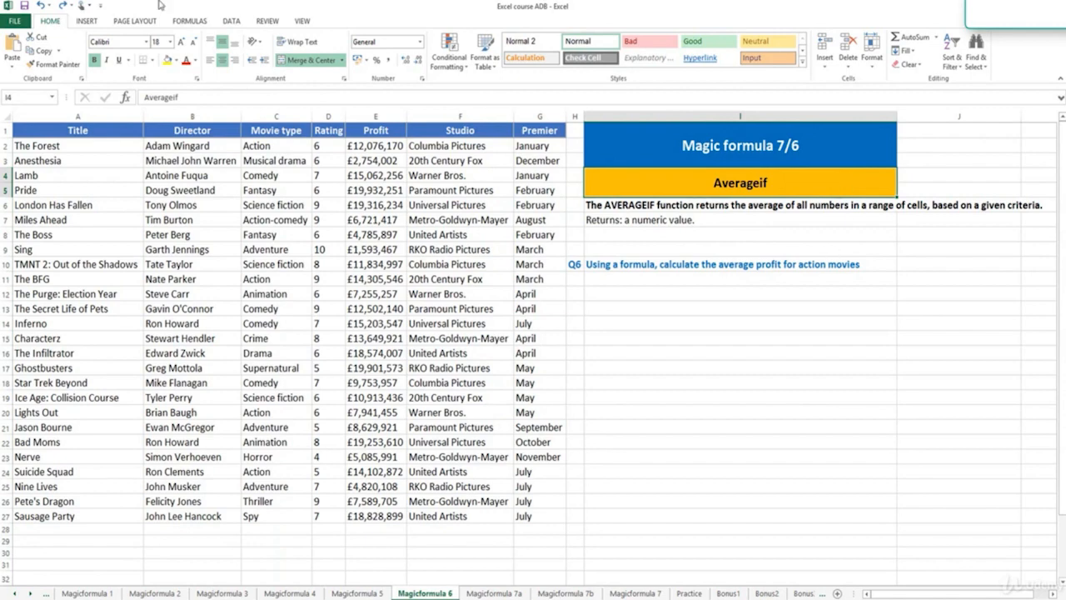
left_click(63, 6)
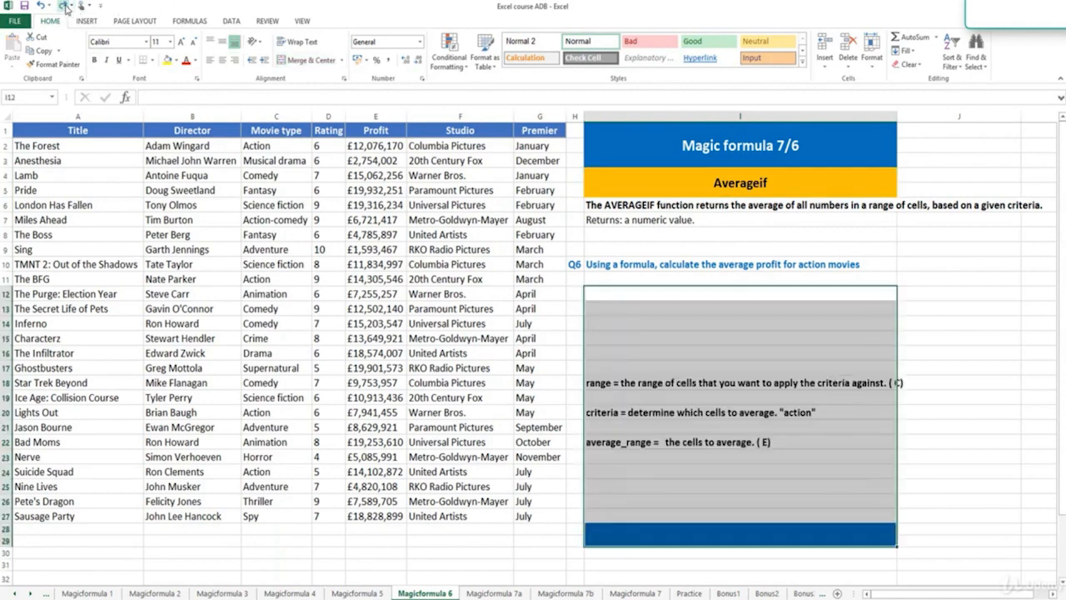
- Enter an AVERAGEIF formula in J10 beside Q6 with range C:C, criteria "action" and average range E:E, and check the finished cell
left_click(920, 266)
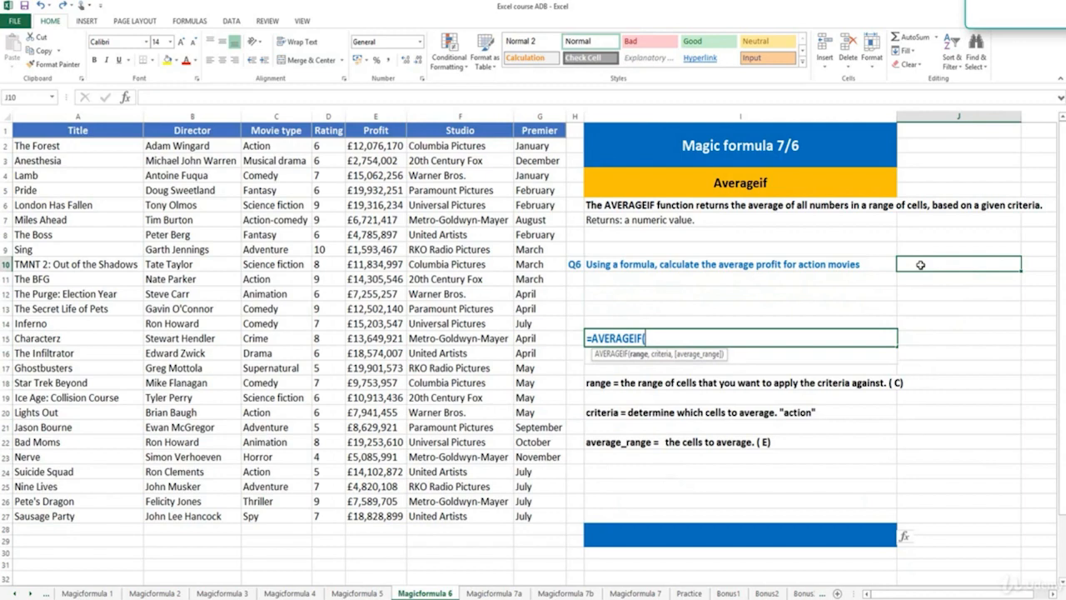
type("=")
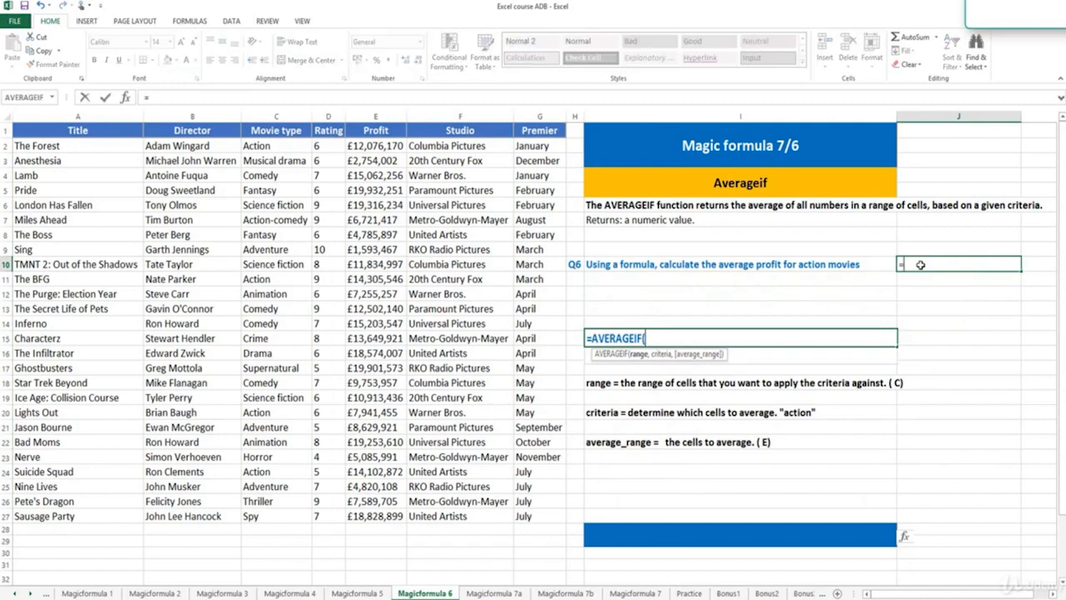
type("av")
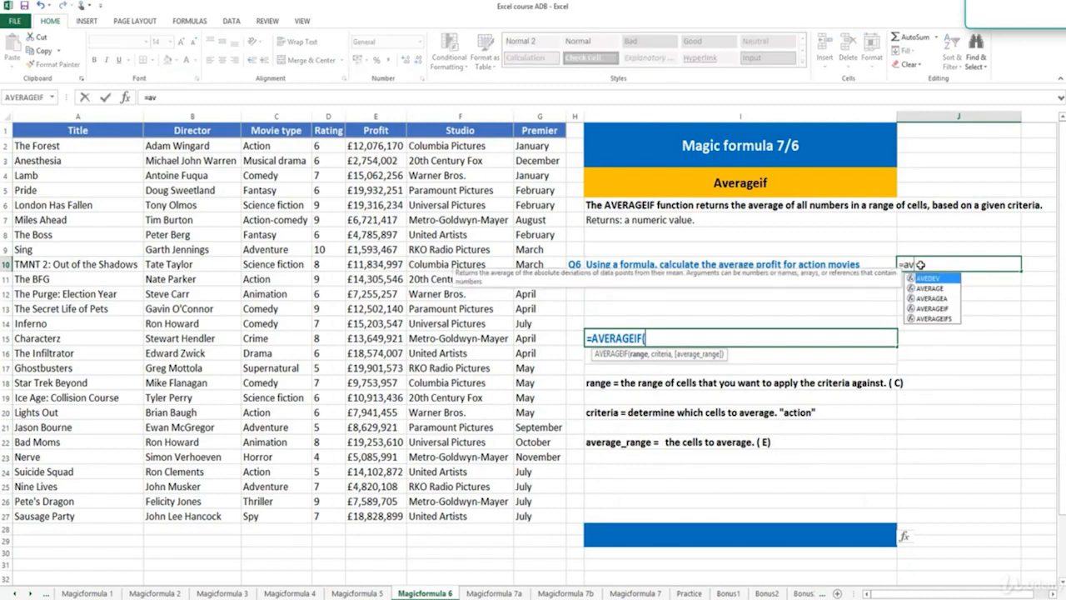
type("erageif")
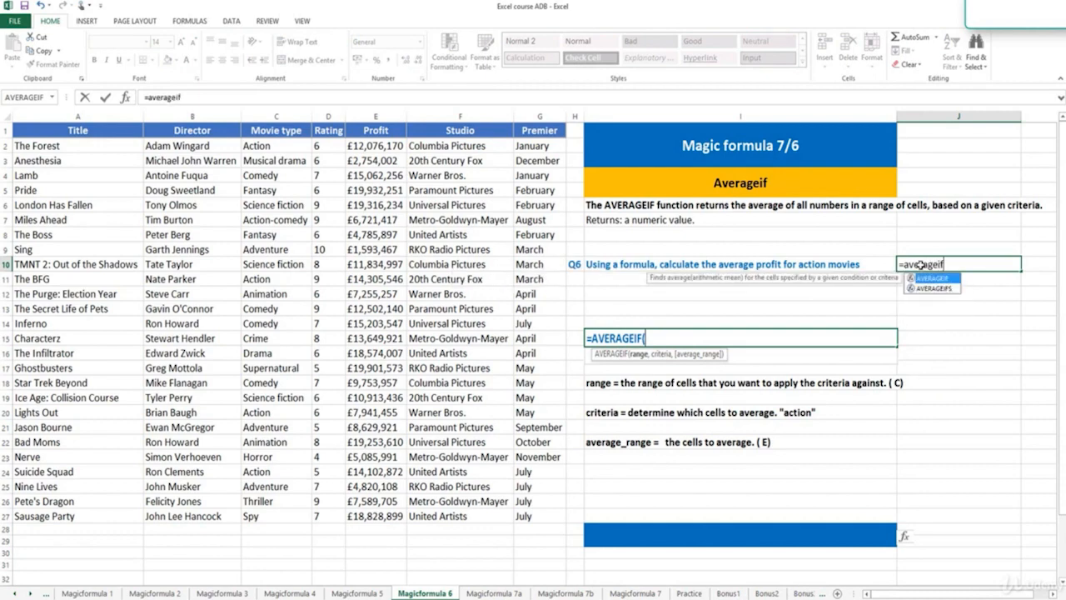
key("Tab")
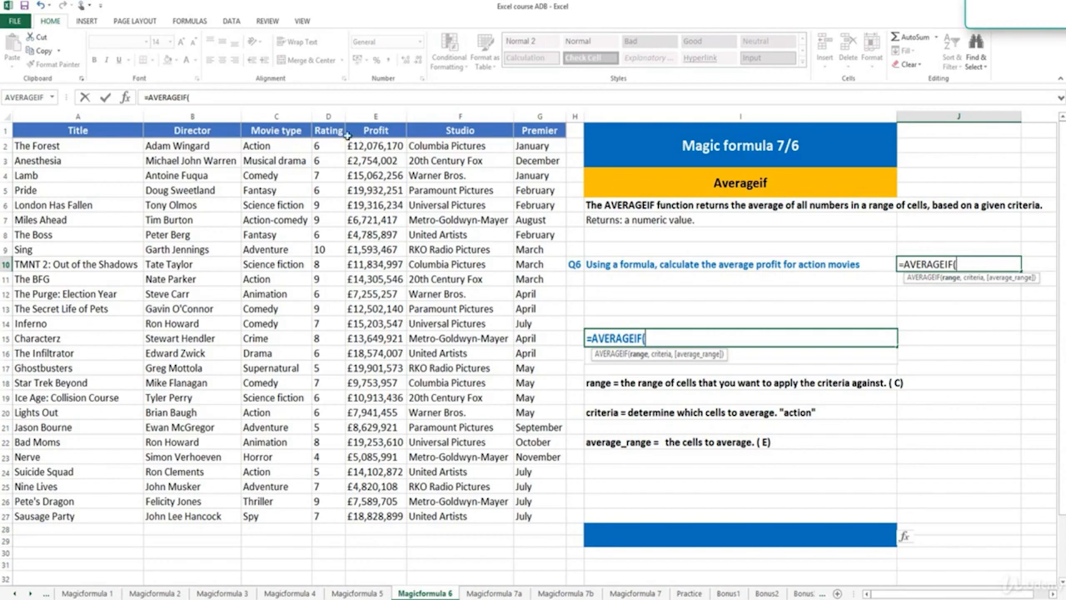
left_click(304, 114)
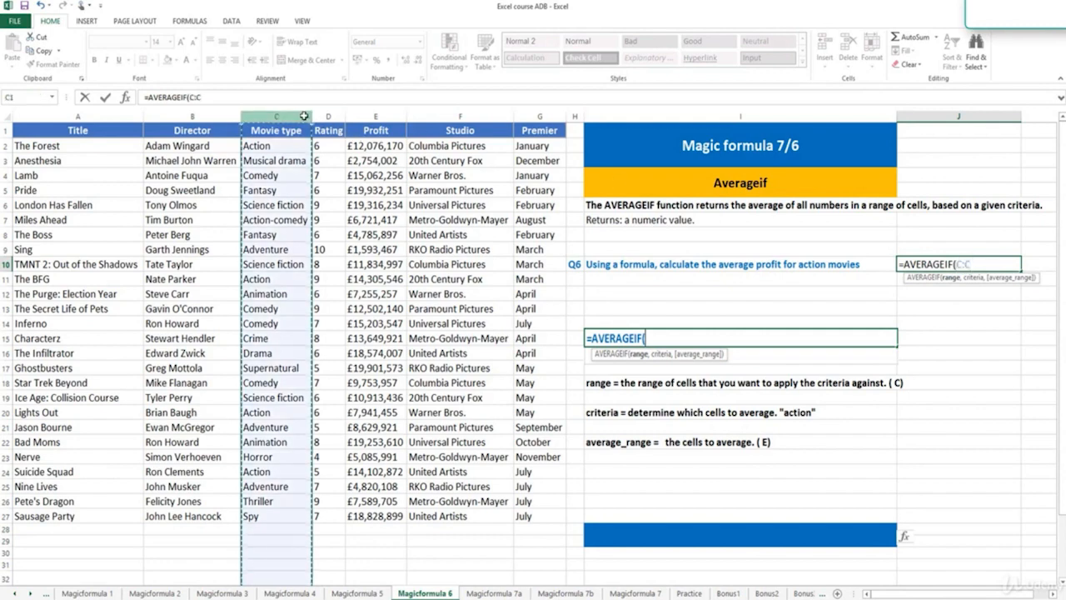
type(",")
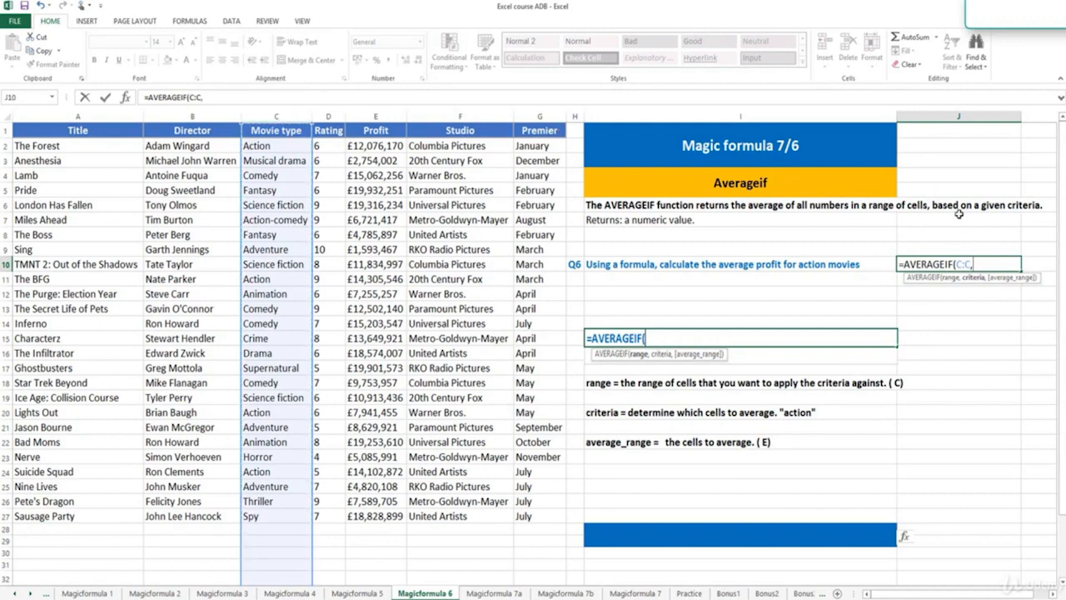
type("\"action\",")
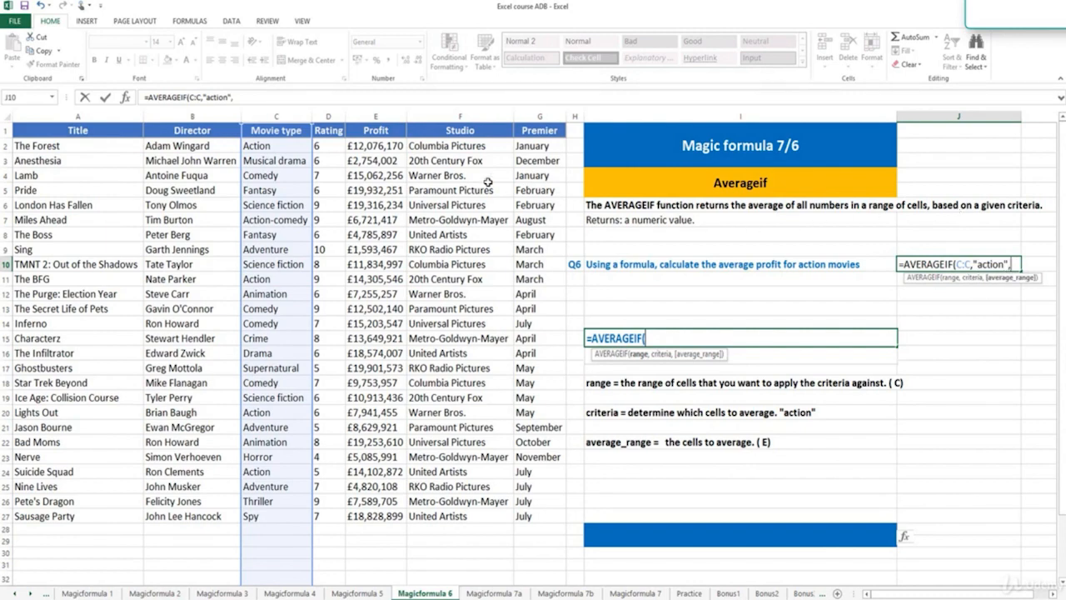
left_click(389, 115)
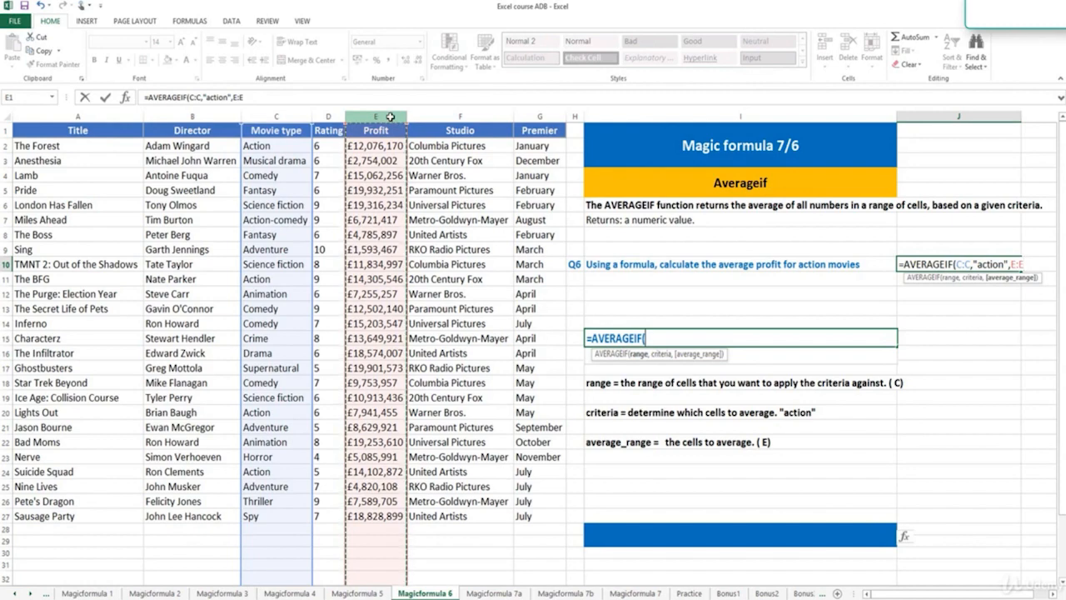
key("Return")
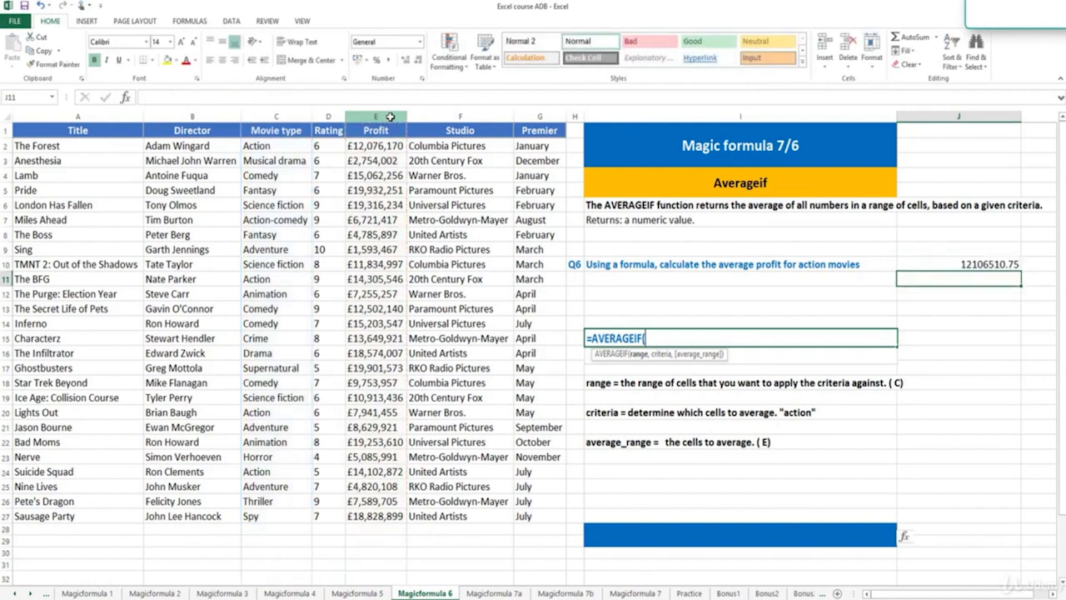
left_click(932, 265)
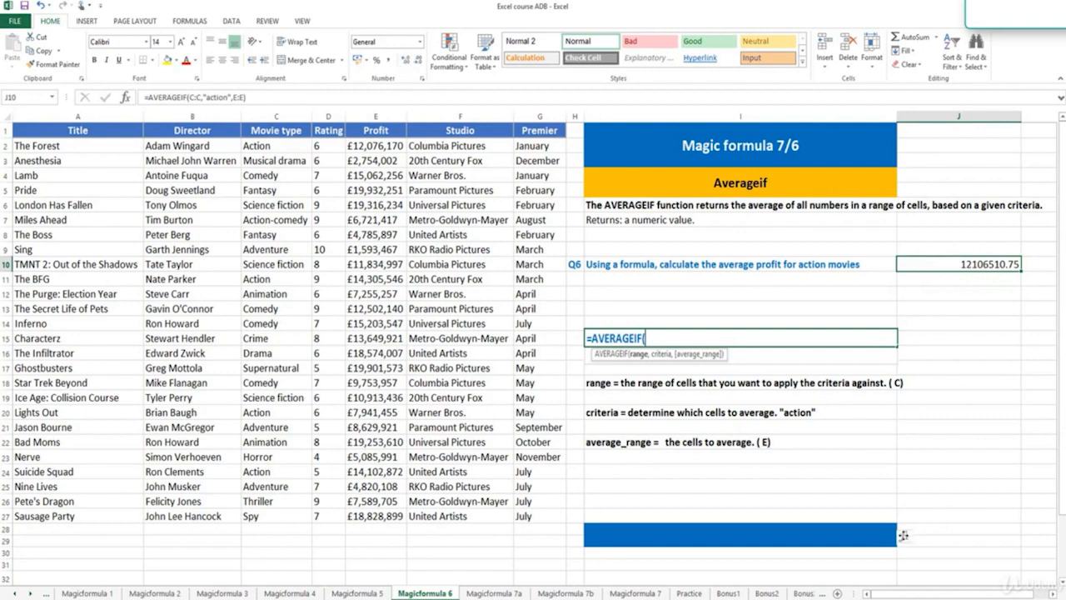
- Move the fx picture onto the middle of the blue bar, and find and choose AVERAGEIF for J28 by searching "averageif" in the function wizard
left_click_drag(904, 535, 738, 535)
left_click(933, 525)
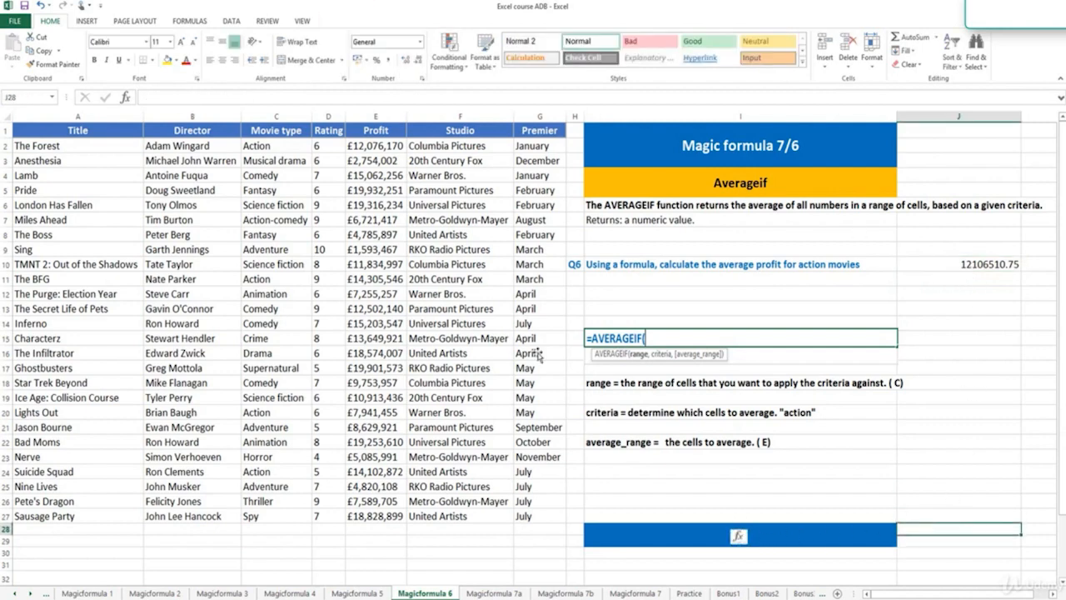
left_click(125, 98)
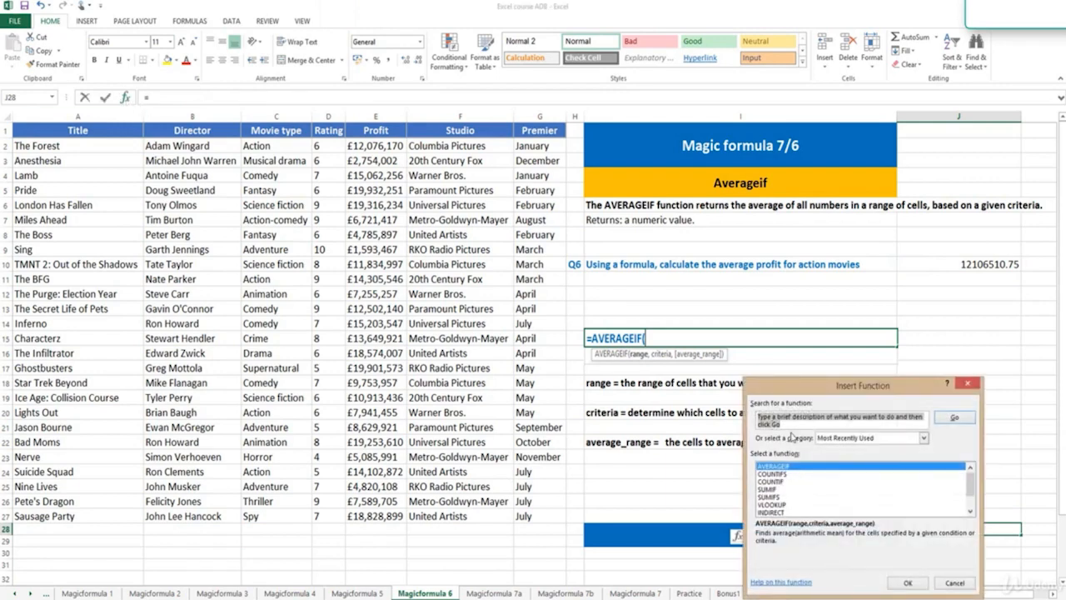
left_click(750, 419)
type("averageif")
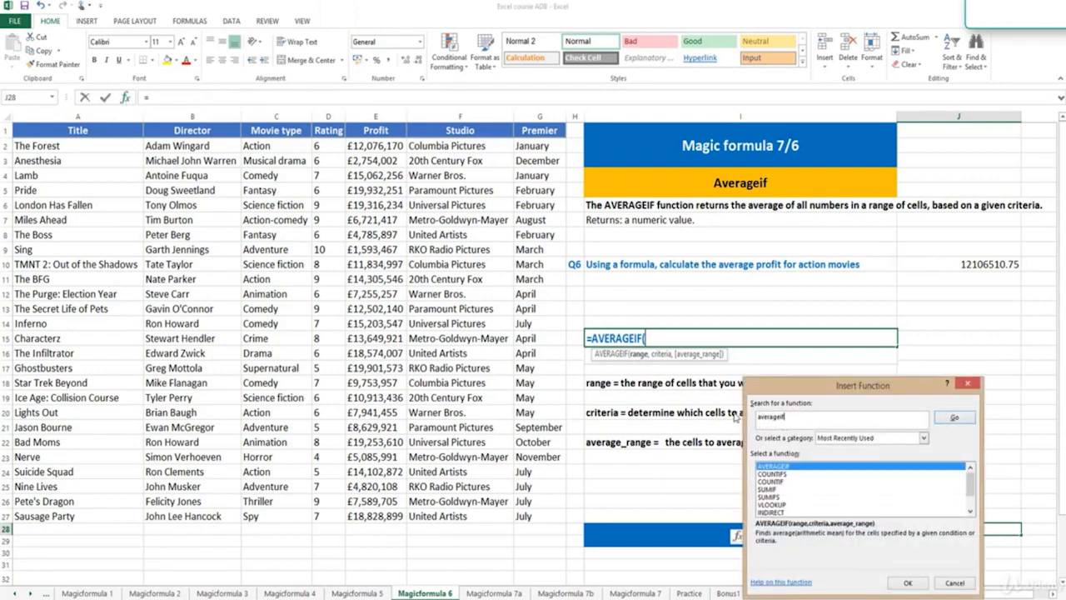
key("Return")
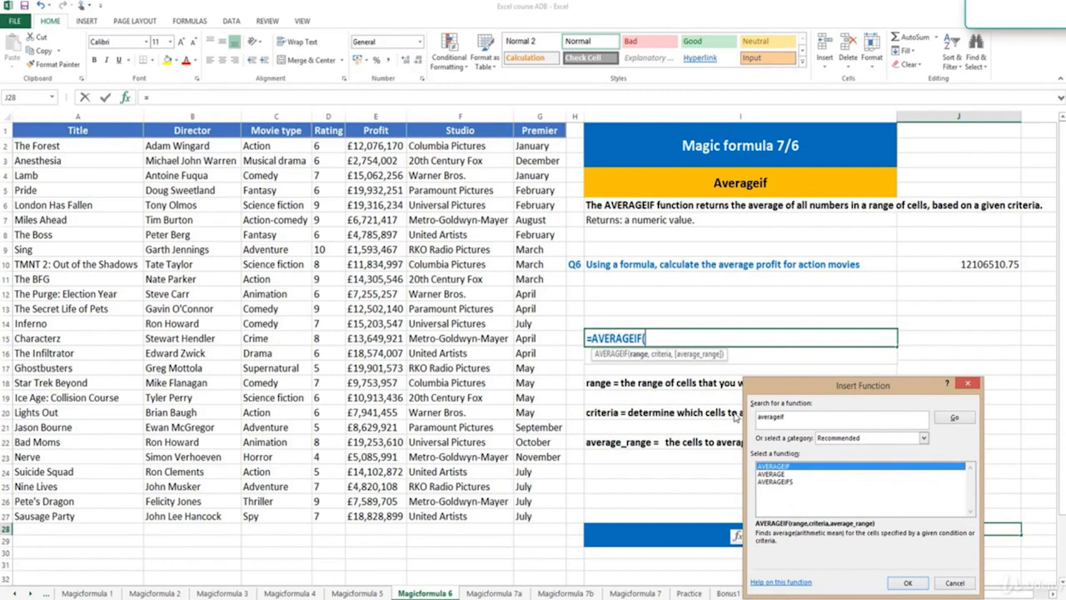
left_click(906, 582)
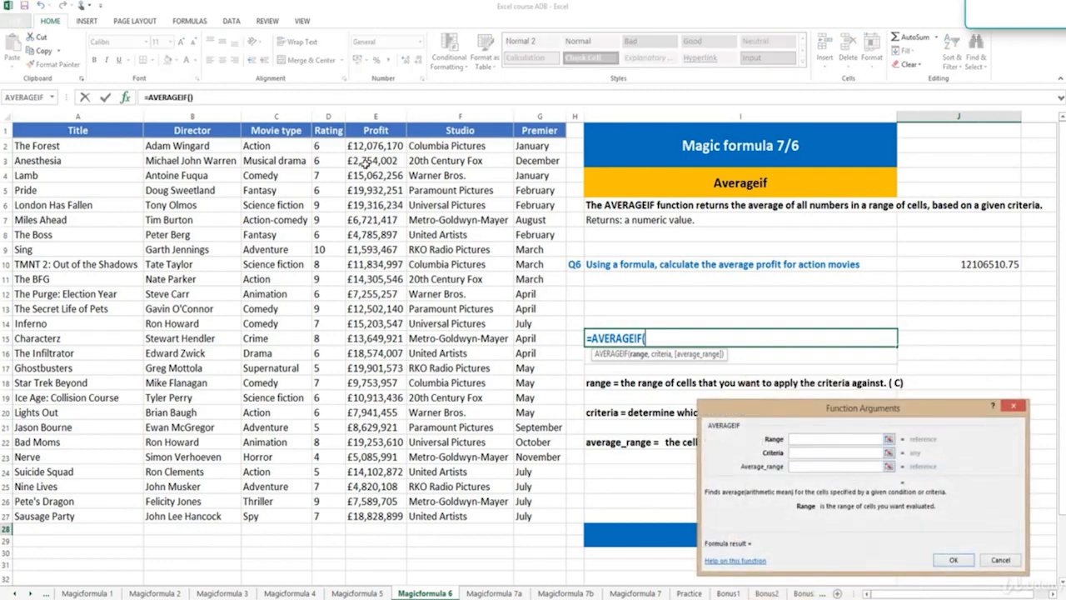
- Set the AVERAGEIF range to C:C, criteria to action and average range to E:E, insert the formula into J28, and compare it with J10
left_click(296, 118)
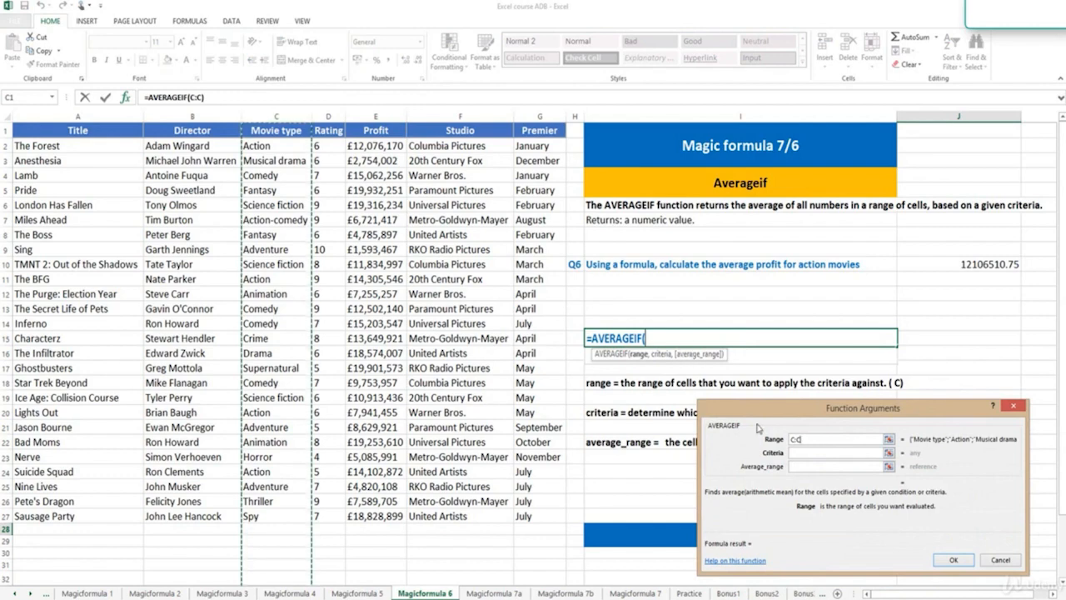
key("Tab")
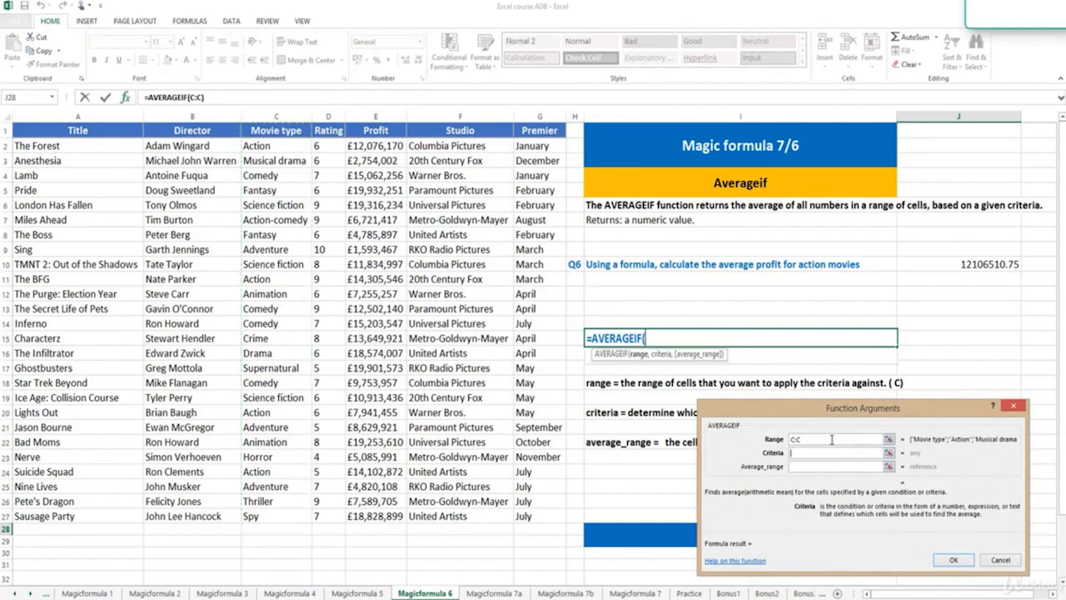
type("action")
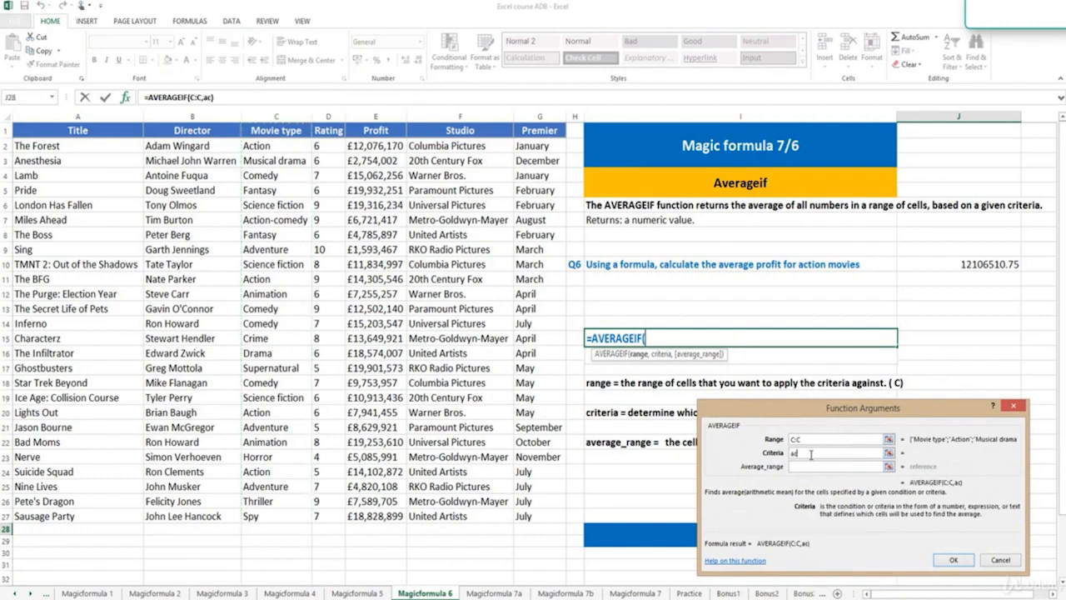
key("Tab")
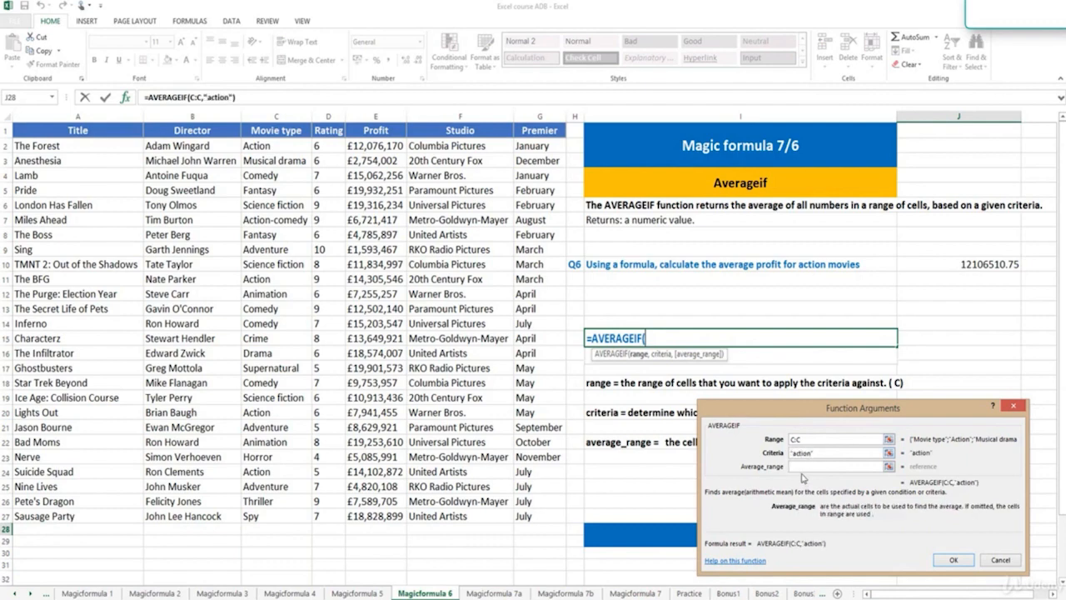
left_click(394, 114)
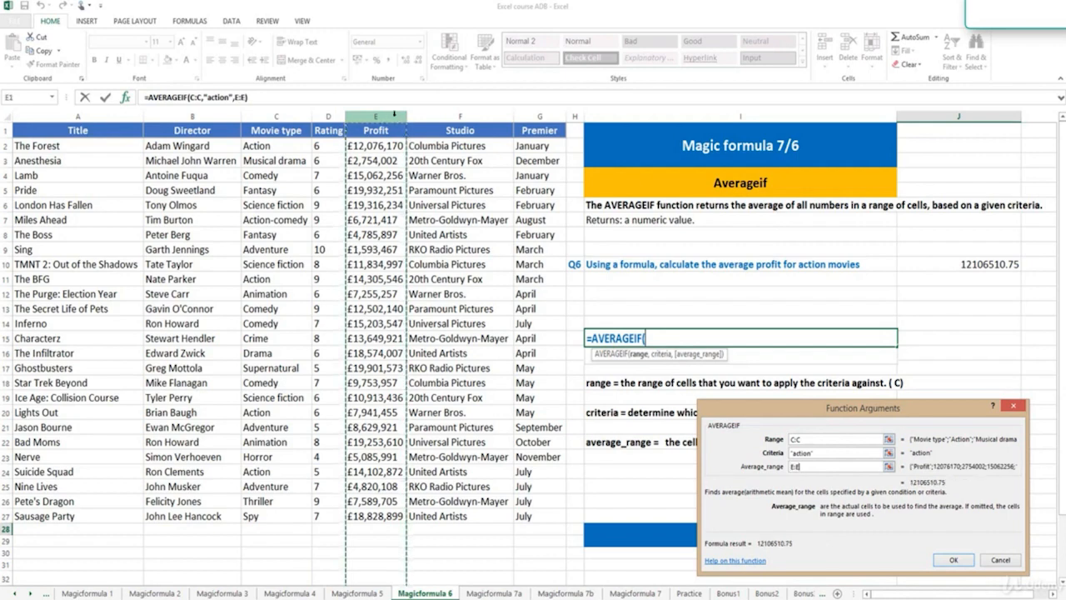
left_click(951, 559)
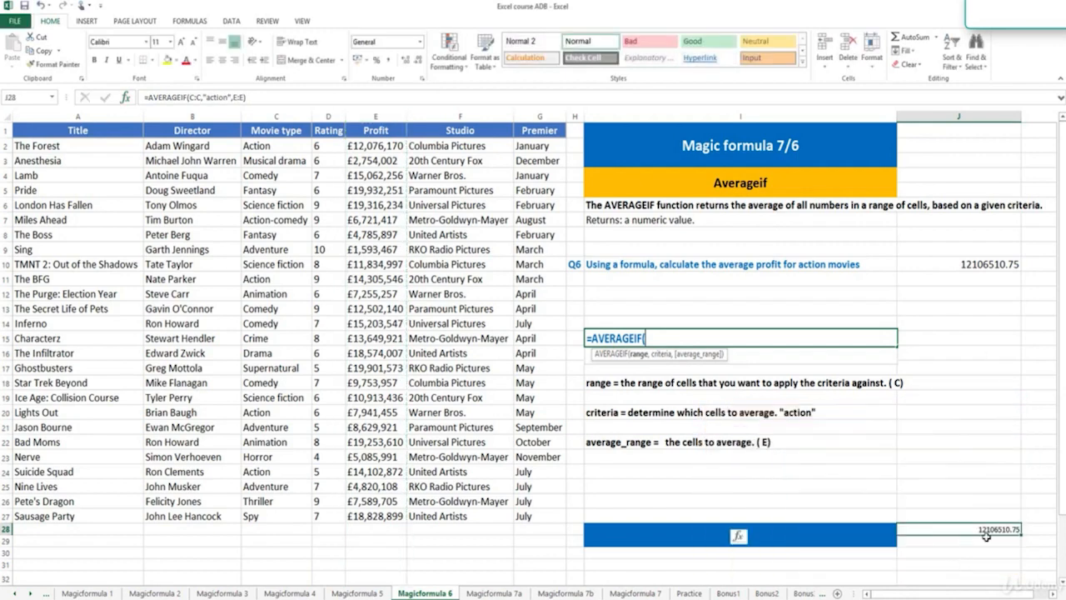
left_click(990, 272)
left_click(940, 528)
left_click(910, 264)
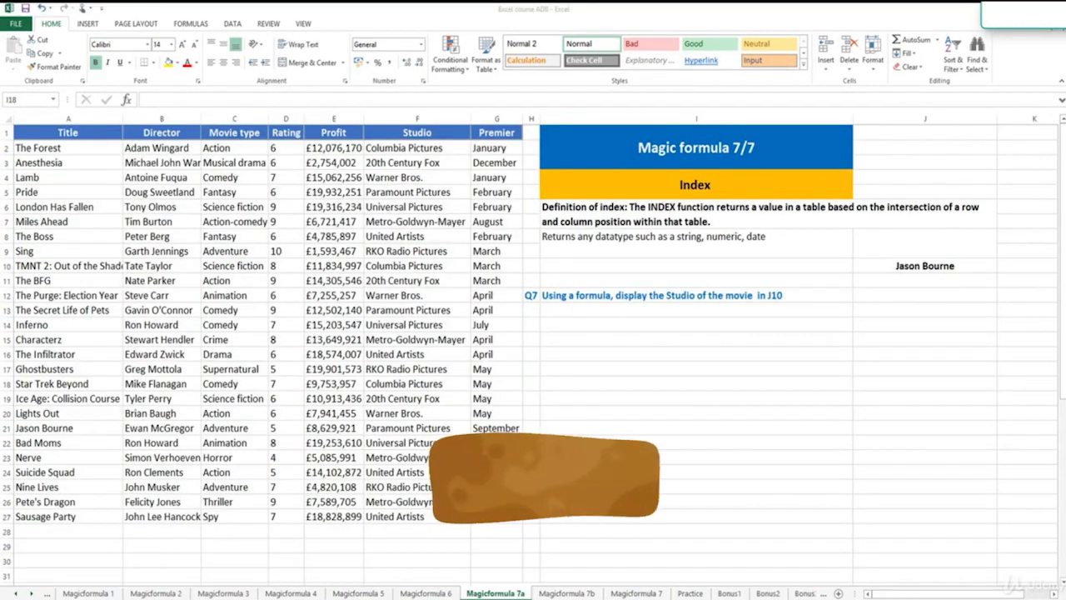
- Review the Index definition and return type on Magicformula 7a, and undo the removal of the INDEX syntax picture and argument explanations
left_click(762, 182)
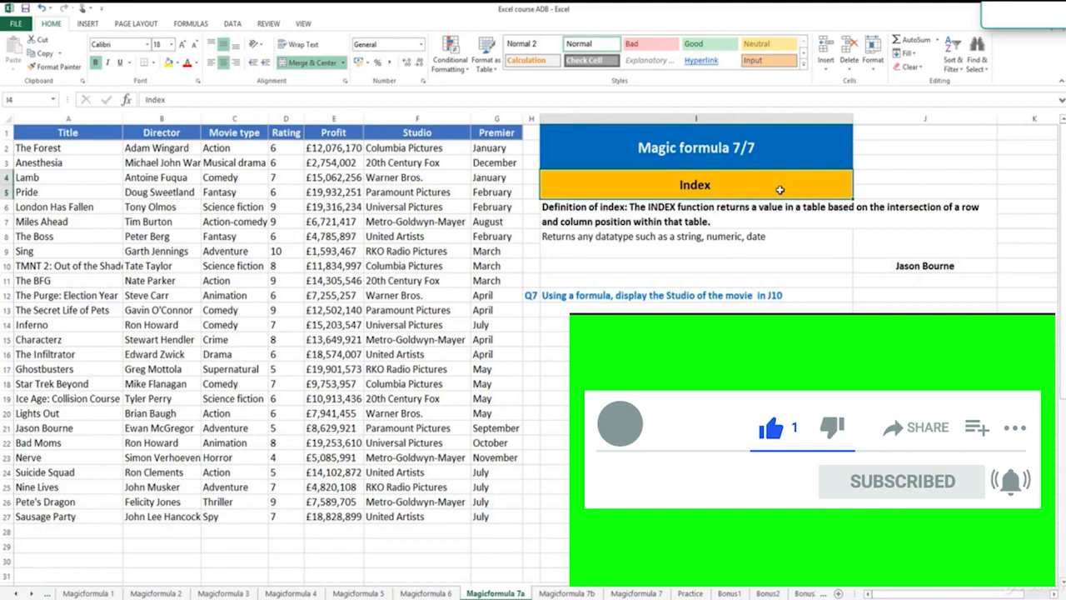
left_click(807, 223)
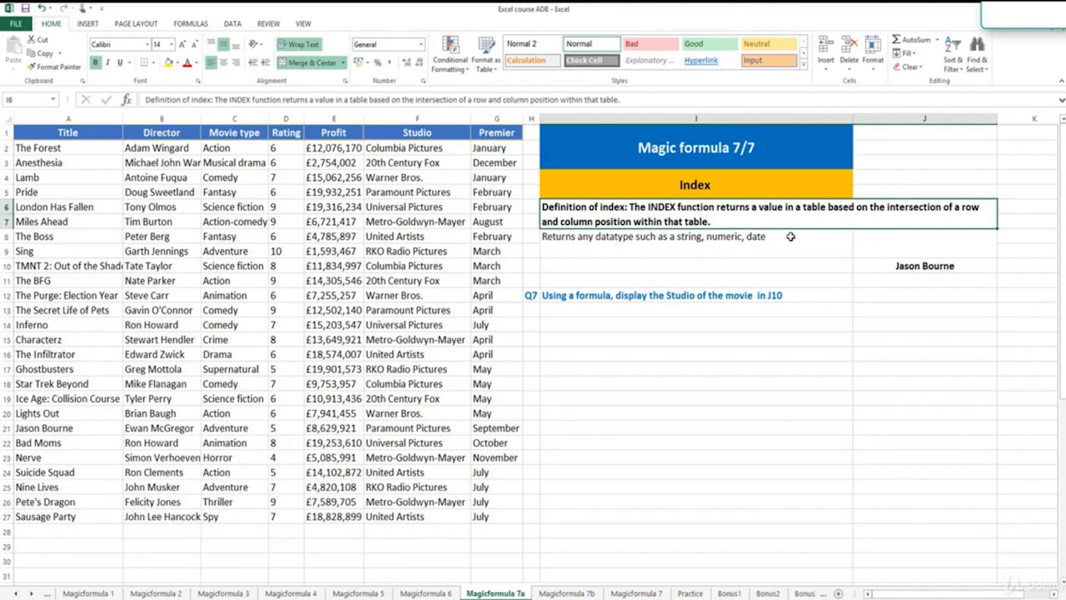
left_click(790, 236)
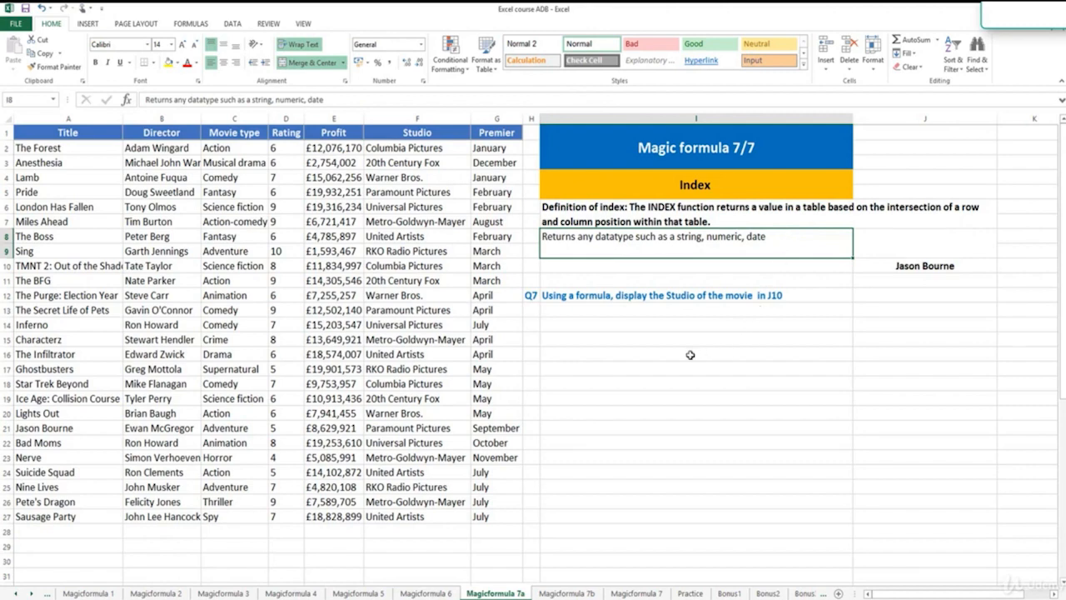
left_click(43, 10)
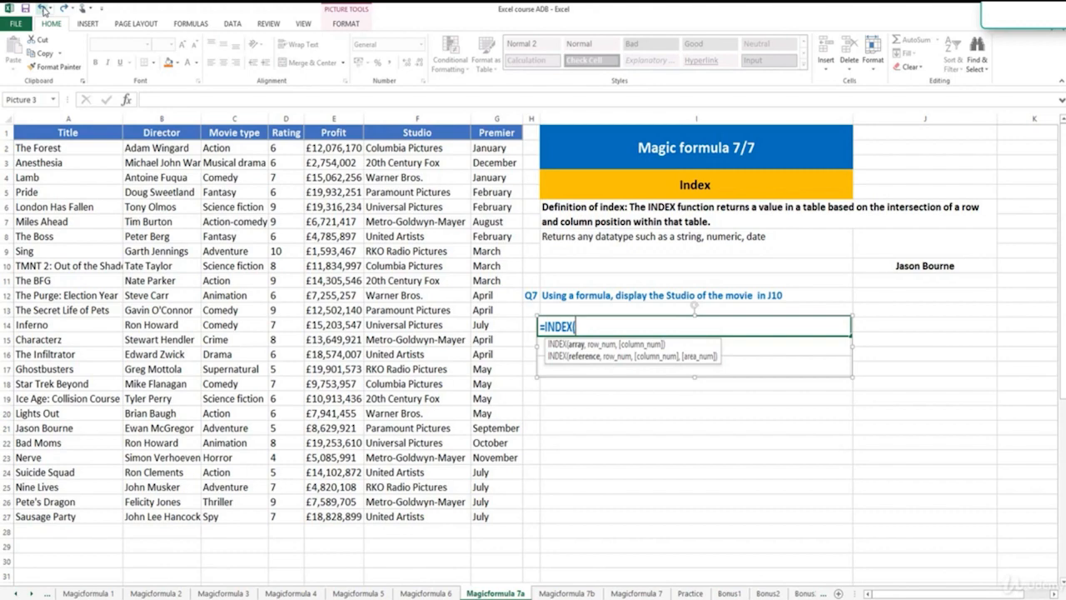
left_click(43, 10)
- Enter an INDEX formula in J14 with array A:G, row number 21 and column number 6
left_click(886, 327)
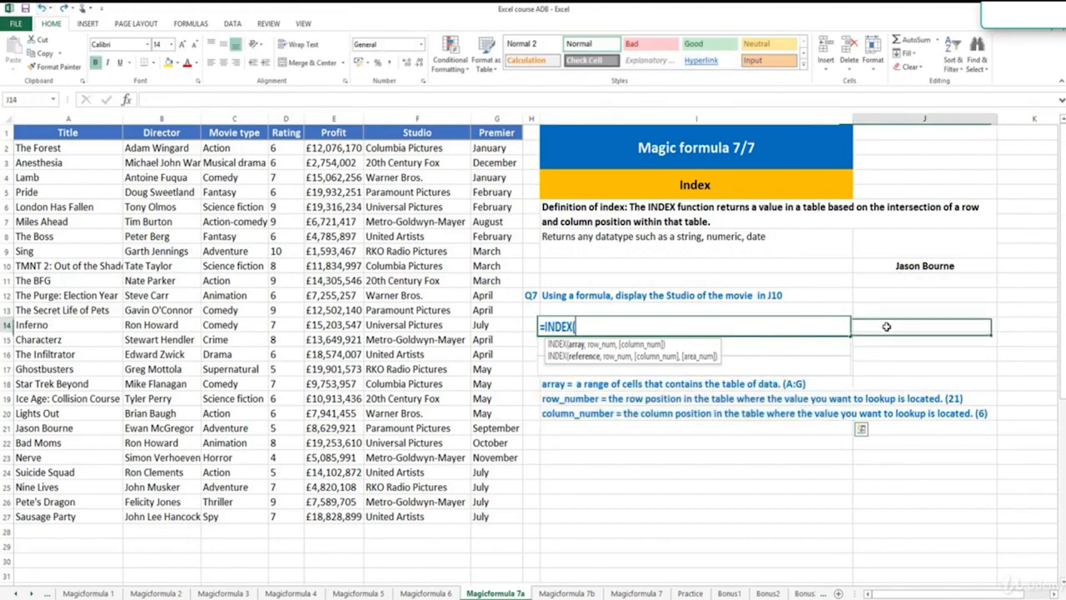
type("=index")
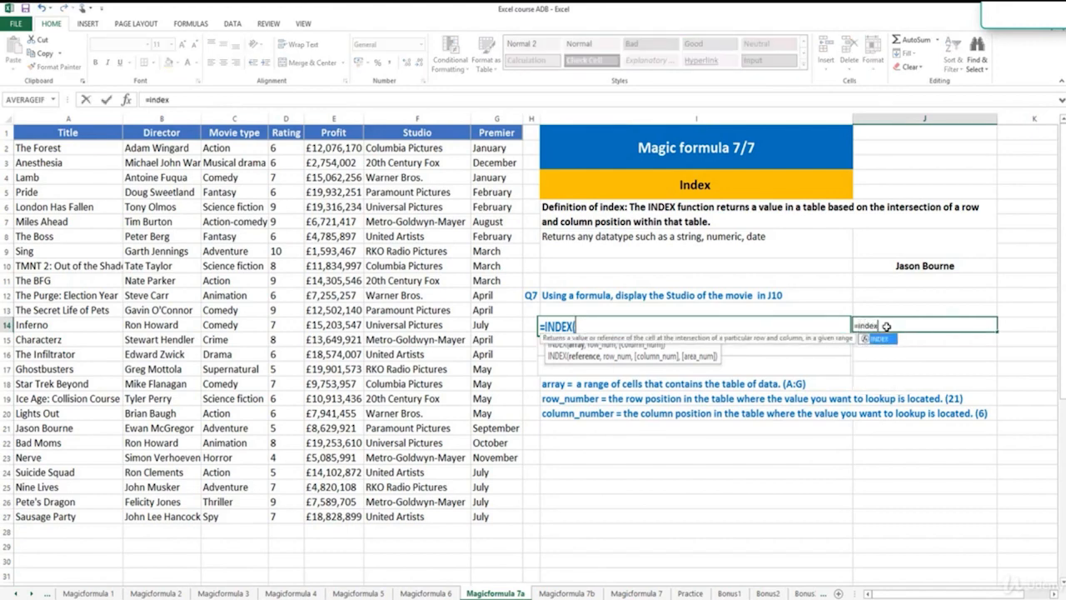
key("Tab")
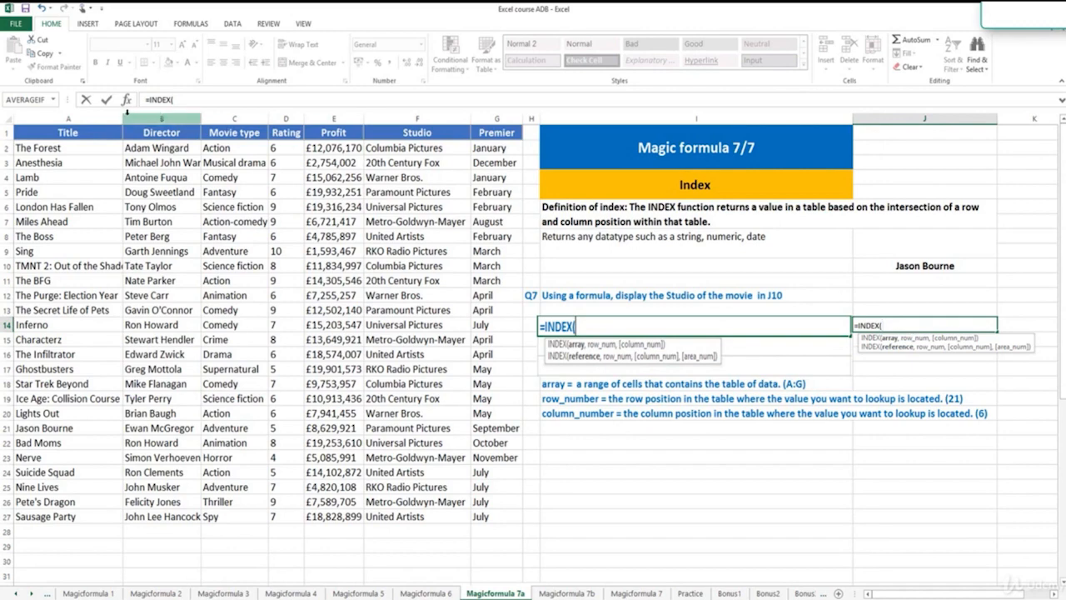
left_click_drag(108, 115, 497, 134)
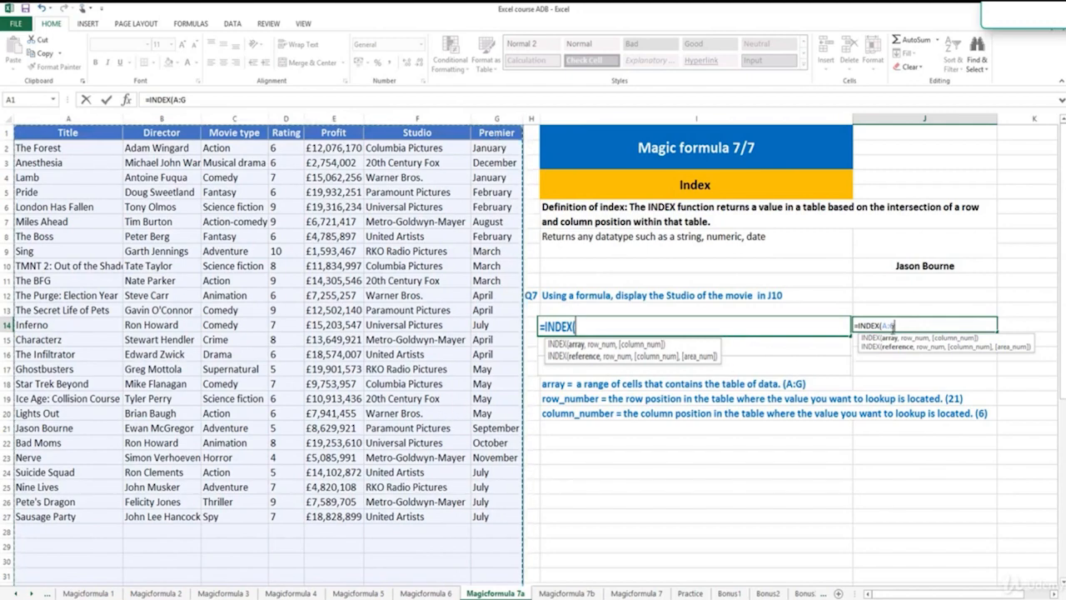
left_click(908, 325)
type(",21")
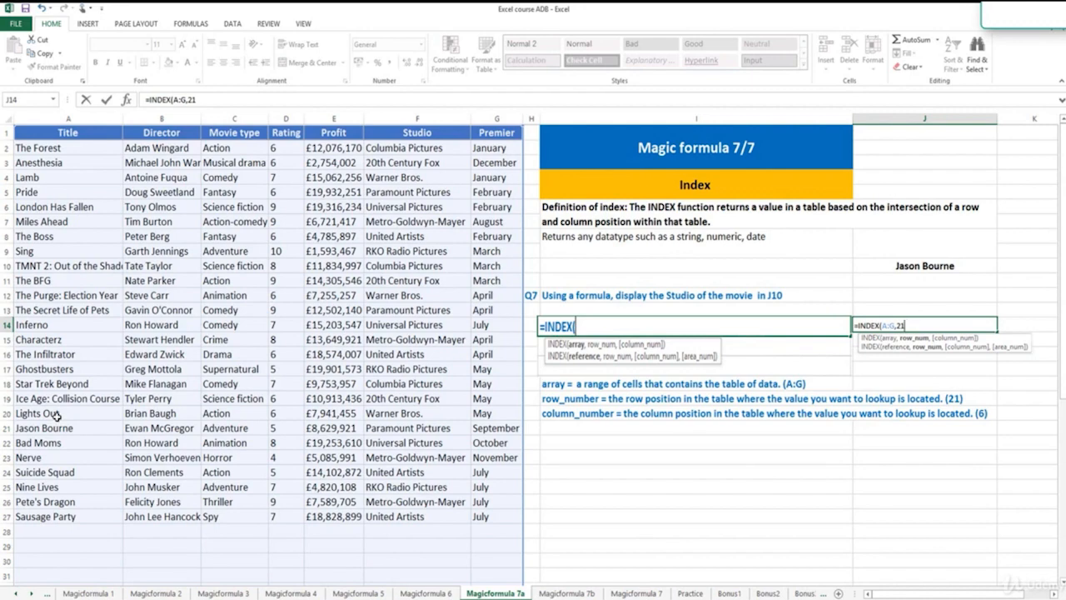
type(",6")
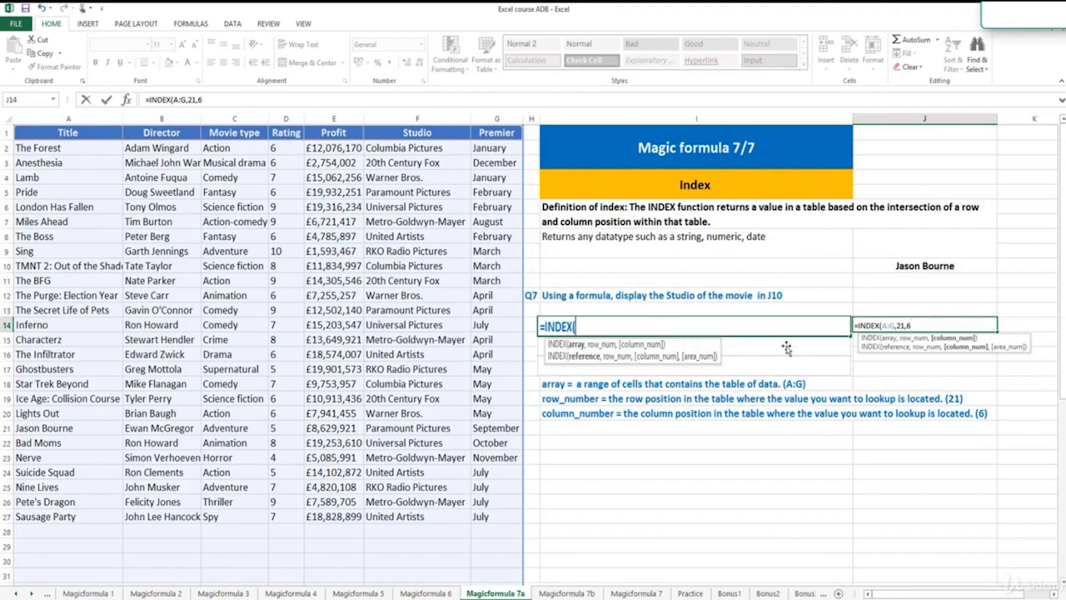
key("ctrl+Return")
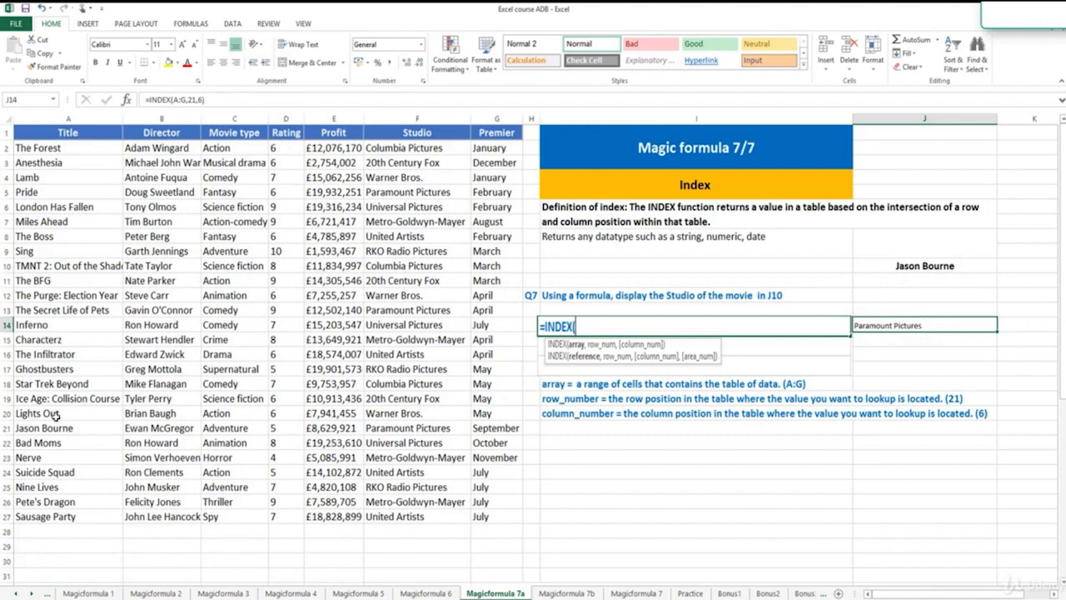
- Highlight the cell where the Studio column meets the Jason Bourne row, F21, with the Input cell style
left_click(391, 122)
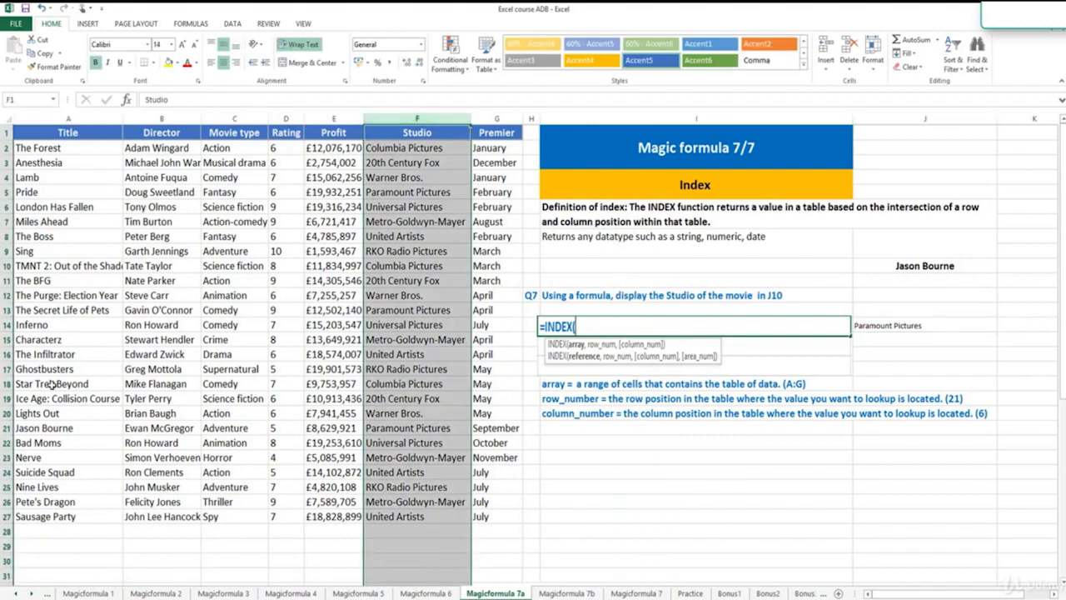
left_click(5, 427, "ctrl")
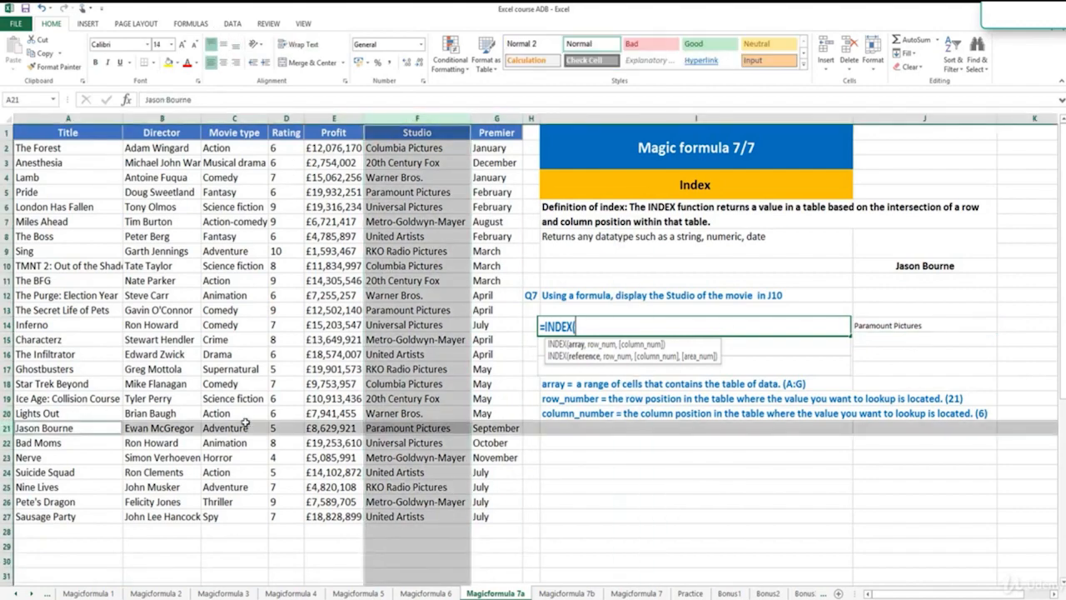
left_click(456, 427)
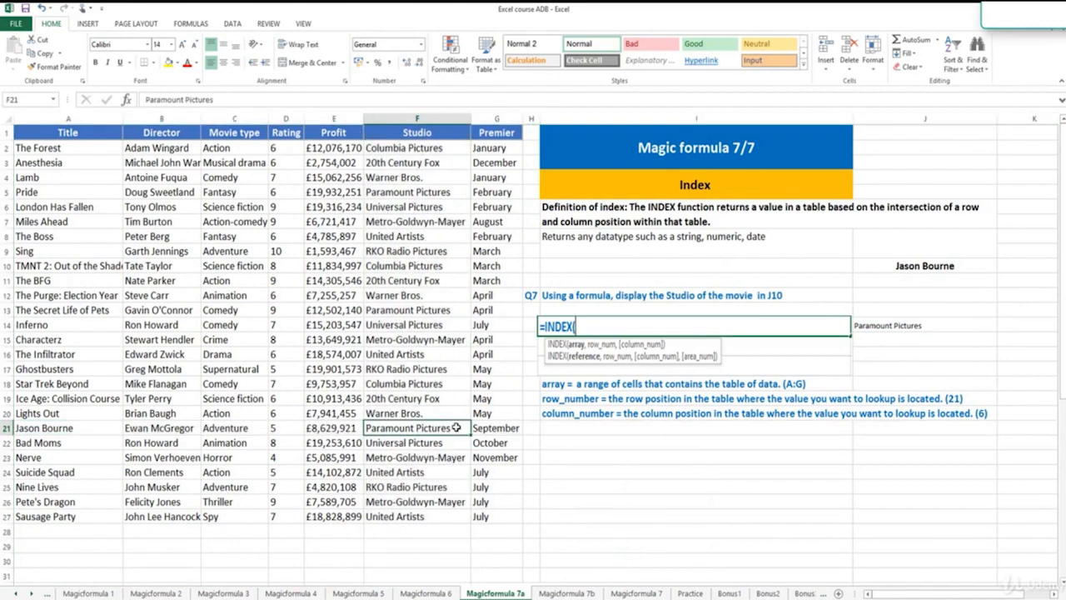
left_click(762, 60)
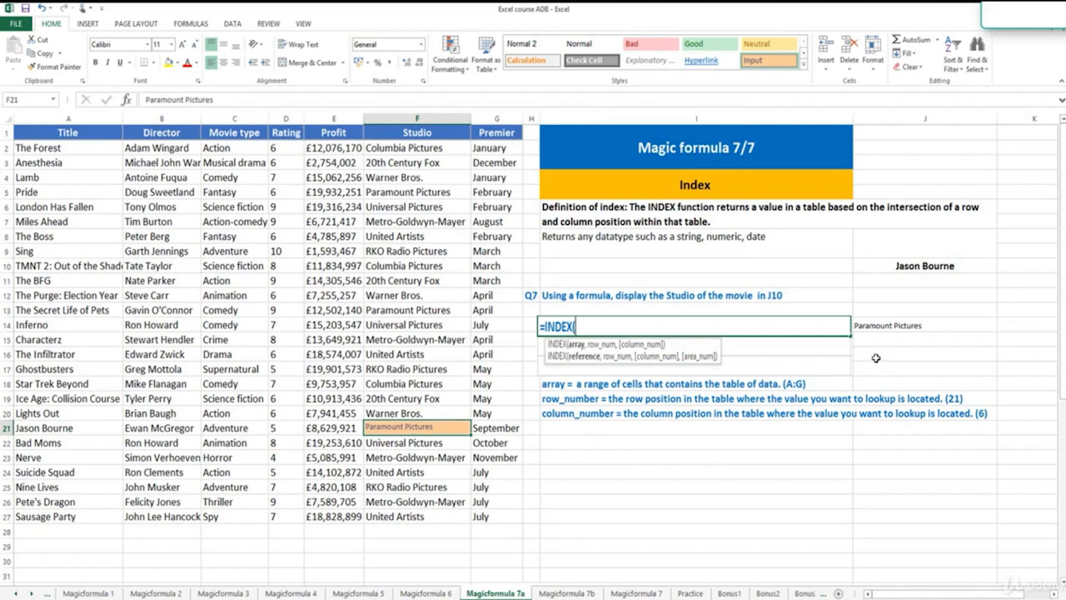
- Check the intersection of row 21 and the Studio column against the INDEX formula's cell J14
left_click(6, 427)
left_click(377, 120, "ctrl")
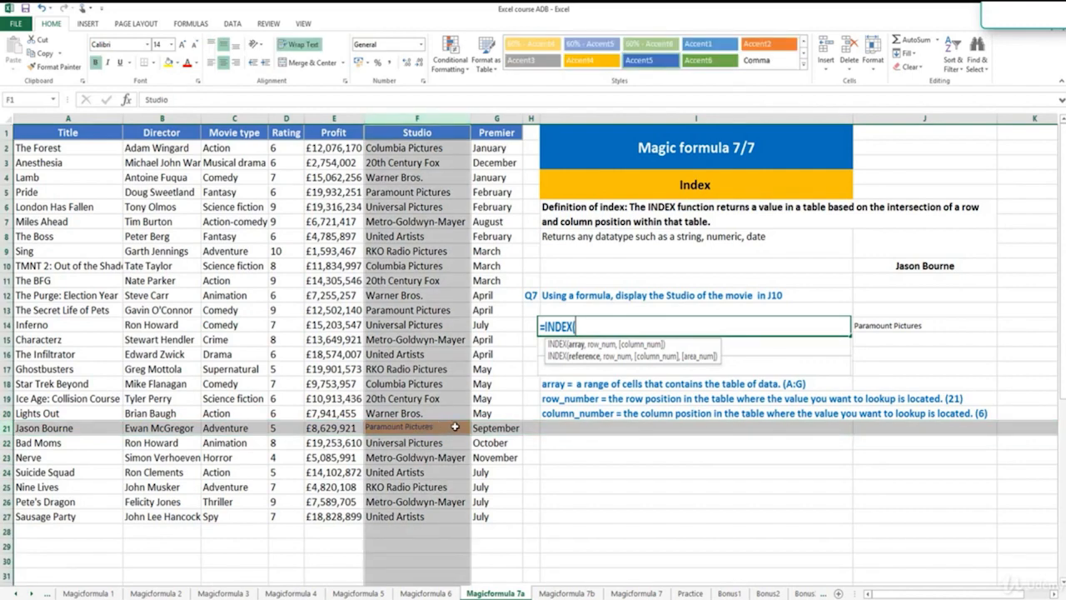
left_click(455, 426)
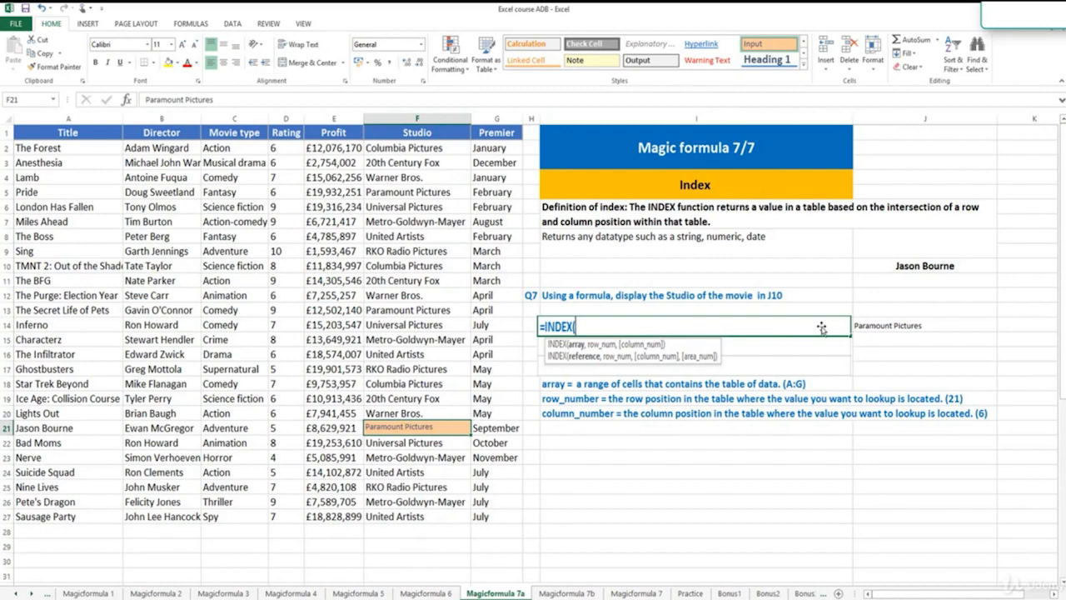
left_click(933, 324)
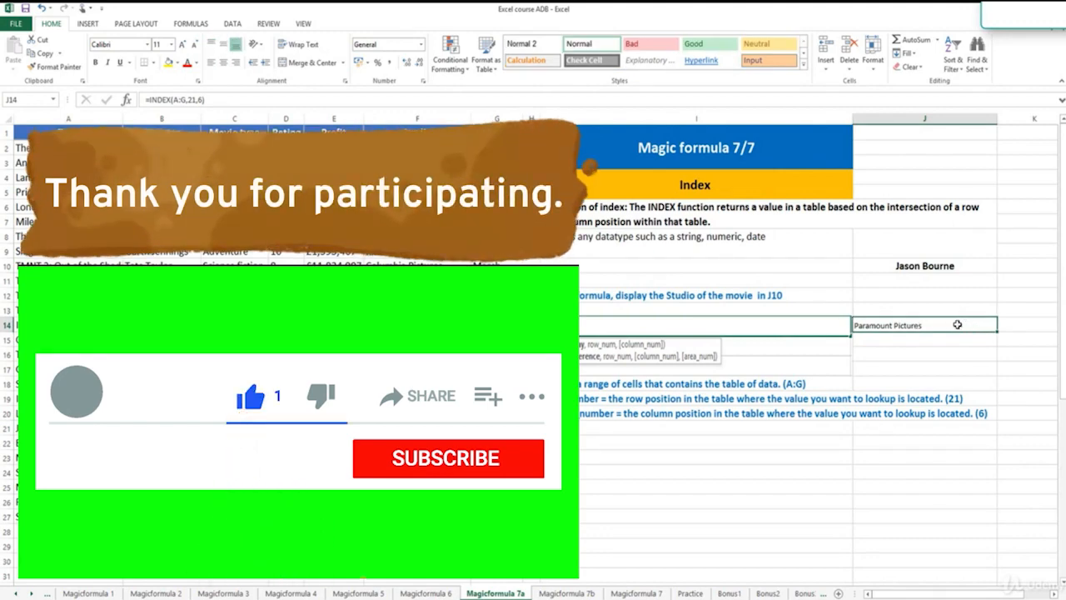
left_click(953, 225)
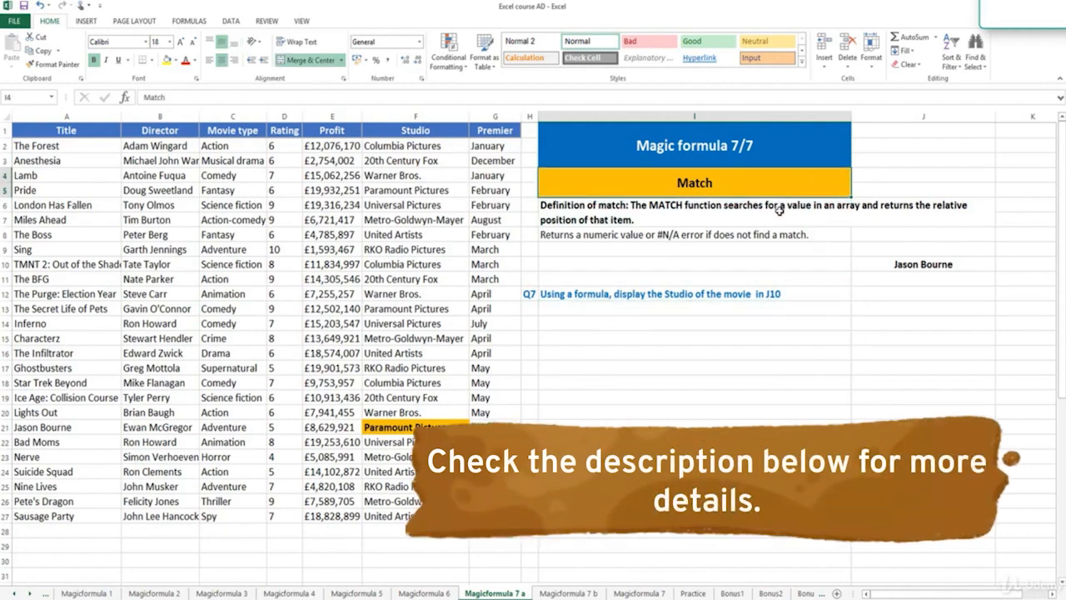
- Examine the Match definition and return type, the movie title in J10, the movie table and its Title column, and the answer area for Q7
left_click(778, 209)
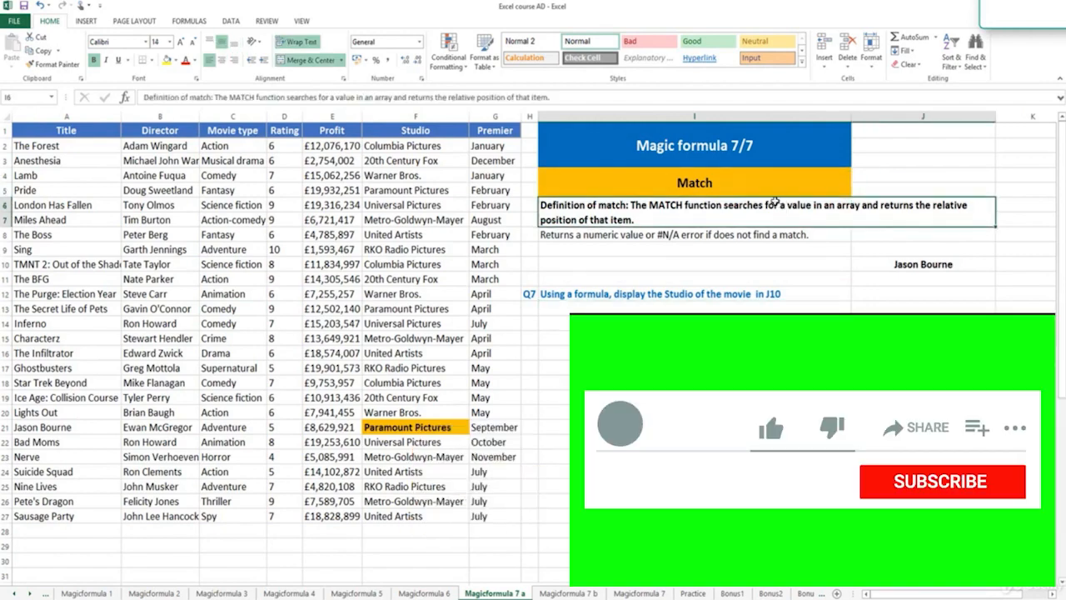
left_click(799, 237)
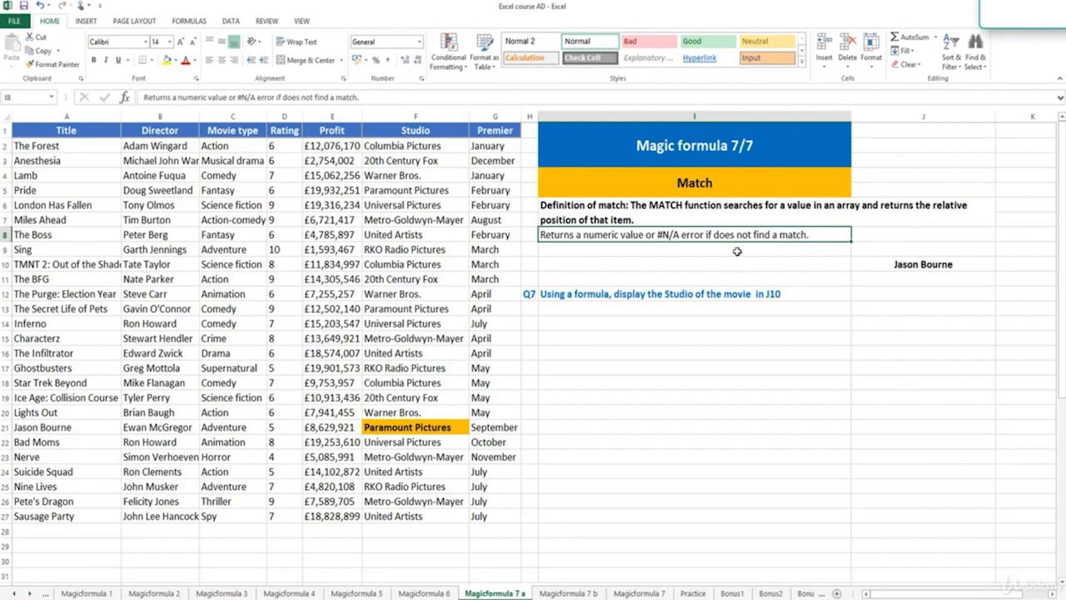
left_click(866, 263)
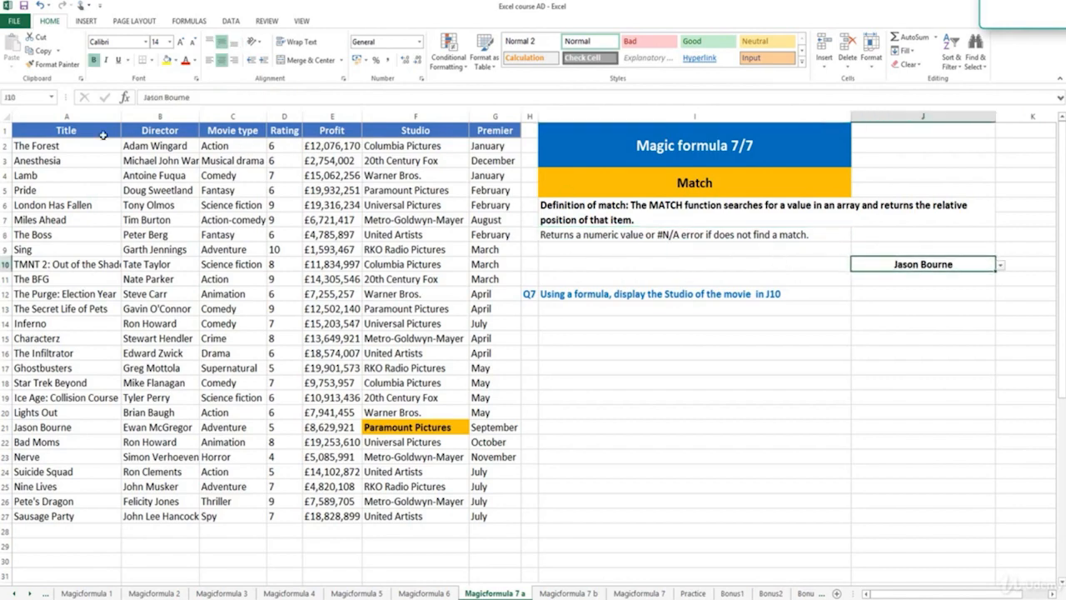
left_click_drag(103, 125, 496, 135)
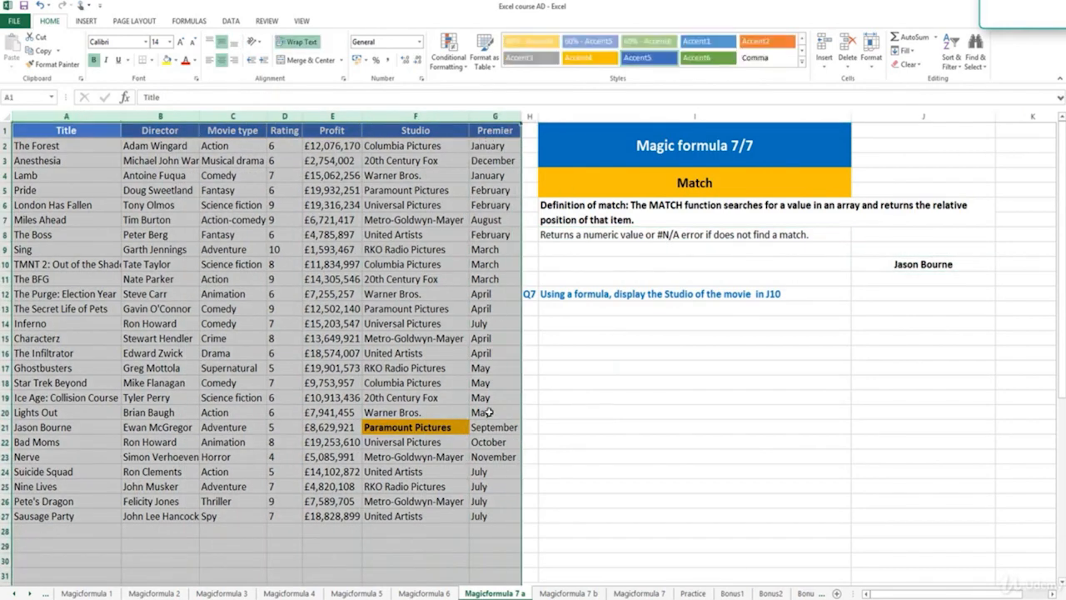
left_click(906, 264)
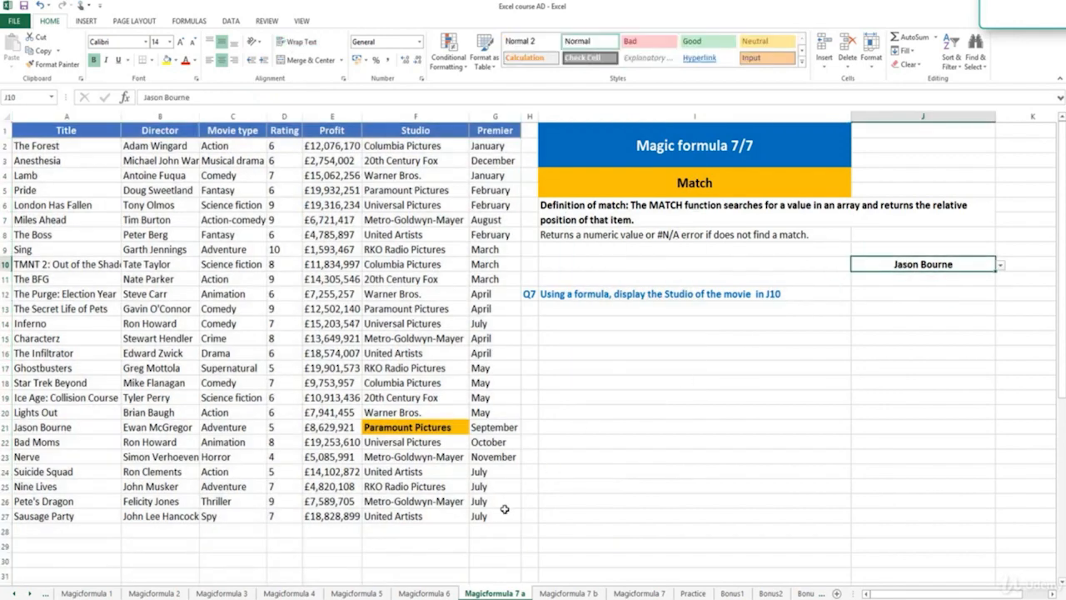
left_click_drag(504, 510, 31, 123)
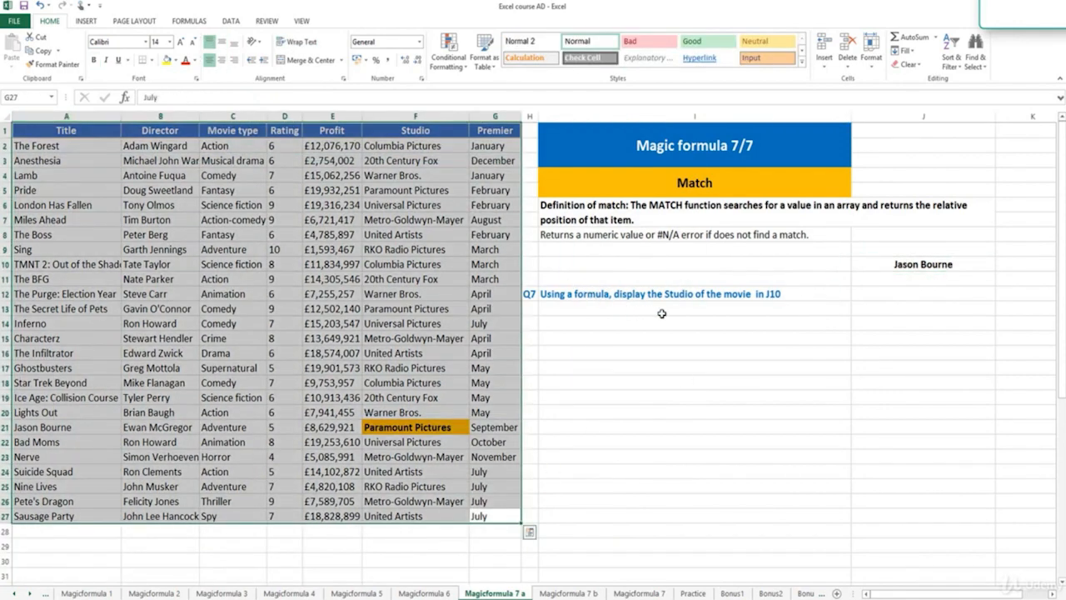
left_click(868, 294)
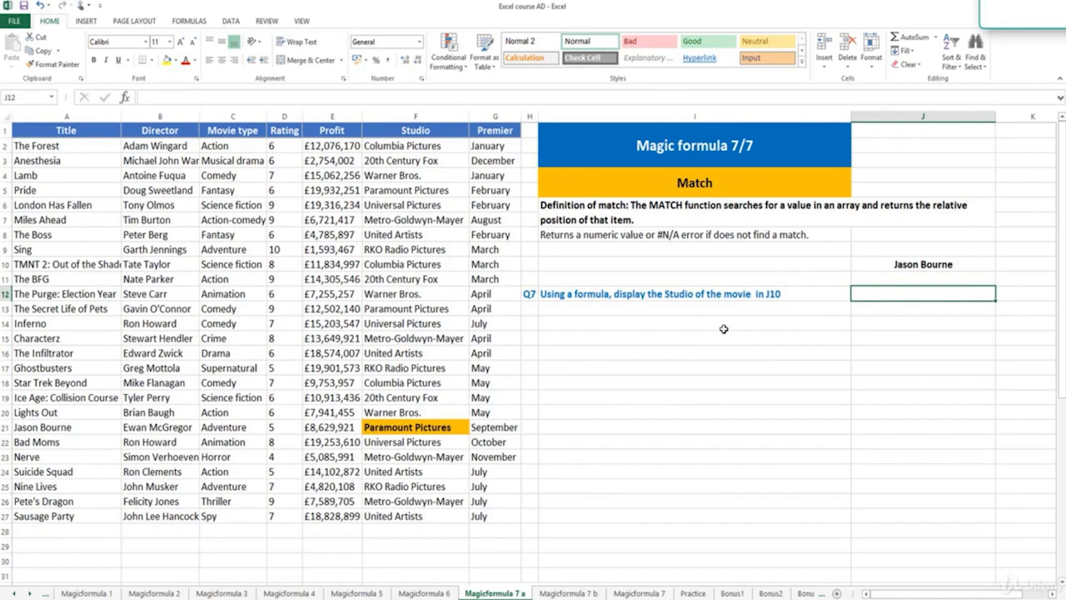
left_click(864, 266)
left_click(56, 116)
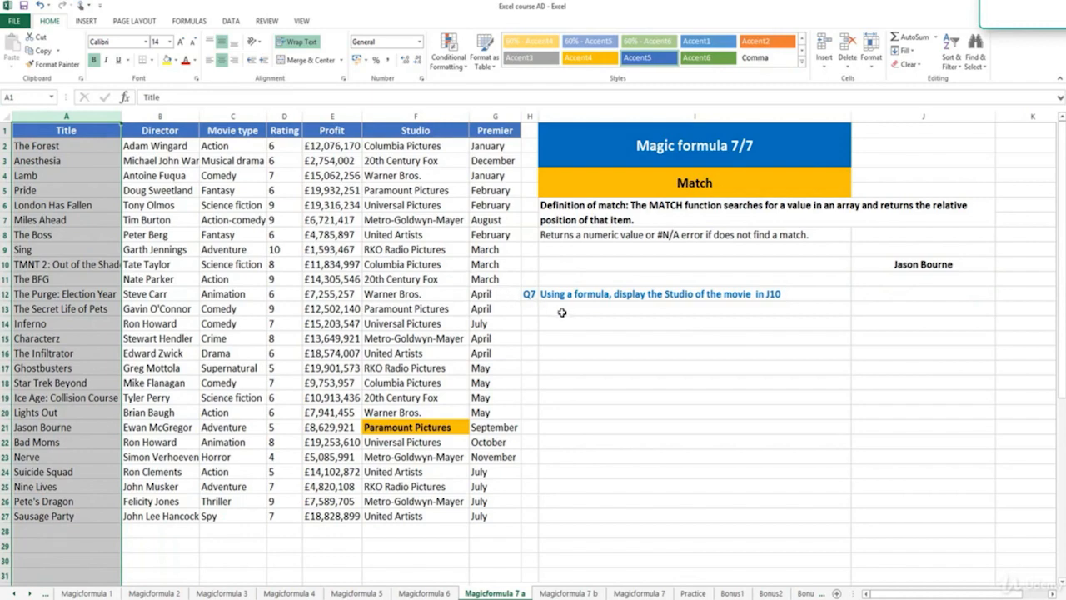
left_click(804, 325)
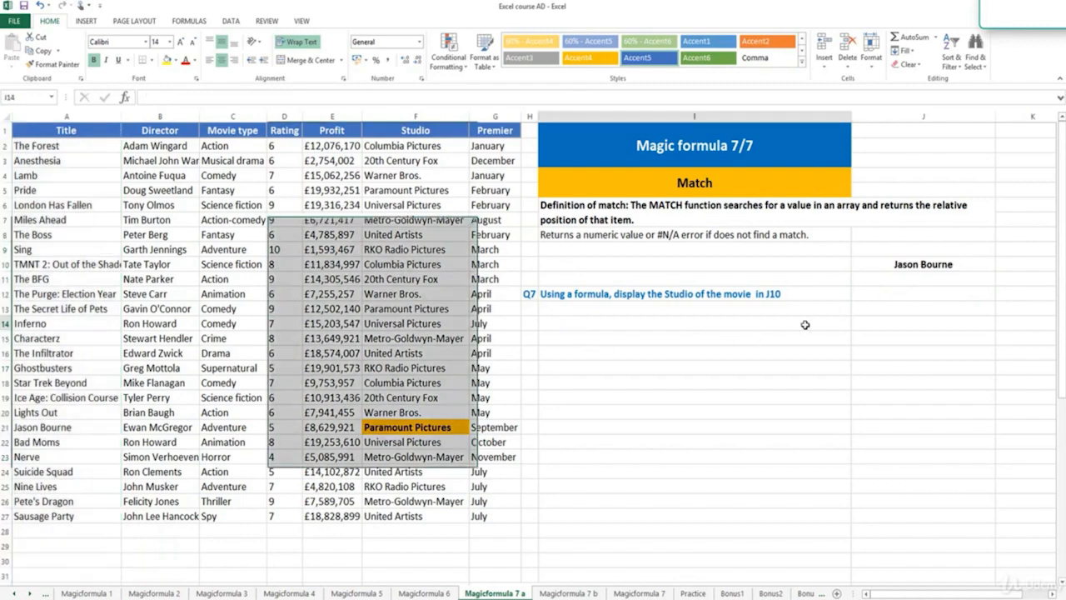
- Undo the last two changes to restore the MATCH notes, and begin a MATCH formula in J15 with J10 as the lookup value
left_click(41, 6)
left_click(41, 6)
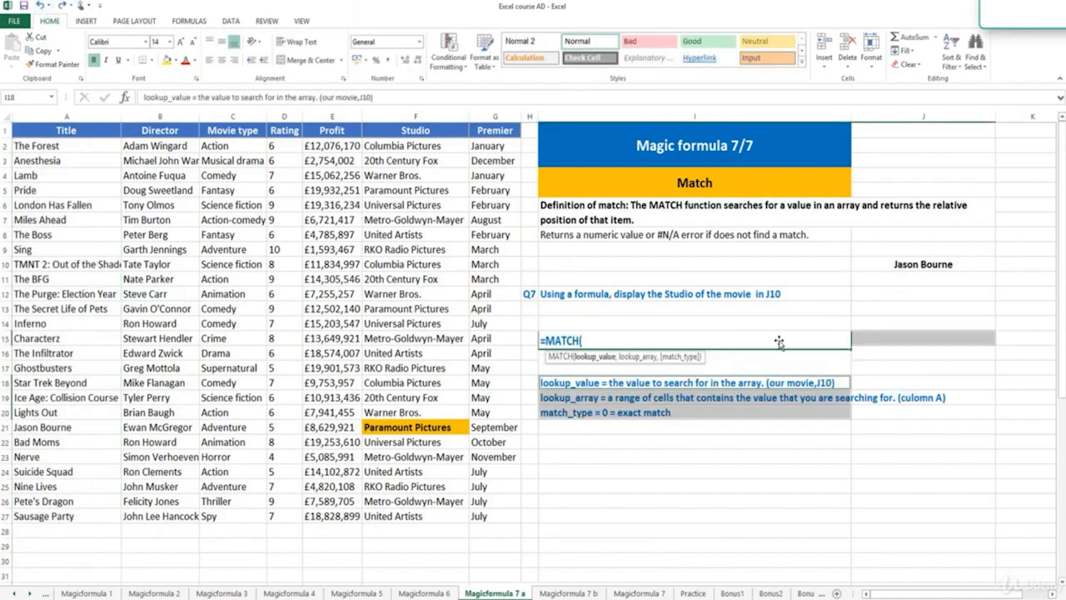
left_click(868, 340)
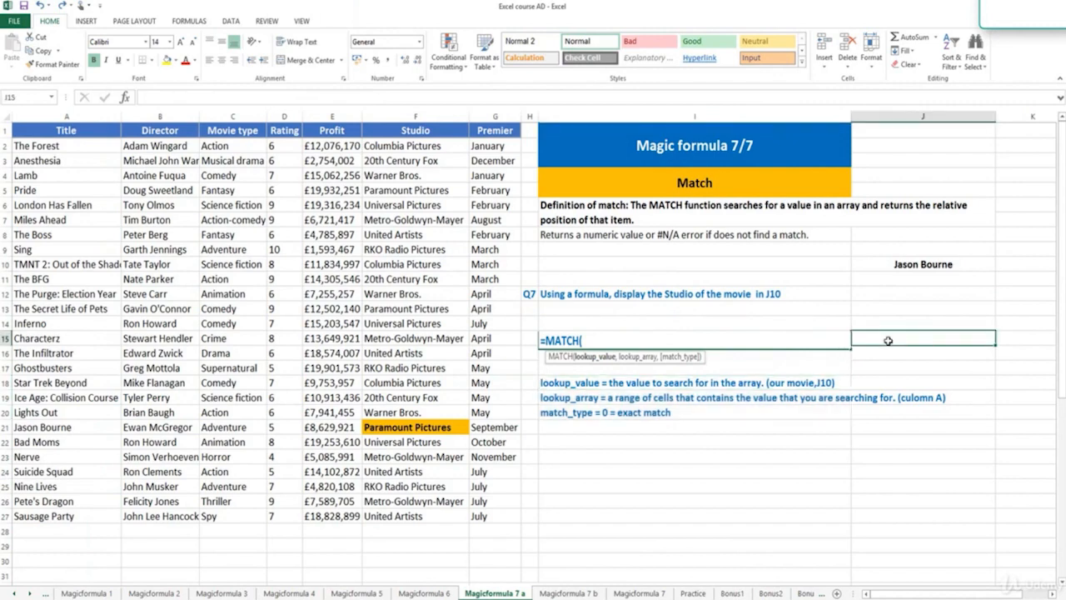
type("=mat")
key("Tab")
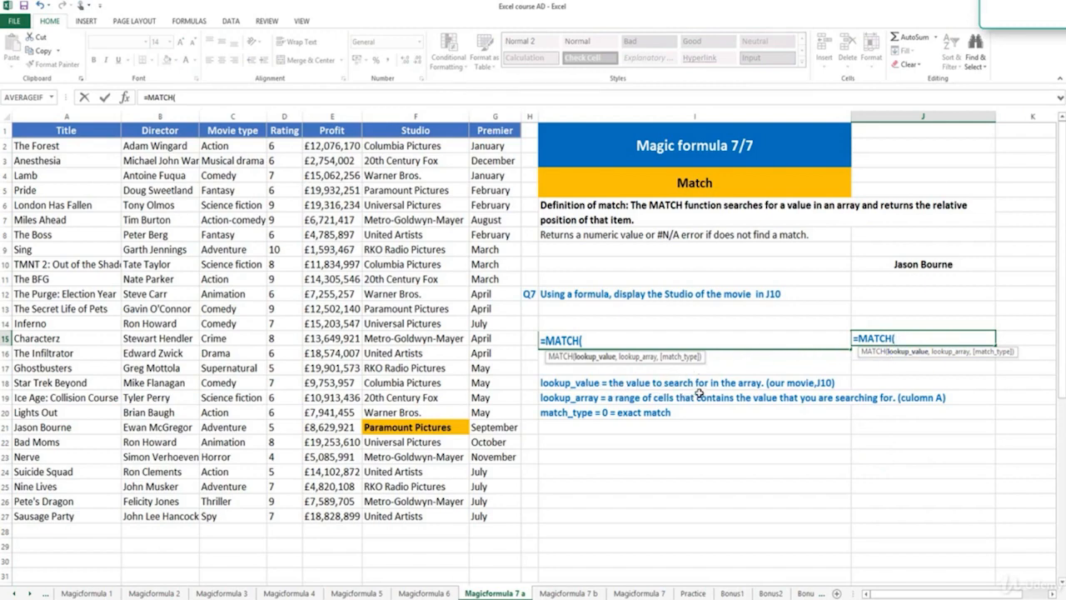
left_click(927, 264)
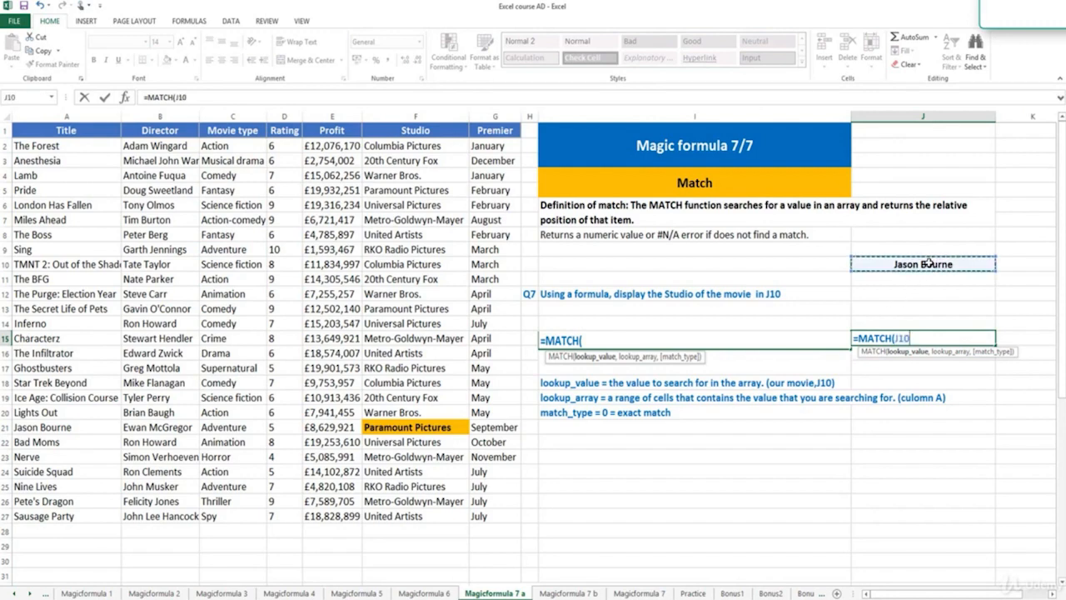
type(",")
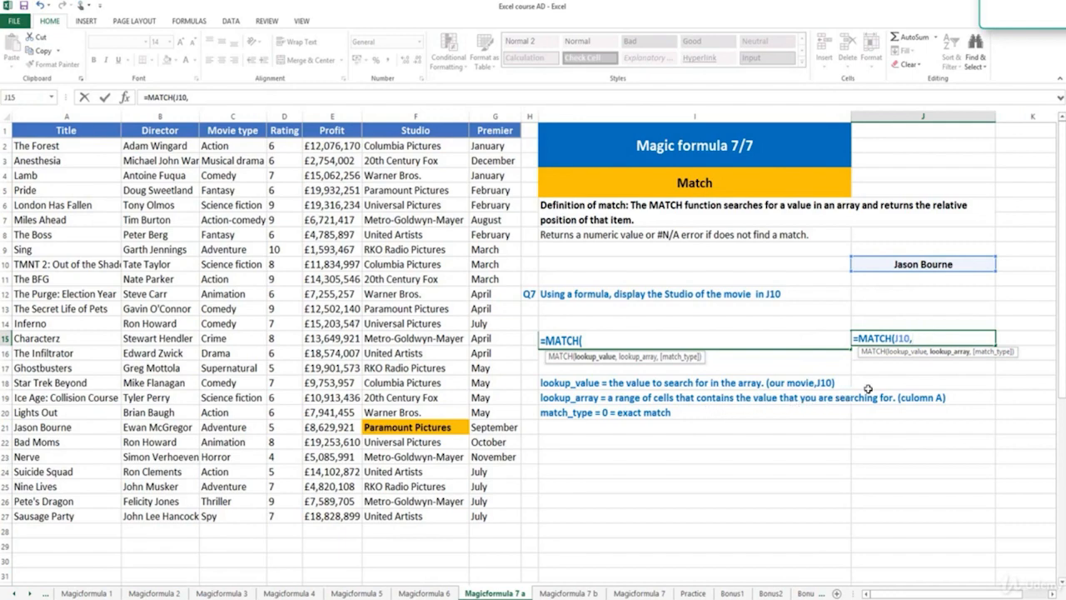
- Complete the MATCH formula in J15 with column A as the lookup array and 0, exact match, as the match type
left_click(89, 115)
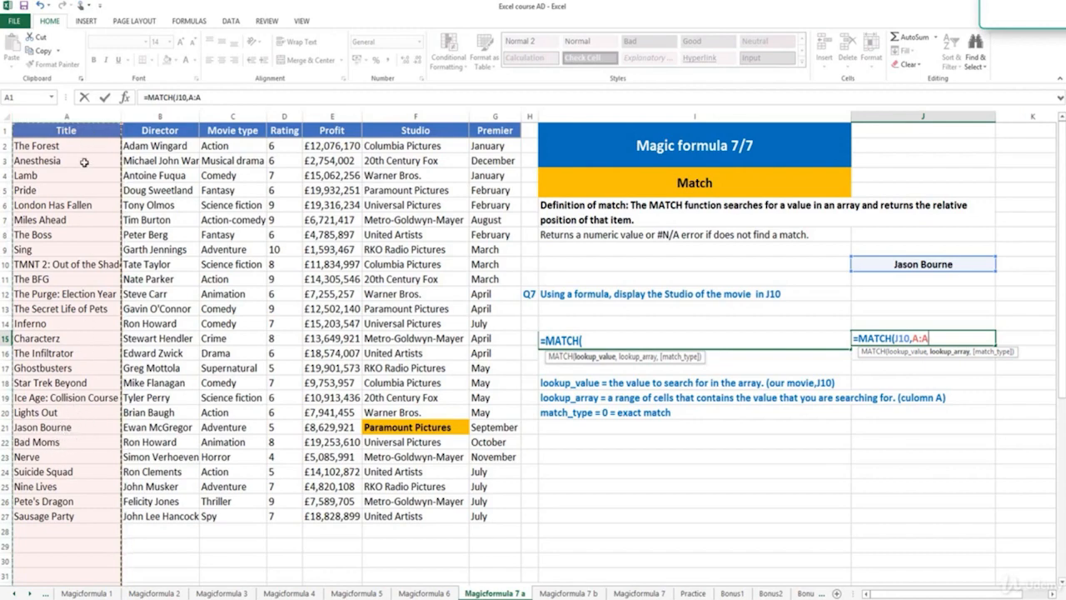
type(",")
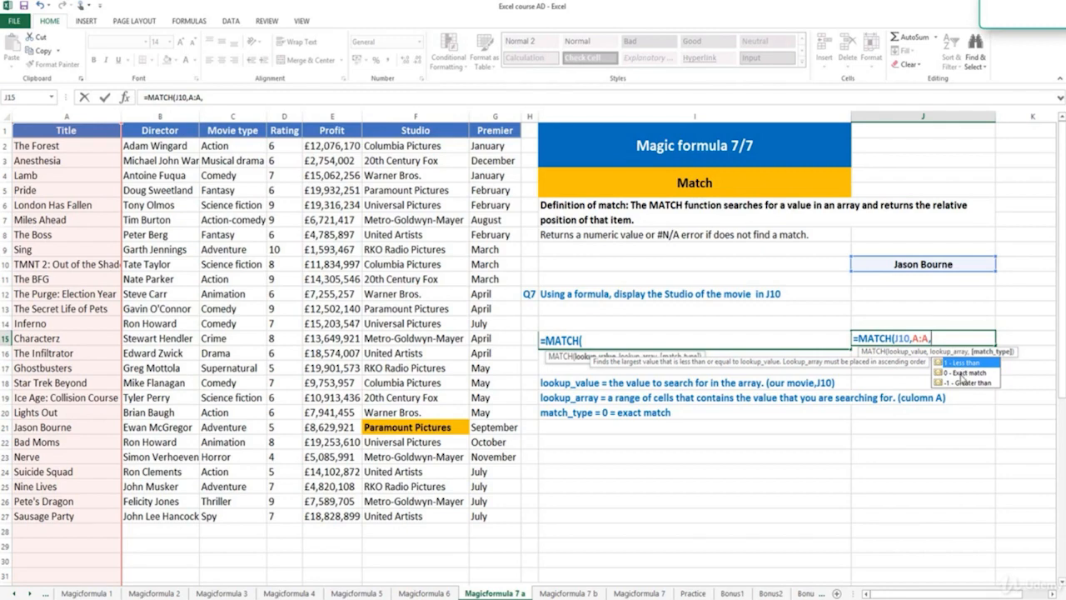
left_click(962, 373)
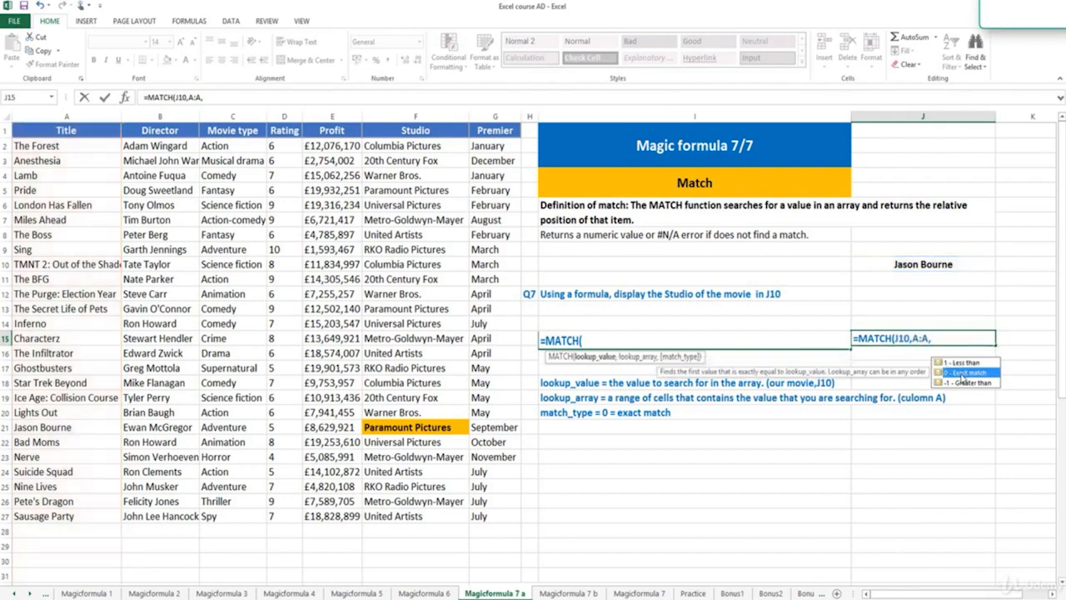
double_click(962, 373)
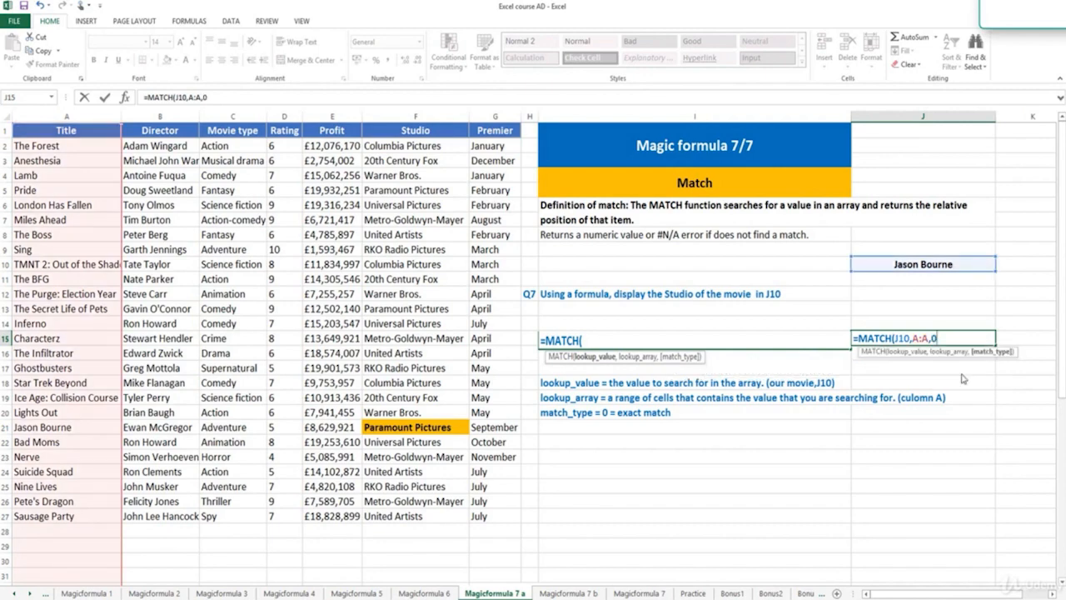
key("Return")
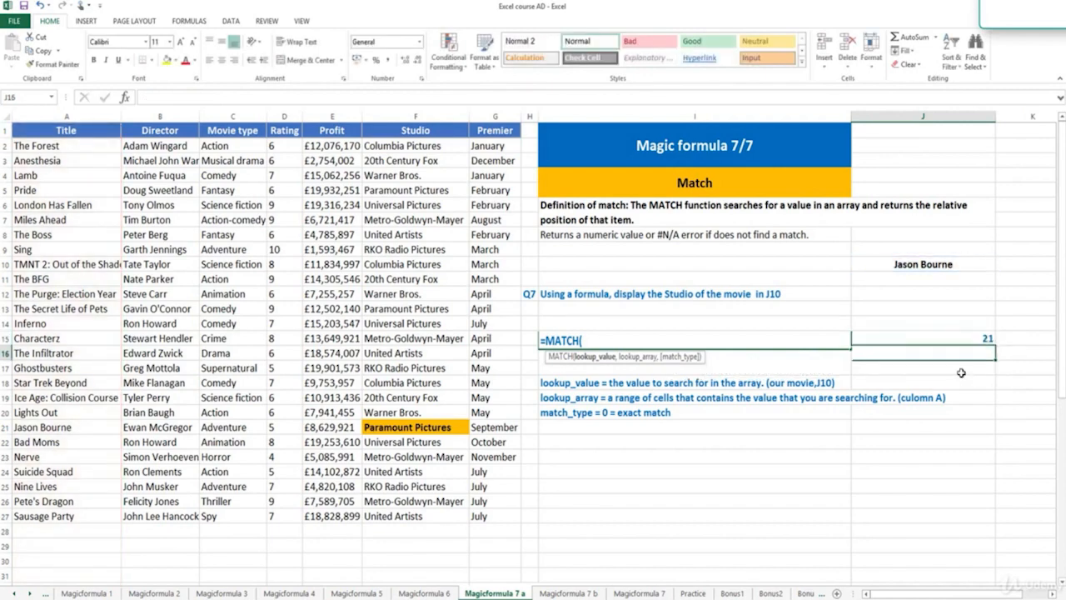
- Fill the MATCH result cell J15, the Jason Bourne title in A21 and the movie cell J10 with yellow
left_click(902, 340)
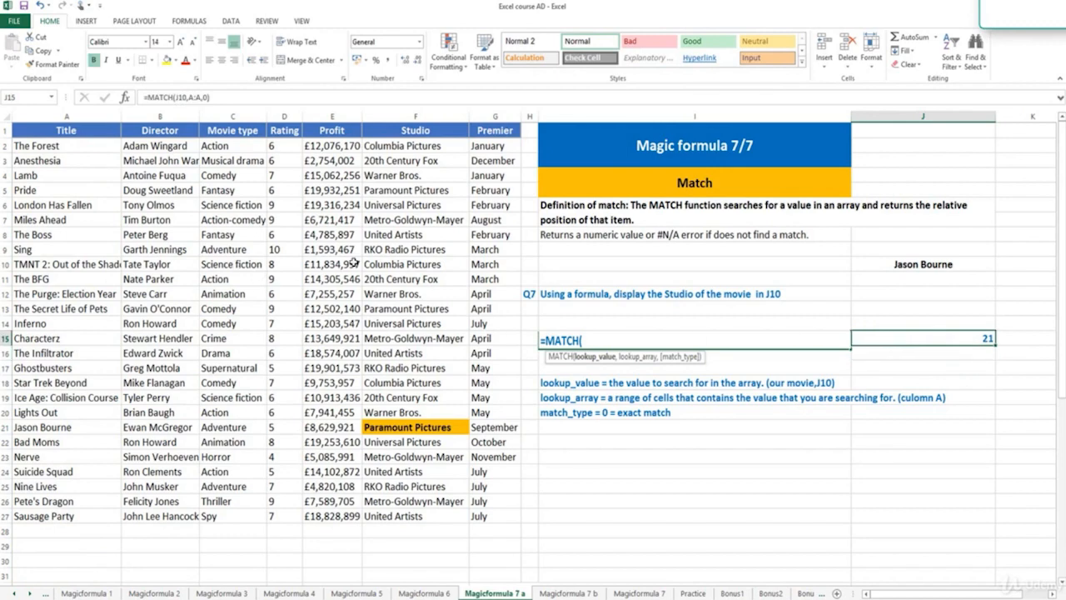
left_click(70, 116)
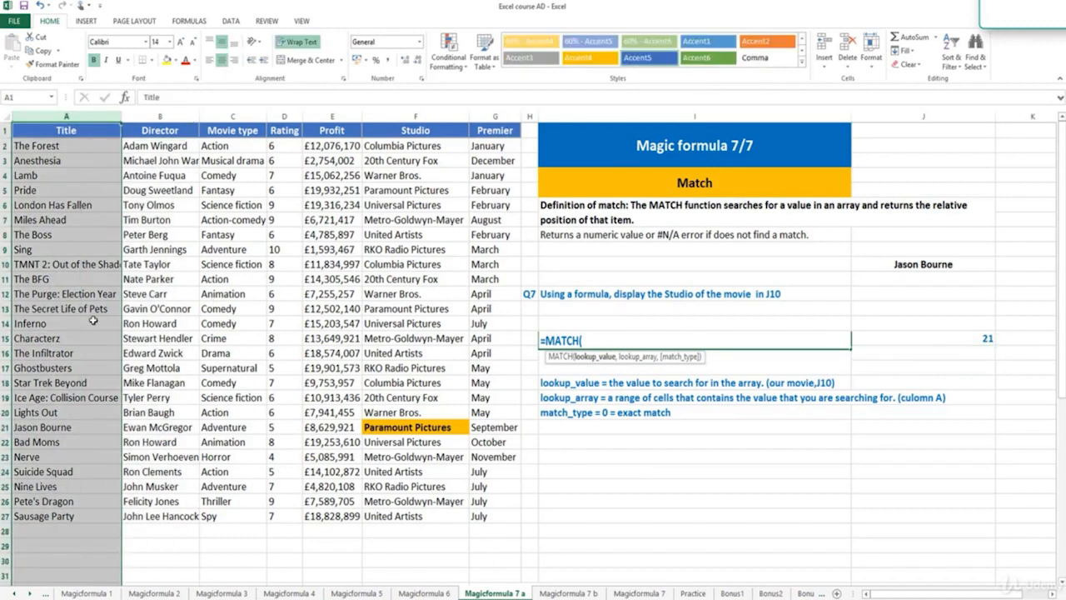
left_click(890, 333)
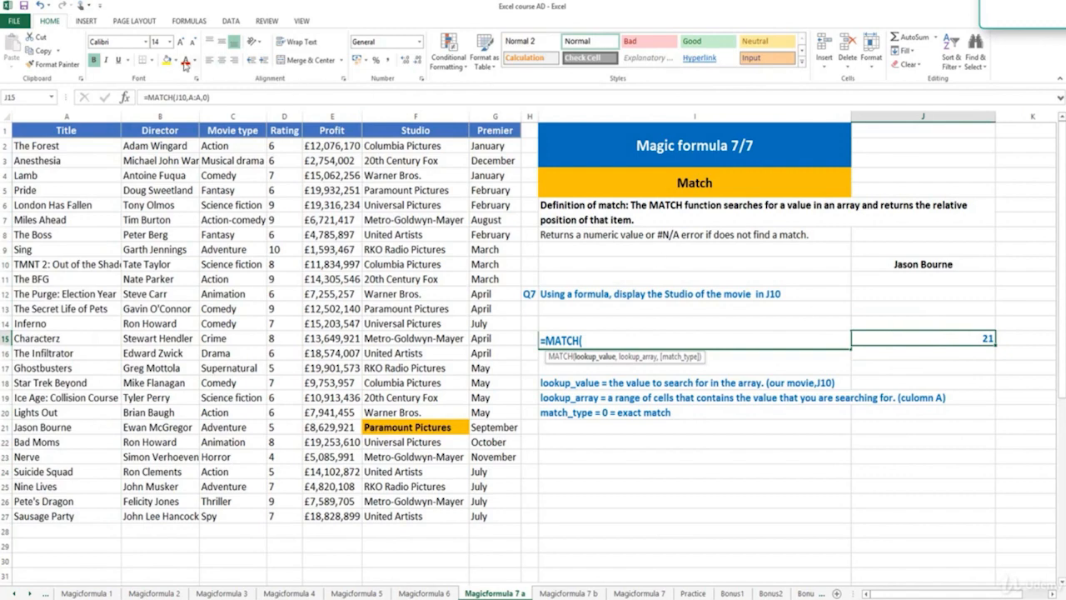
left_click(167, 60)
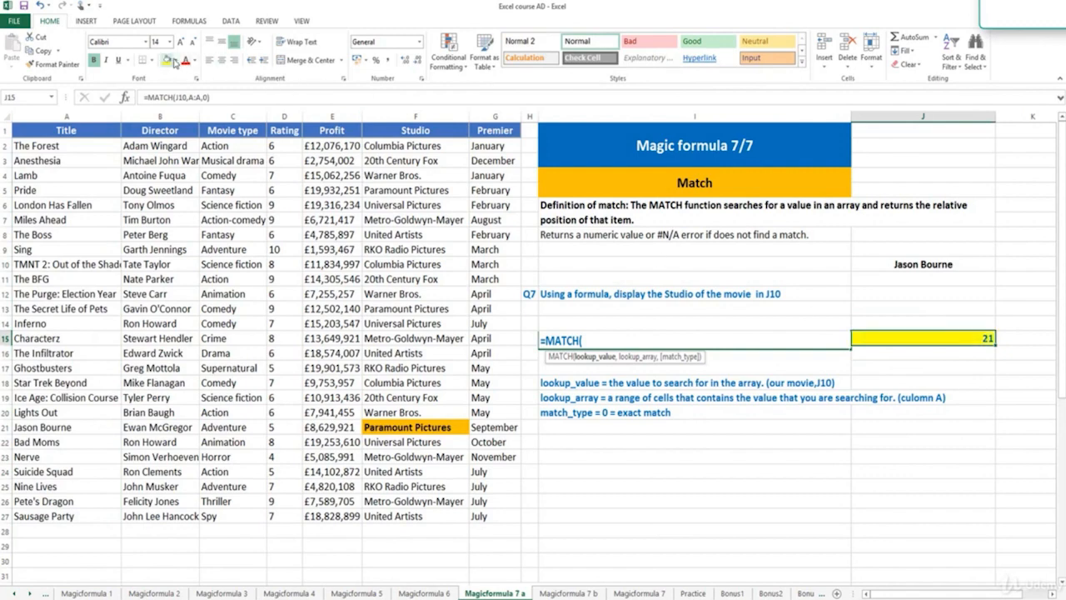
left_click(47, 426)
left_click(169, 61)
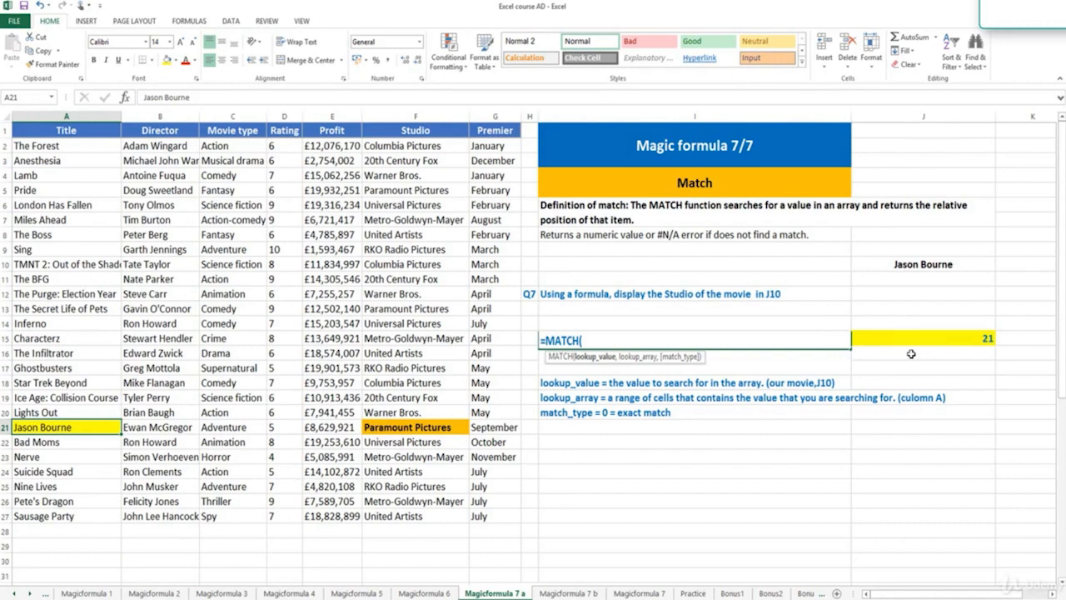
left_click(908, 265)
left_click(168, 60)
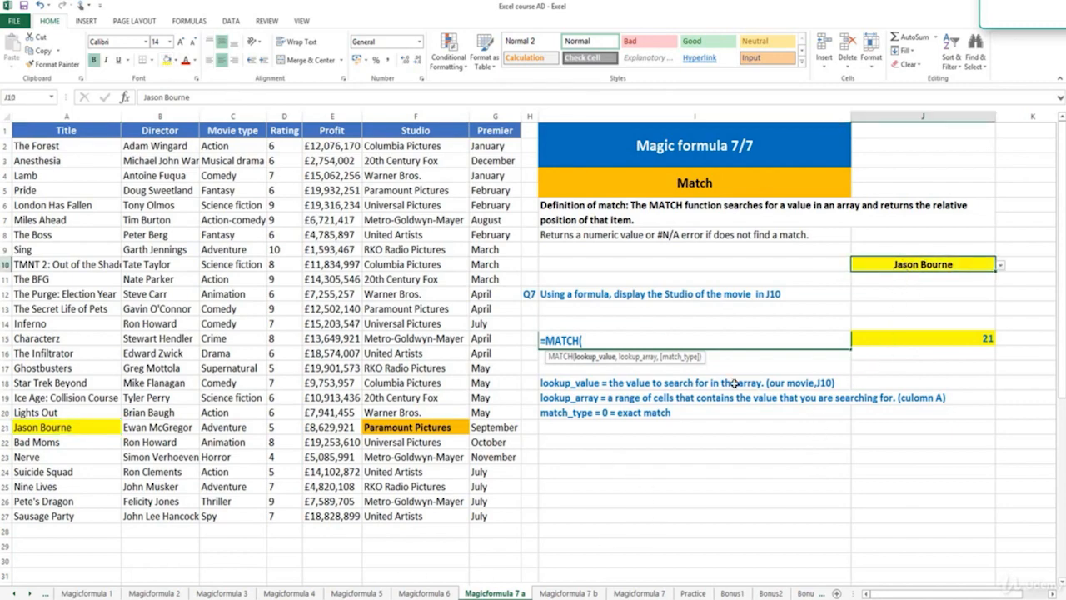
- Test the MATCH formula by removing the first letter of Jason Bourne in A21, and undo that edit
left_click(50, 425)
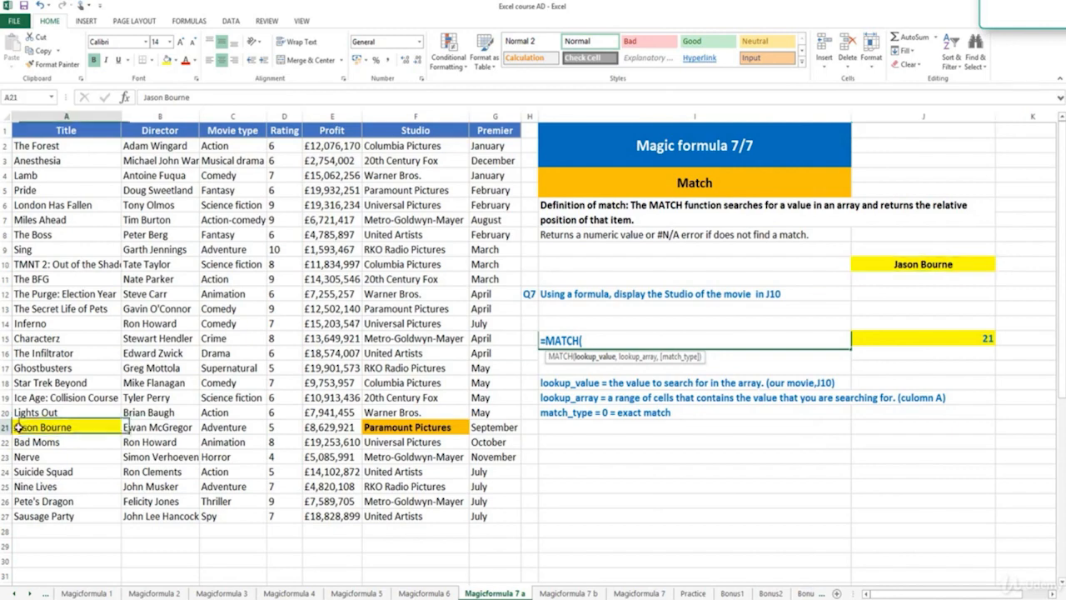
double_click(15, 426)
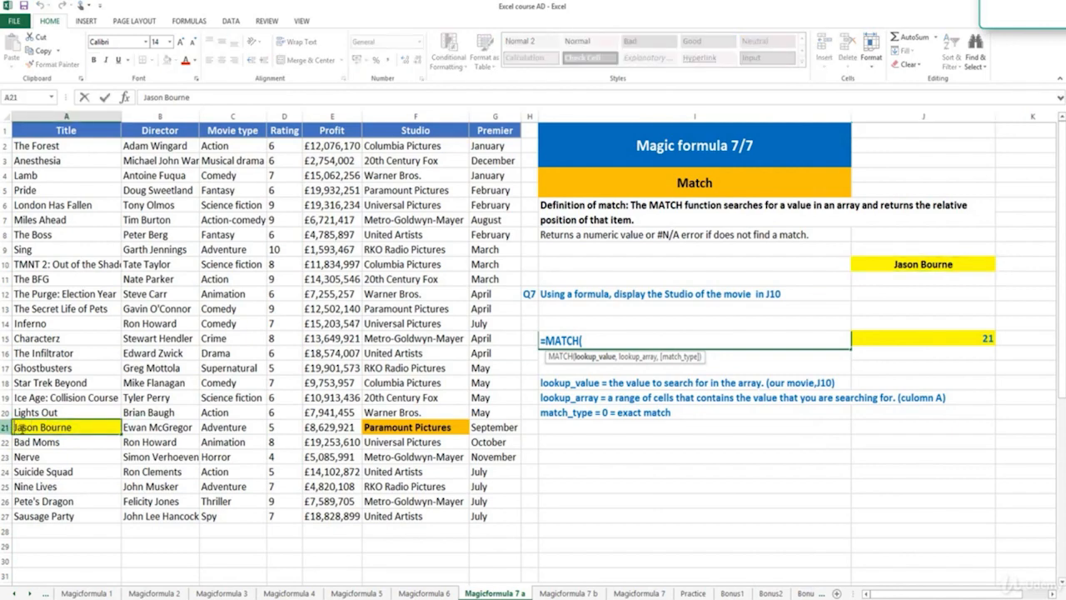
key("Delete")
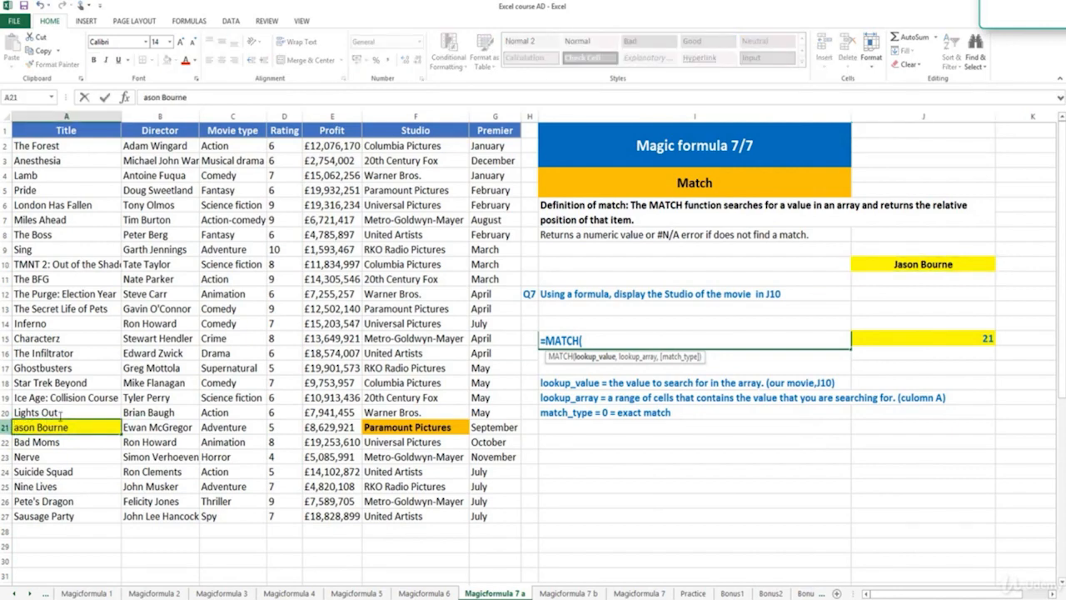
key("Return")
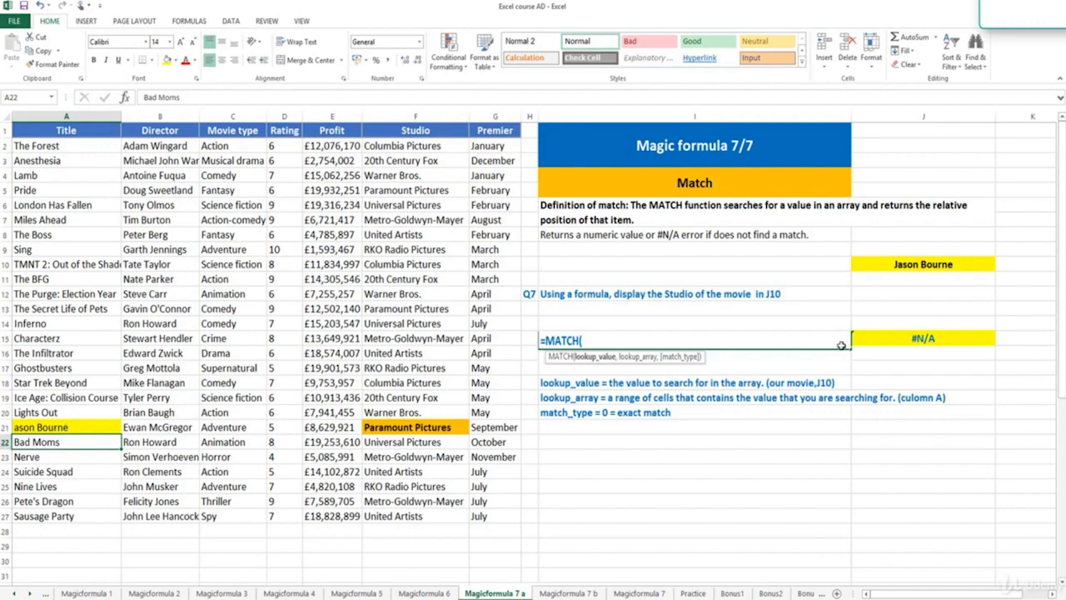
left_click(39, 5)
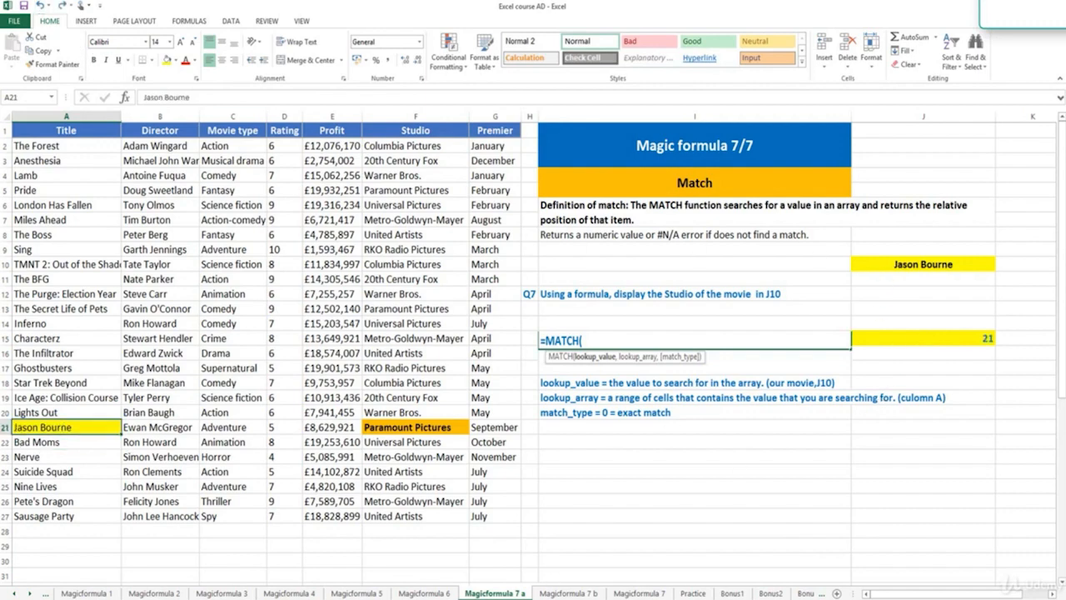
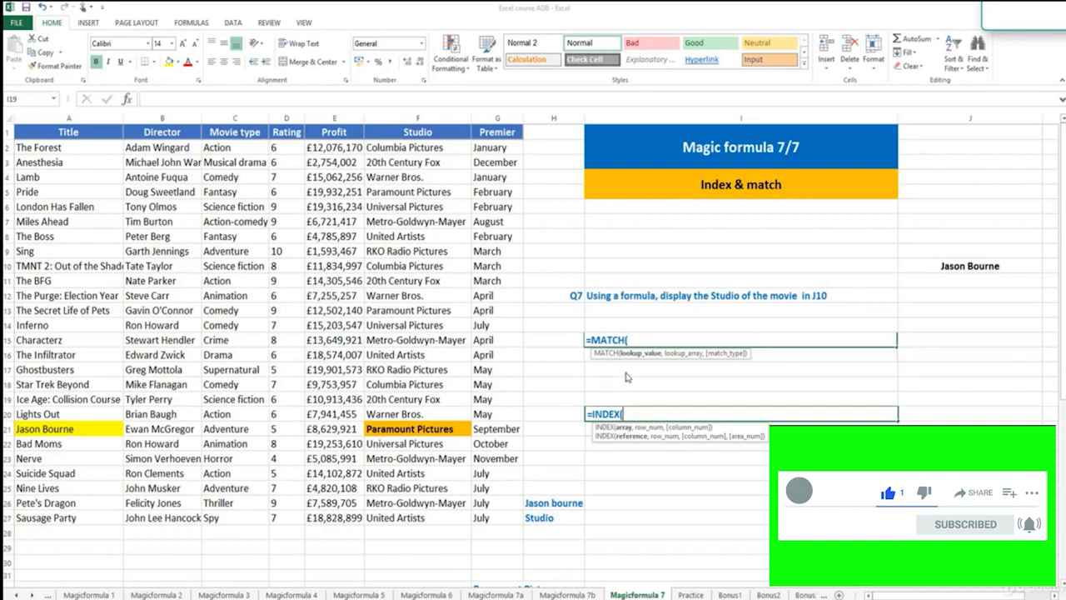
- Examine the Q7 question and the MATCH and INDEX syntax pictures on the Magicformula 7 sheet
left_click(750, 293)
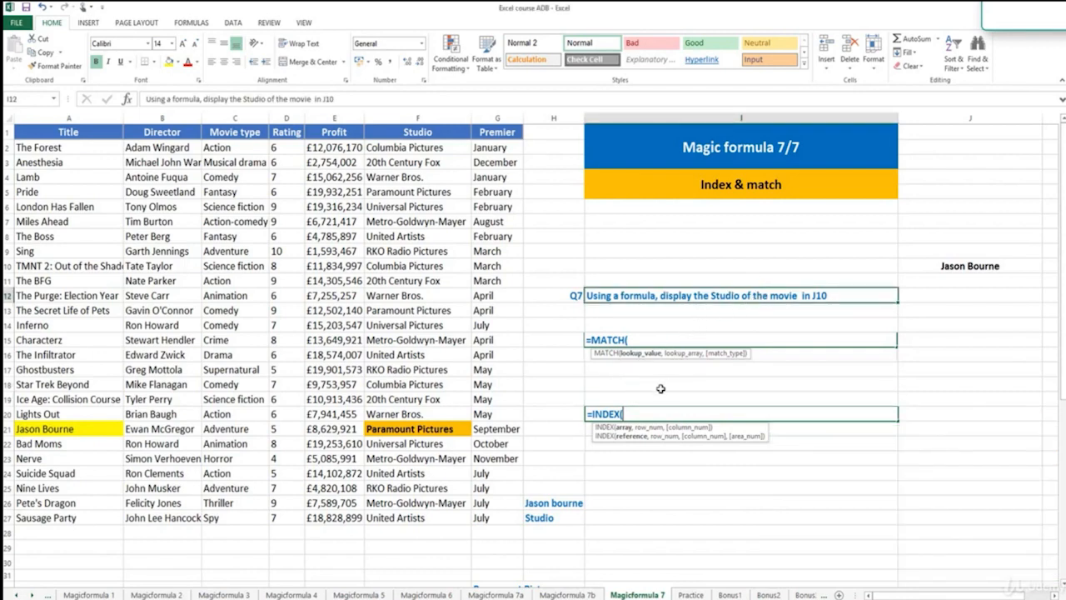
left_click(637, 414)
left_click(654, 360)
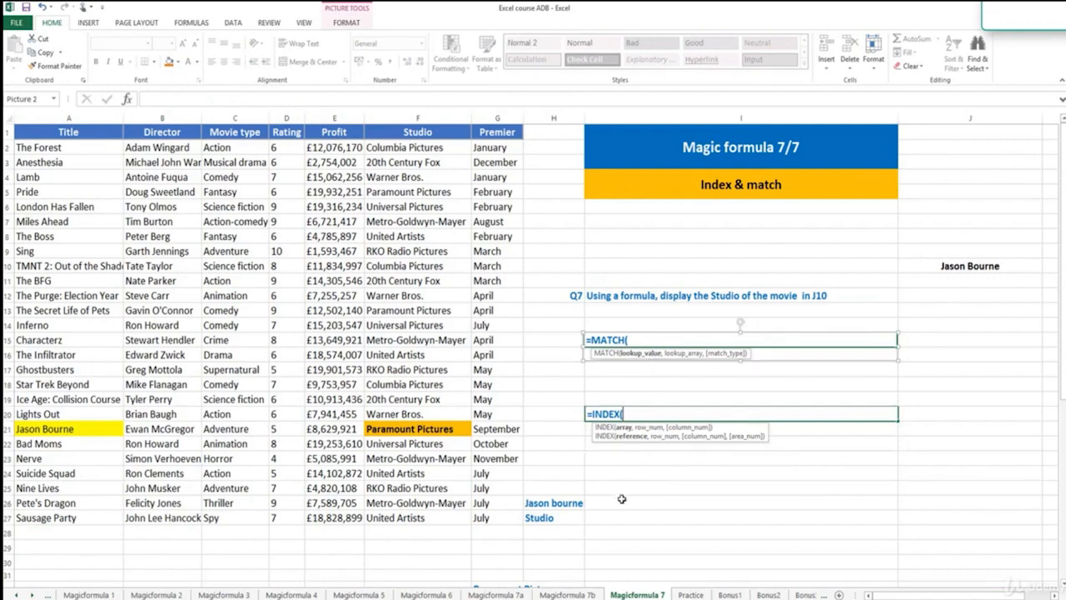
left_click(637, 428)
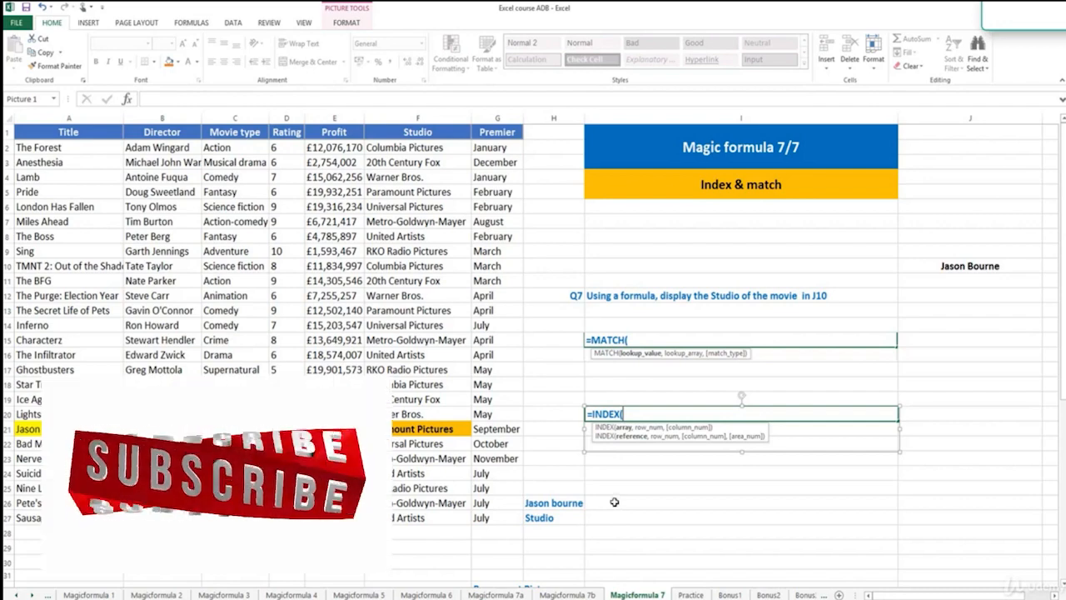
left_click(614, 501)
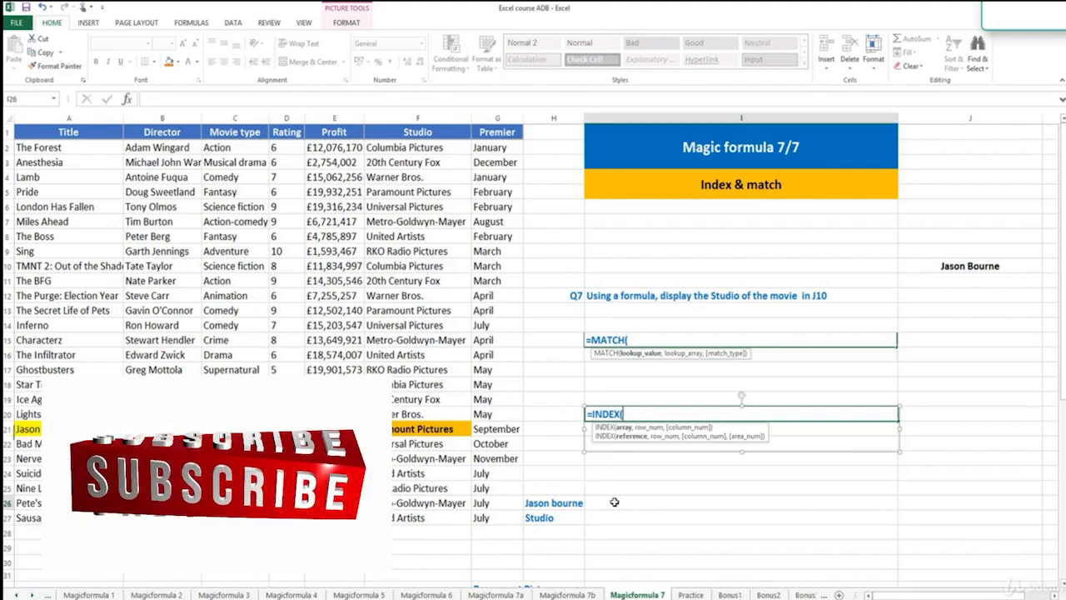
- Add list data validation to H26 with the movie titles in A2:A27 as its source
left_click(560, 503)
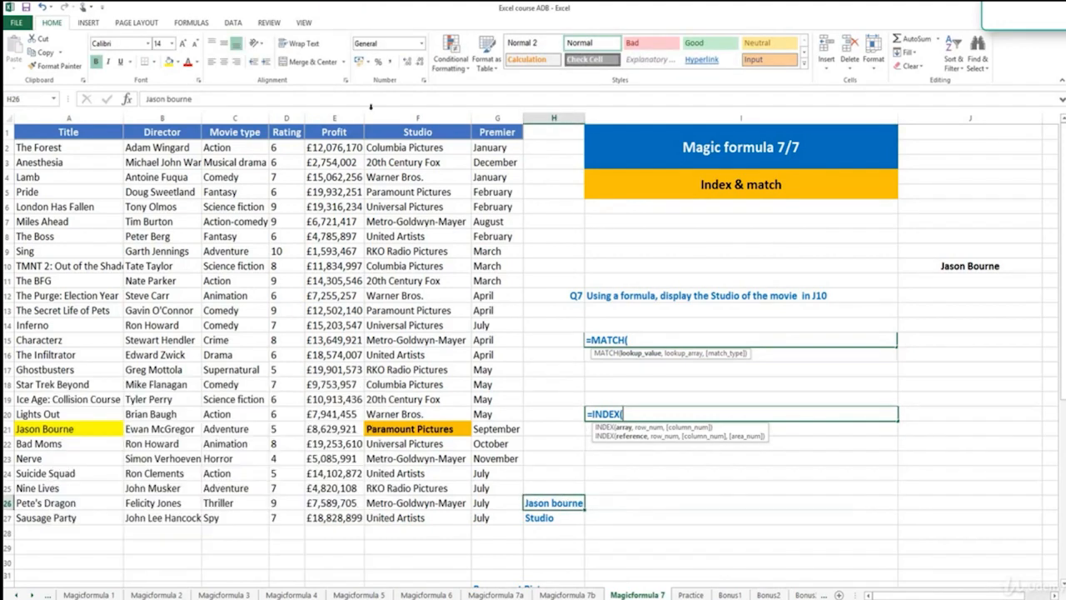
left_click(233, 22)
left_click(462, 66)
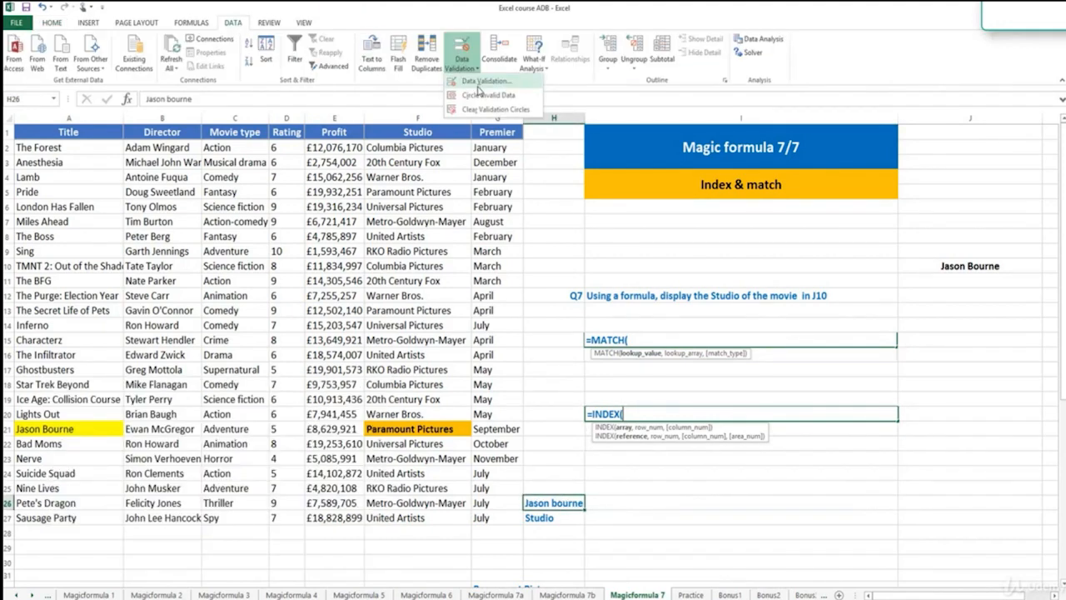
left_click(481, 90)
left_click(849, 460)
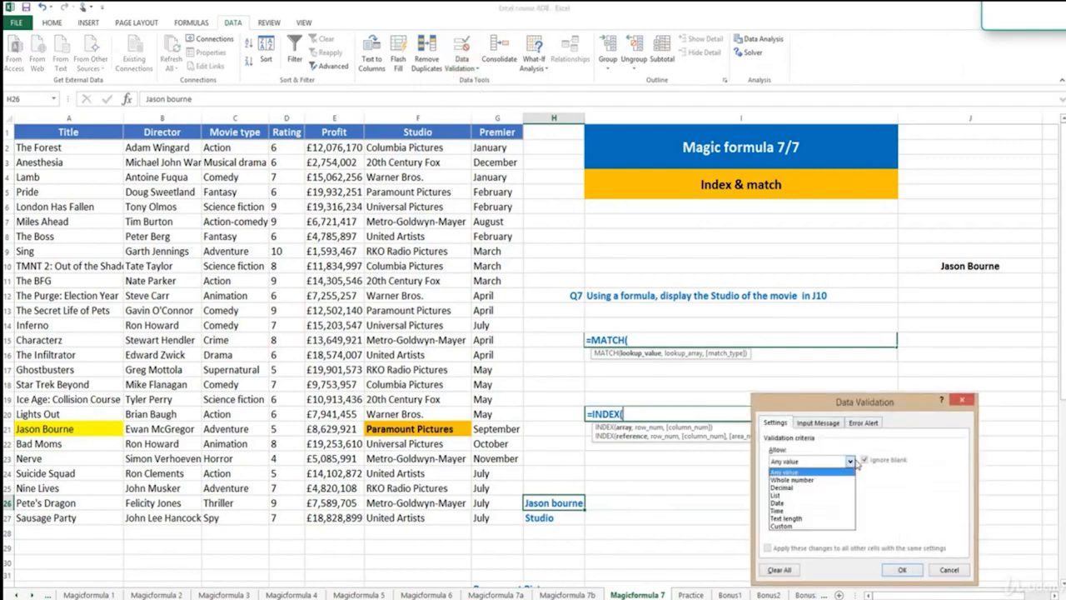
left_click(819, 492)
left_click(914, 509)
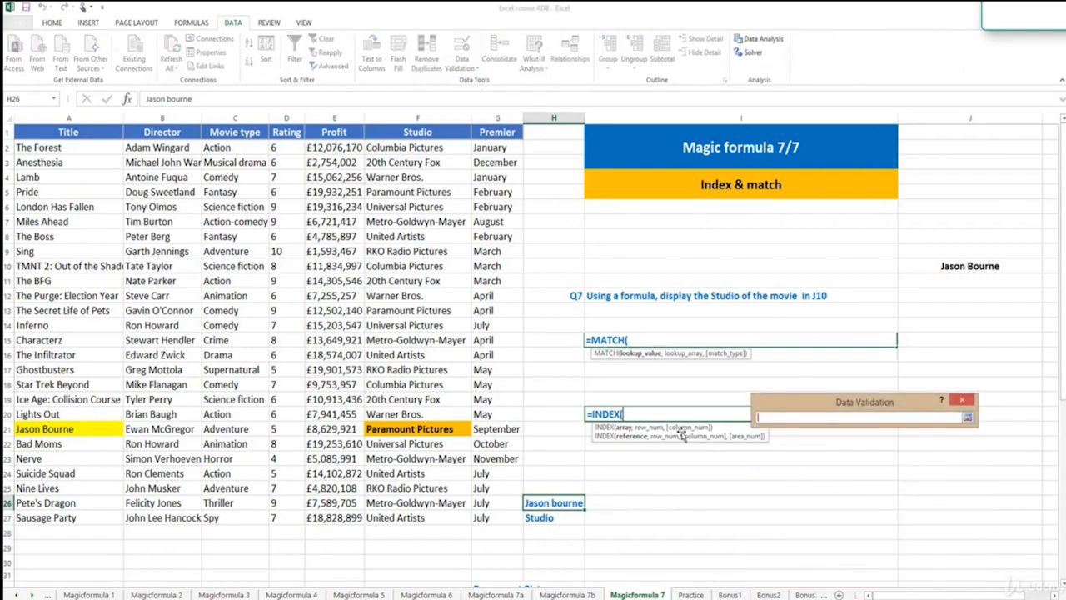
left_click_drag(72, 154, 105, 515)
key("Return")
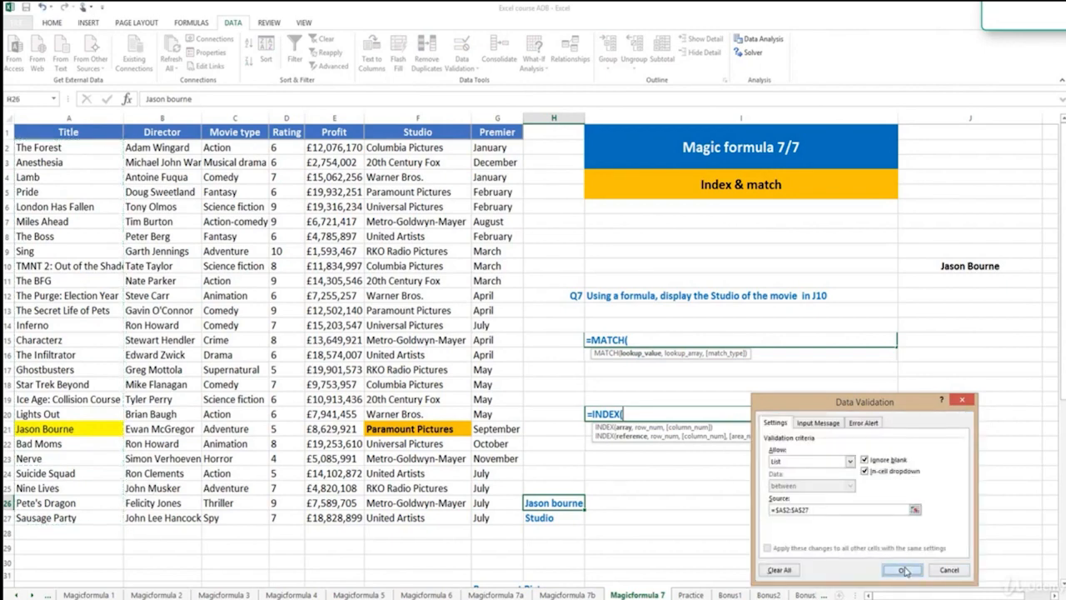
left_click(898, 570)
- Try the list in H26 by choosing Bad Moms, and set the cell back to Jason Bourne
left_click(589, 504)
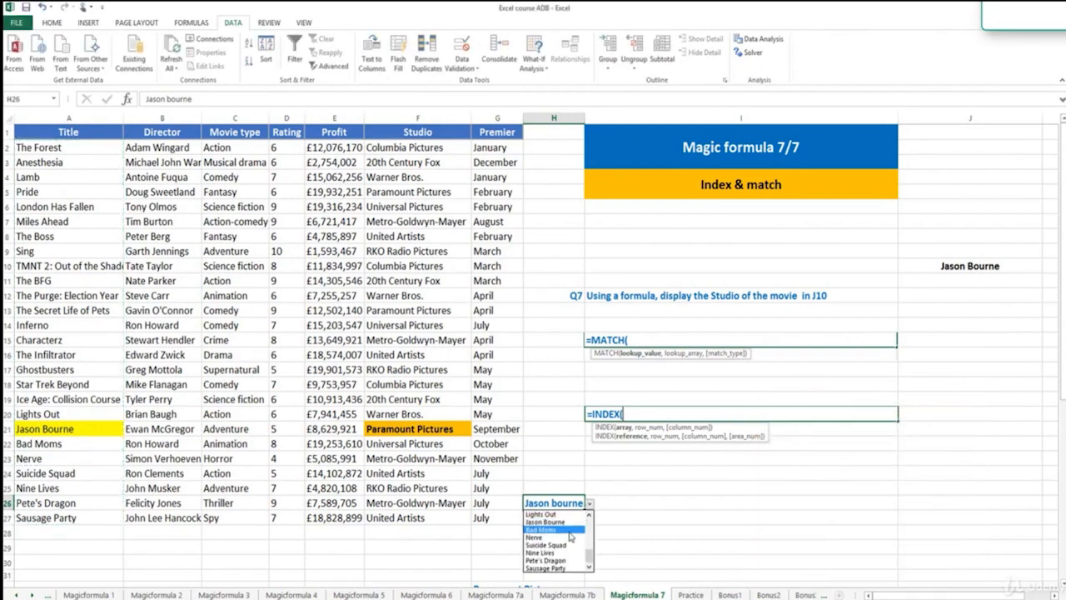
left_click(571, 531)
left_click(595, 507)
left_click(581, 504)
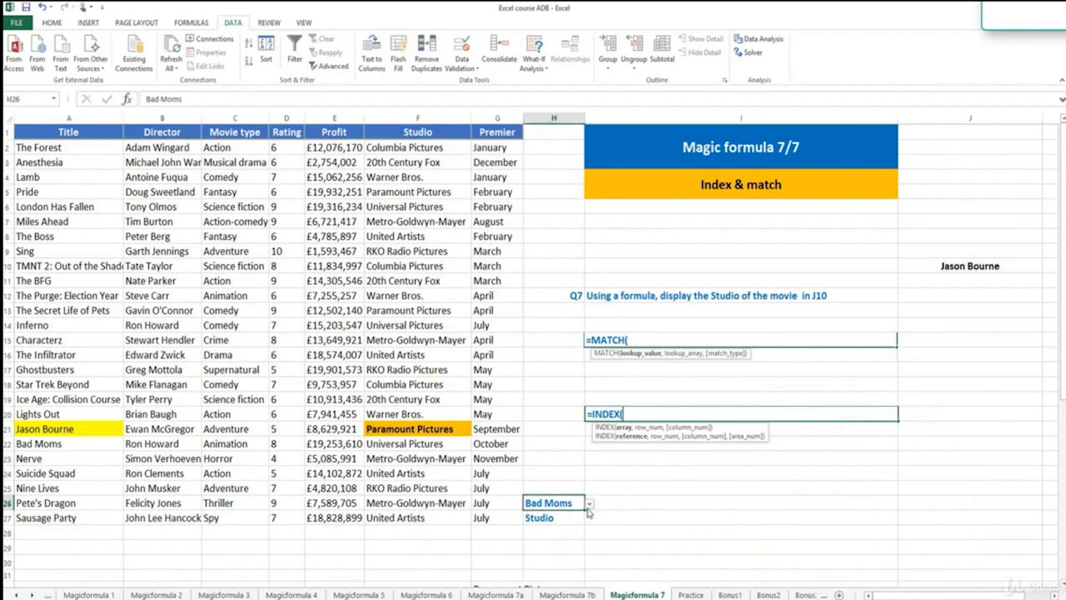
left_click(589, 504)
left_click(579, 517)
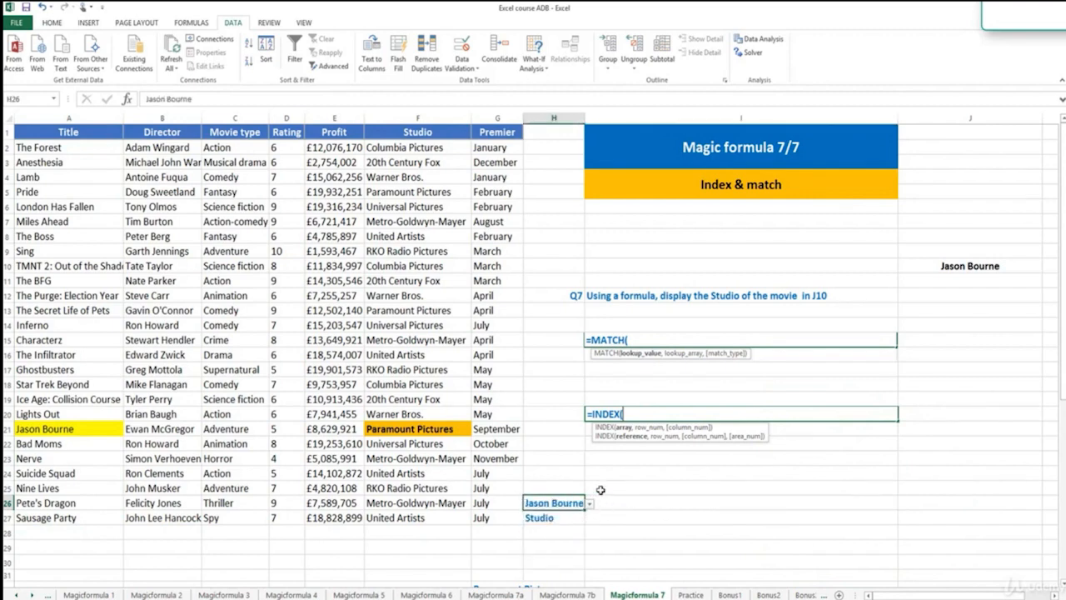
left_click(614, 504)
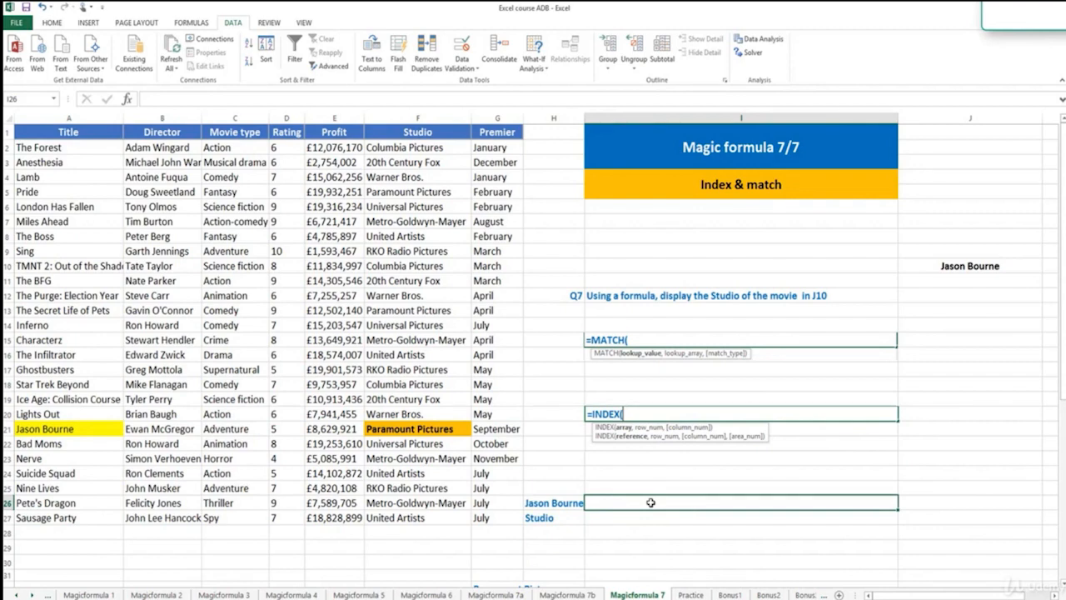
- Enter =MATCH(H26,A:A,) in I26 to find the row of the chosen movie, and check it against Jason Bourne's row
left_click(106, 428)
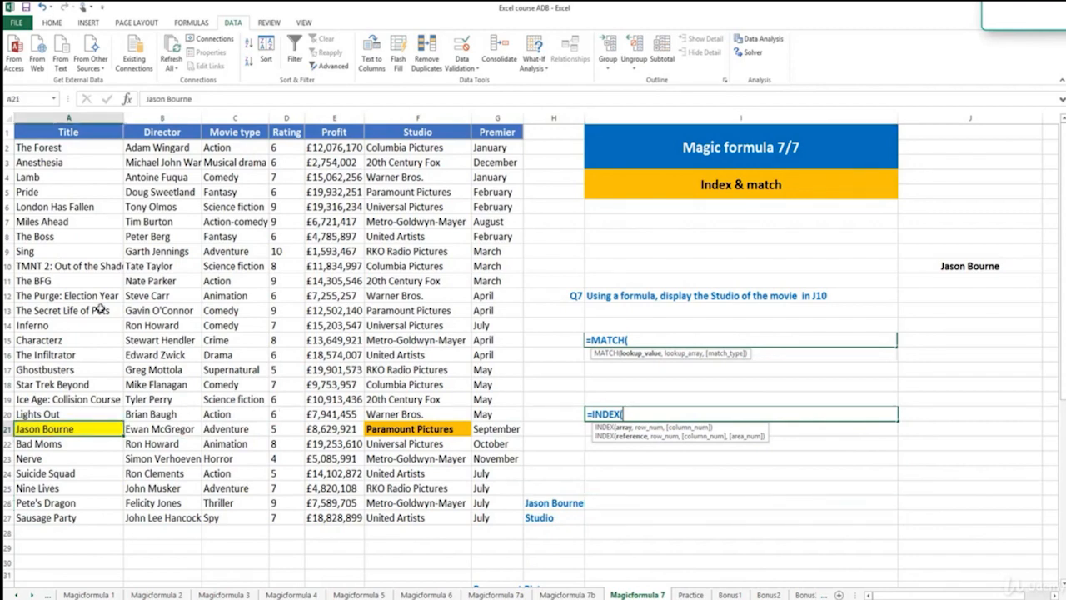
left_click(94, 117)
left_click(79, 429)
left_click(611, 498)
type("=MATCH(")
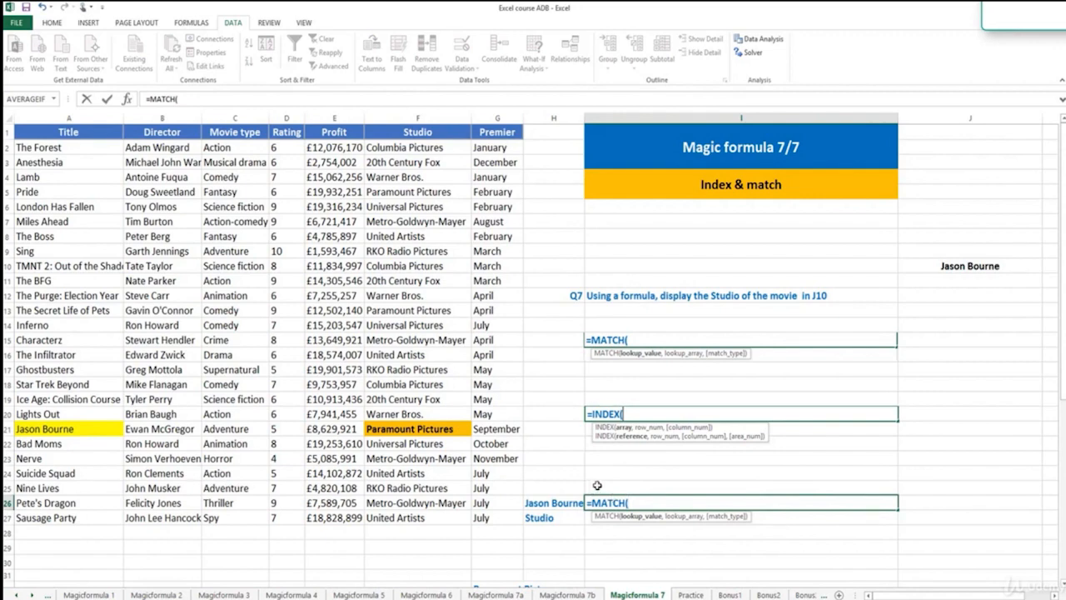
left_click(551, 500)
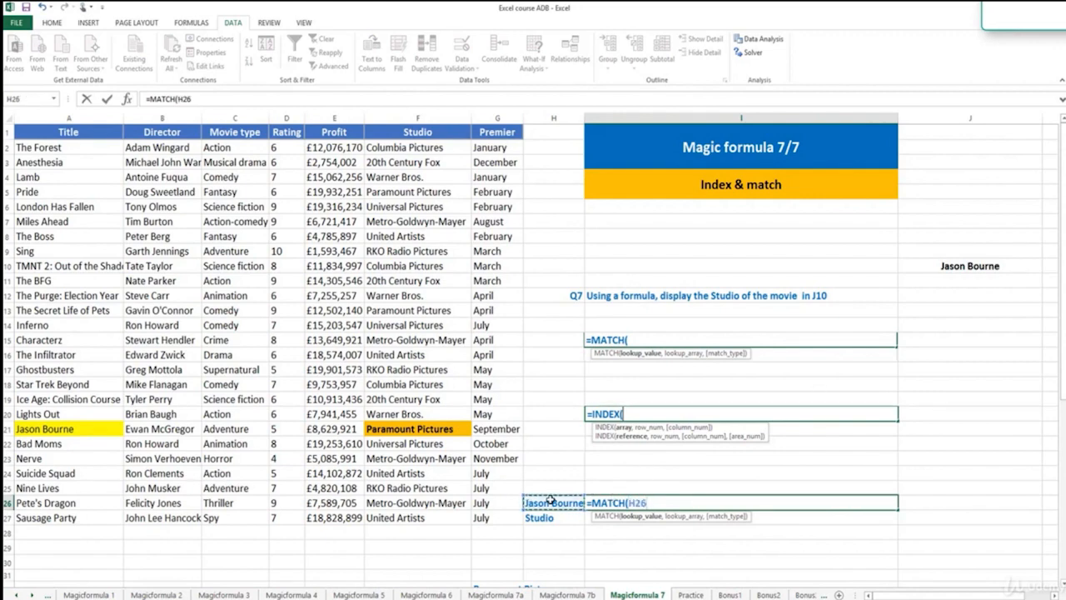
type(",")
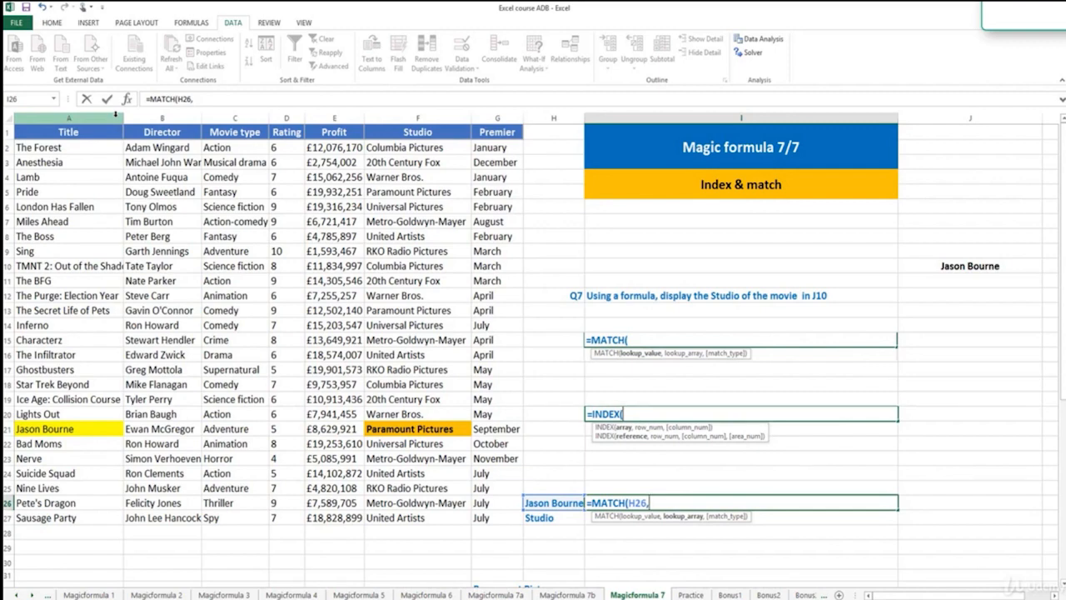
left_click(116, 118)
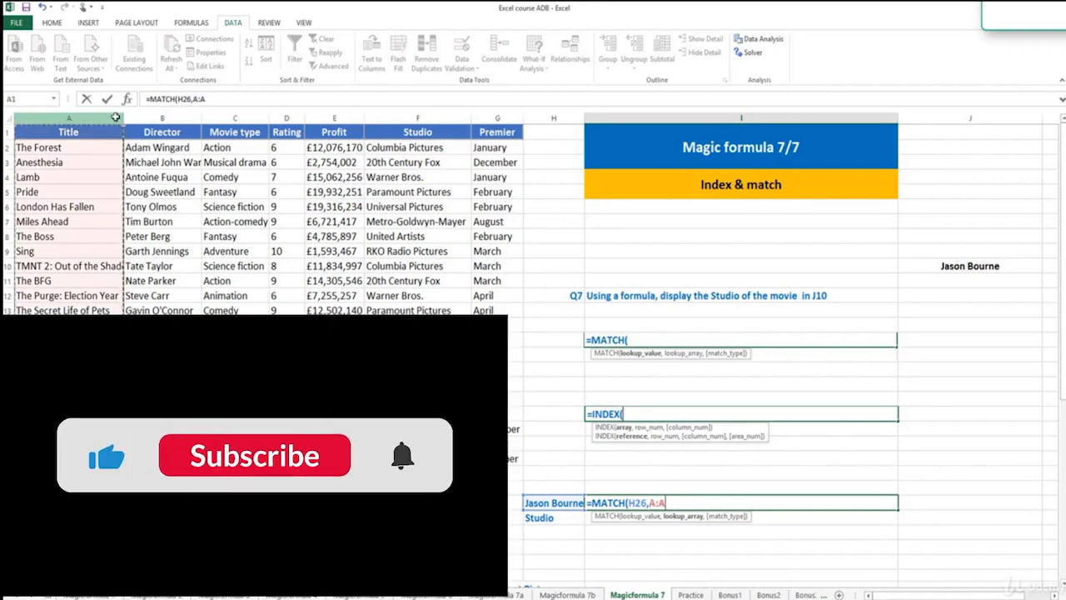
type(",")
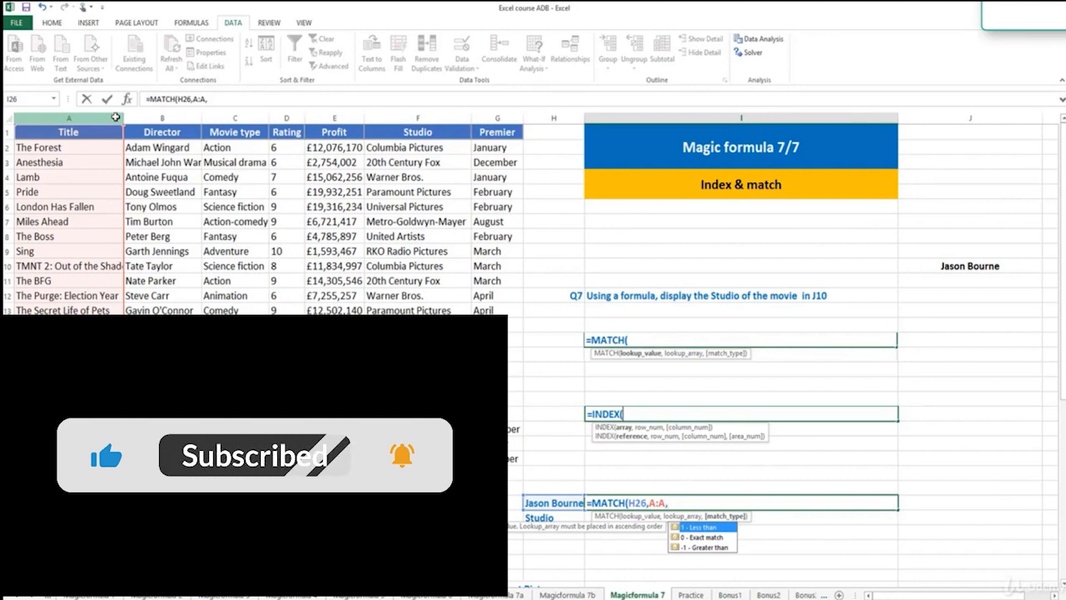
key("Down")
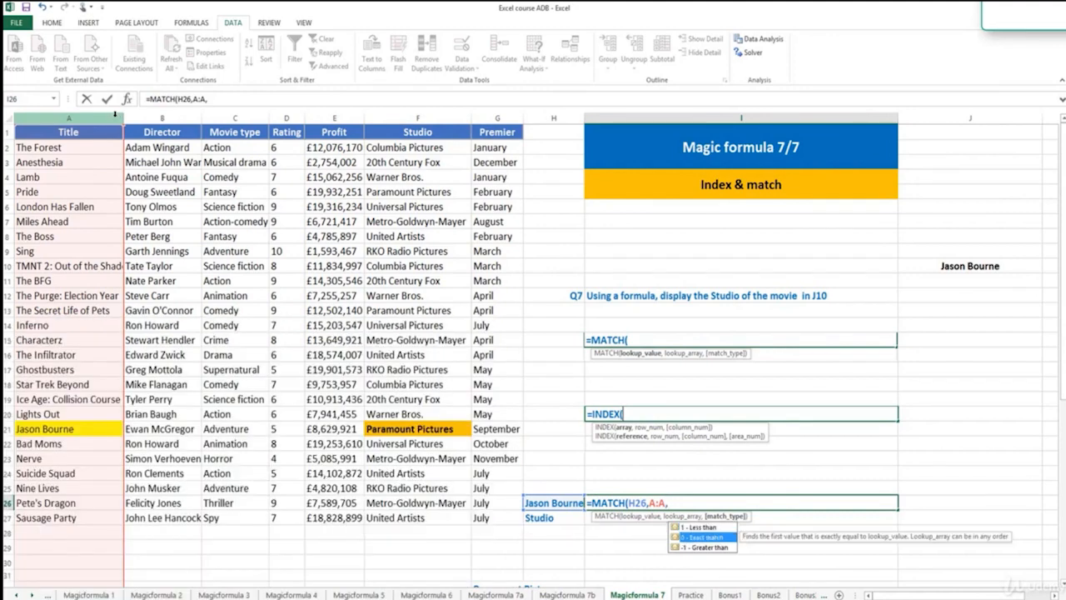
type(")")
key("Return")
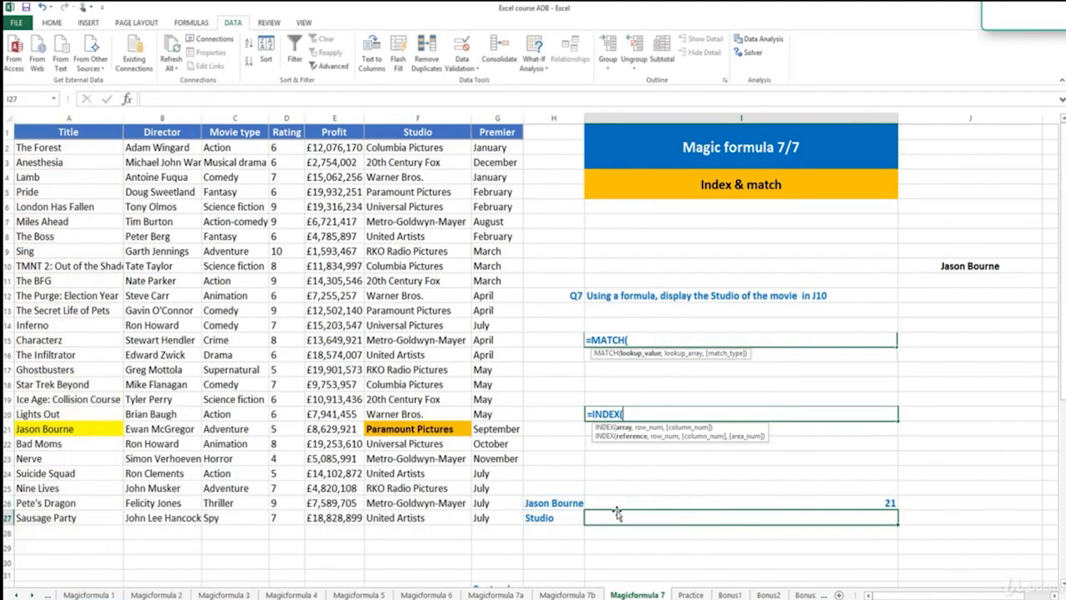
left_click(79, 426)
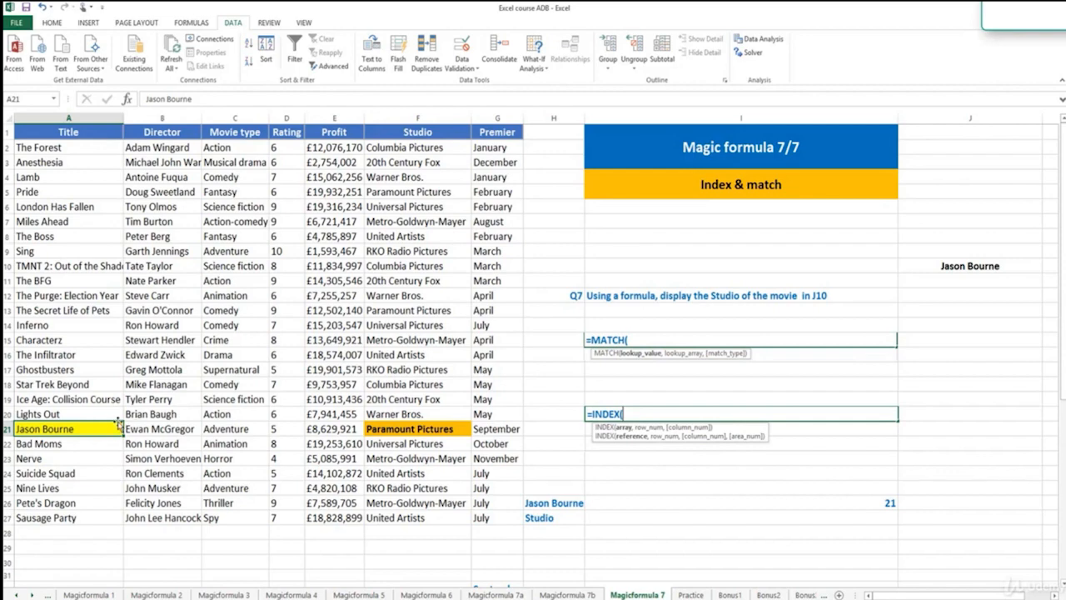
- Enter a MATCH formula in I27 that finds H27 in the header row A1:G1 with match type 0
left_click(671, 518)
type("=MATCH(")
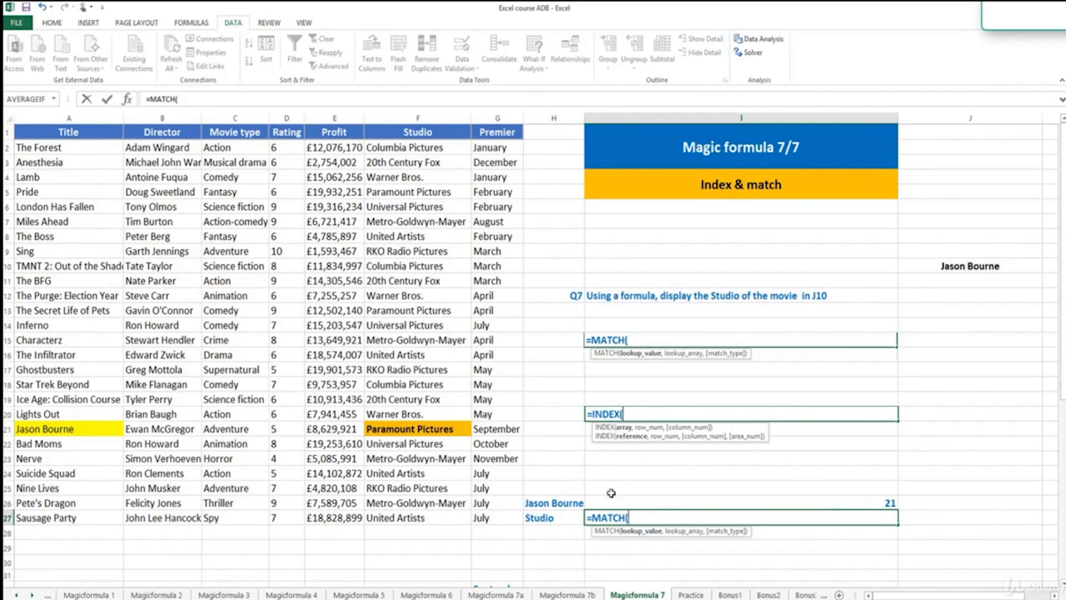
left_click(566, 516)
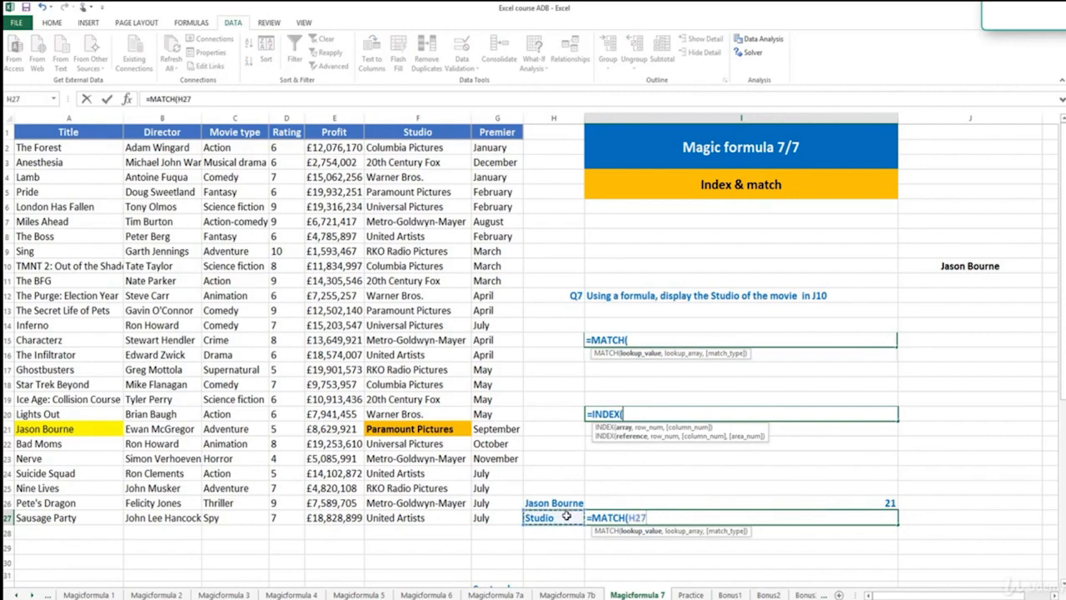
type(",")
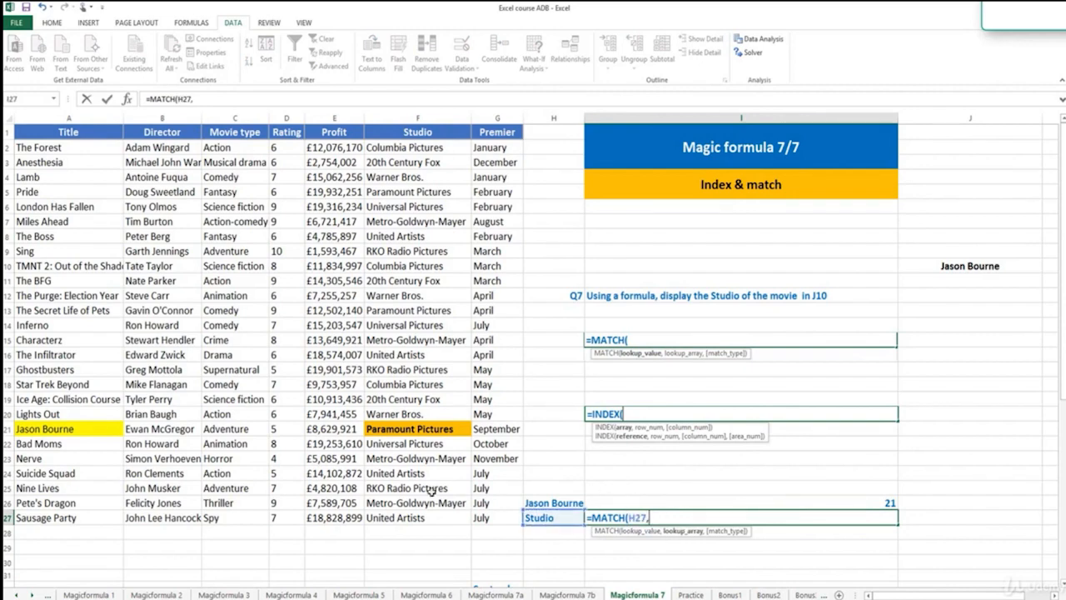
left_click_drag(85, 129, 486, 131)
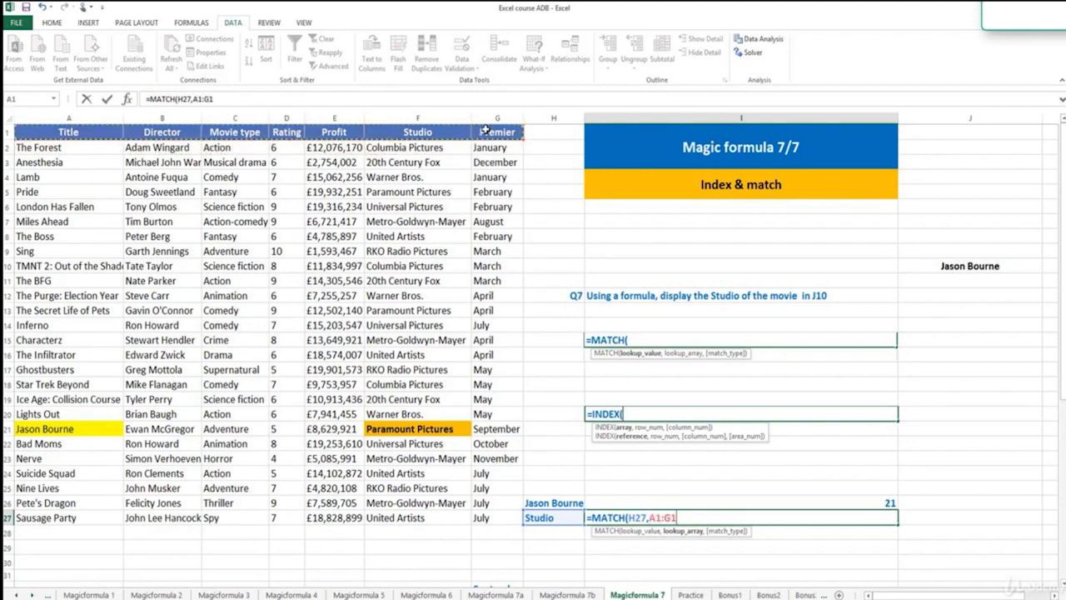
type(",0")
key("Return")
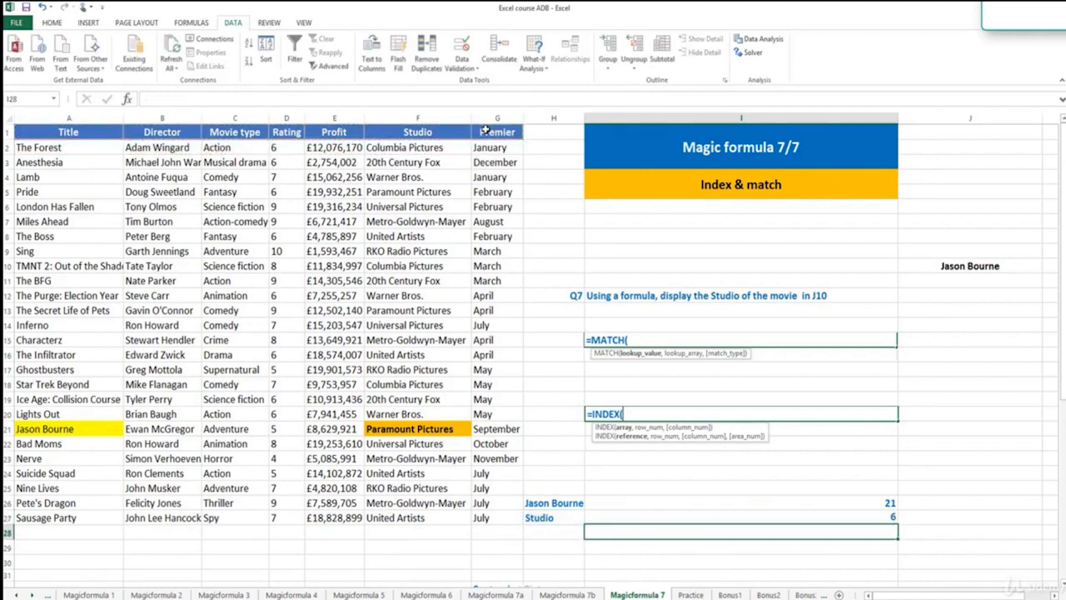
- Count the column headers from Title across to Studio and compare the position with the MATCH results in I26 and I27
left_click(408, 131)
left_click(110, 132)
left_click(169, 130)
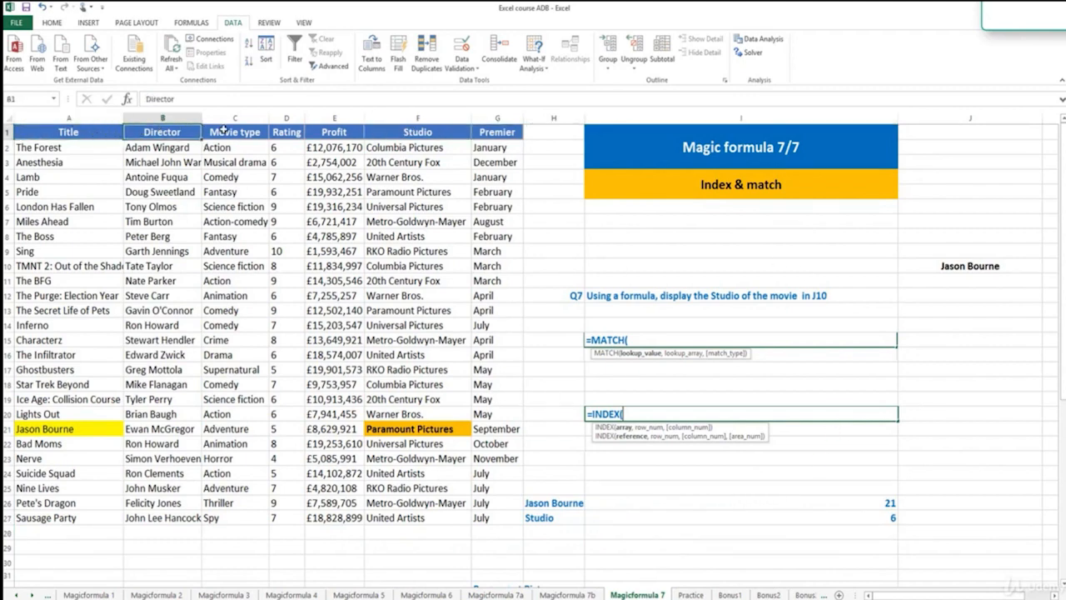
left_click(225, 131)
left_click(284, 131)
left_click(335, 132)
left_click(392, 134)
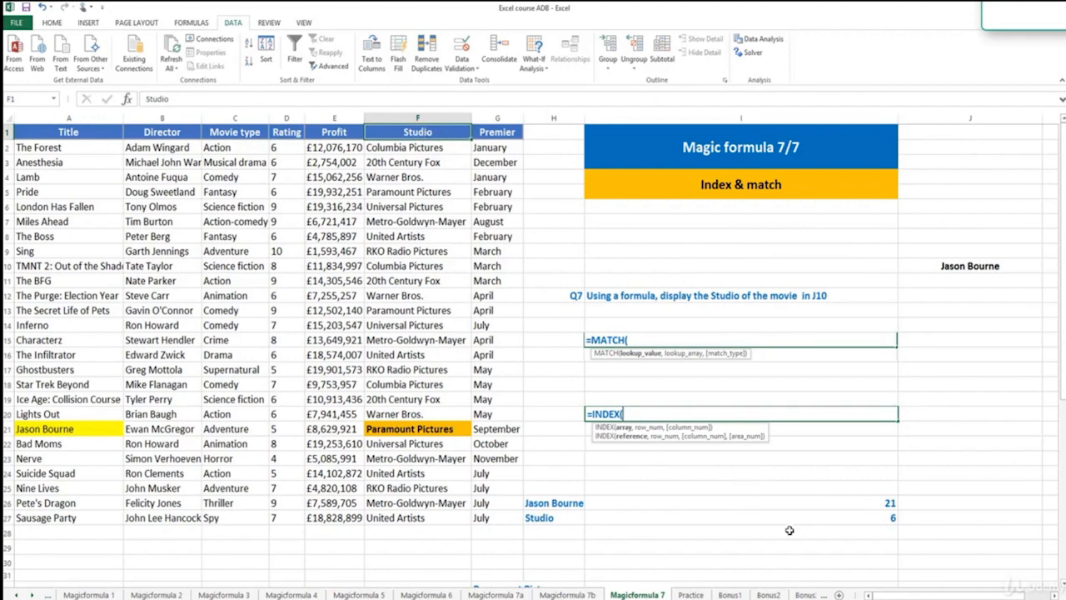
left_click(840, 517)
left_click(838, 503)
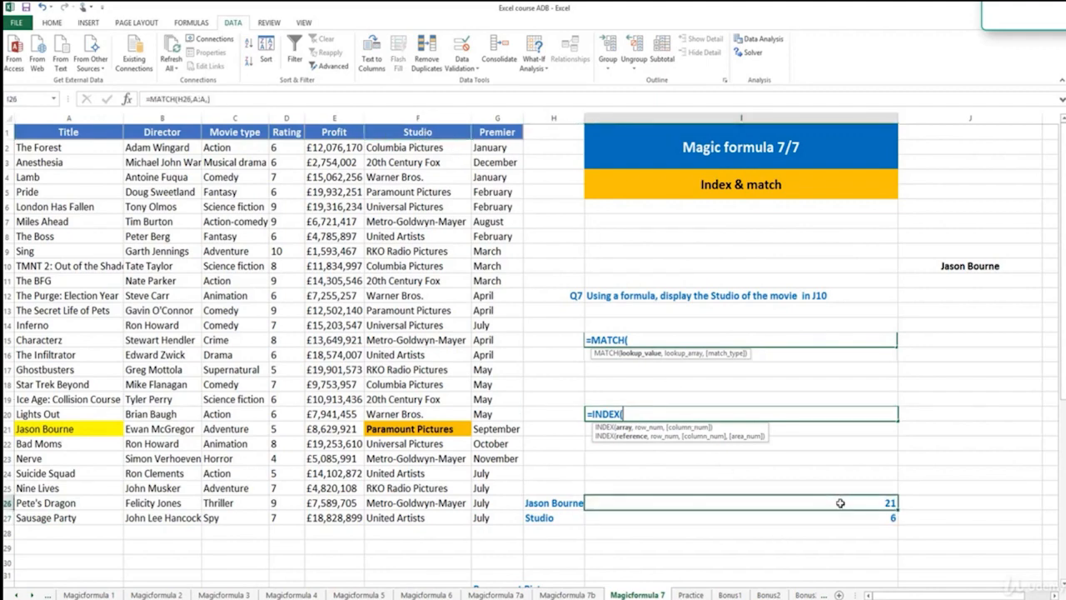
left_click(833, 516)
- Enter an INDEX formula in I28 over columns A:G, with I26 as row number and I27 as column number
left_click(735, 537)
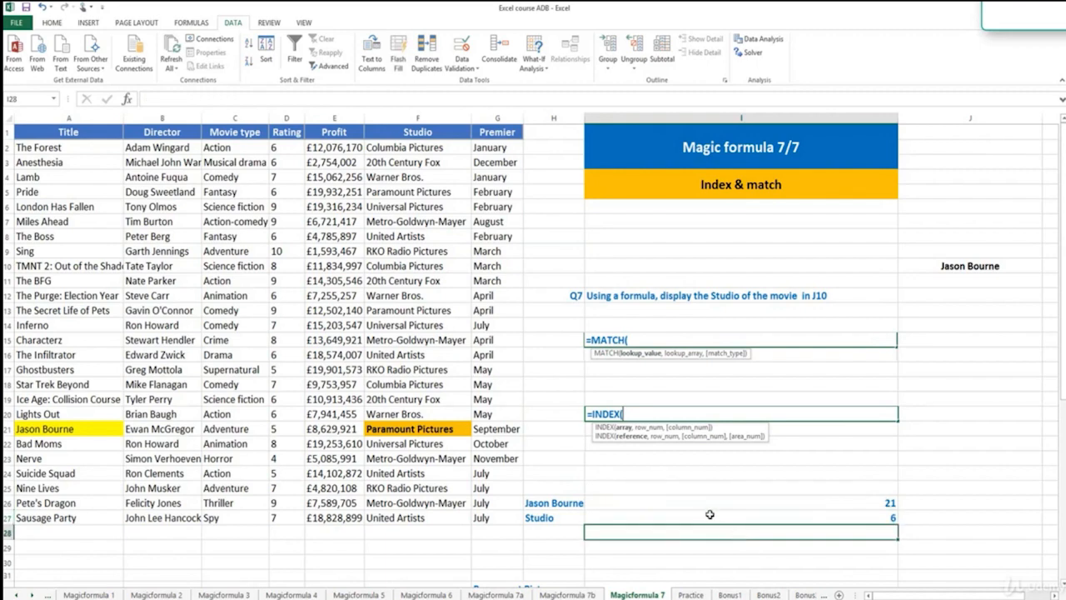
type("=INDEX(")
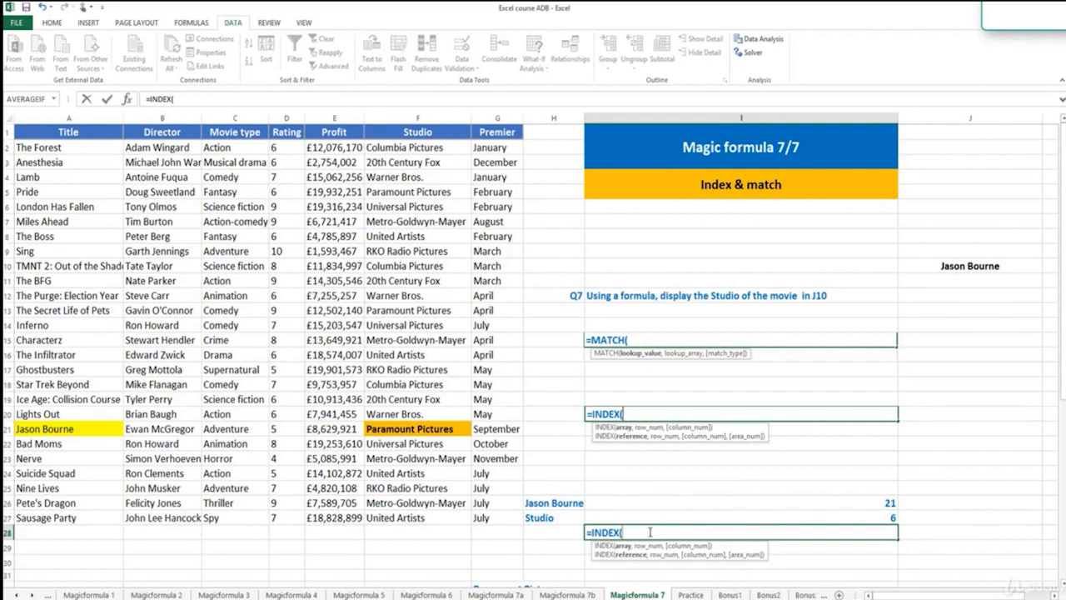
left_click_drag(68, 117, 512, 112)
type(",")
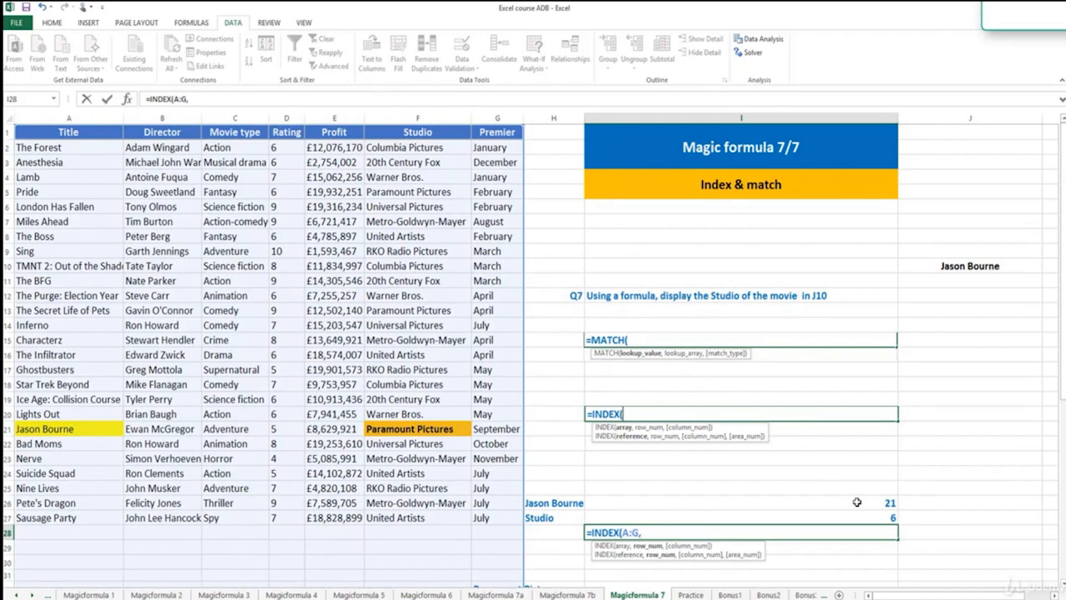
left_click(857, 502)
type(",")
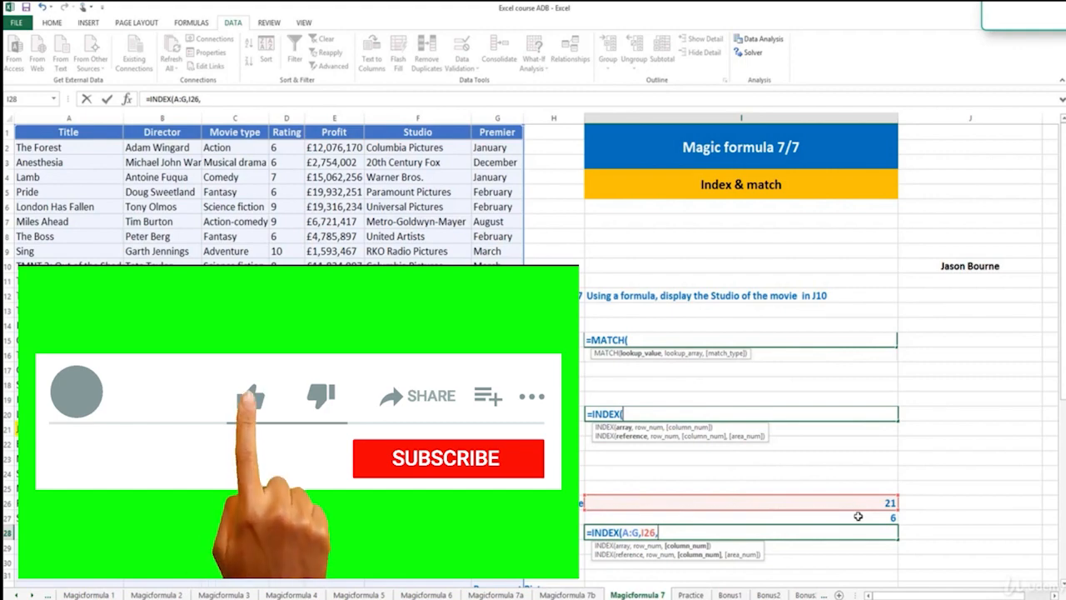
left_click(858, 516)
type(",")
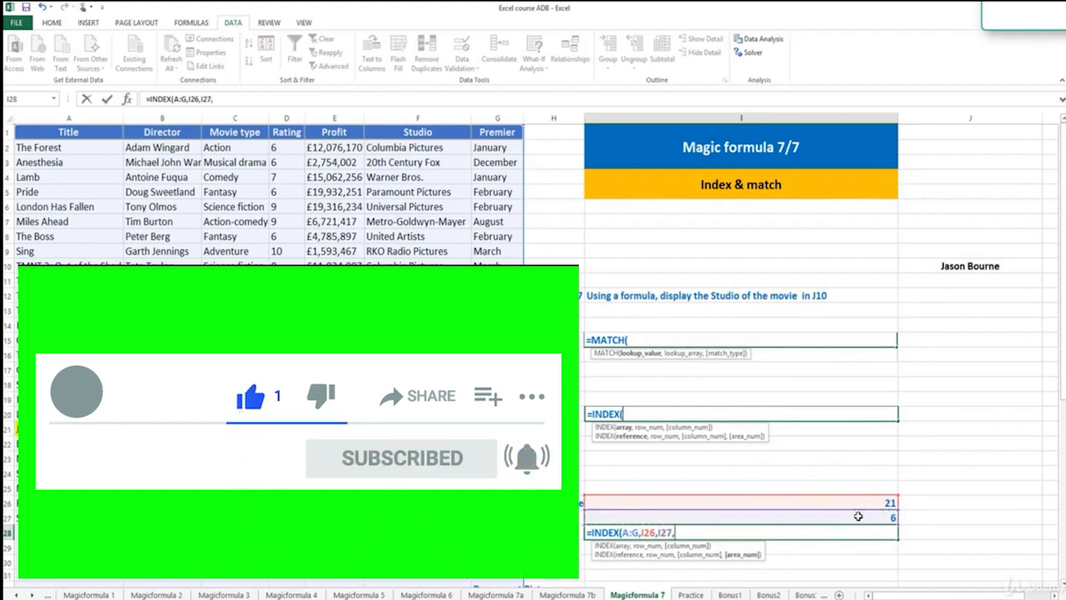
key("BackSpace")
key("Return")
- Check the INDEX result in I28 against the crossing of row 21 and the Studio column, and review the formula's arguments
left_click(744, 524)
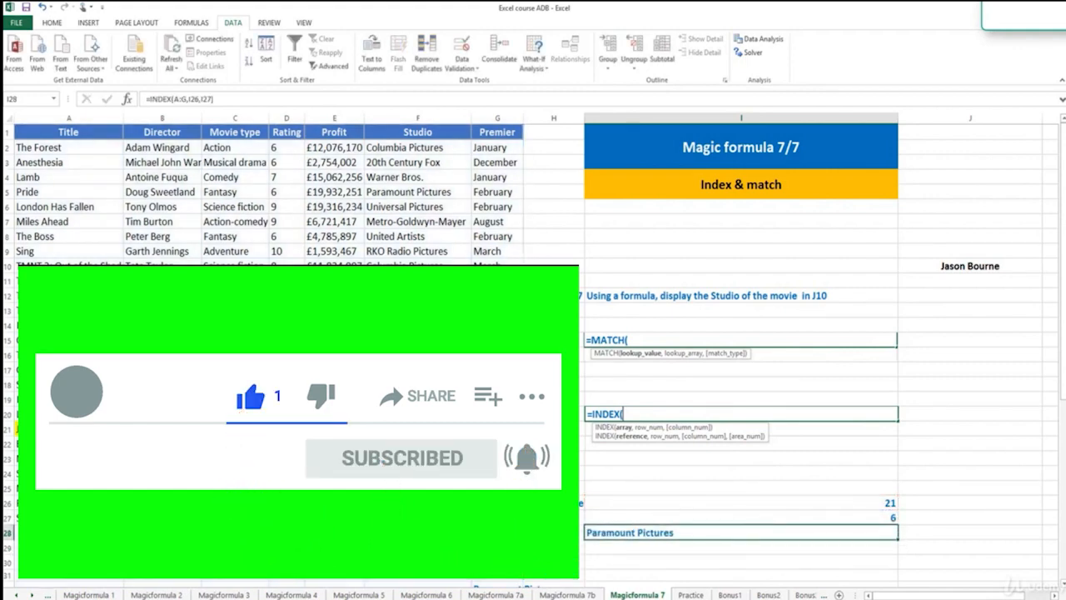
left_click(417, 429)
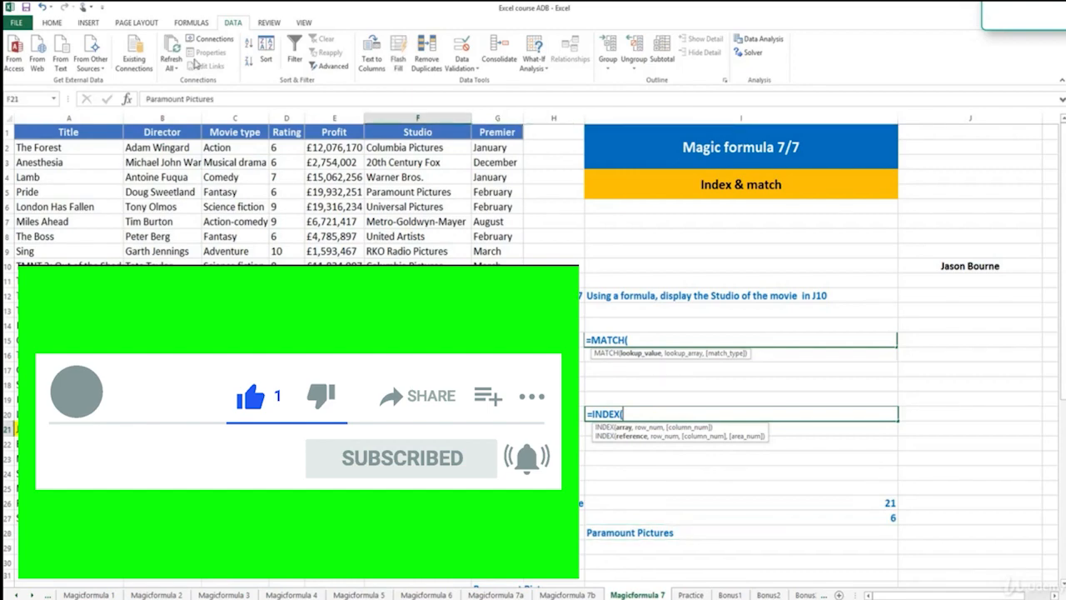
left_click(608, 530)
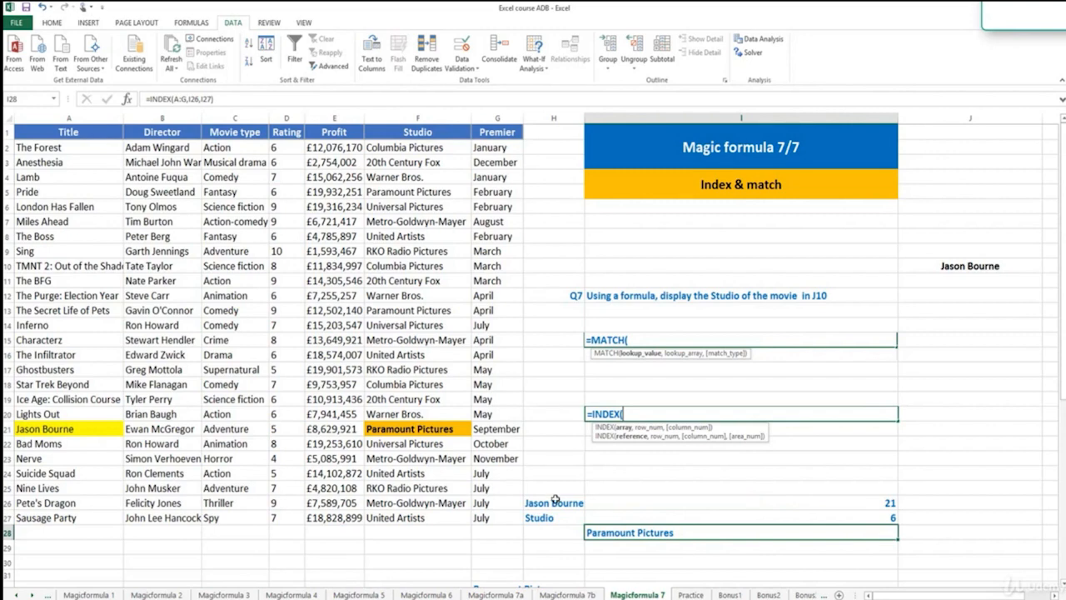
left_click(7, 429)
left_click(417, 119)
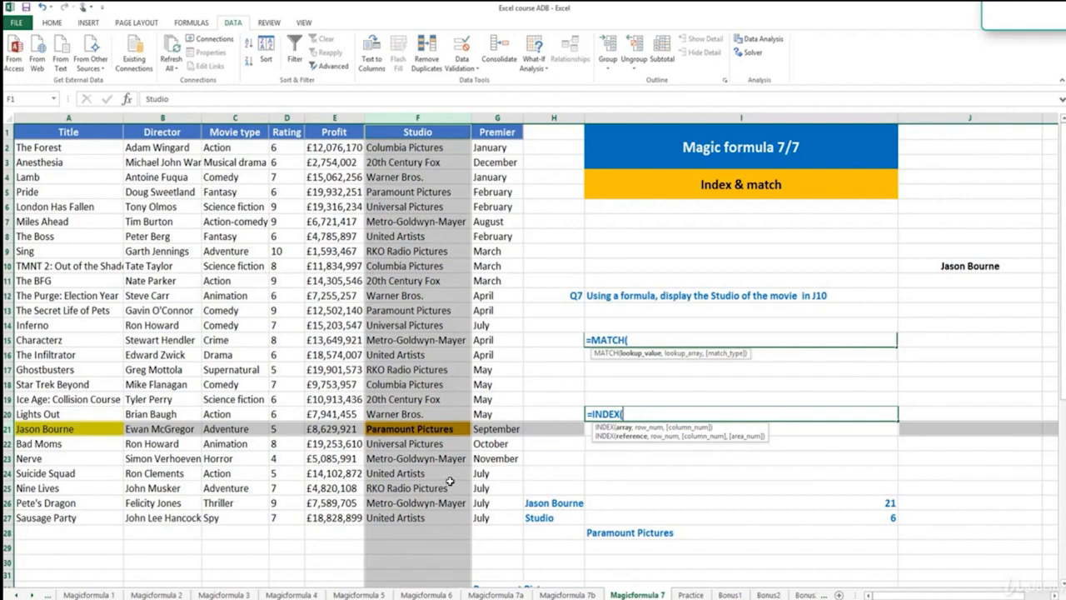
left_click(615, 531)
double_click(616, 533)
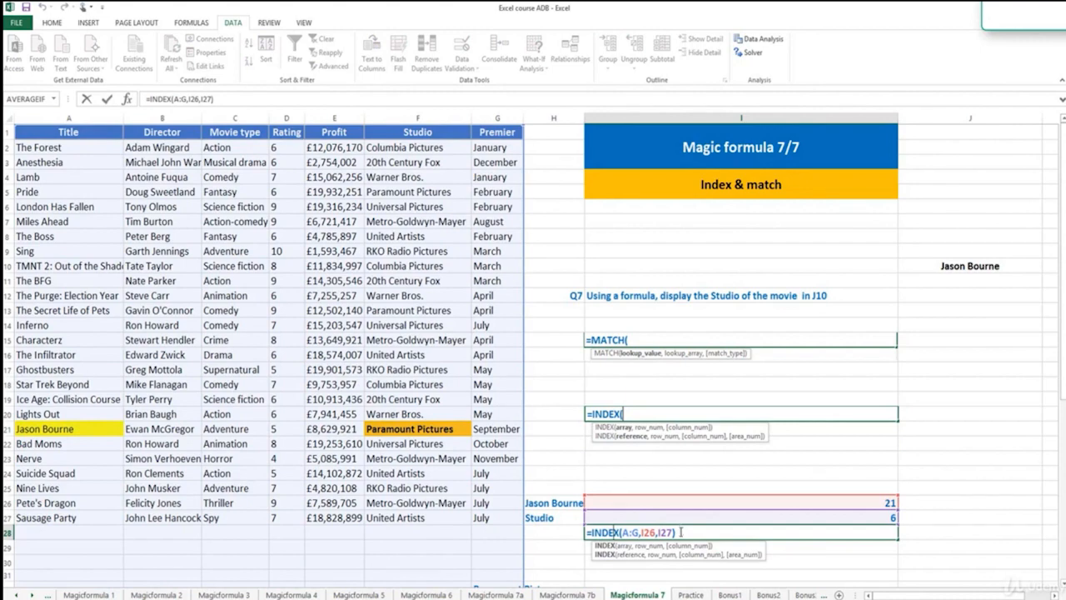
key("ctrl+Return")
double_click(714, 532)
key("Escape")
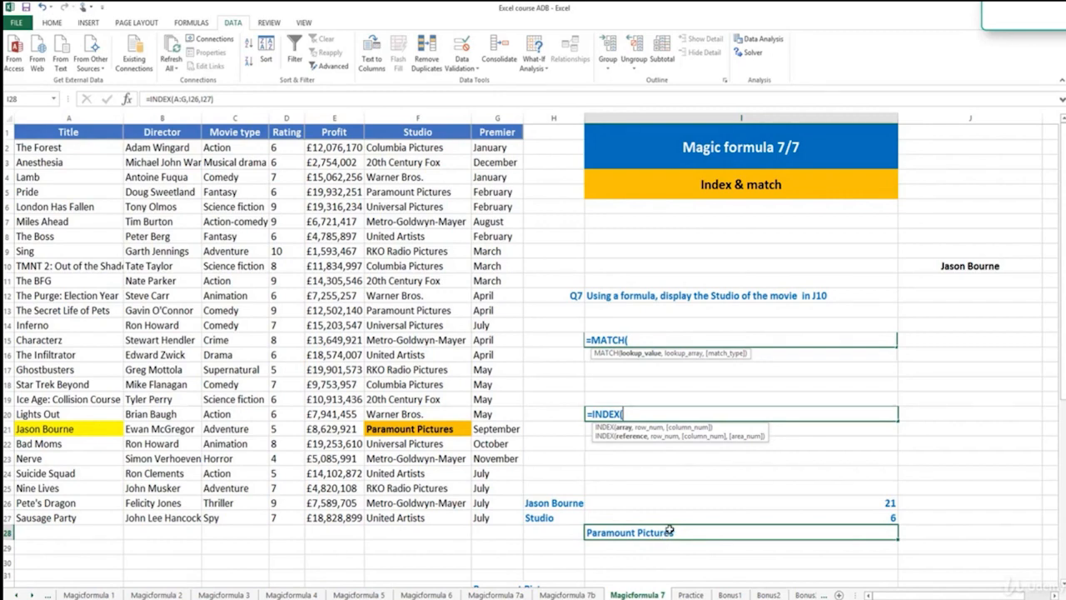
- Copy the MATCH expression from I26 and put it in place of the I26 reference in I28, giving =INDEX(A:G,MATCH(H26,A:A,),I27)
double_click(799, 502)
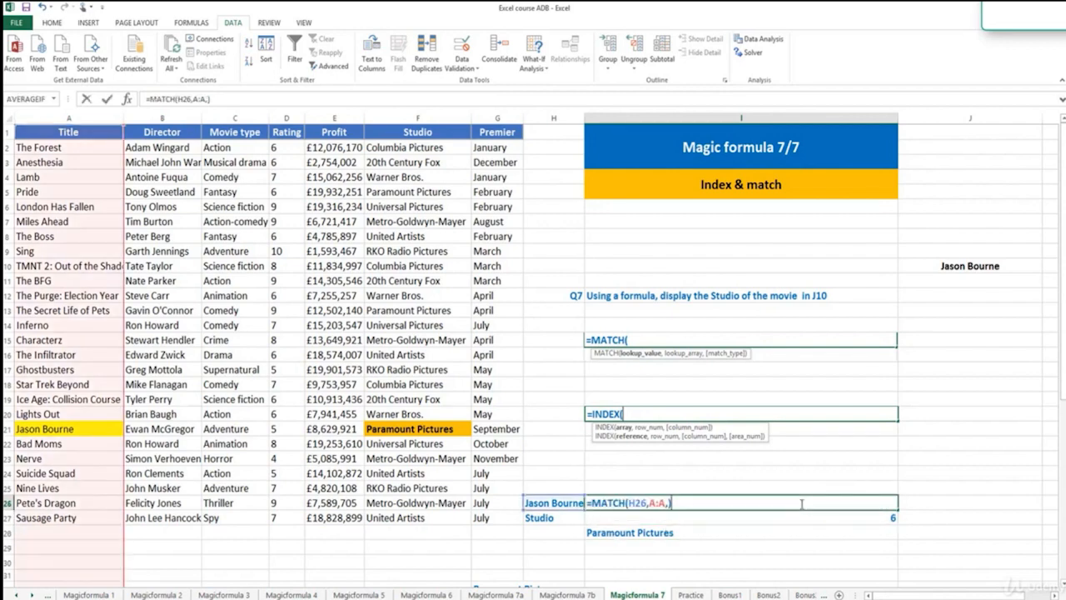
left_click_drag(678, 503, 594, 502)
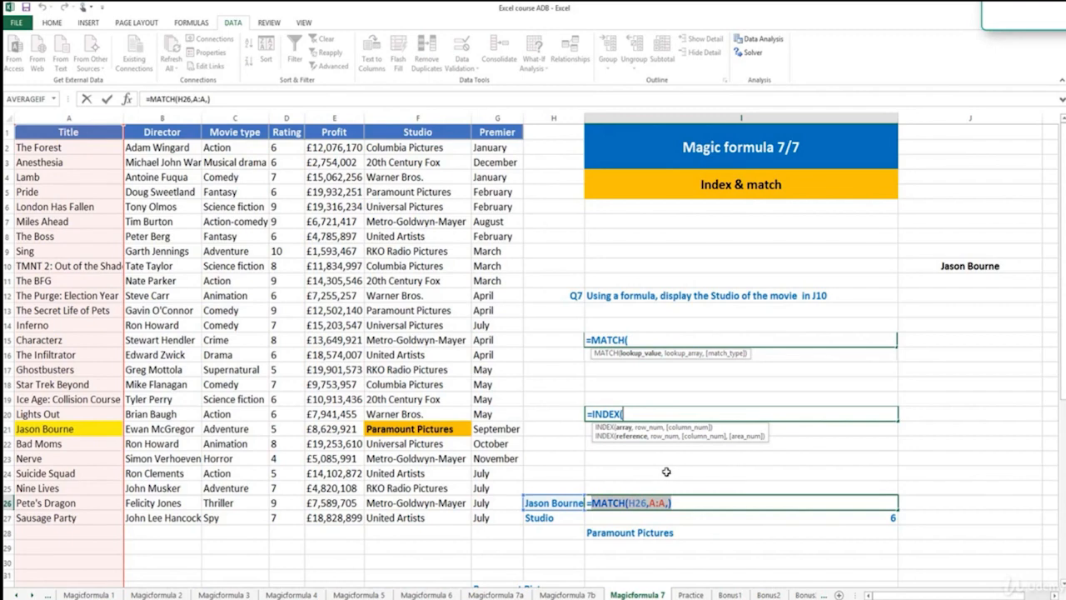
key("ctrl+Return")
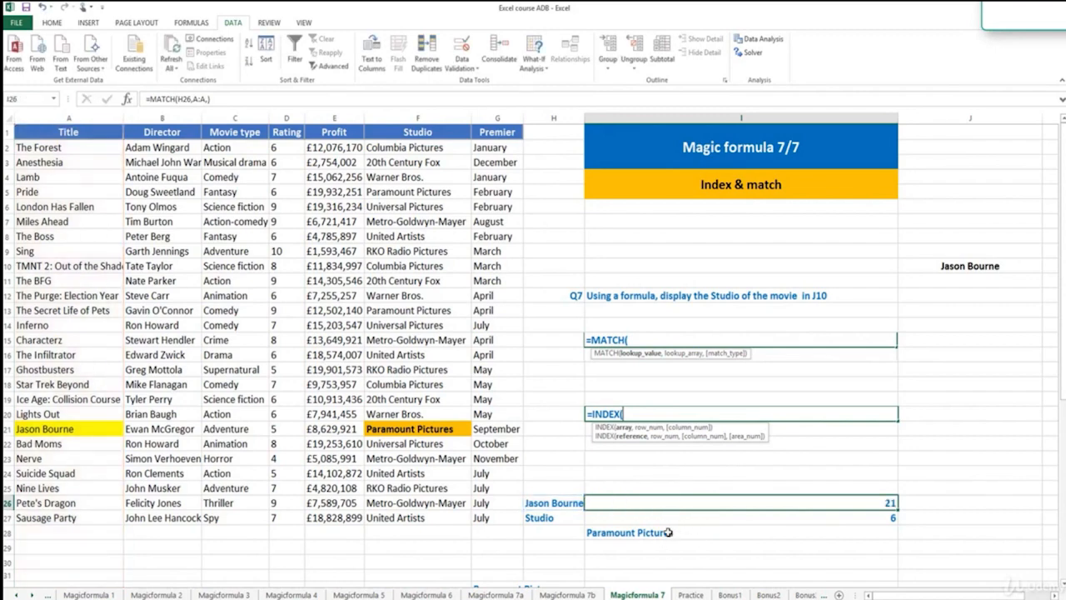
double_click(668, 532)
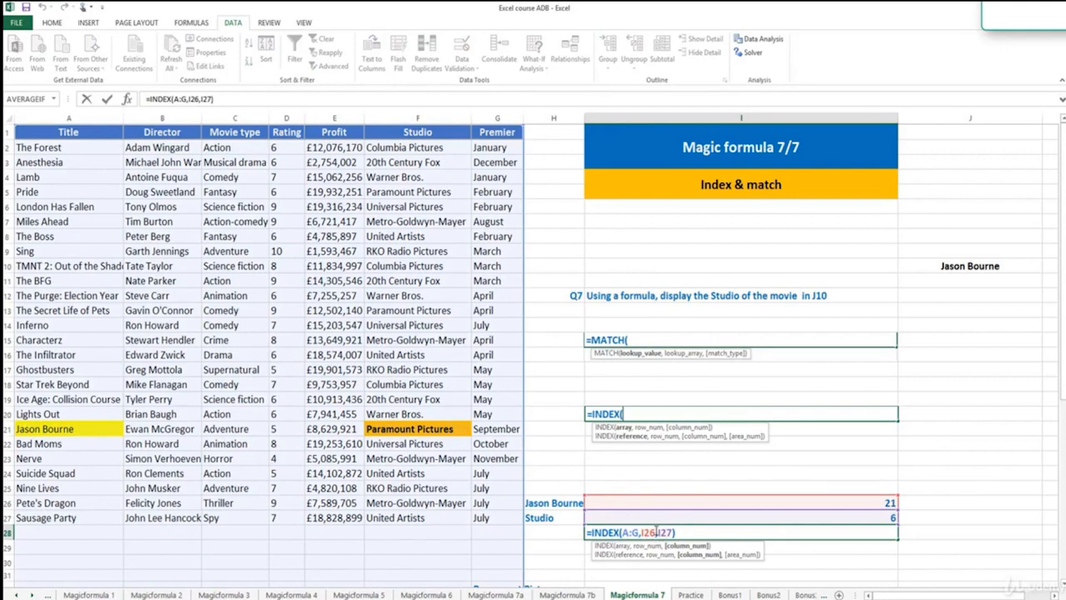
left_click_drag(656, 532, 641, 532)
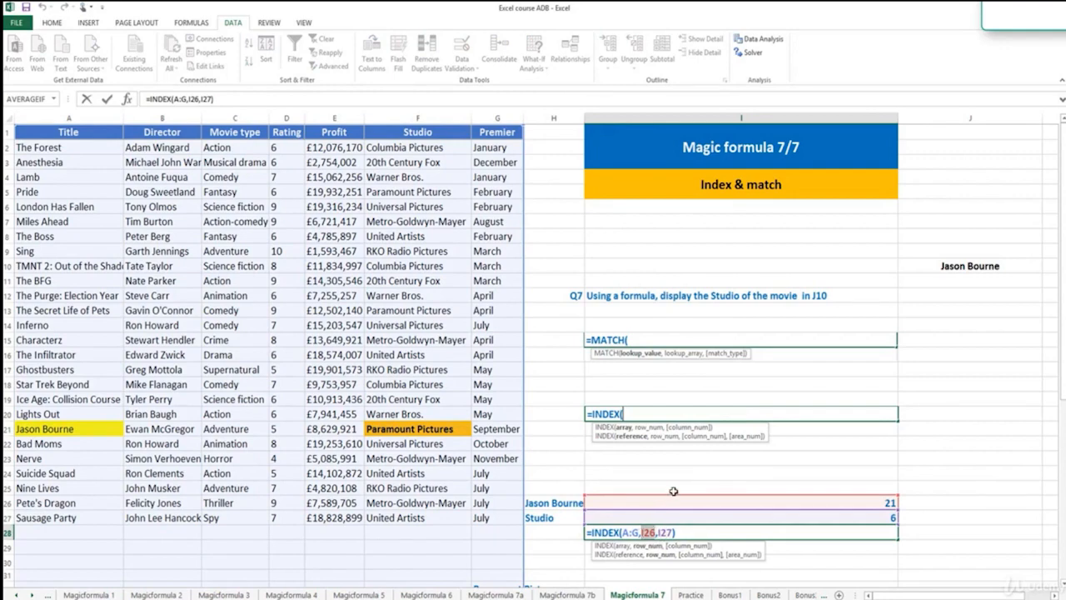
type("MATCH(H26,A:A,")
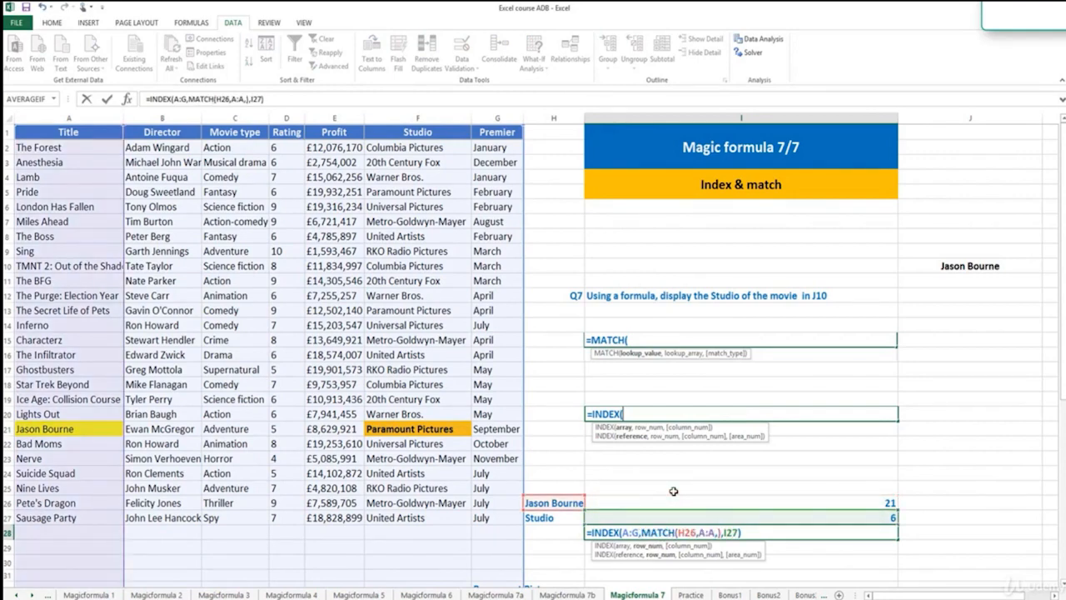
key("Return")
left_click(675, 532)
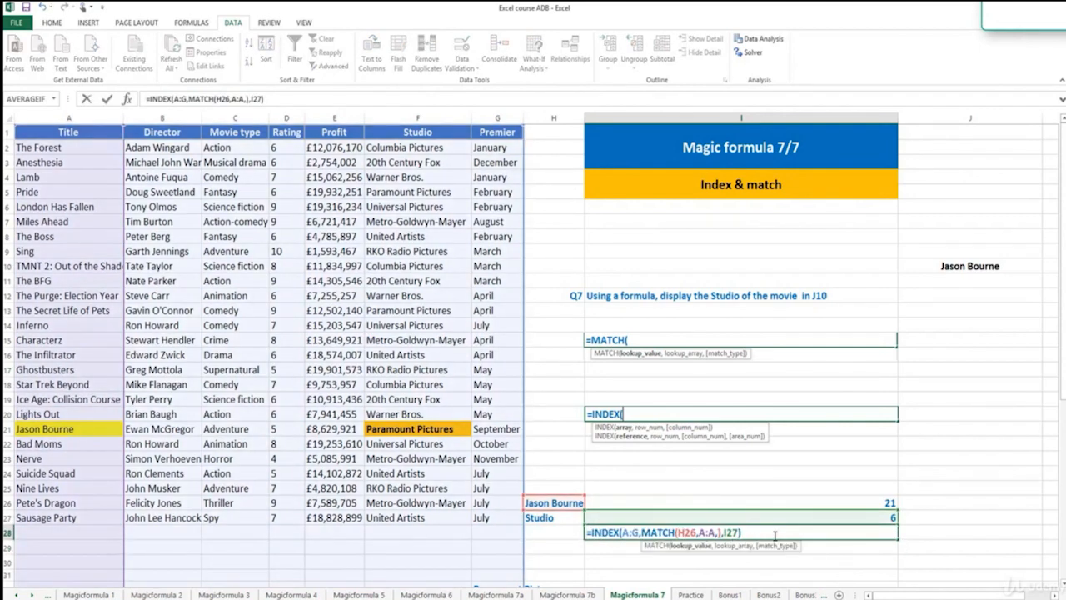
- Review the MATCH expression nested as the row number argument in the INDEX formula in I28
left_click(777, 533)
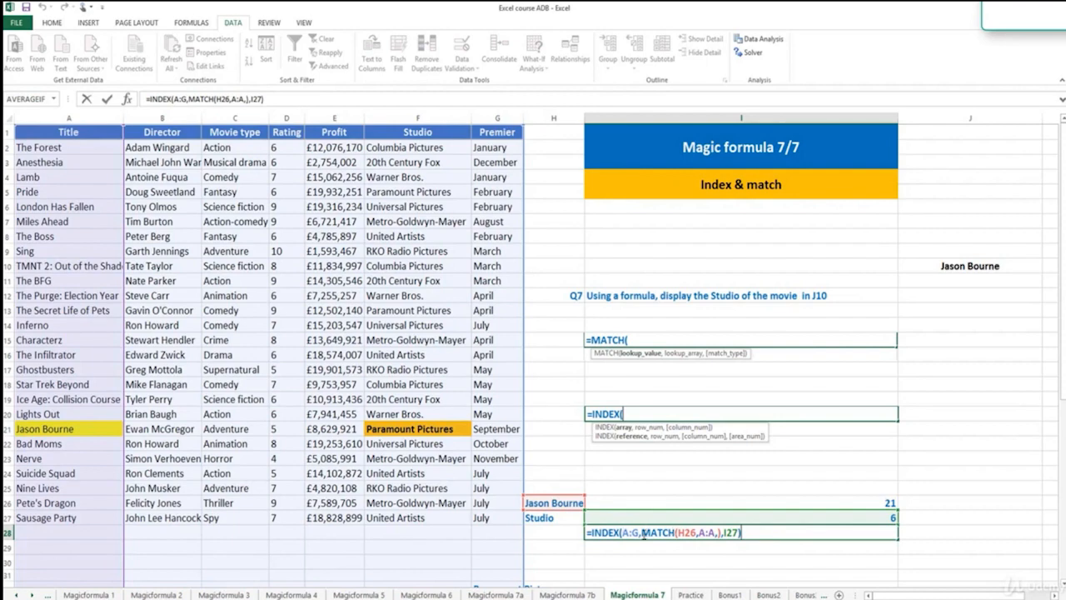
left_click_drag(644, 533, 721, 533)
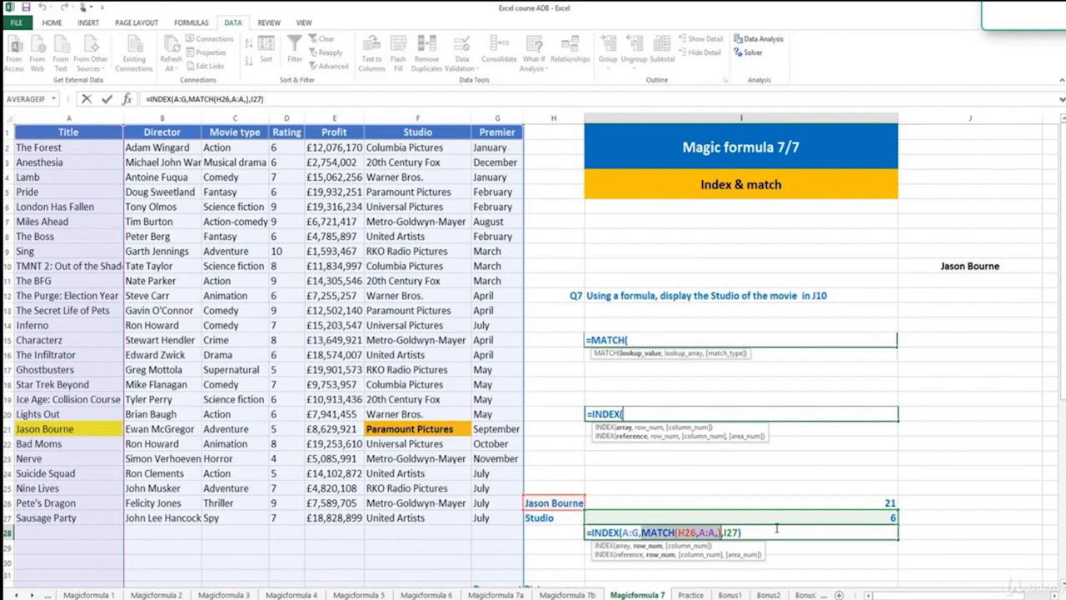
key("Escape")
- Copy the MATCH expression from I27 over the I27 reference in I28, giving =INDEX(A:G,MATCH(H26,A:A,),MATCH(H27,A1:G1,0))
double_click(811, 517)
left_click_drag(700, 515, 592, 518)
key("ctrl+c")
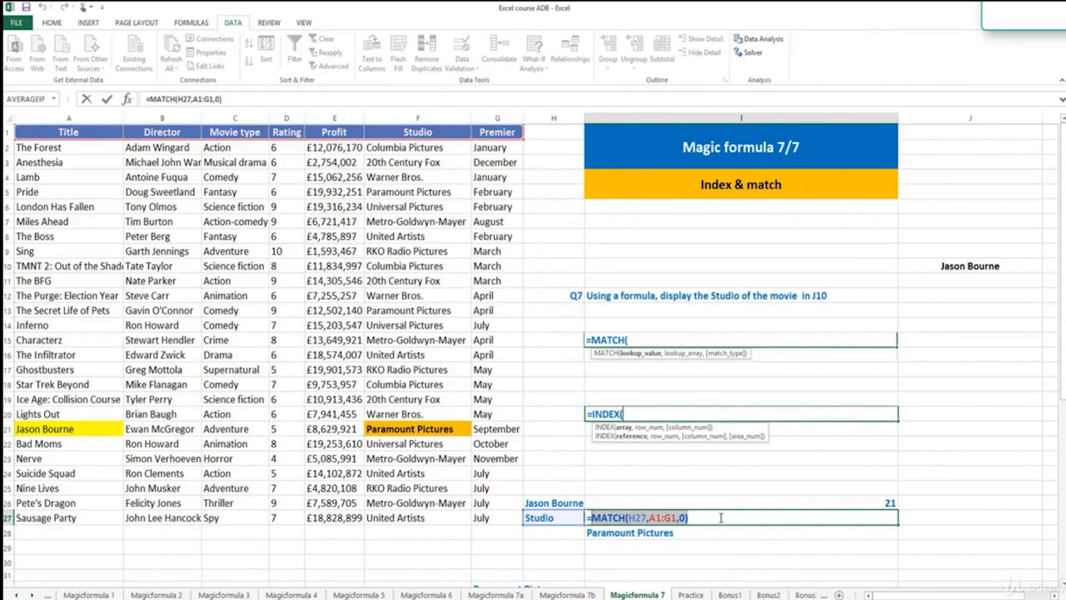
key("ctrl+Return")
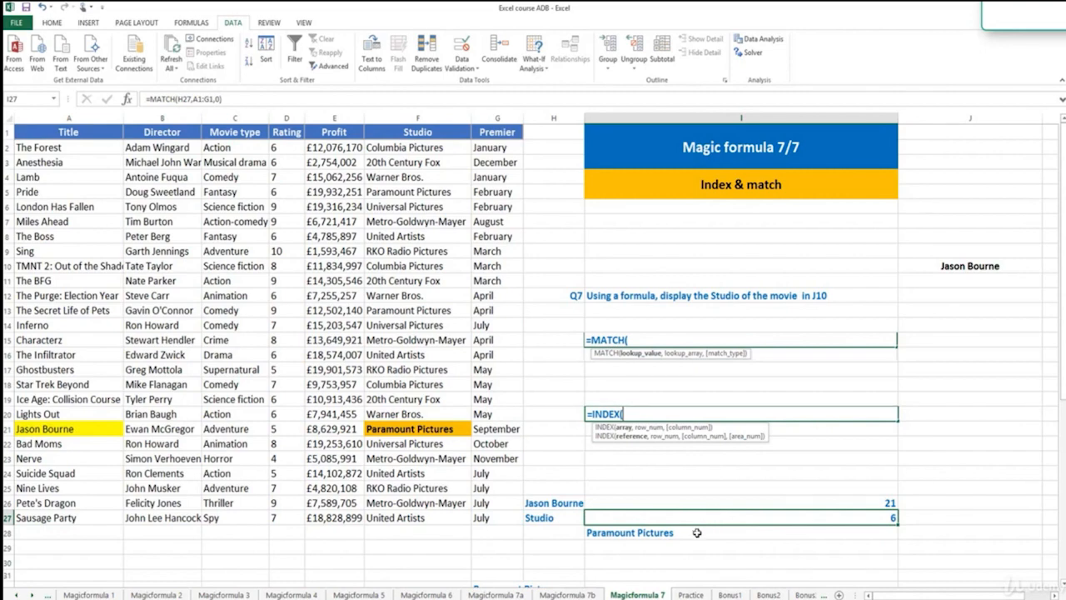
left_click(697, 532)
double_click(697, 532)
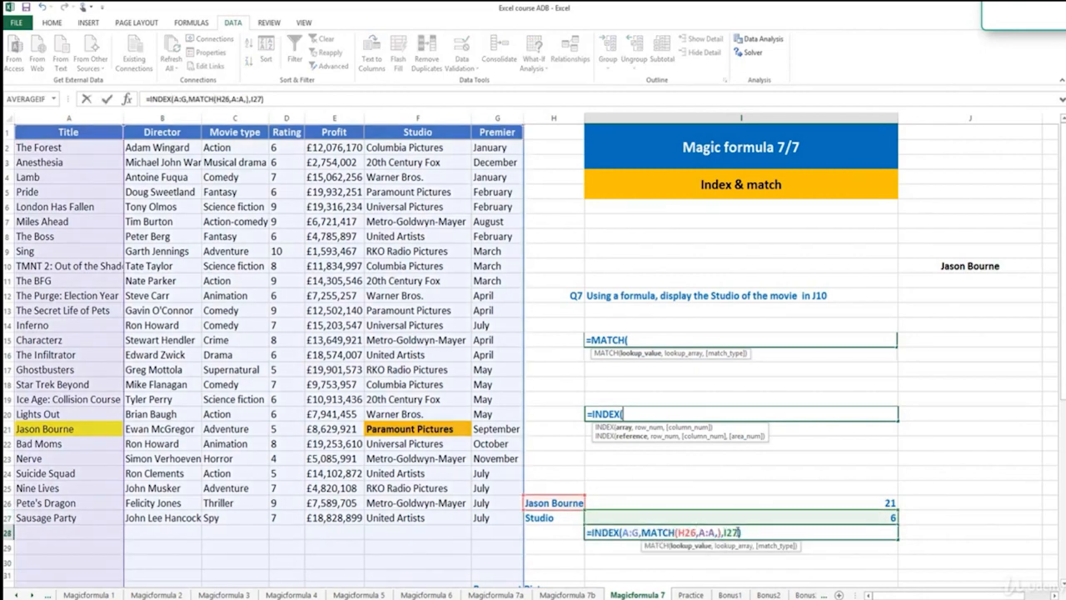
left_click(725, 533)
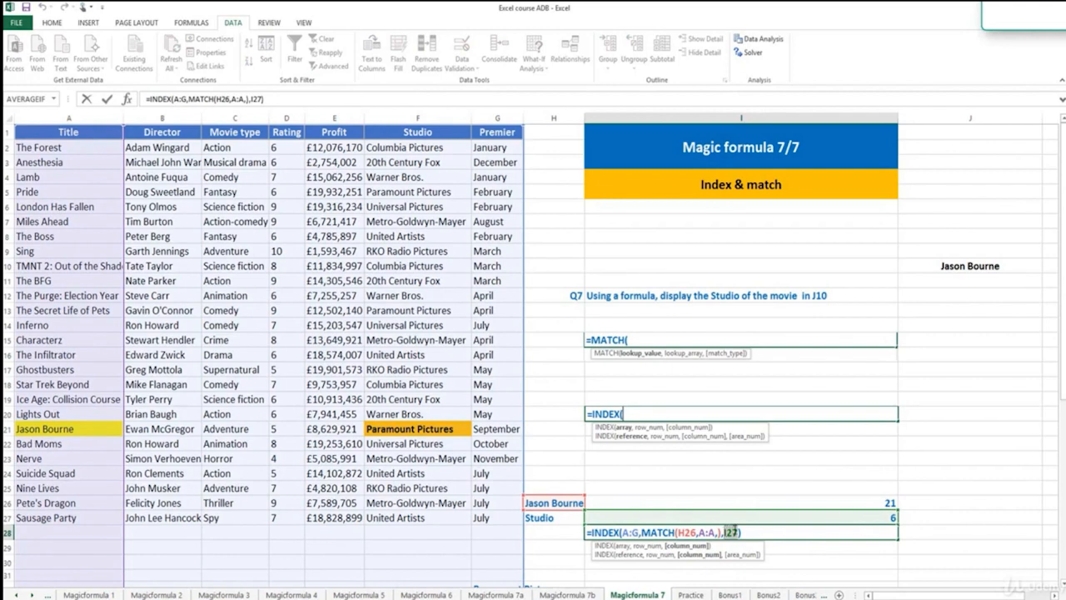
key("ctrl+v")
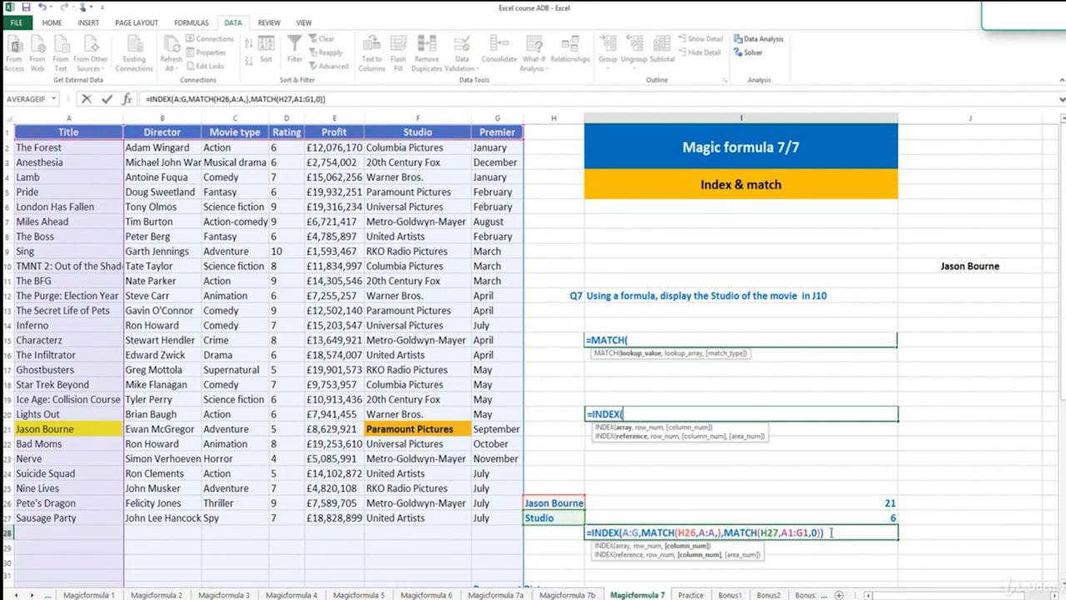
key("Return")
- Reopen the combined INDEX and MATCH formula in I28 to review its arguments, then close it without changes
double_click(717, 530)
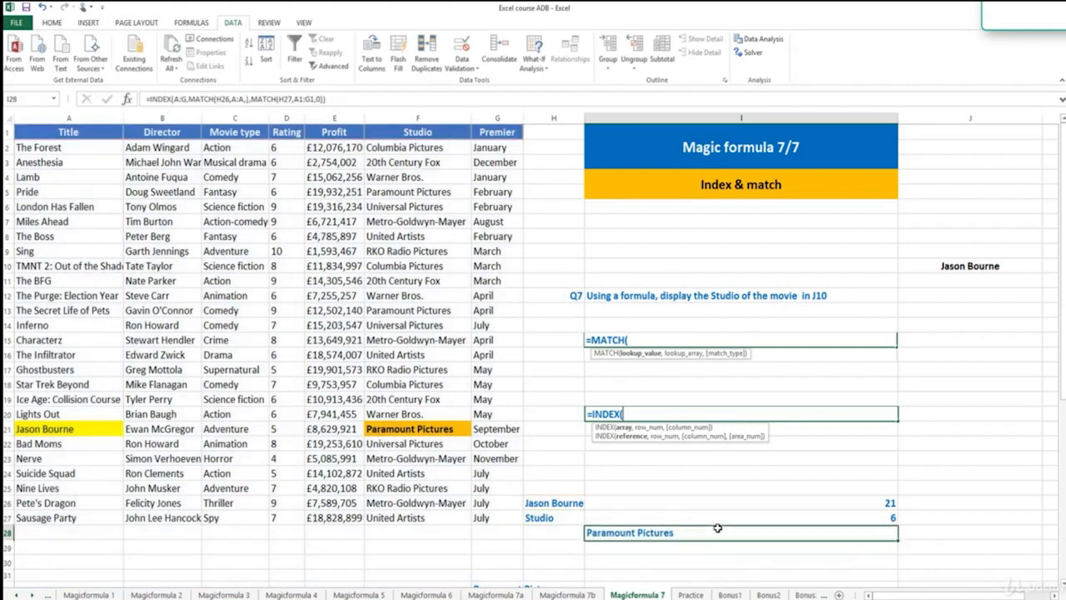
left_click(827, 533)
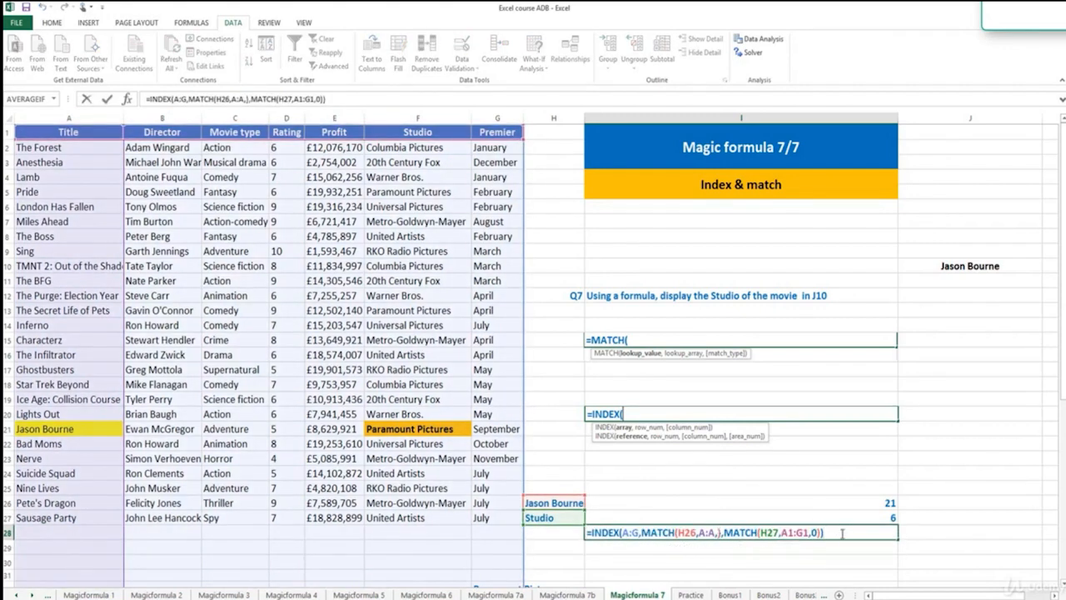
key("Return")
left_click(785, 531)
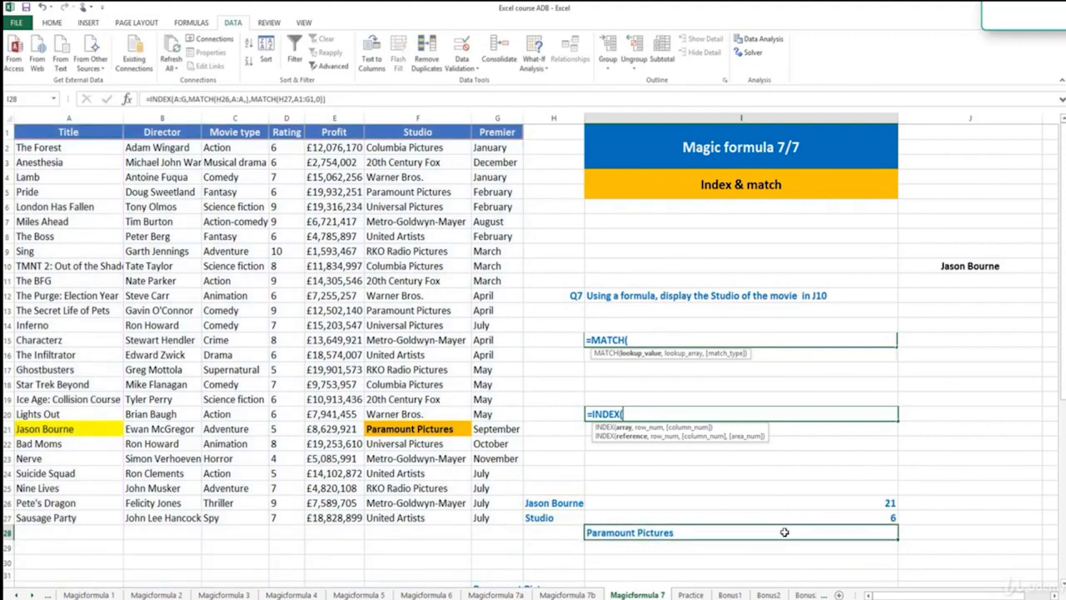
- Clear the helper results beside the Jason Bourne and Studio labels in cells I26 and I27
left_click(890, 517)
left_click(891, 500)
key("Delete")
left_click(873, 513)
key("Delete")
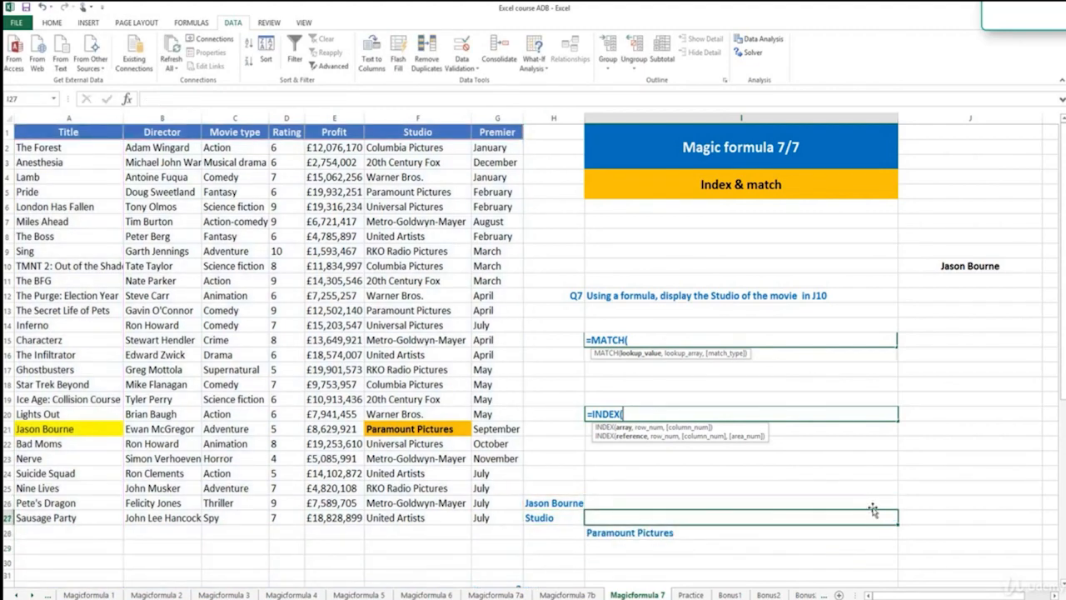
- Inspect the combined INDEX and MATCH formula in cell I28 without changing it
left_click(706, 534)
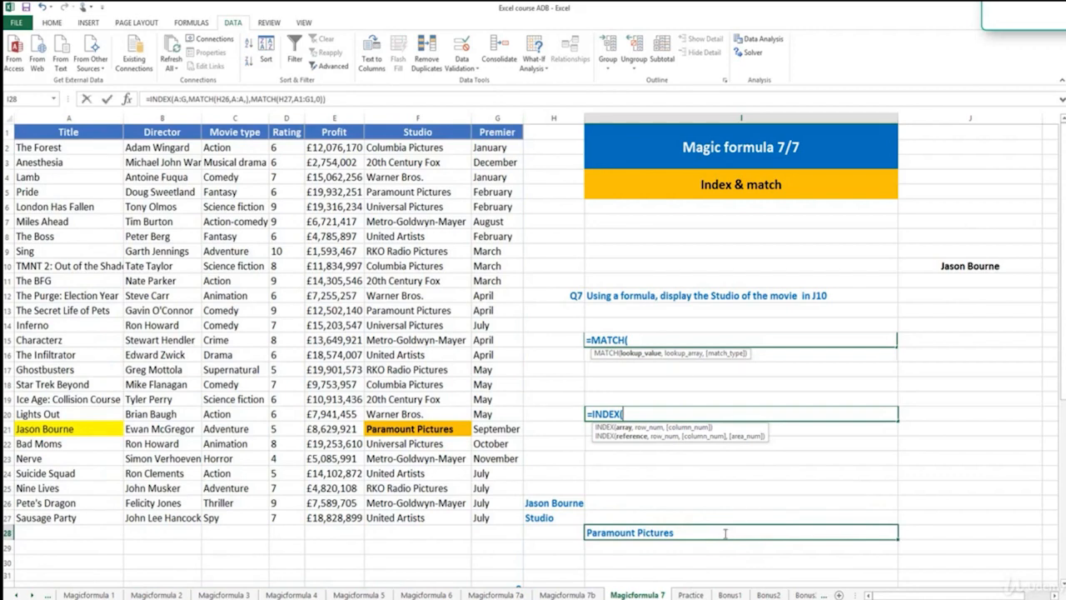
double_click(752, 529)
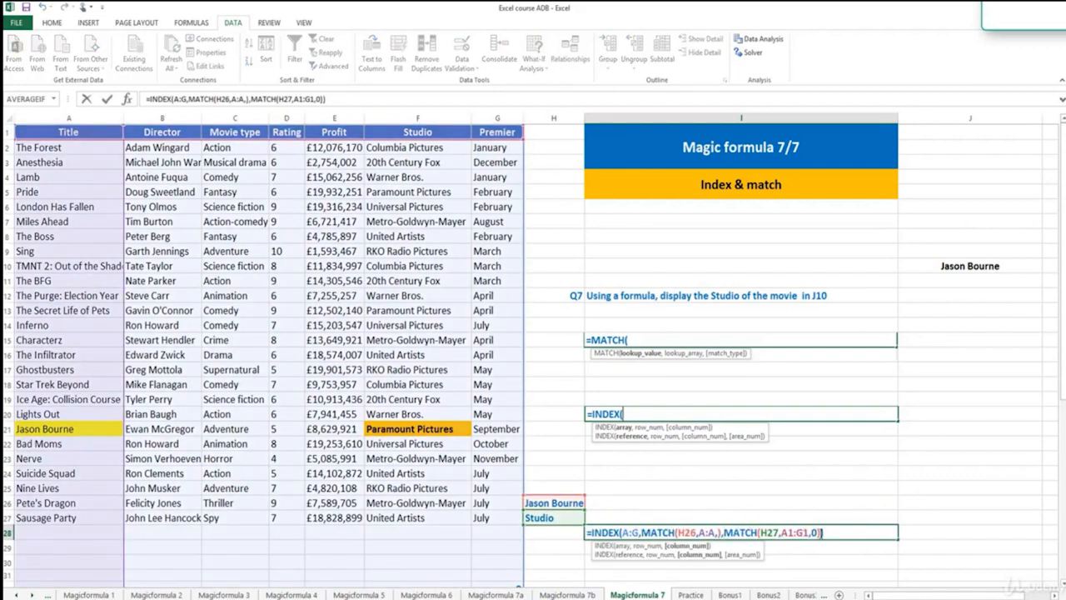
key("Escape")
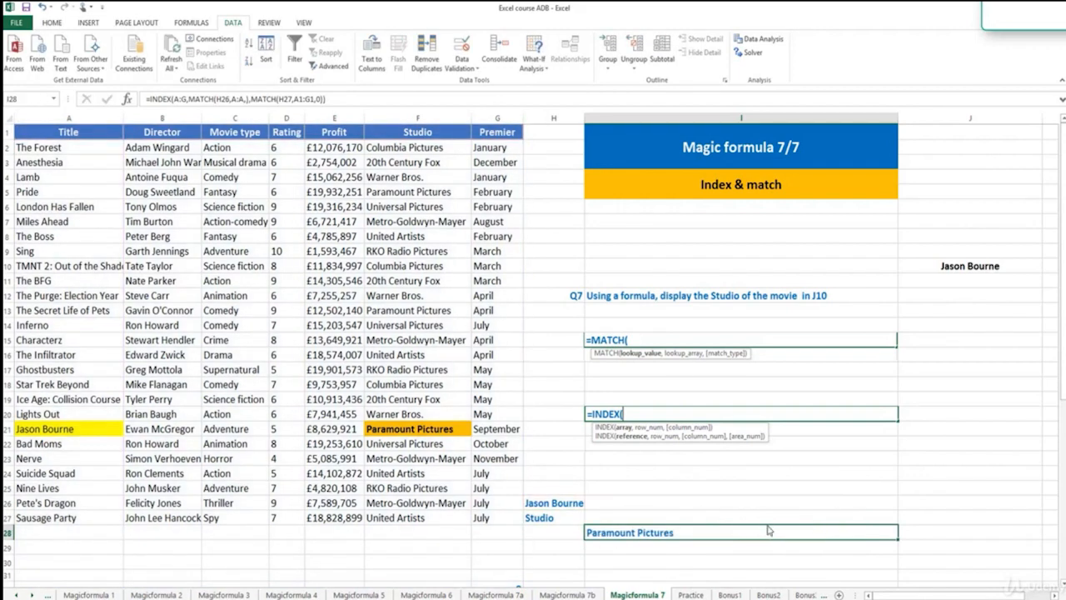
left_click_drag(769, 530, 741, 561)
left_click_drag(825, 561, 775, 538)
- Test the I28 lookup by switching the title in H26 to Nerve, Nine Lives, Pete's Dragon and back to Jason Bourne, and recheck its formula
left_click(575, 502)
left_click(588, 504)
left_click(549, 537)
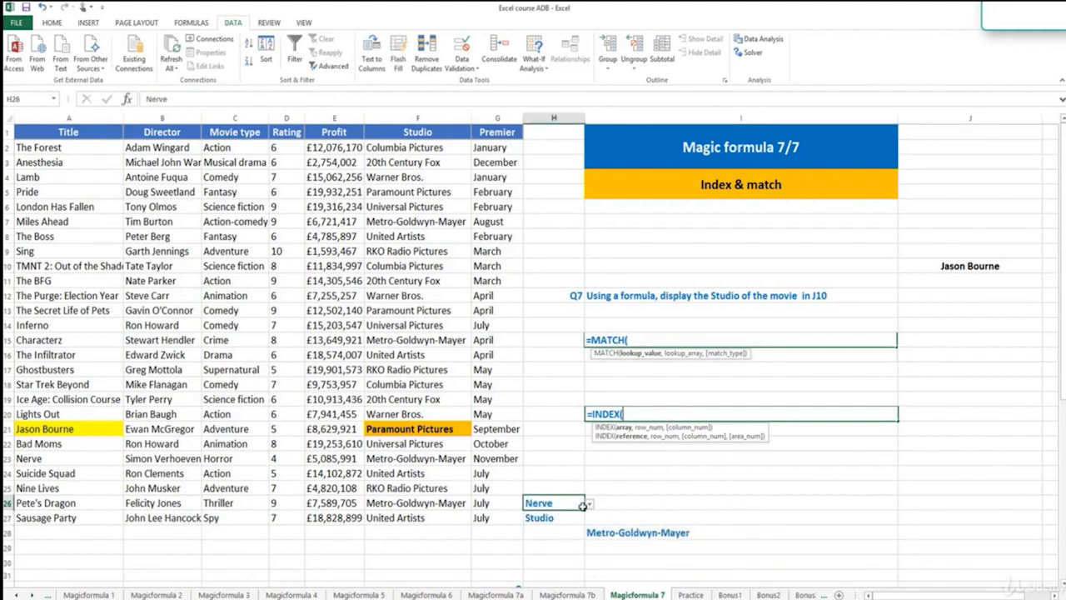
left_click(589, 504)
left_click(564, 553)
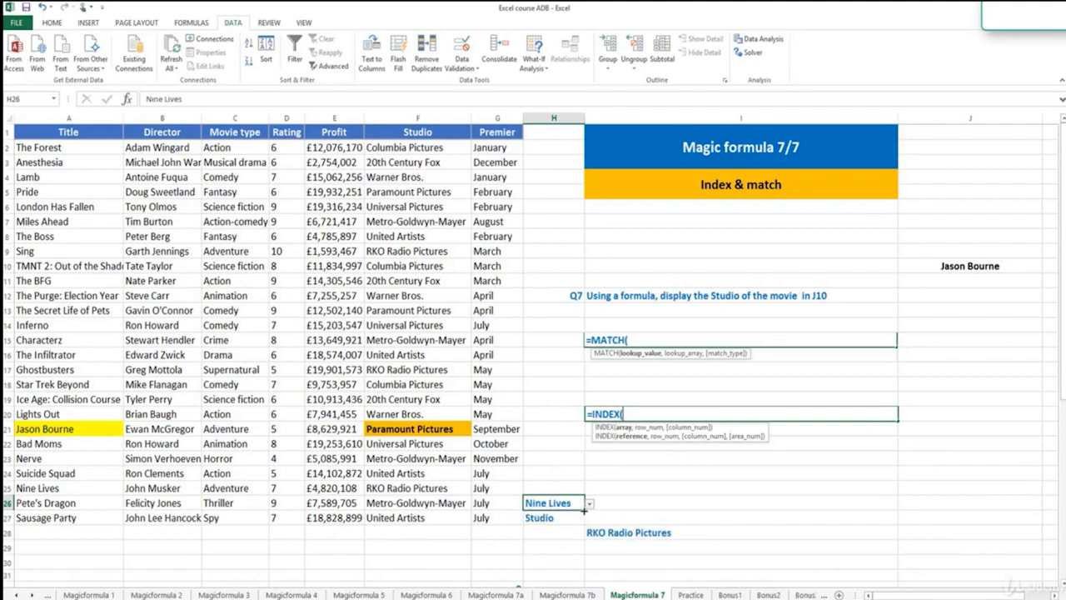
left_click(589, 503)
left_click(558, 559)
left_click(589, 504)
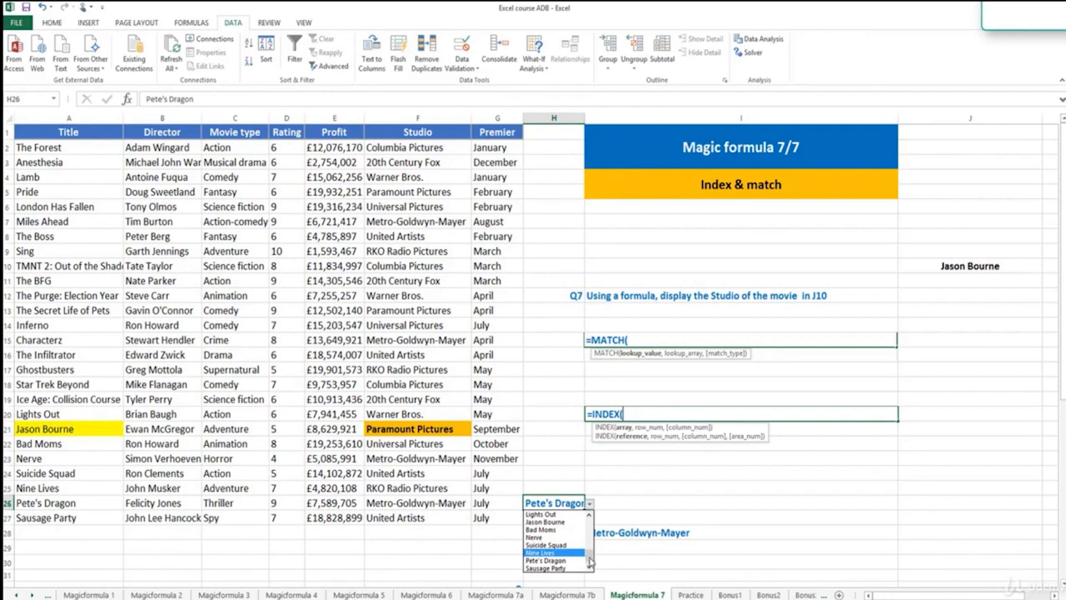
left_click_drag(589, 558, 589, 552)
left_click(572, 545)
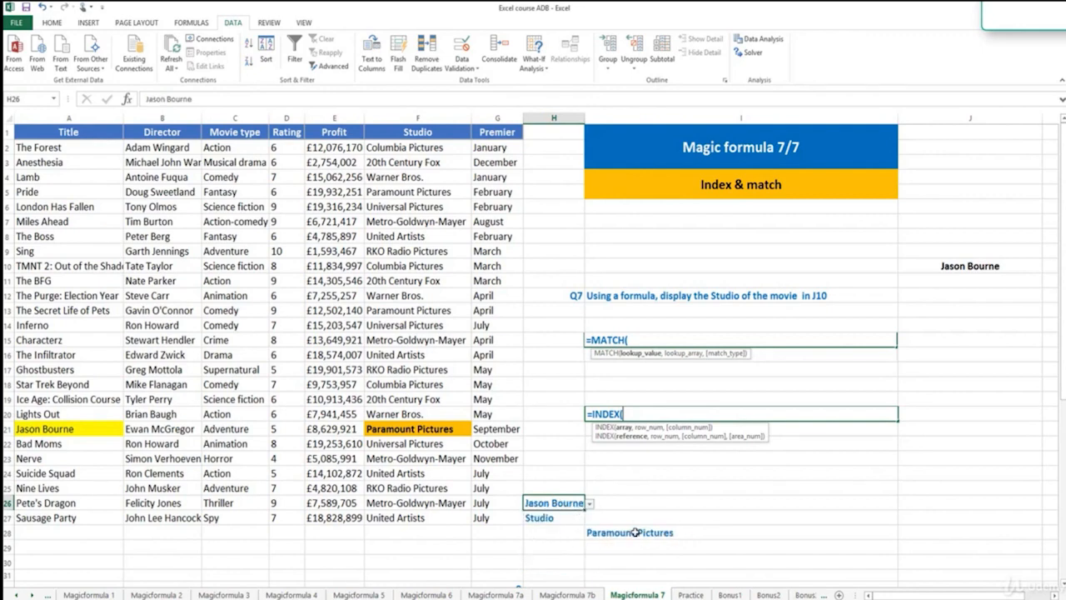
double_click(635, 531)
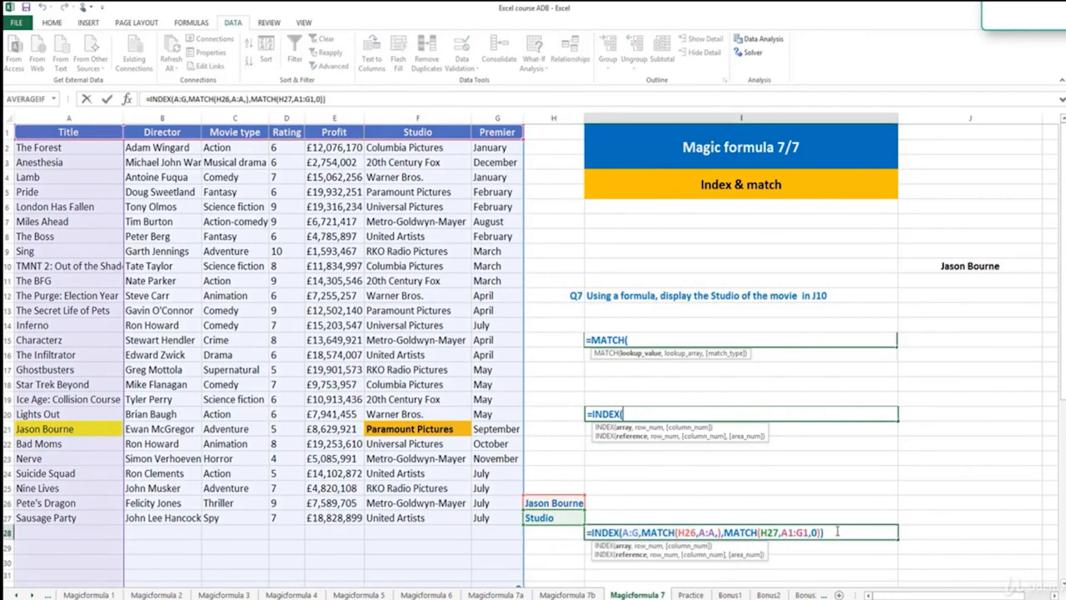
key("Escape")
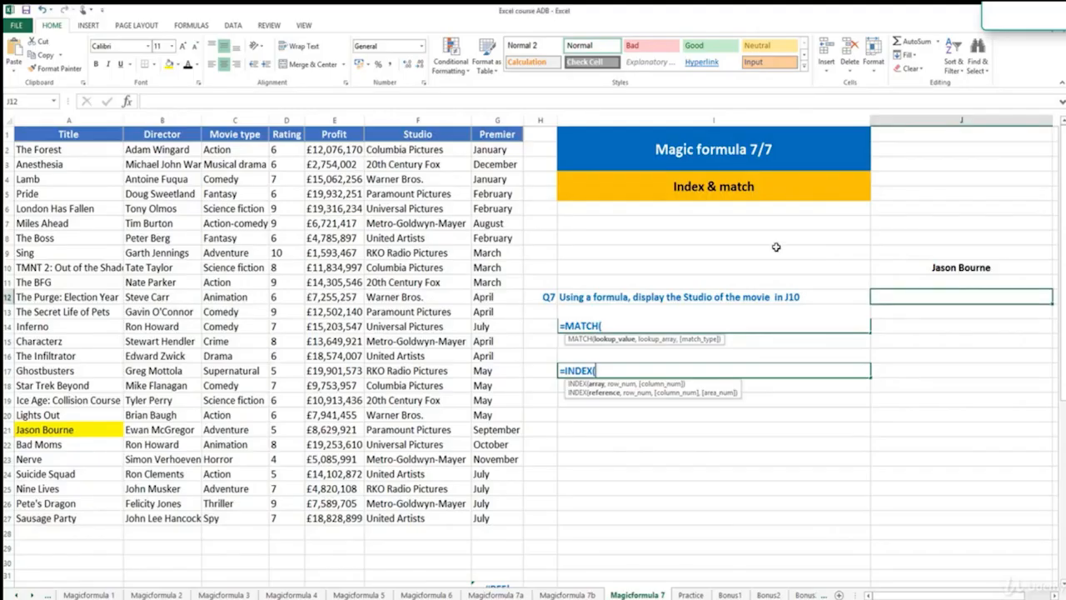
- Try the movie selection in J10 by switching it to Bad Moms and back to Jason Bourne
left_click(776, 240)
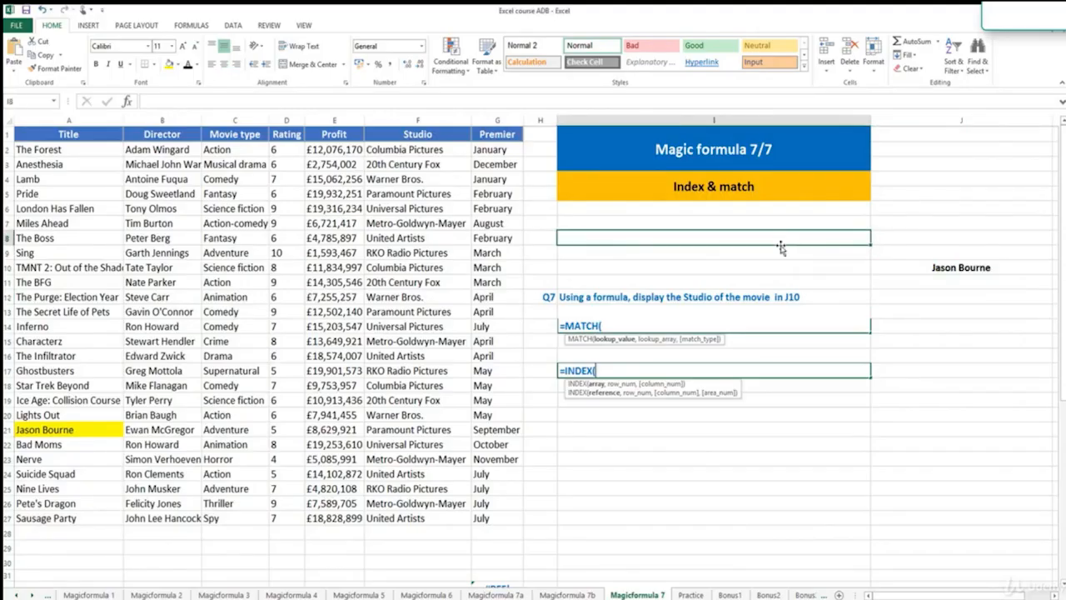
left_click(946, 297)
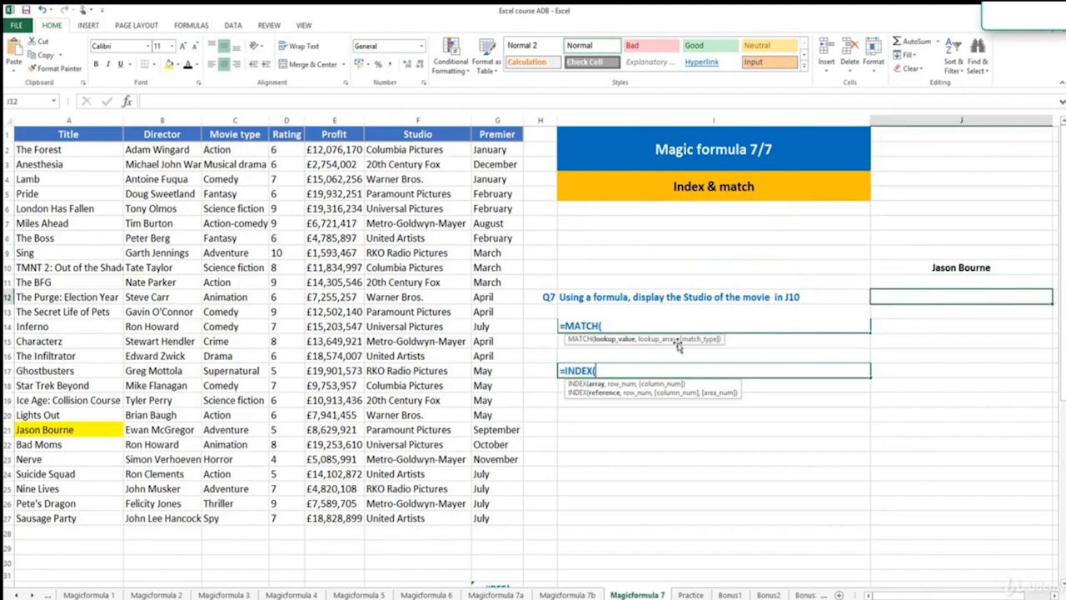
left_click(877, 271)
mouse_move(871, 277)
left_mouse_down()
mouse_move(823, 294)
mouse_move(896, 271)
mouse_move(873, 278)
left_mouse_up()
left_click(1056, 268)
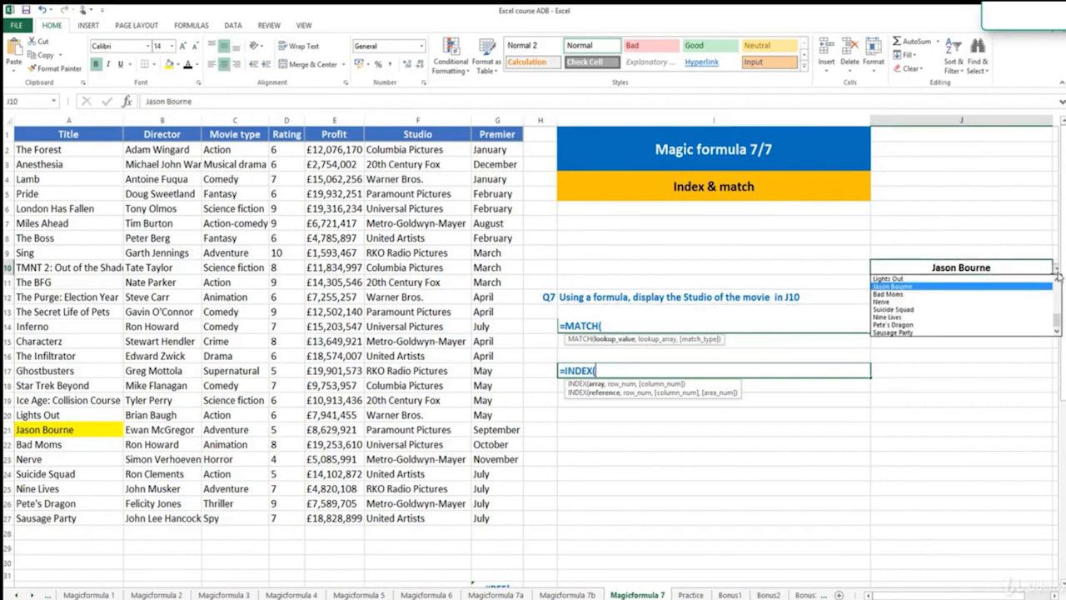
left_click(1002, 293)
left_click(1056, 268)
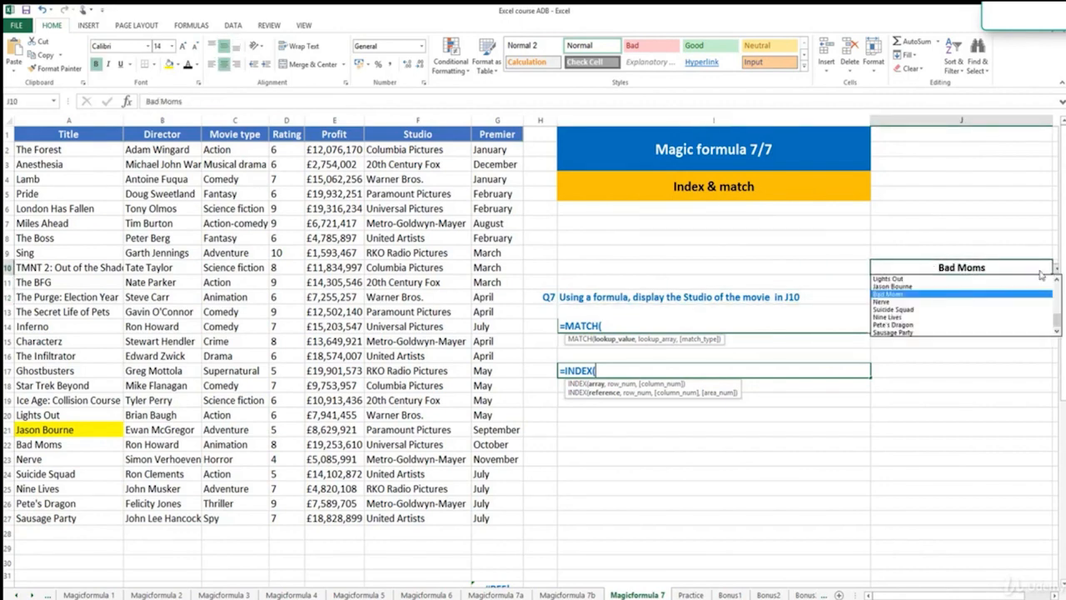
left_click(992, 289)
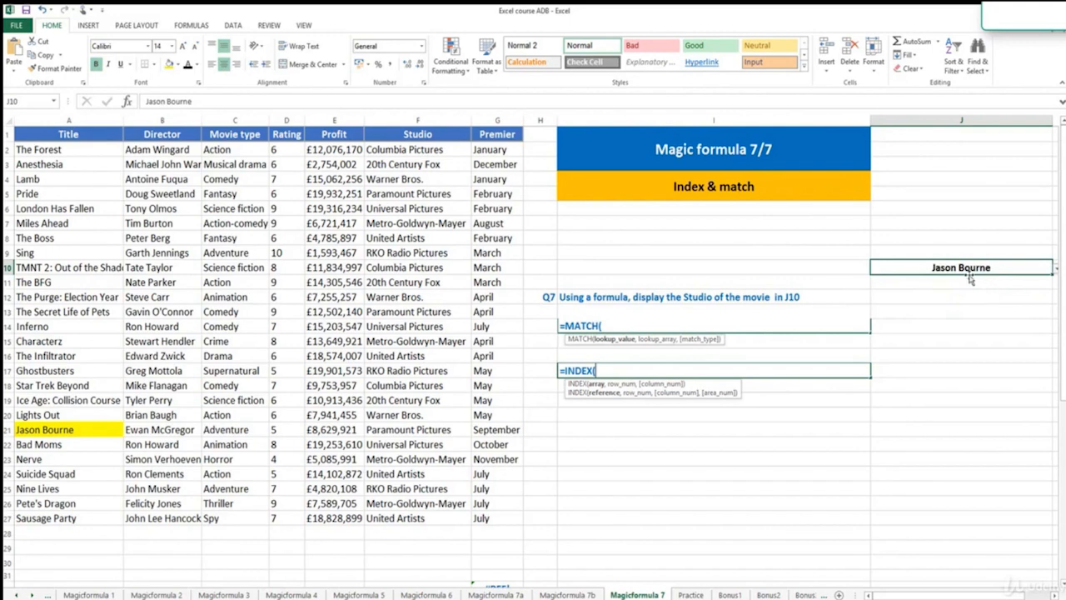
- Enter =MATCH(J10,A:A,0) in J14 to find the selected movie's row, and check it against that title in column A
left_click(909, 298)
left_click(906, 326)
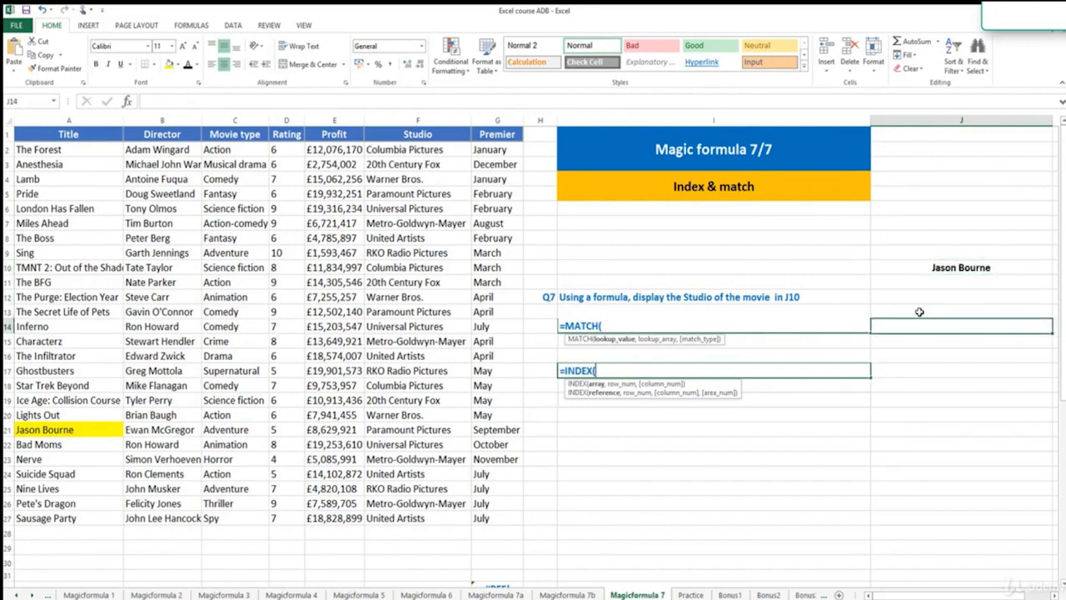
left_click_drag(84, 119, 495, 117)
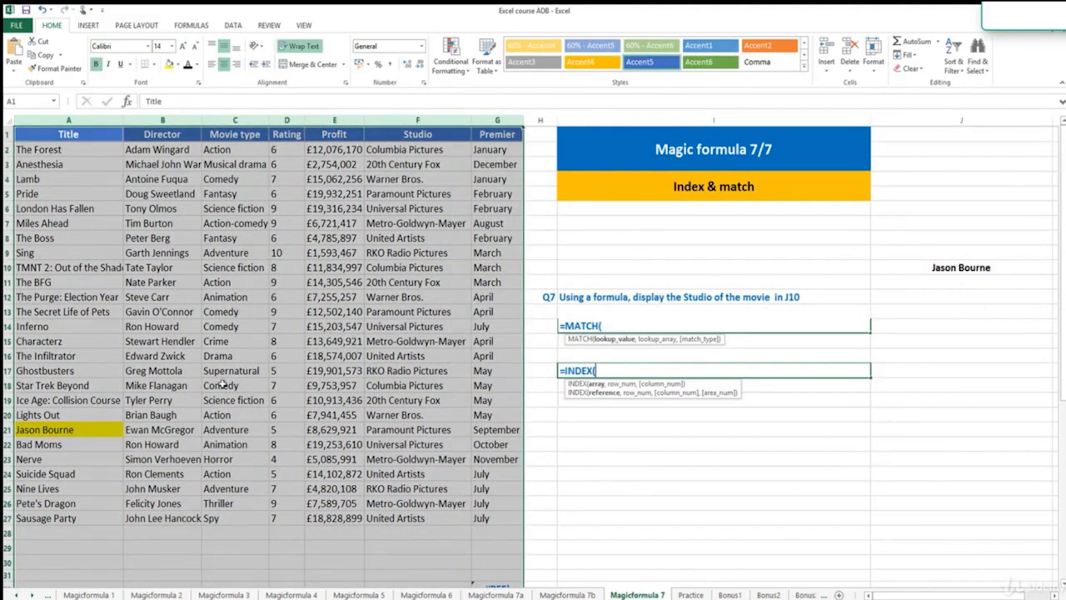
left_click(891, 325)
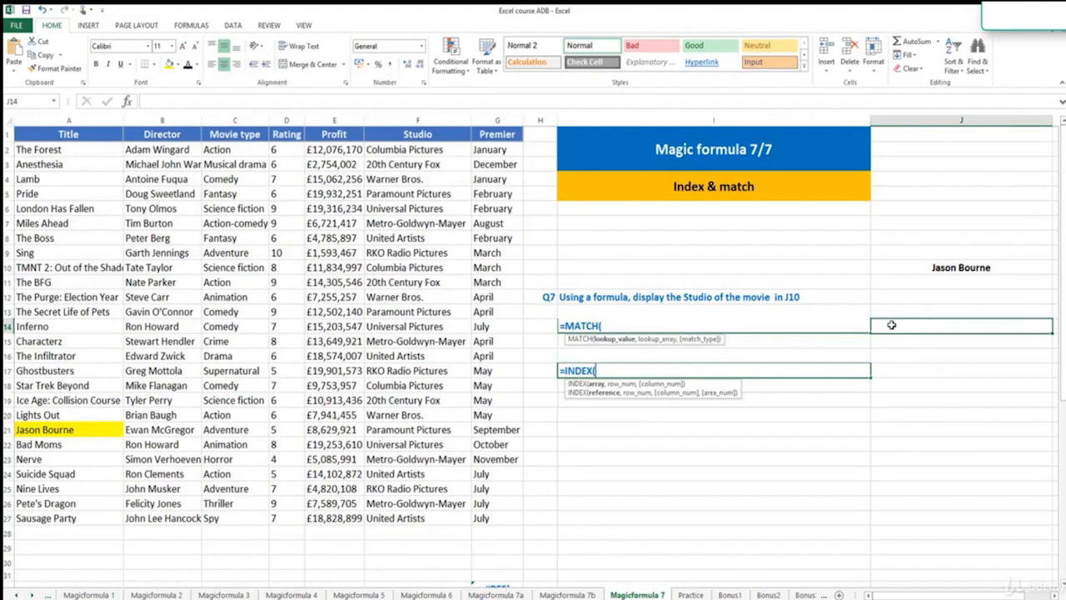
type("=mat")
key("Tab")
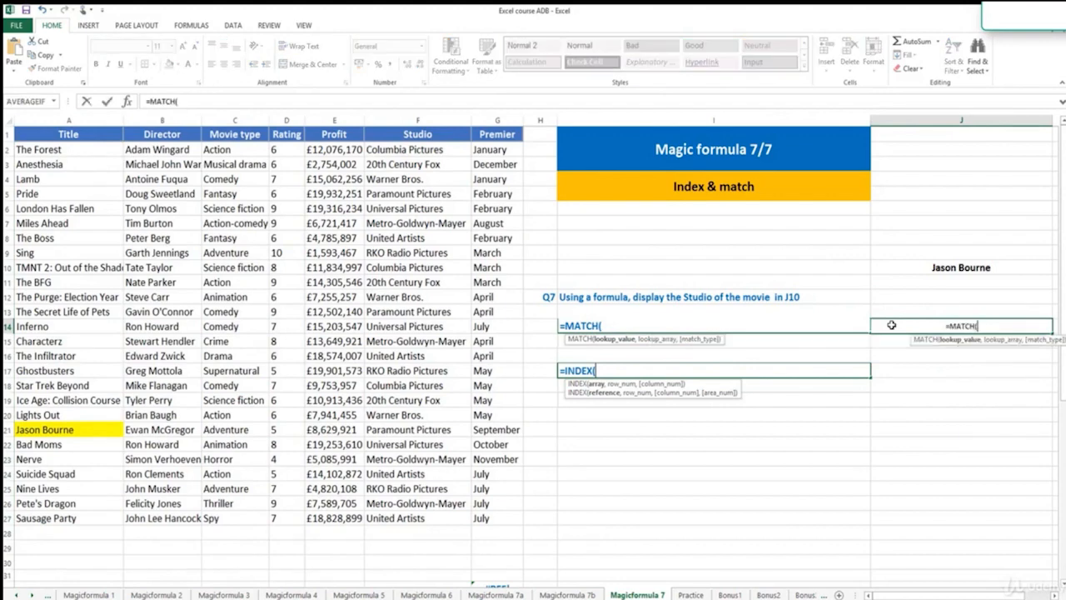
left_click(925, 267)
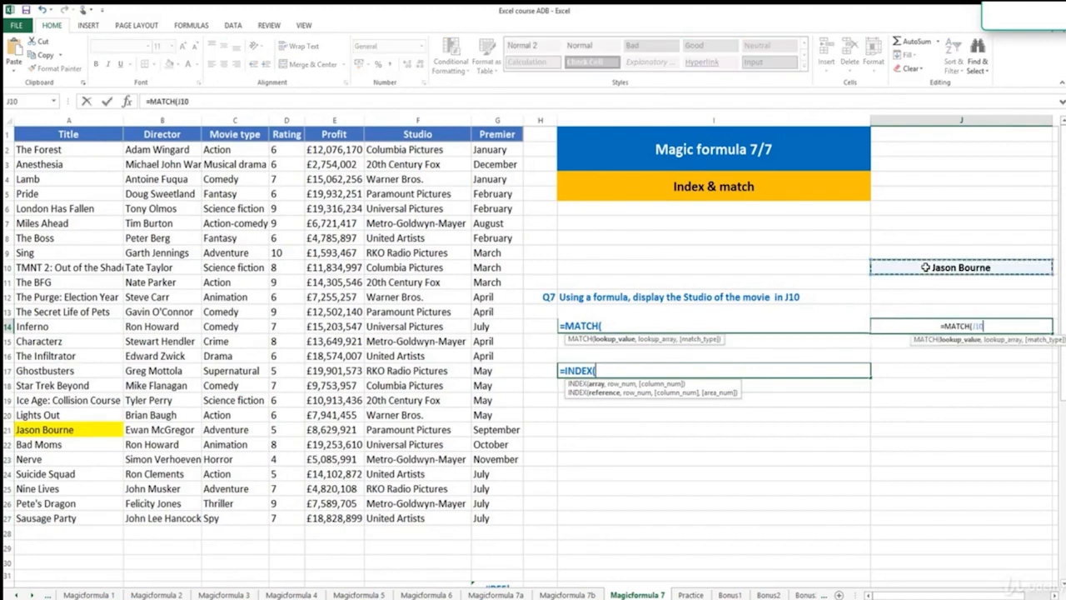
type(",")
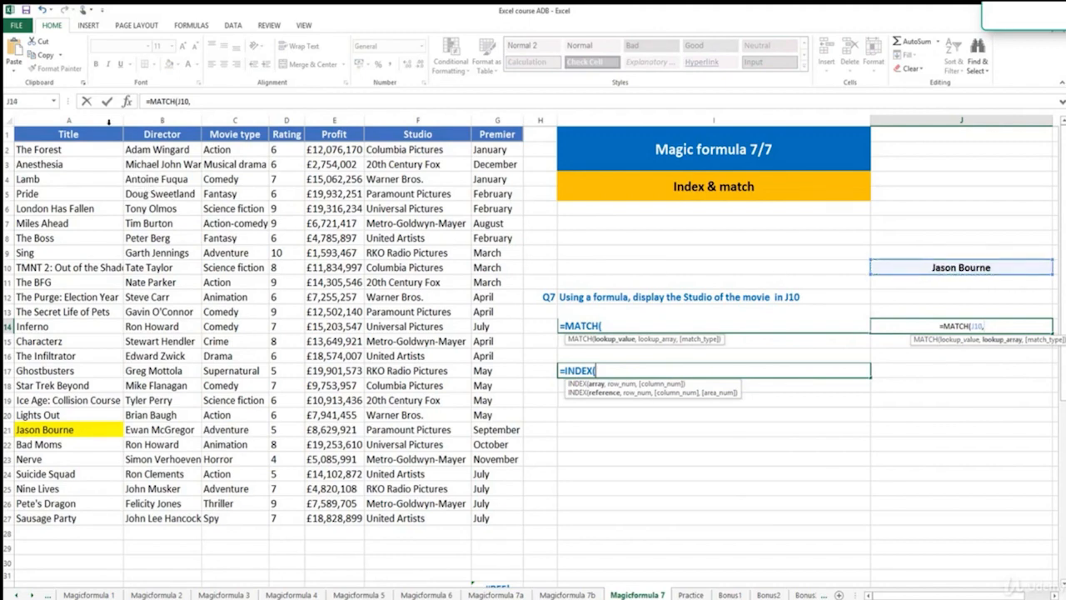
left_click(108, 121)
type(",")
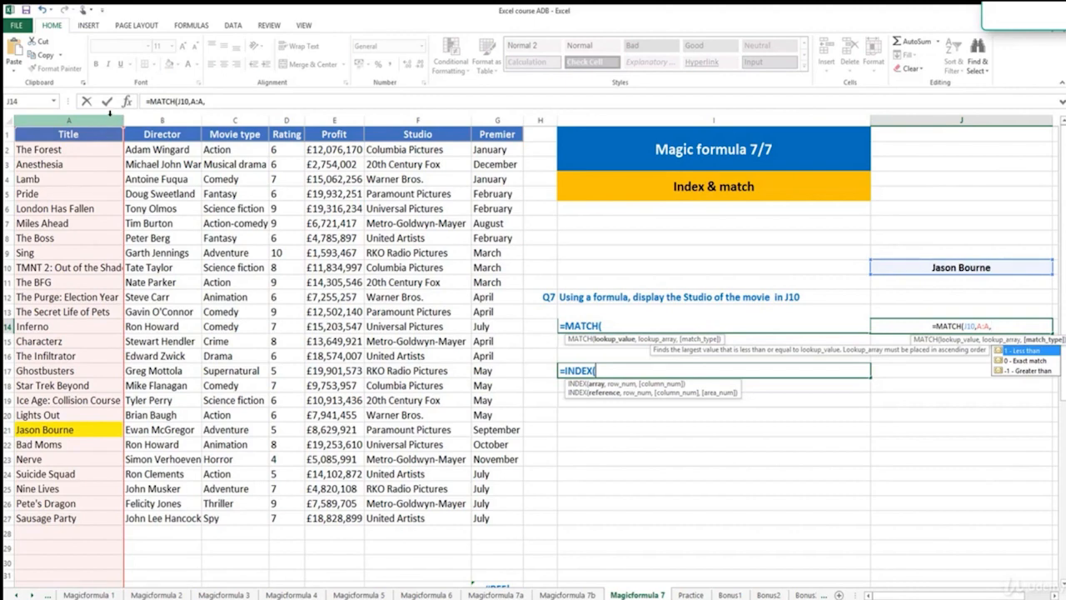
type("0")
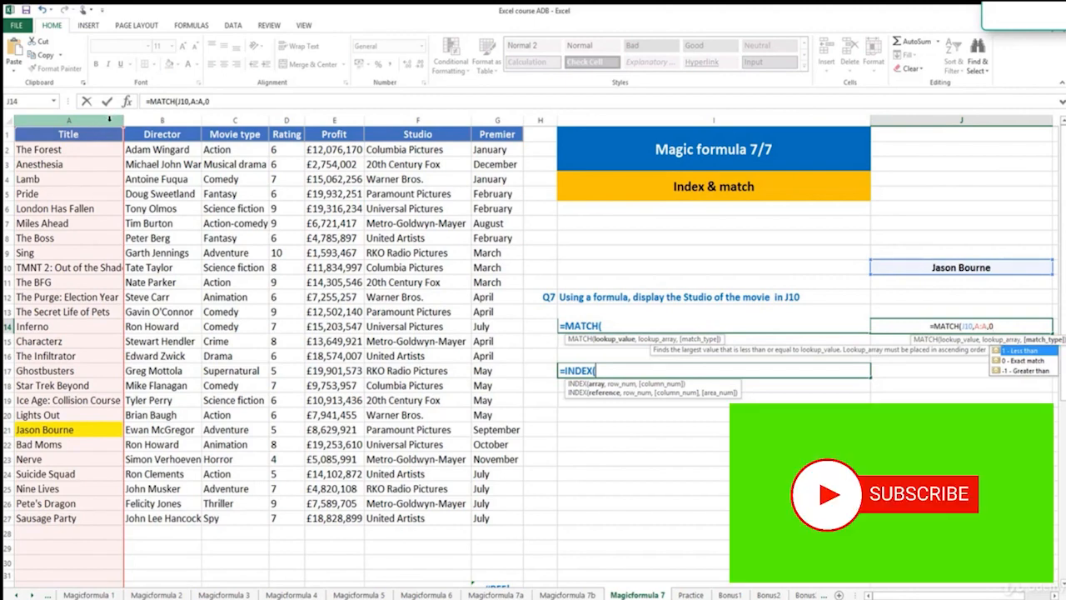
key("Return")
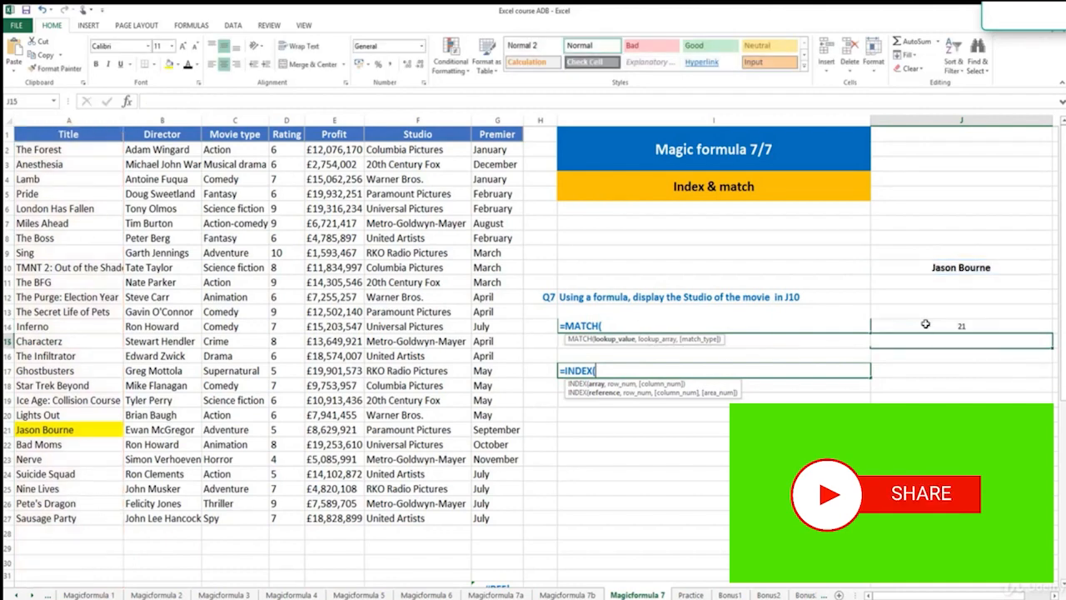
left_click(922, 323)
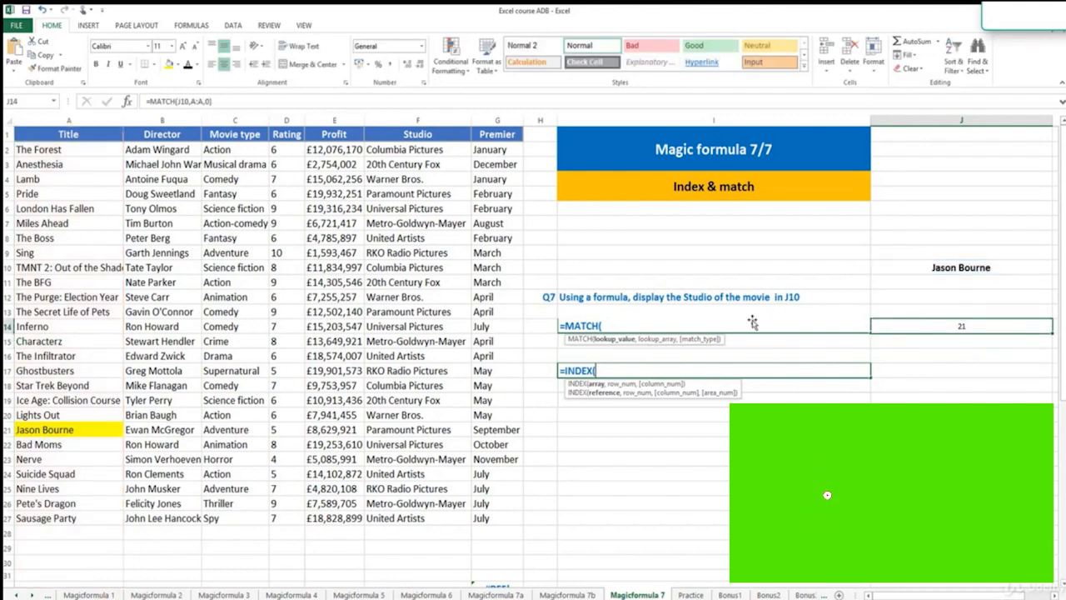
left_click(79, 426)
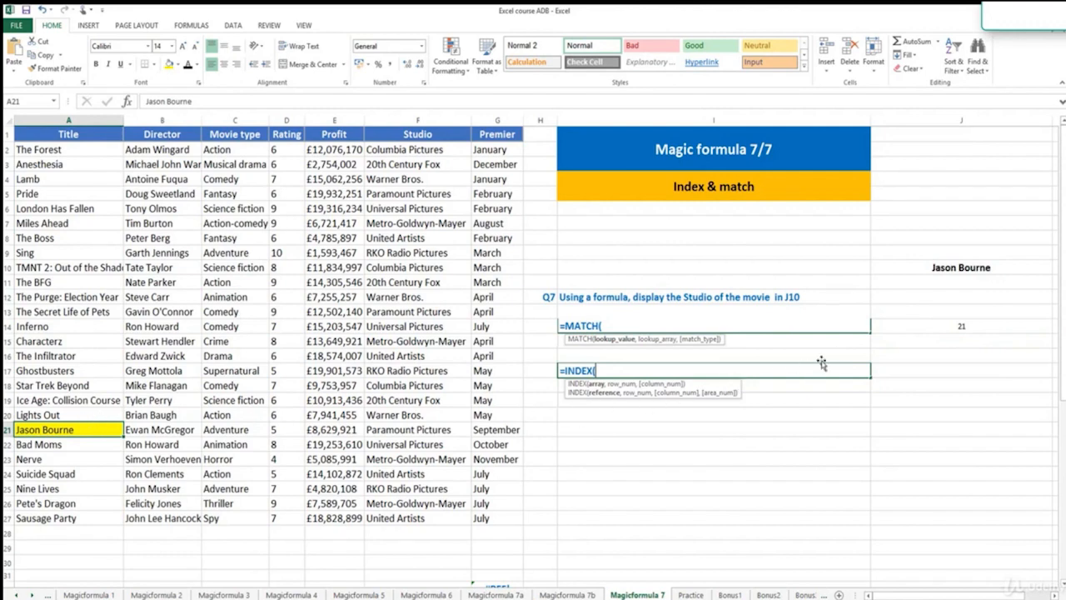
left_click(908, 294)
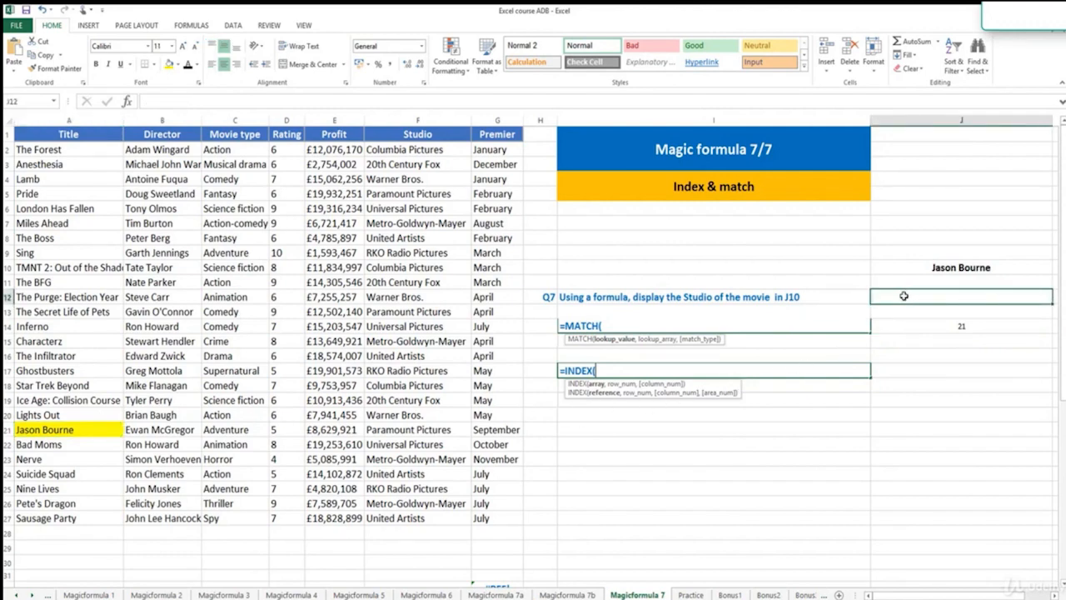
type("=")
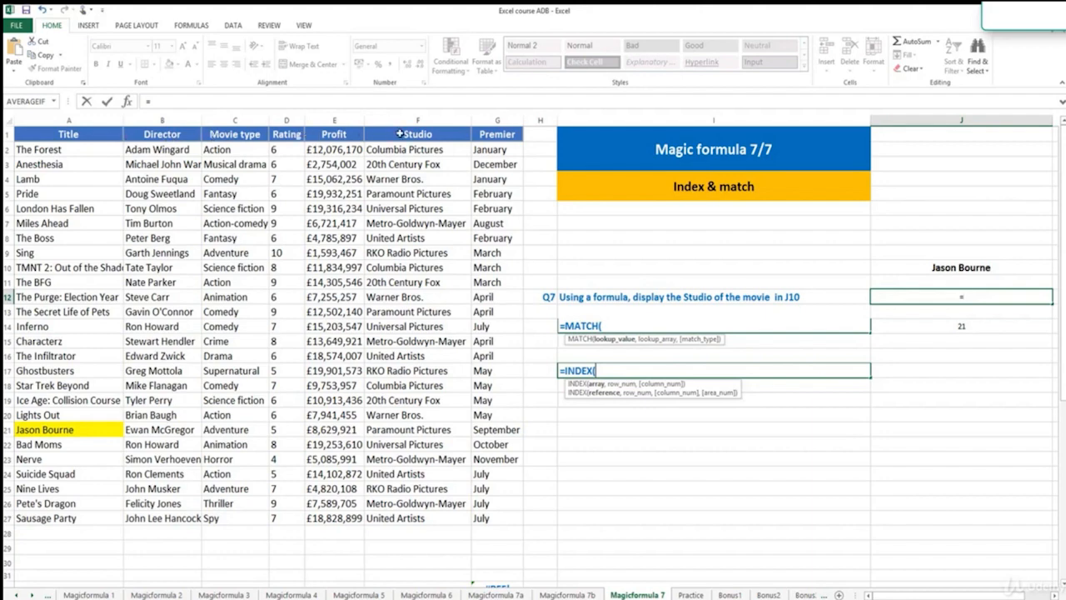
key("Escape")
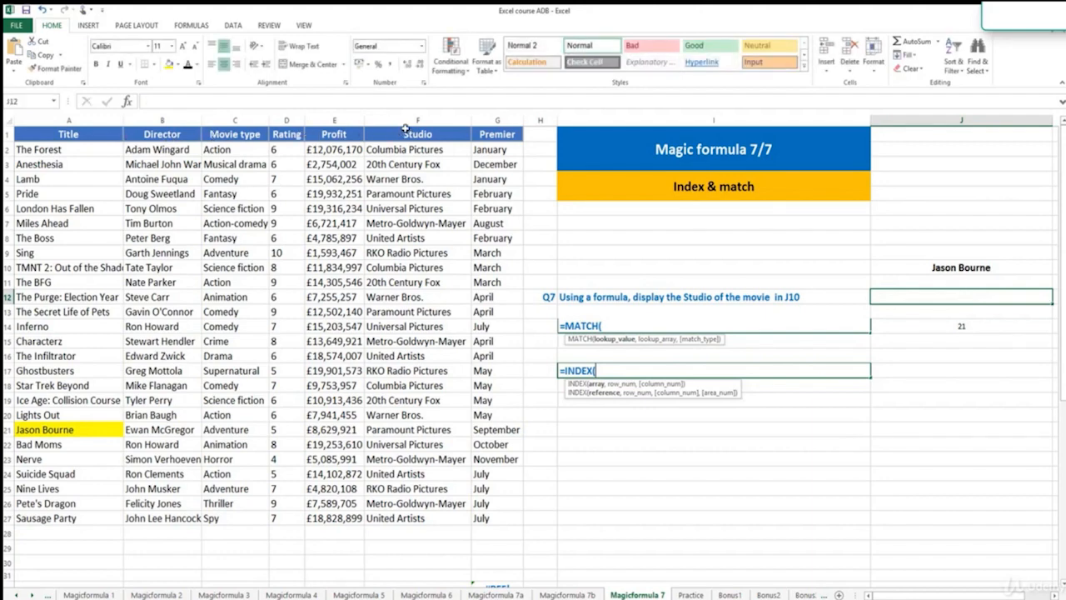
- Examine the Studio column and trace Jason Bourne's row across to its studio in F21
left_click(405, 124)
left_click(55, 429)
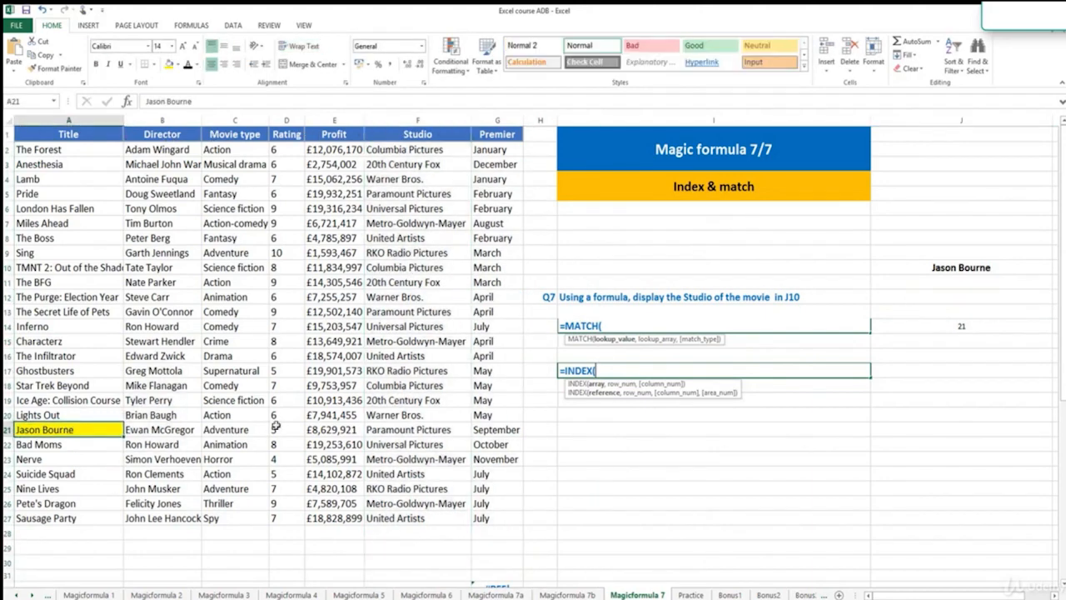
left_click(387, 425)
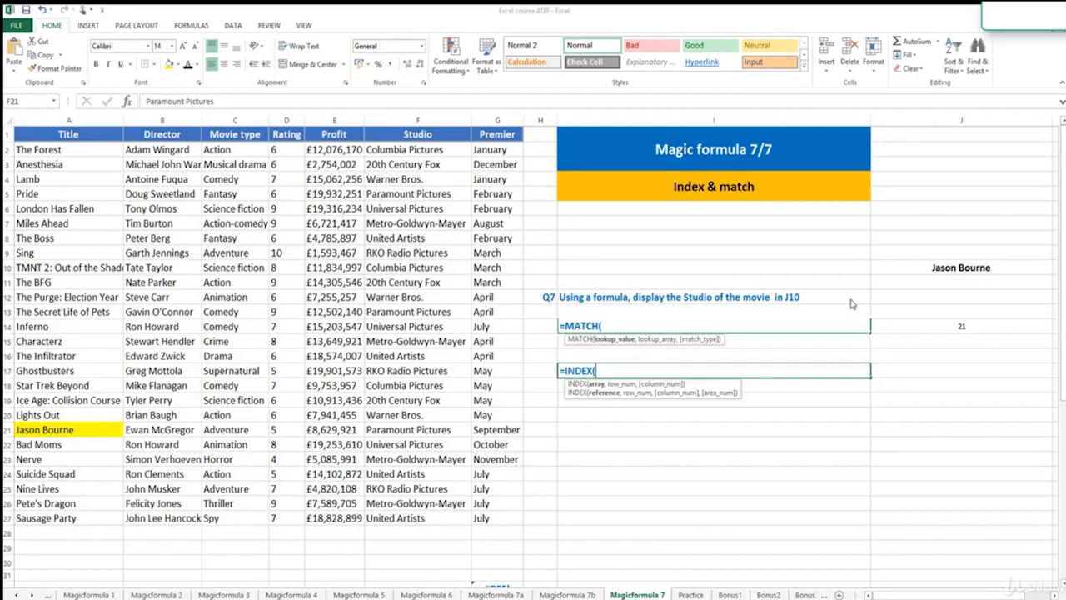
- Enter =INDEX(F:F,21,1) in J12 to return the studio from row 21 of the Studio column
left_click(920, 295)
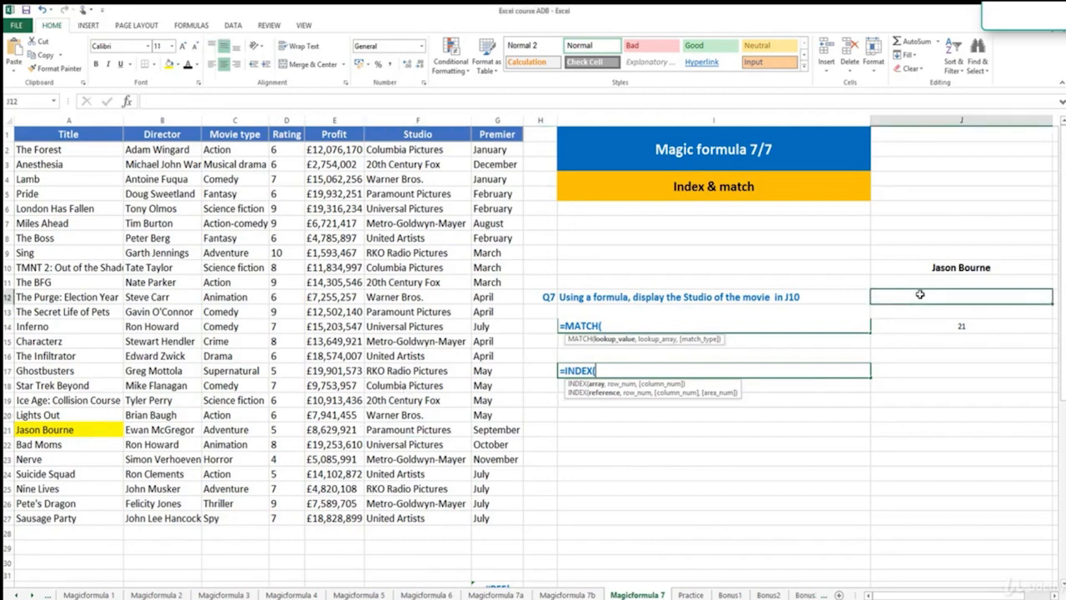
type("=index")
key("Tab")
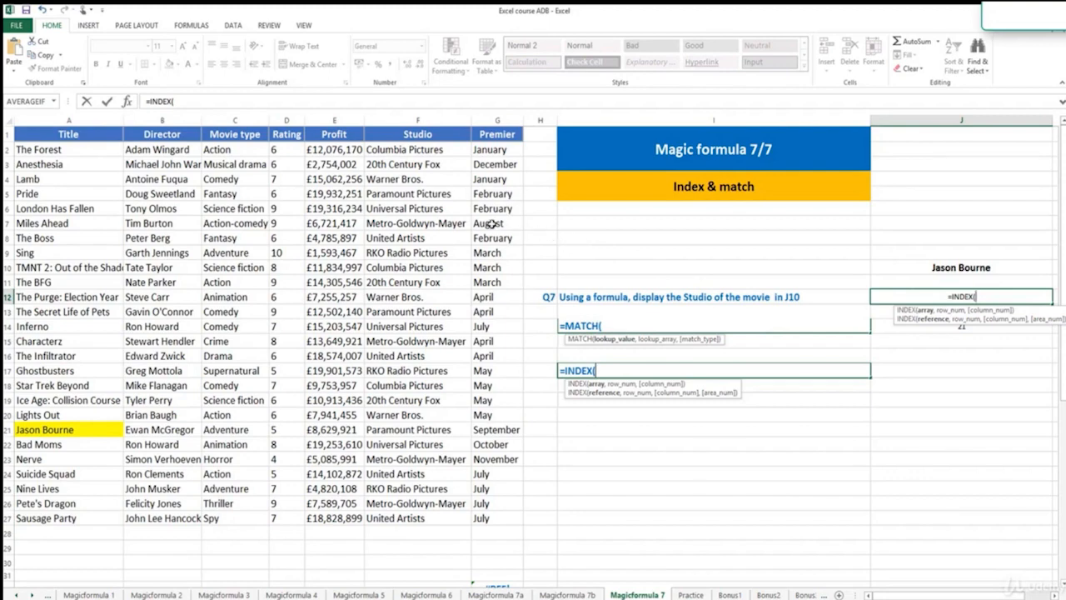
left_click(414, 118)
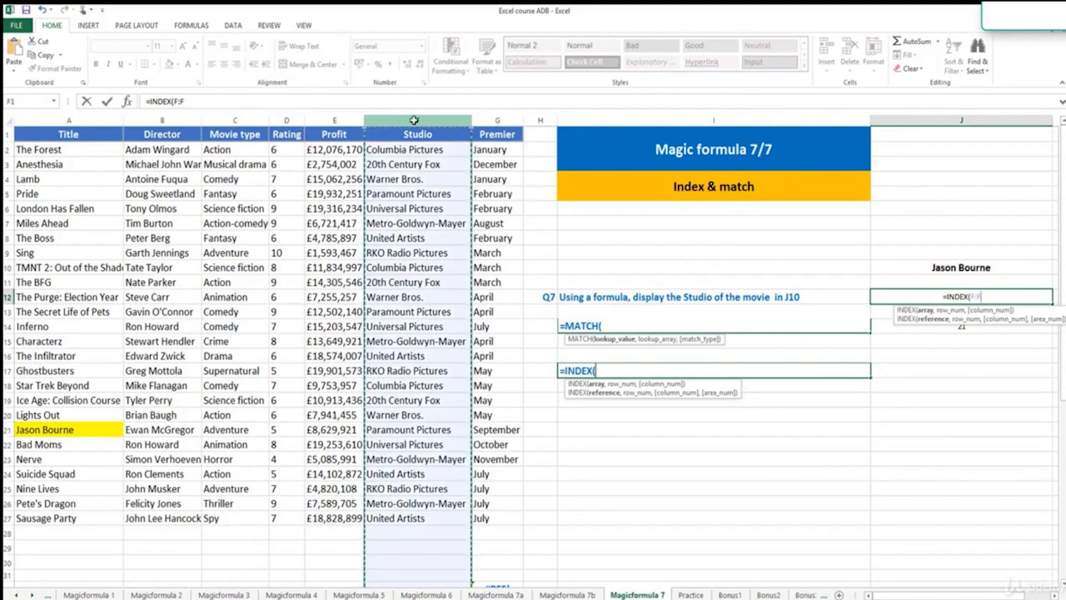
type(",21")
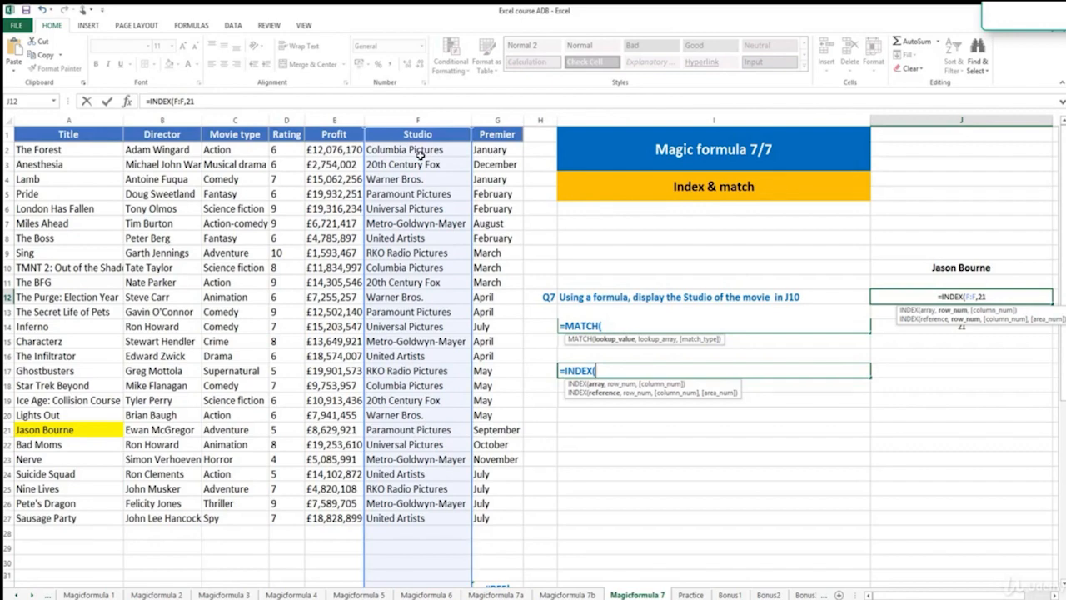
type(",1")
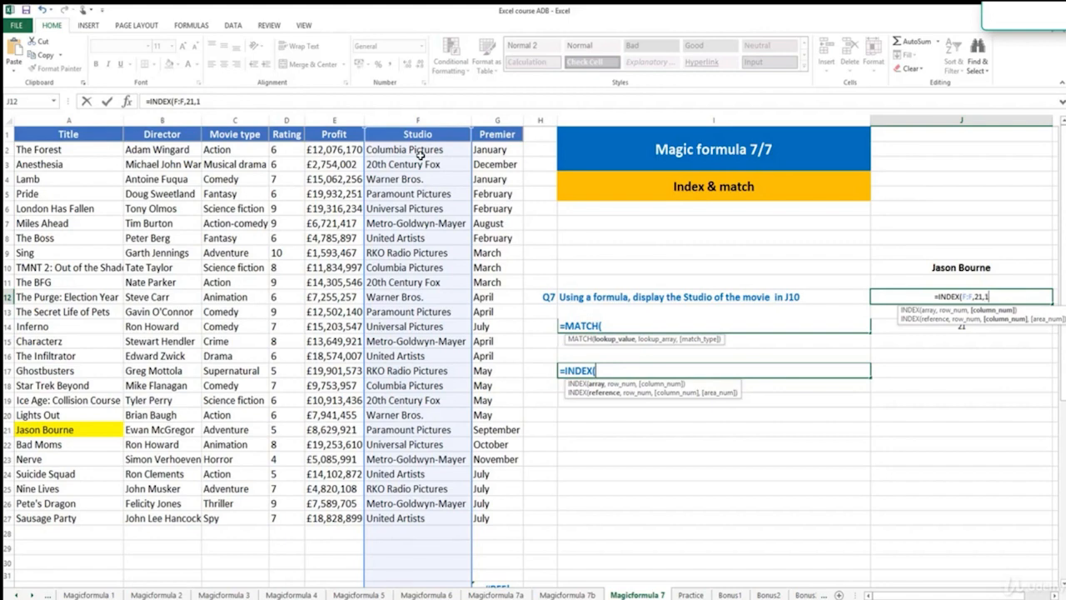
key("Return")
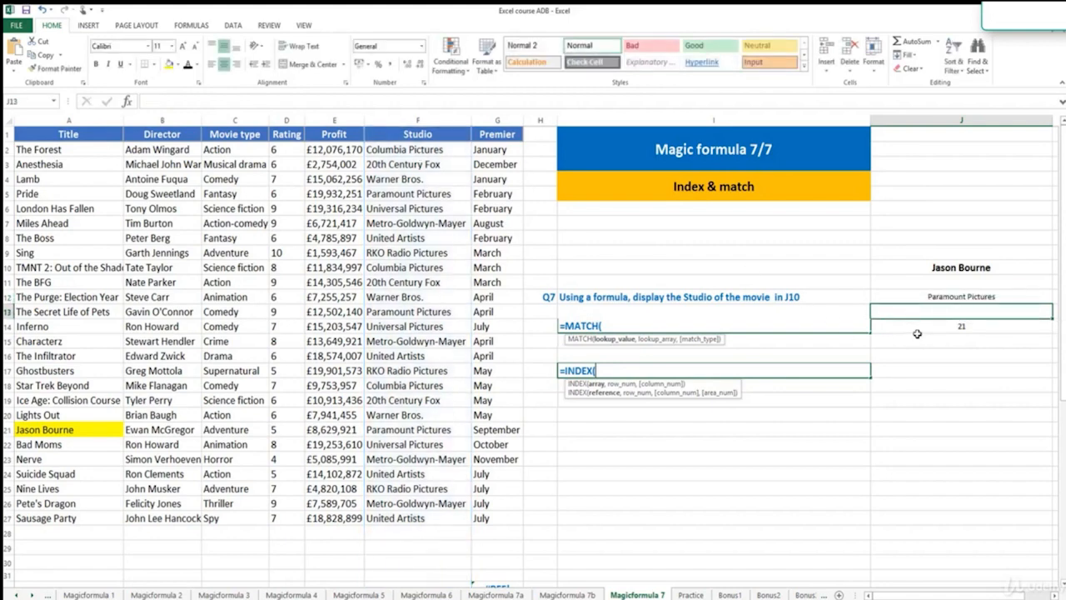
- Apply the Neutral cell style to Jason Bourne's studio in F21
left_click(928, 297)
left_click(454, 429)
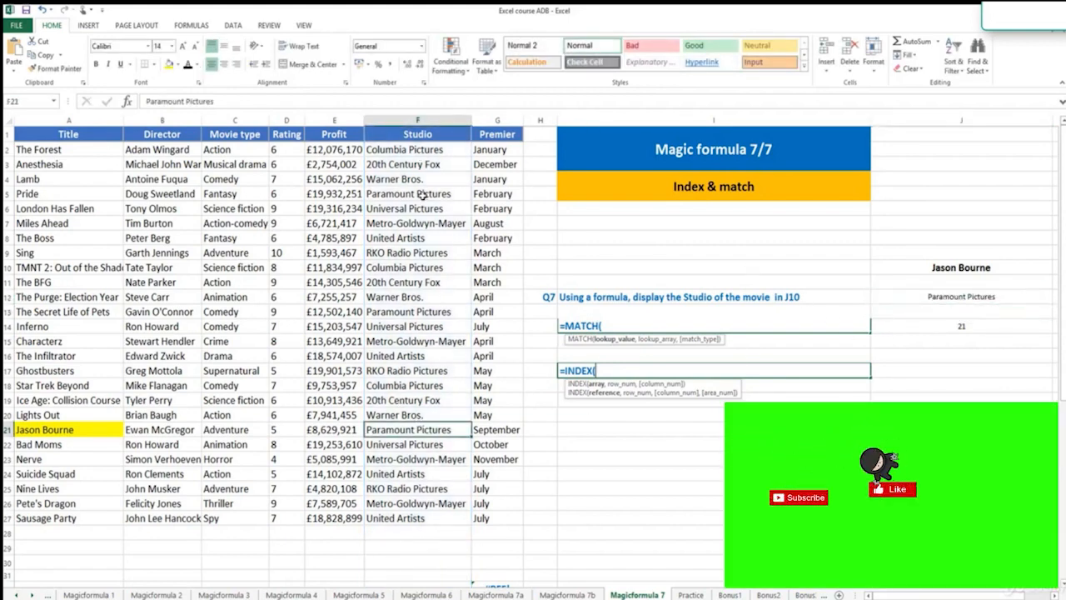
left_click(768, 45)
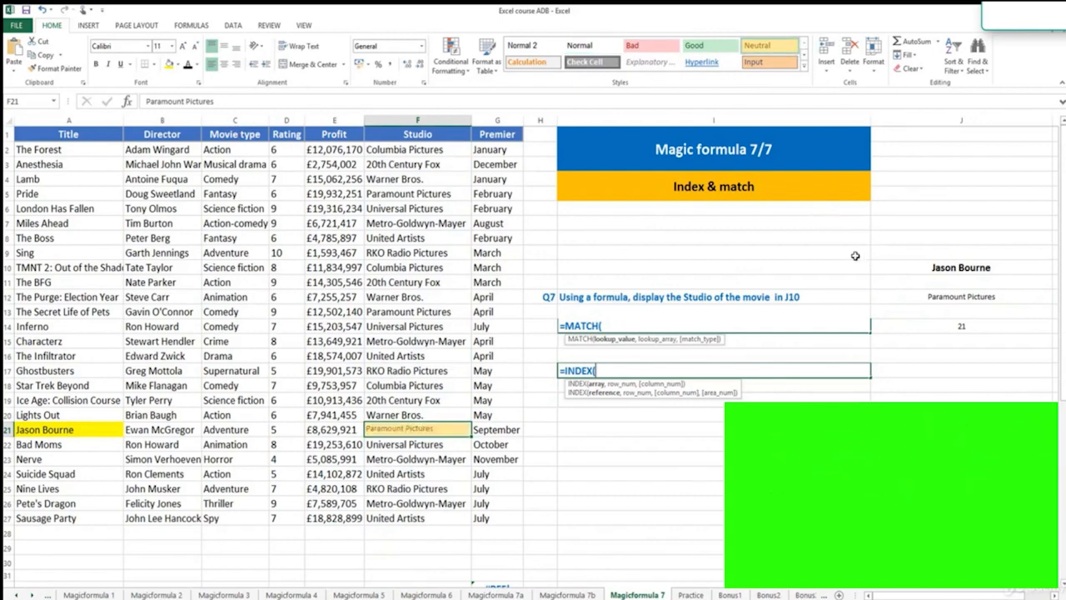
- Remove the column argument from the J12 formula, making it =INDEX(F:F,21), and check the edited formula
left_click(925, 297)
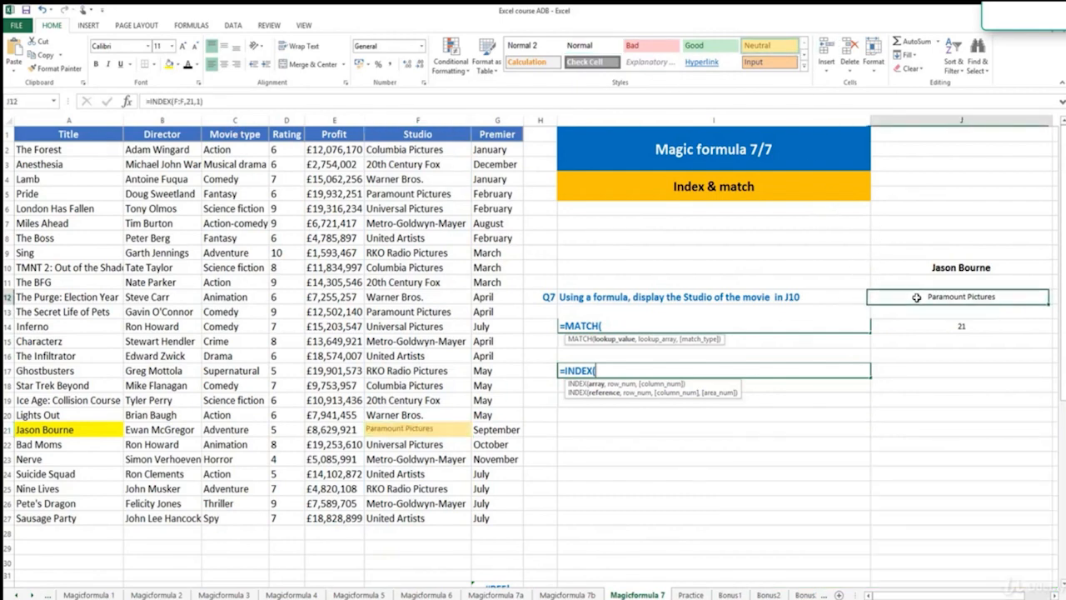
double_click(928, 295)
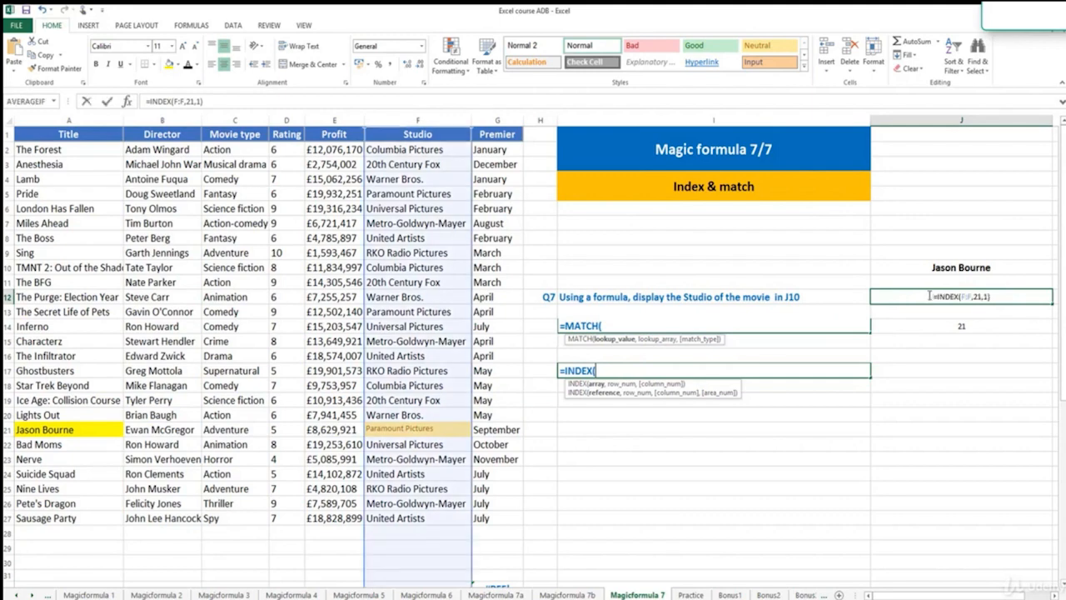
key("BackSpace")
key("BackSpace")
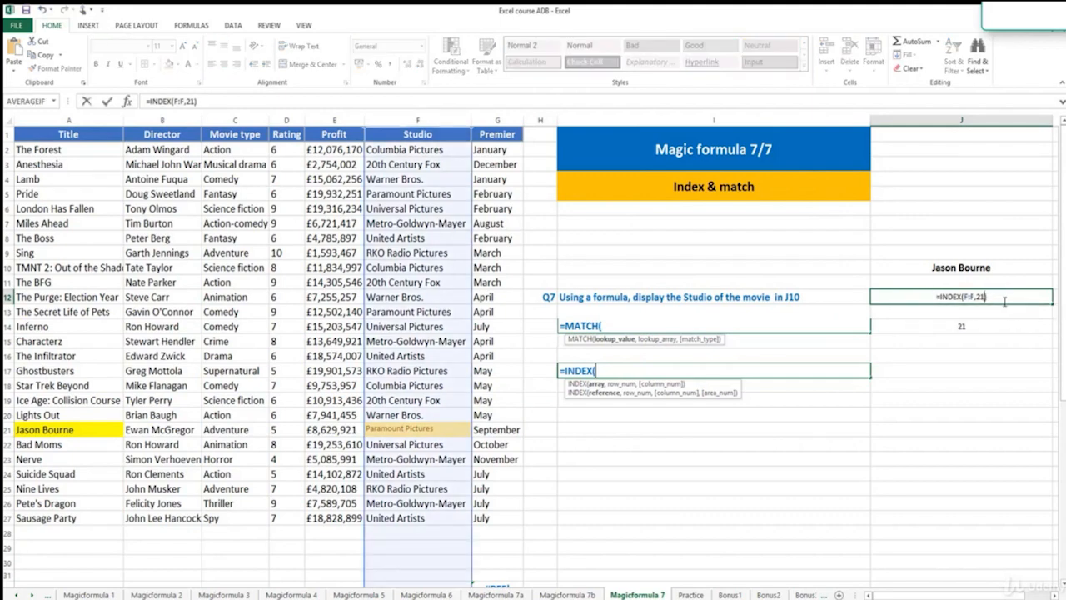
key("Return")
left_click(1001, 295)
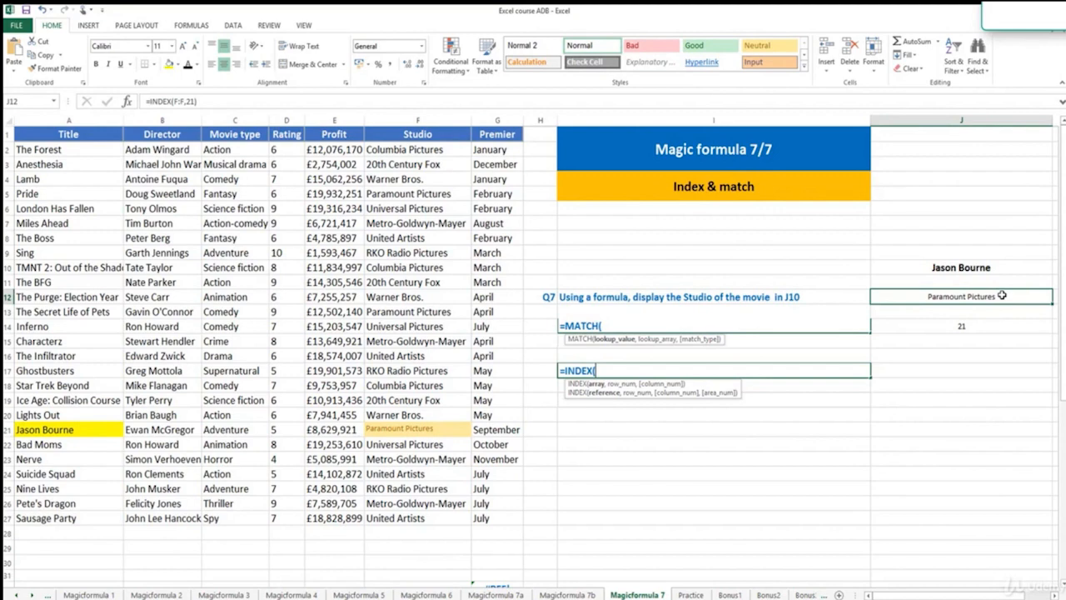
double_click(1002, 295)
key("ctrl+Return")
- Copy MATCH(J10,A:A,0) from J14 and replace the 21 in J12 with it, giving =INDEX(F:F,MATCH(J10,A:A,0))
left_click(975, 324)
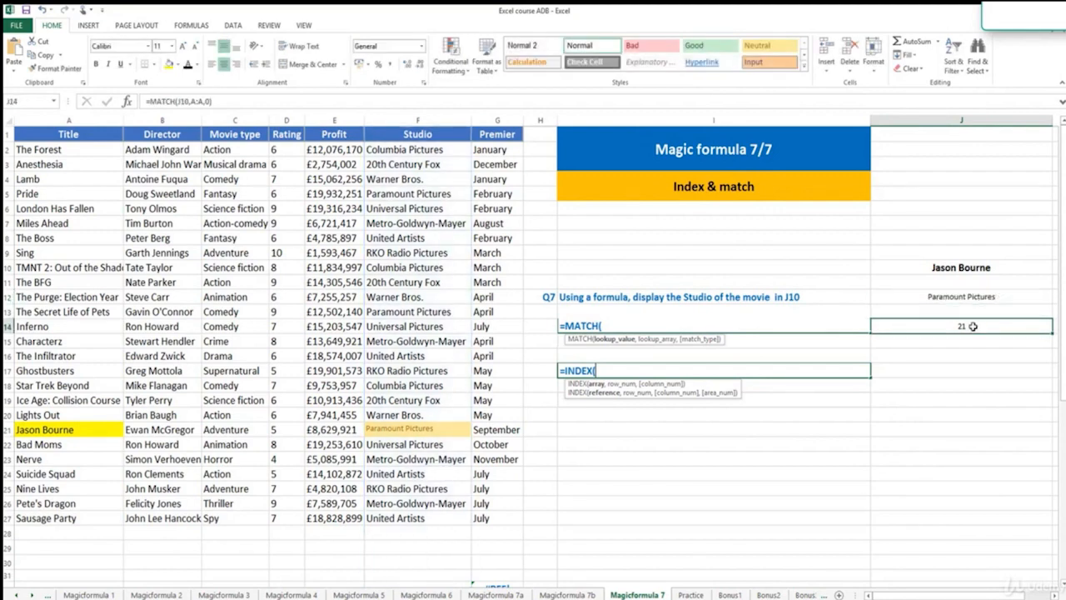
double_click(976, 324)
left_click_drag(931, 326, 933, 326)
key("ctrl+c")
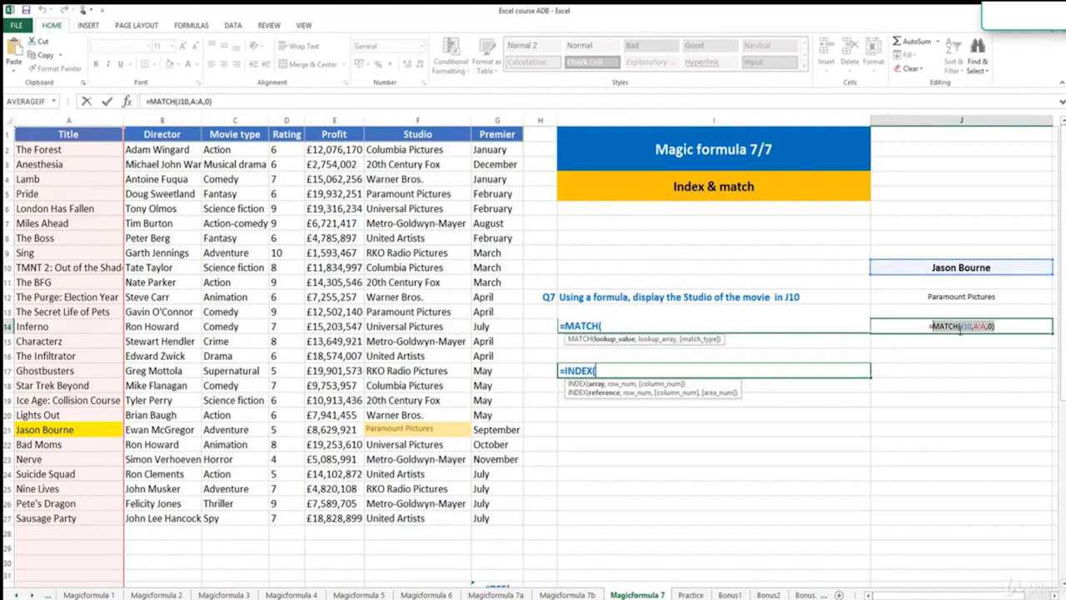
key("Escape")
left_click(984, 297)
double_click(984, 296)
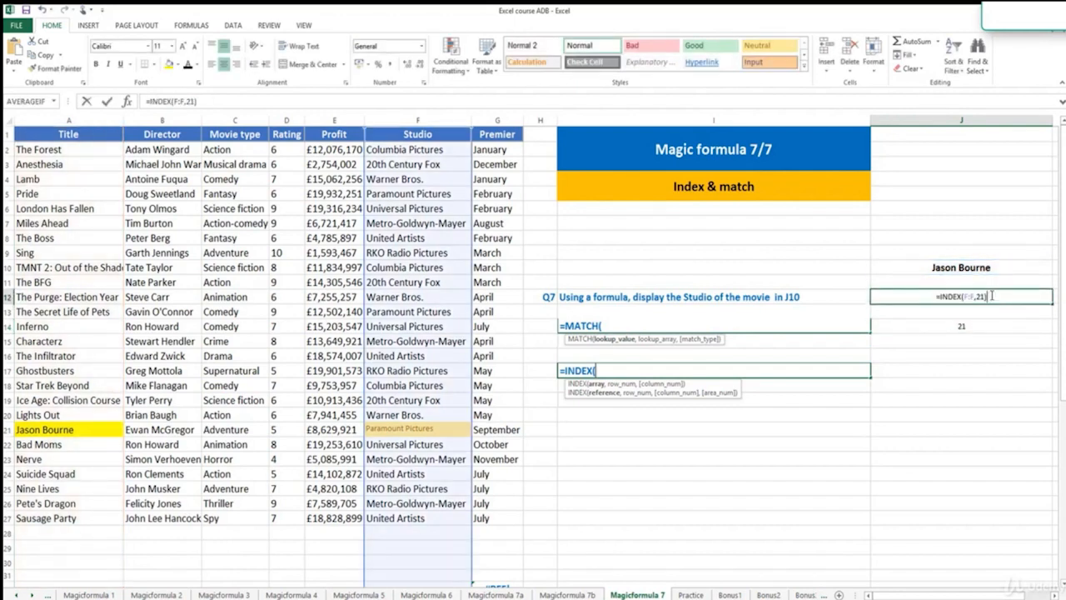
key("ctrl+v")
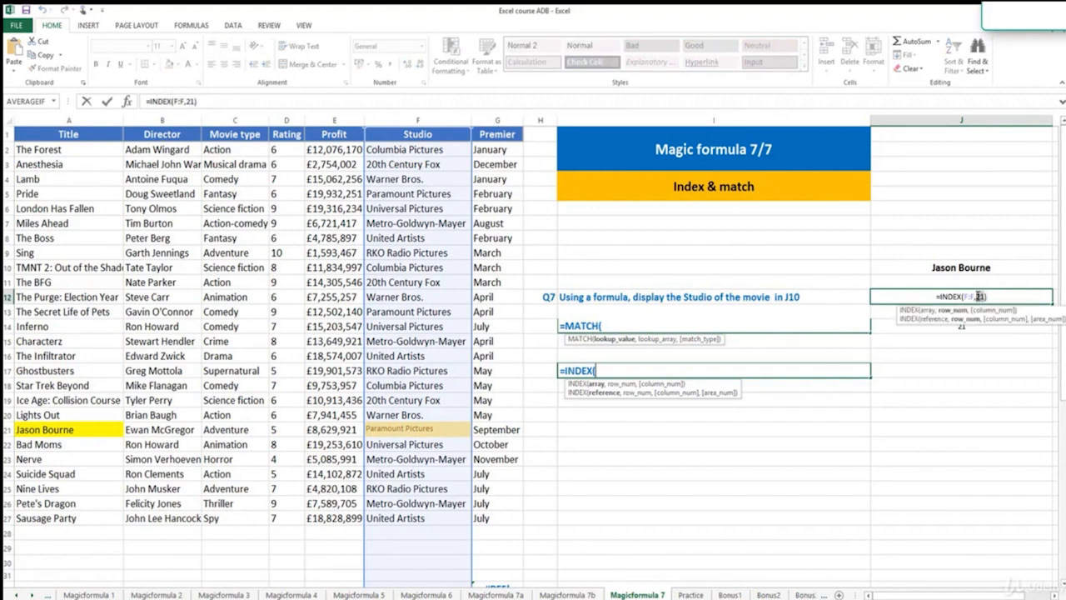
key("Return")
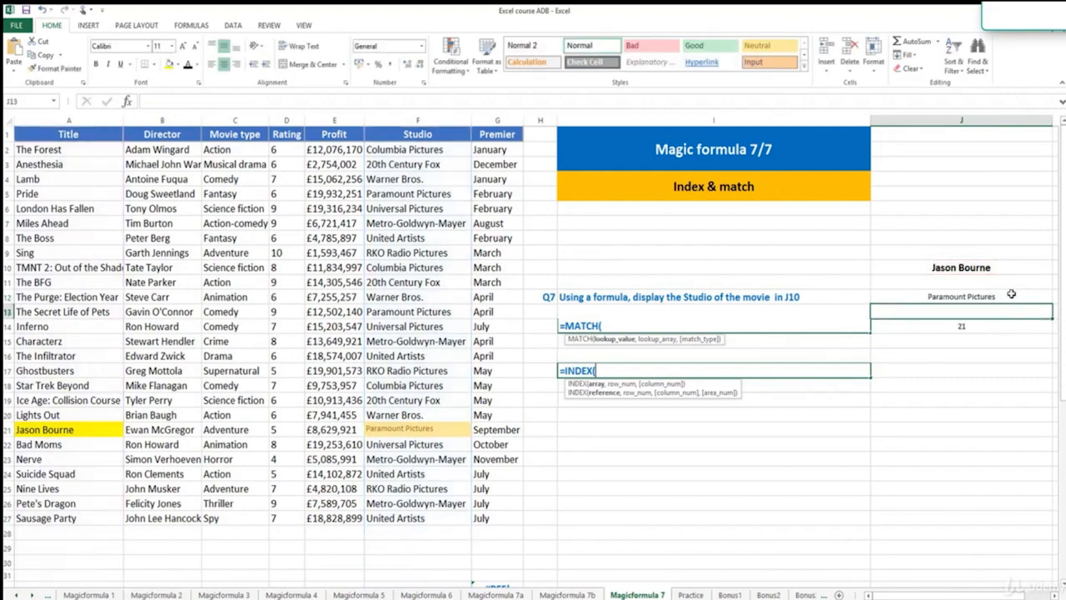
- Delete the helper MATCH formula from J14 and review the combined formula in J12
left_click(1000, 297)
left_click(980, 324)
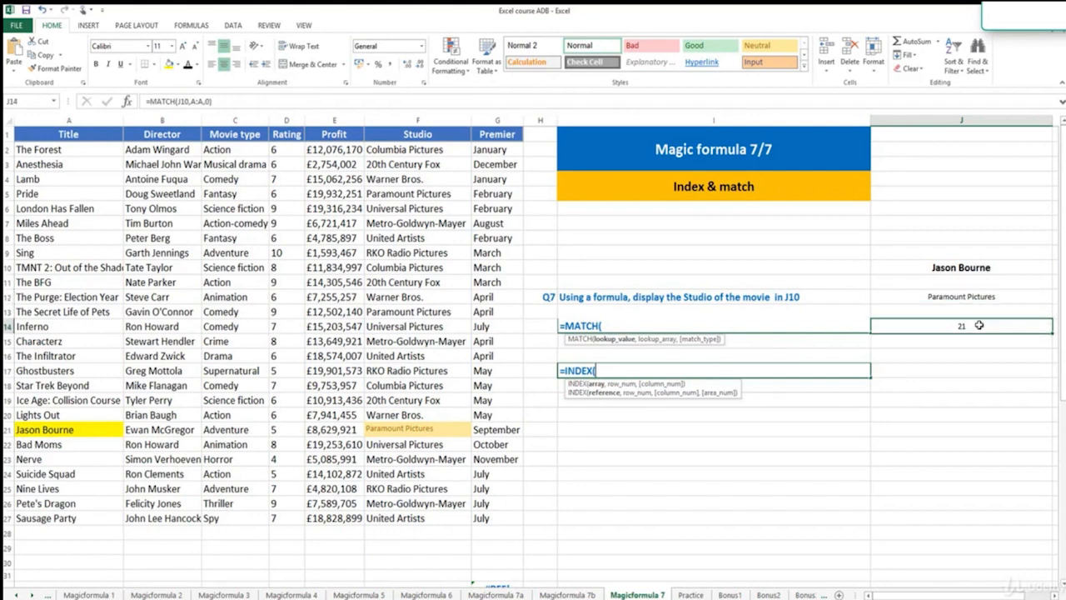
key("Delete")
left_click(973, 354)
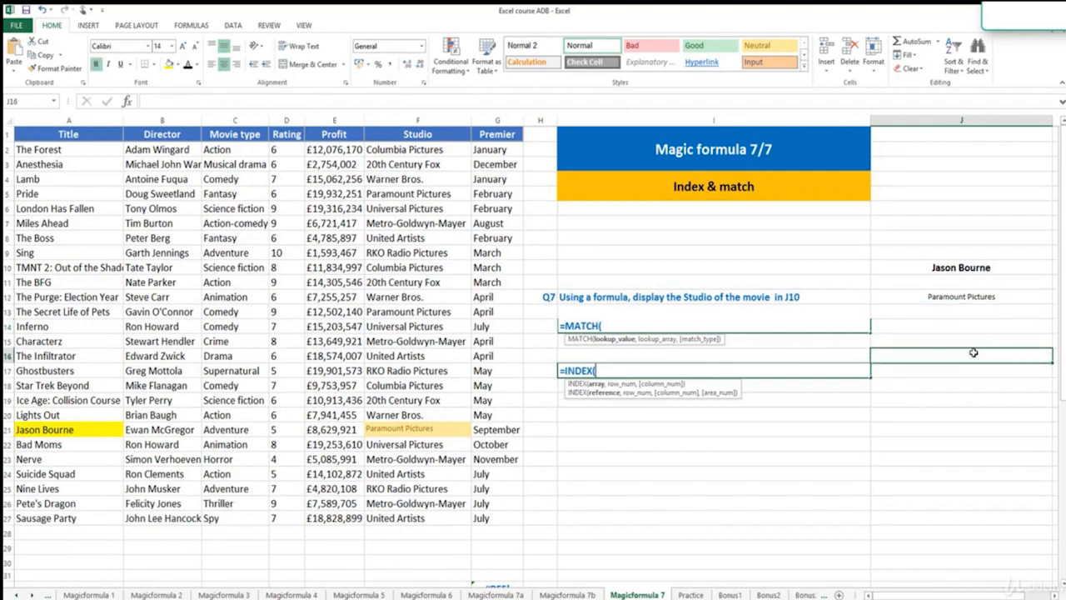
left_click(983, 299)
double_click(1026, 298)
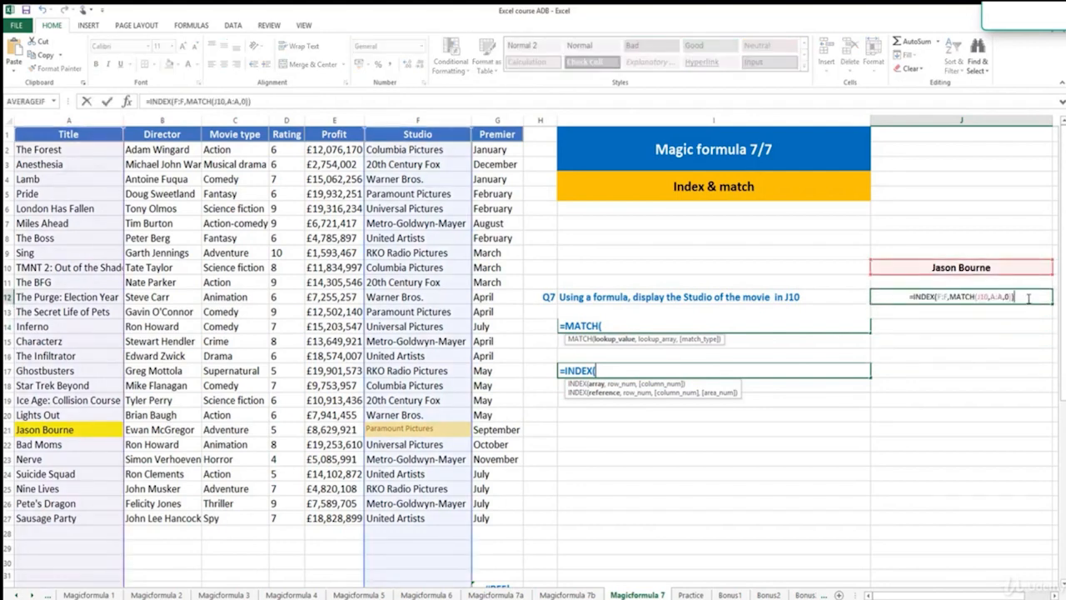
key("Escape")
- Test the studio lookup by switching J10 to Nine Lives and back to Jason Bourne, and recheck the J12 formula
left_click(1033, 268)
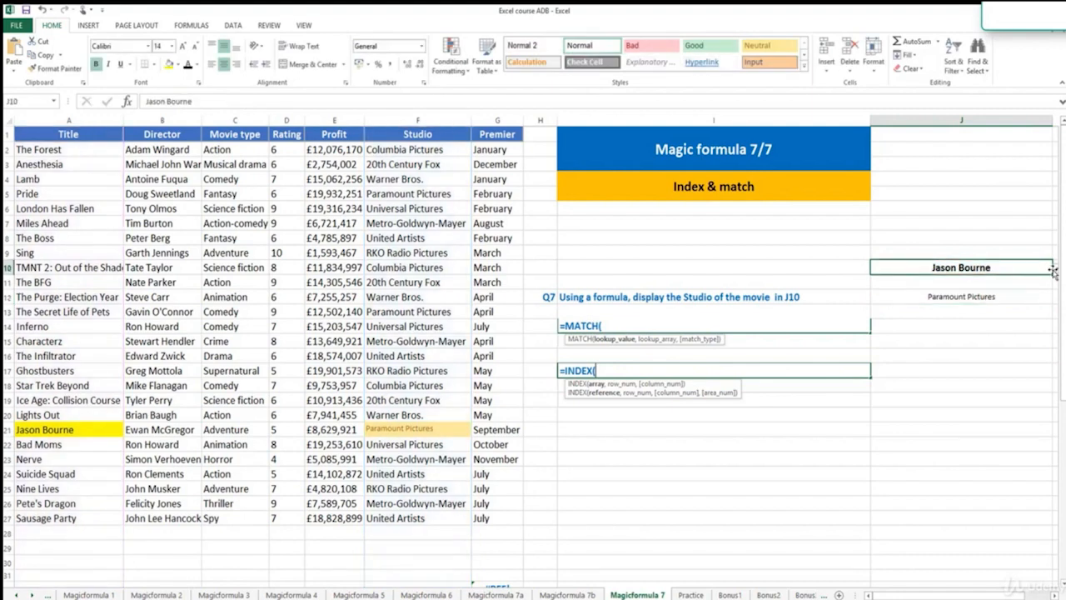
left_click(1055, 269)
left_click(1033, 317)
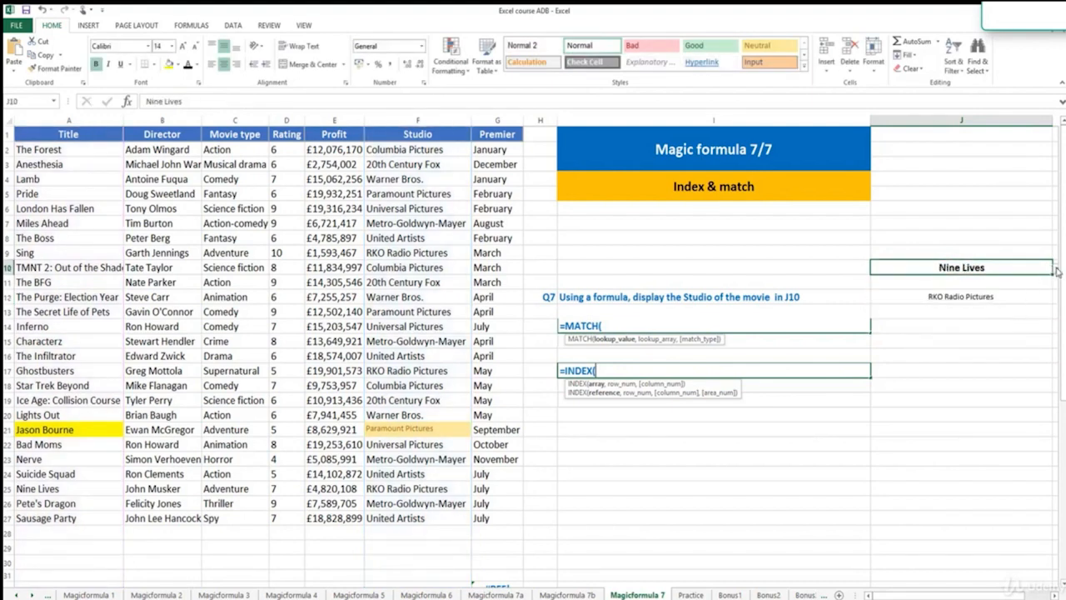
left_click(1055, 268)
left_click(1007, 287)
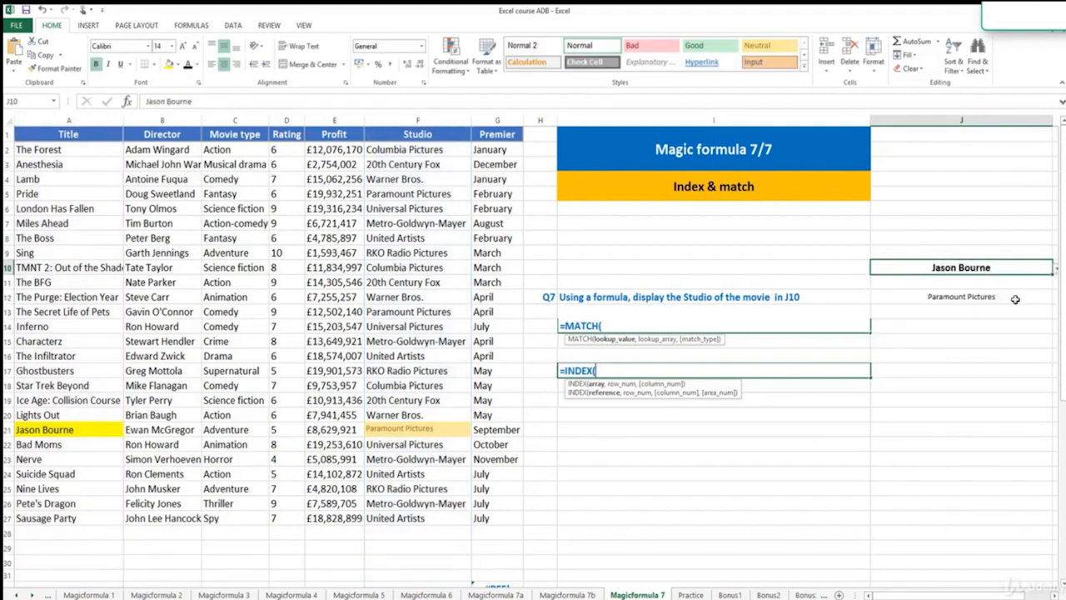
left_click(1012, 297)
double_click(1012, 296)
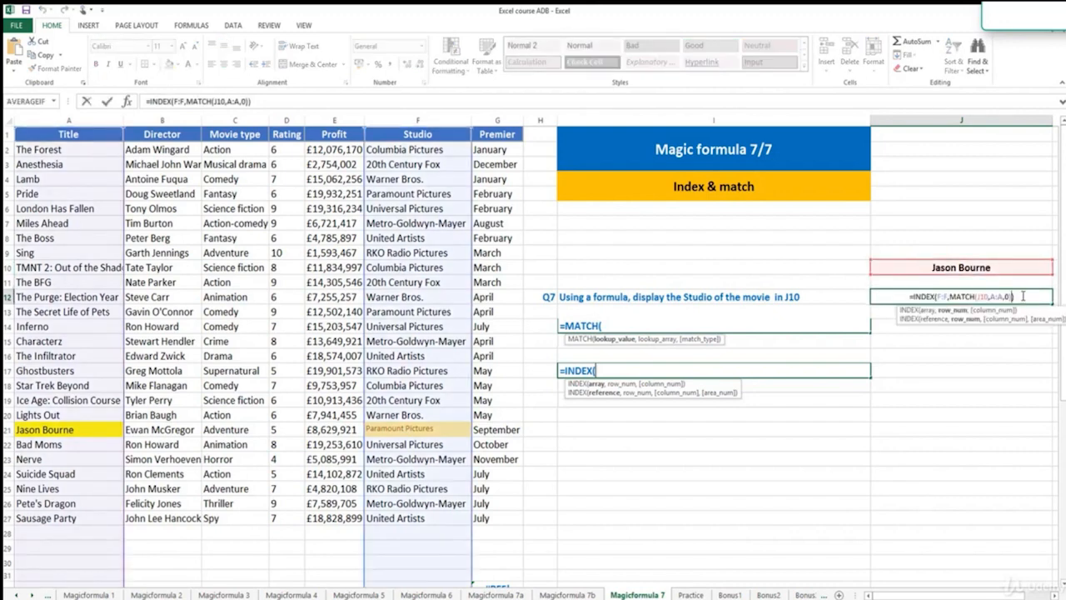
key("Escape")
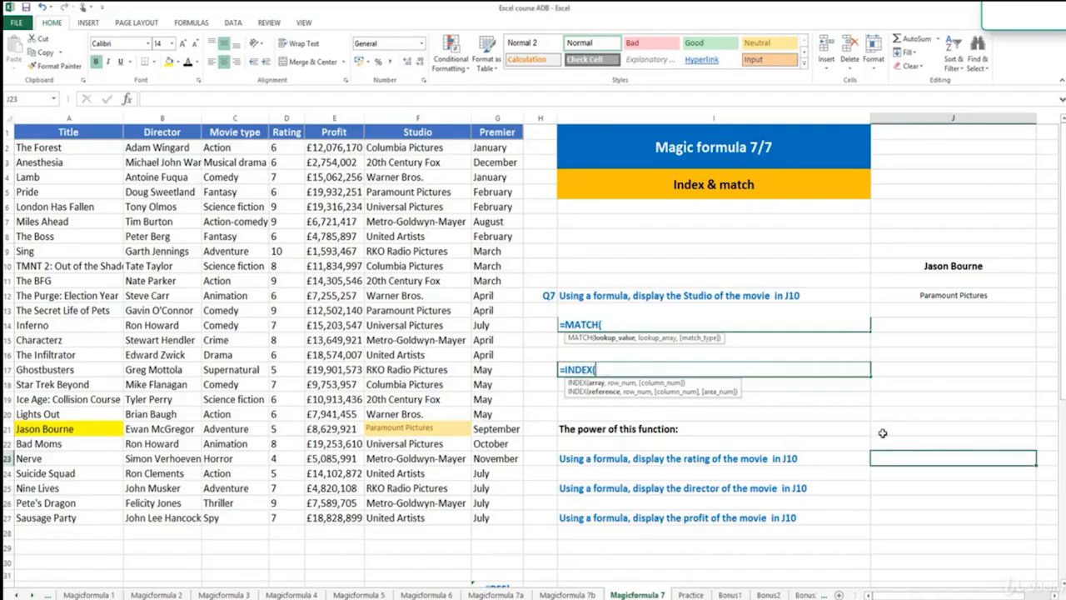
- Enter =INDEX(D:D,MATCH(J10,A:A,0)) in J23 to display the rating of the movie in J10
left_click(907, 426)
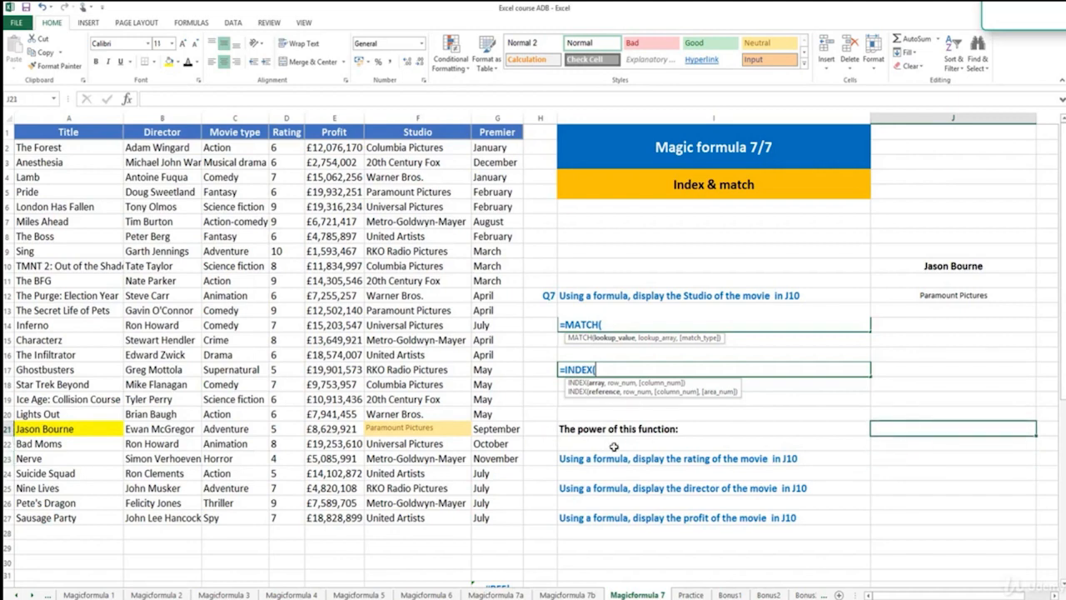
left_click(886, 459)
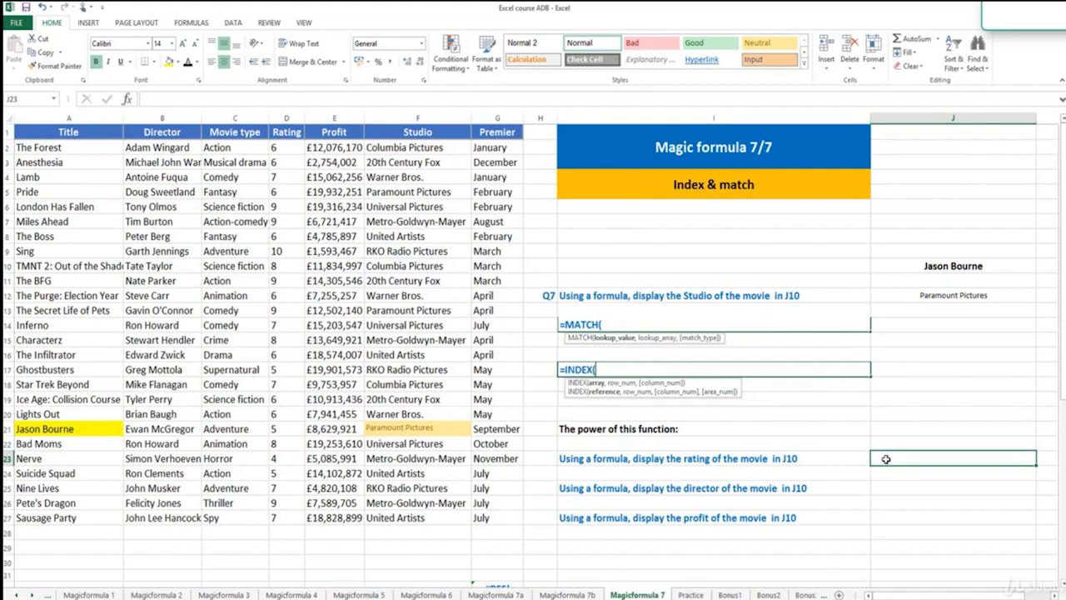
type("=INDEX(")
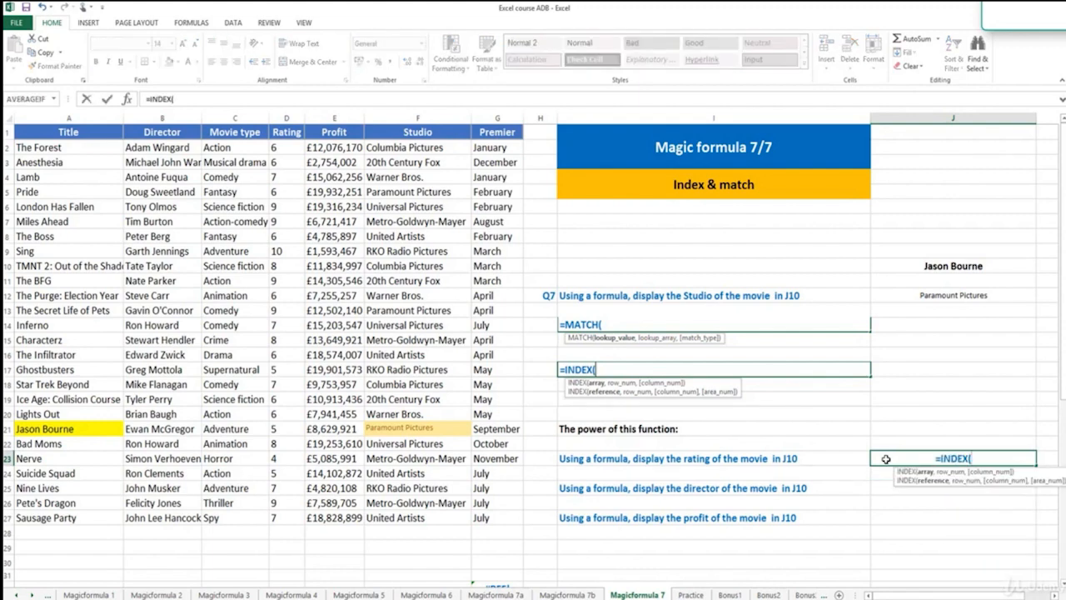
left_click(294, 117)
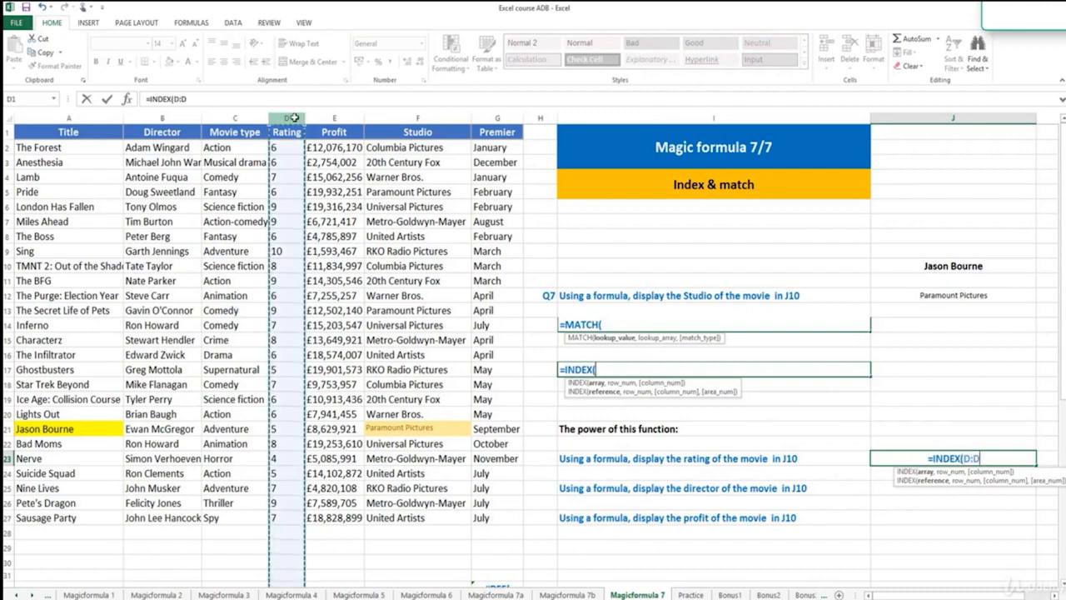
type(",")
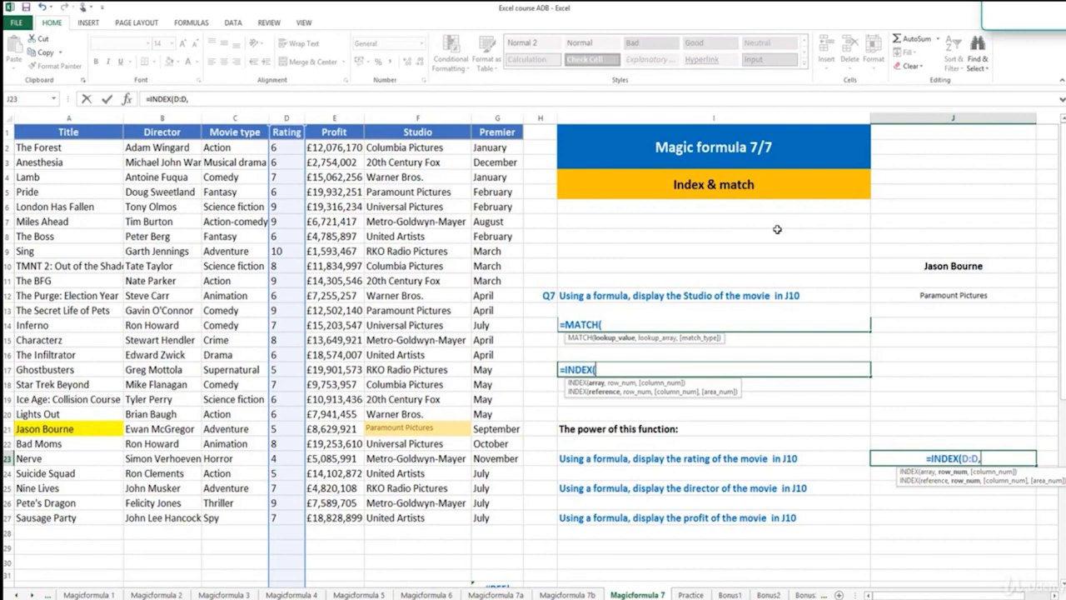
type("MATCH(")
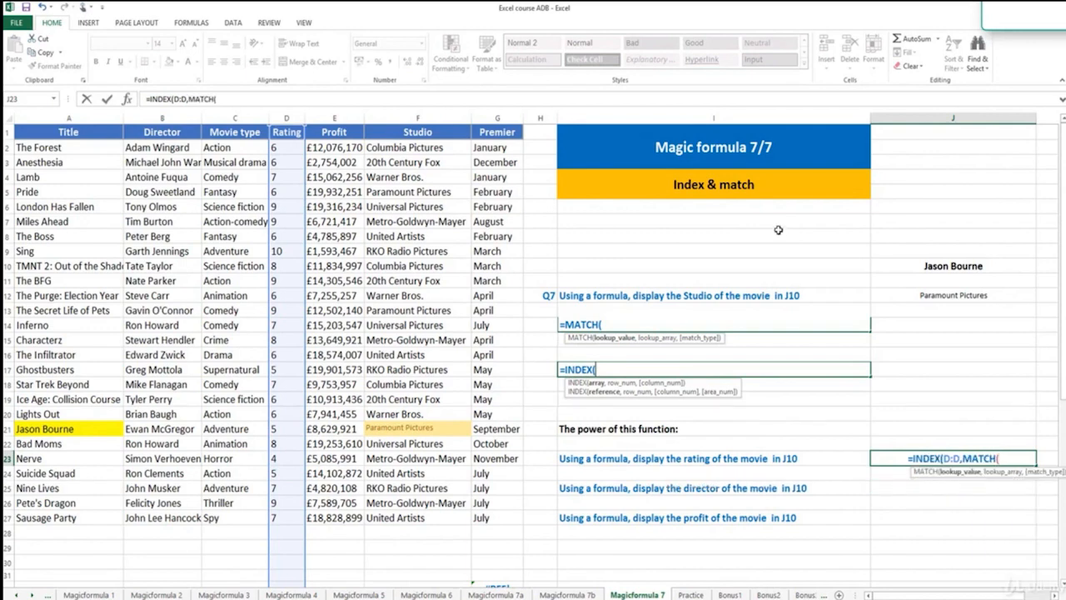
left_click(931, 263)
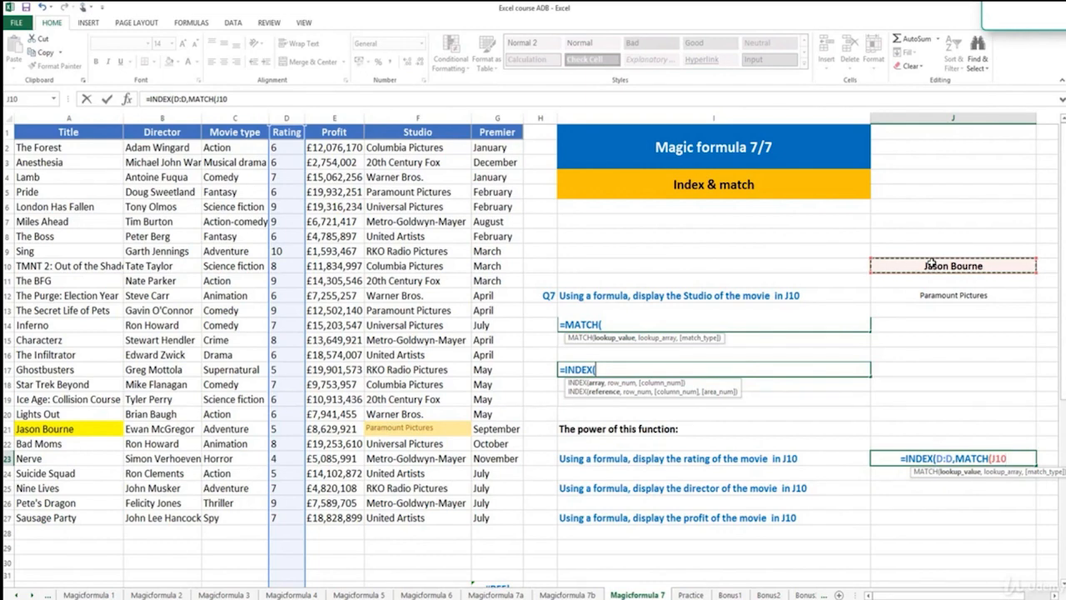
type(",")
left_click(104, 116)
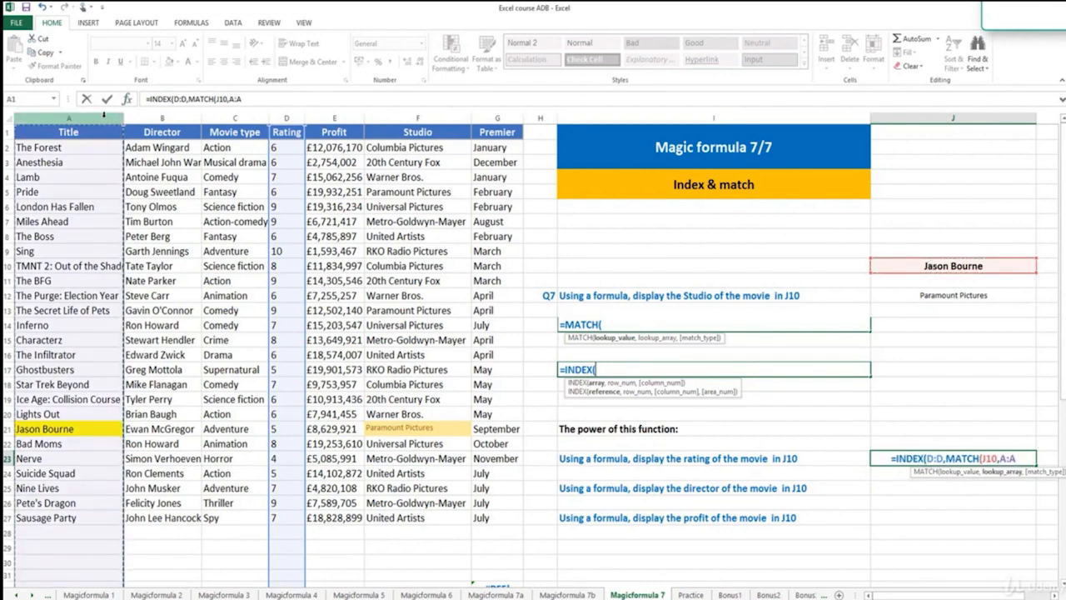
type(",0")
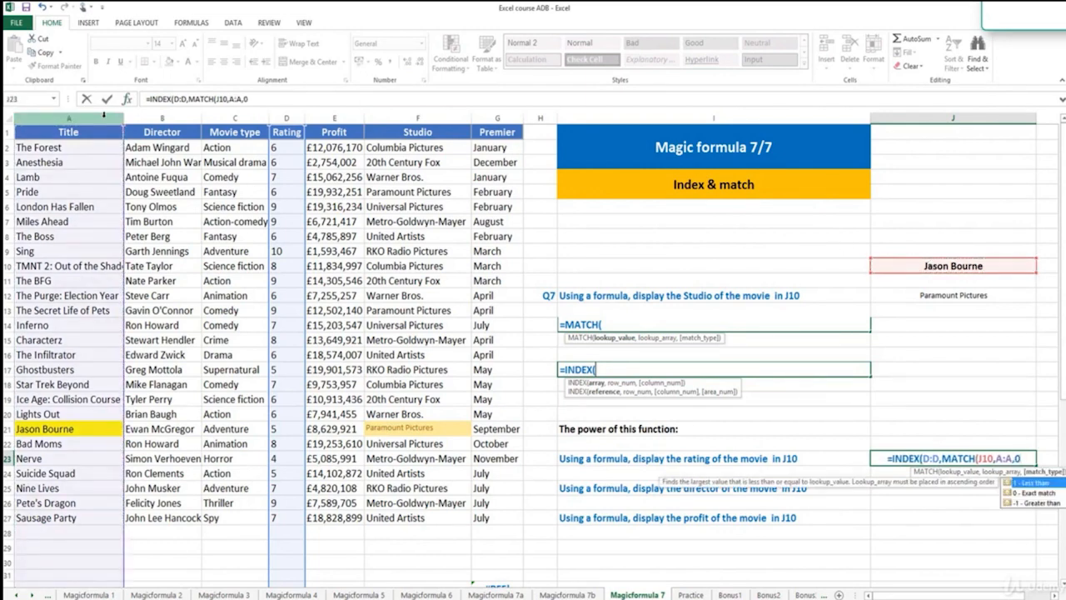
type("))")
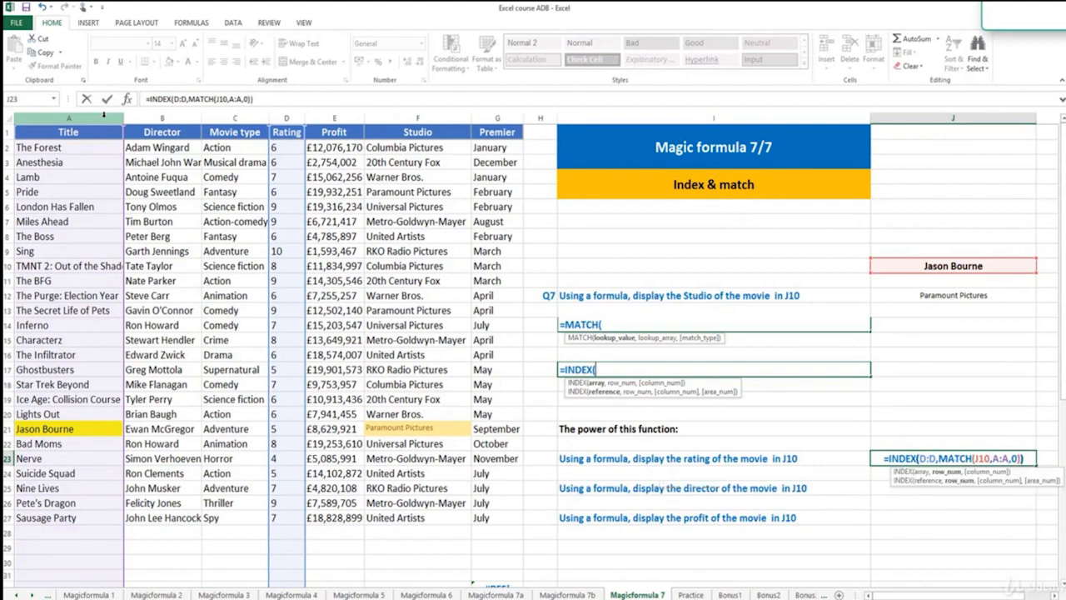
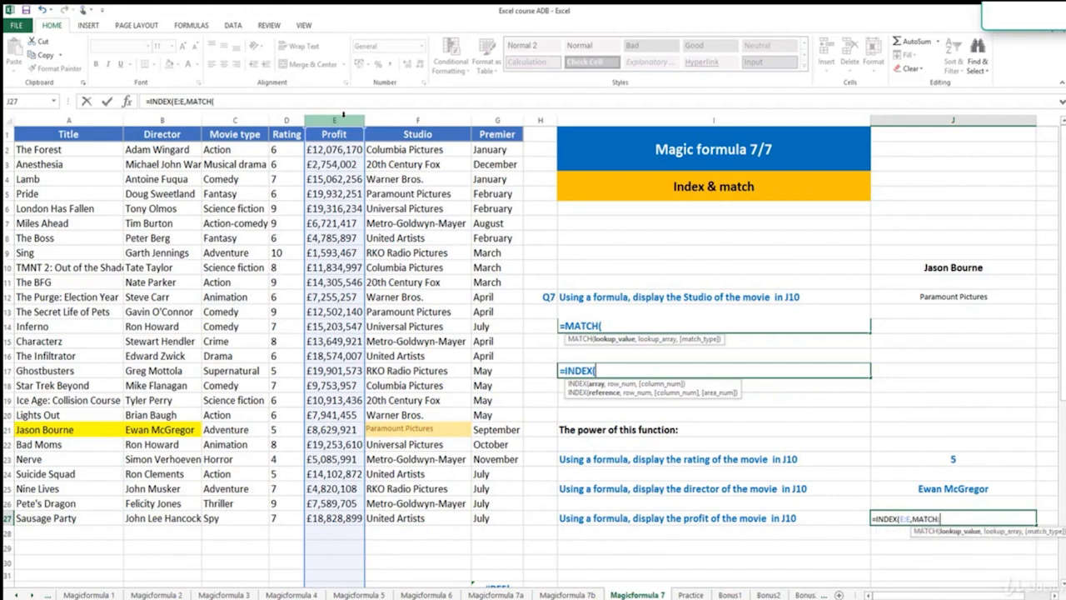
- Complete the profit formula in J27 as =INDEX(E:E,MATCH(J10,A:A,0)), matching J10 exactly against the titles in column A
left_click(939, 263)
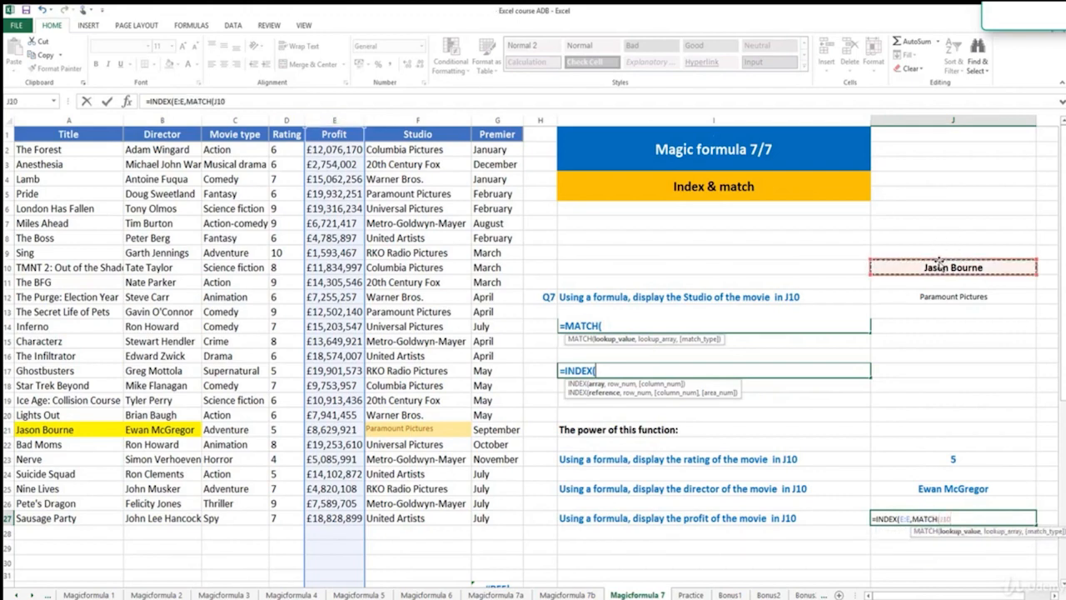
type(",")
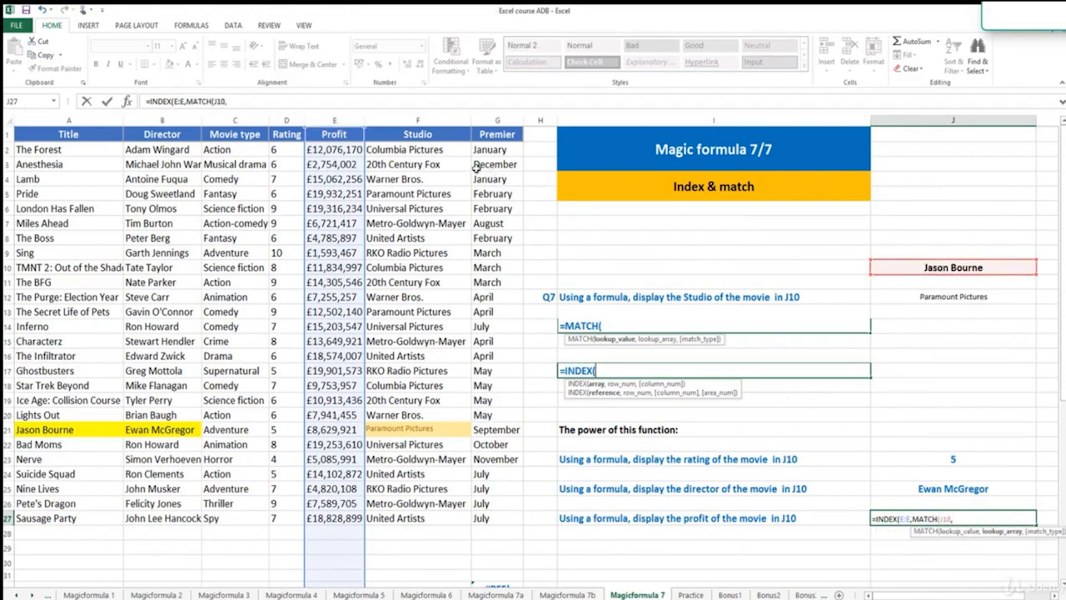
left_click(96, 120)
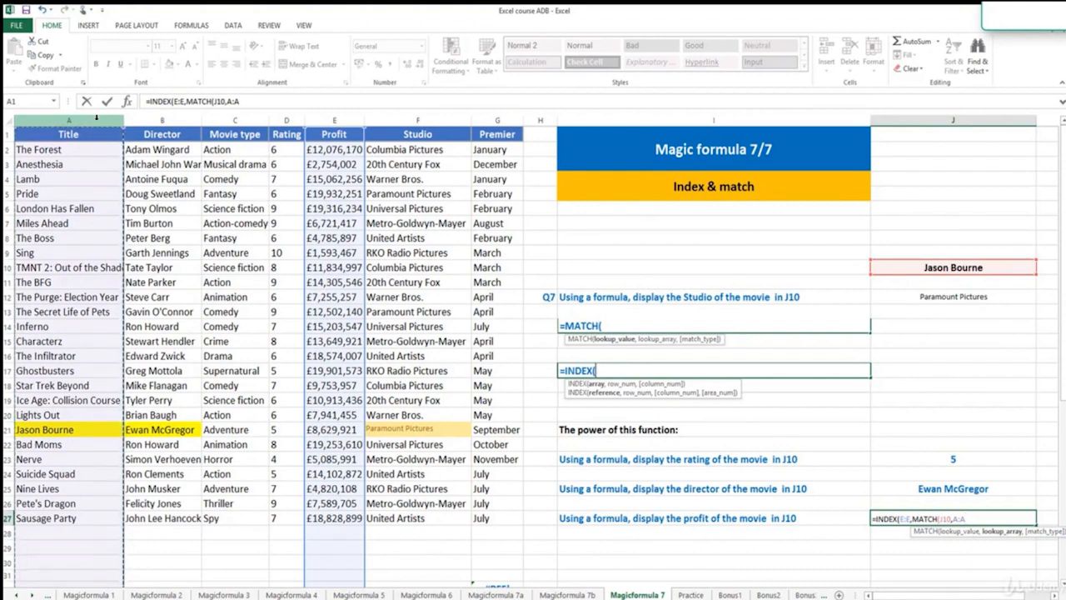
type(",0)")
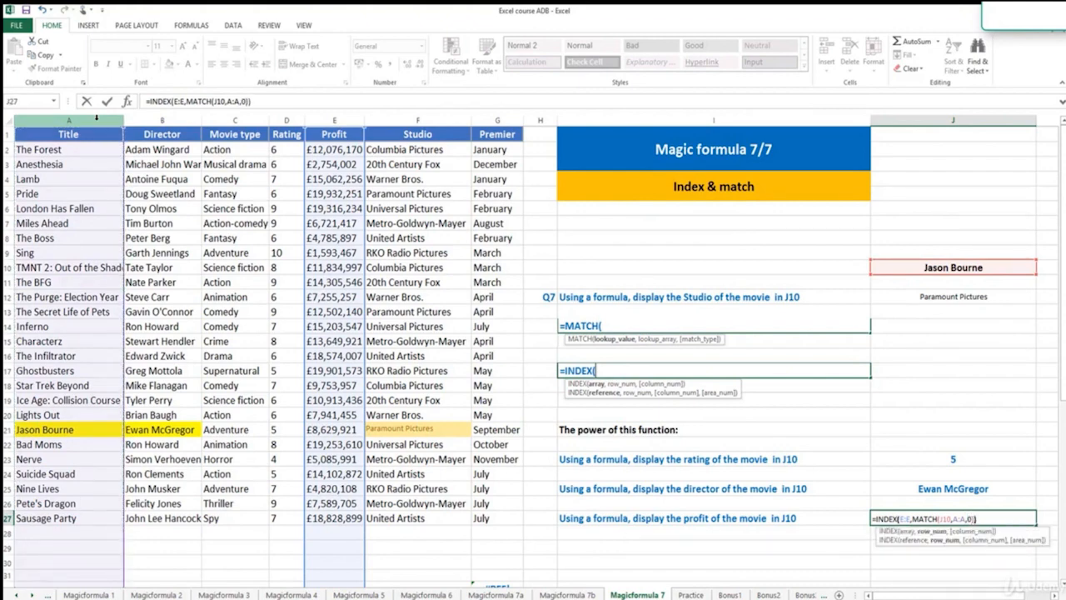
type(")")
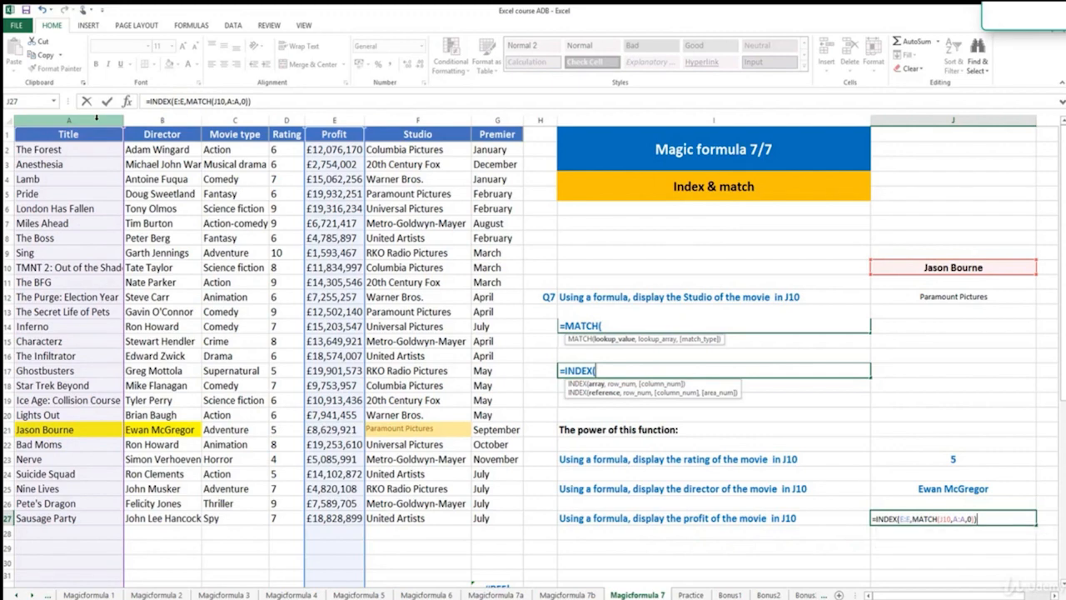
key("Return")
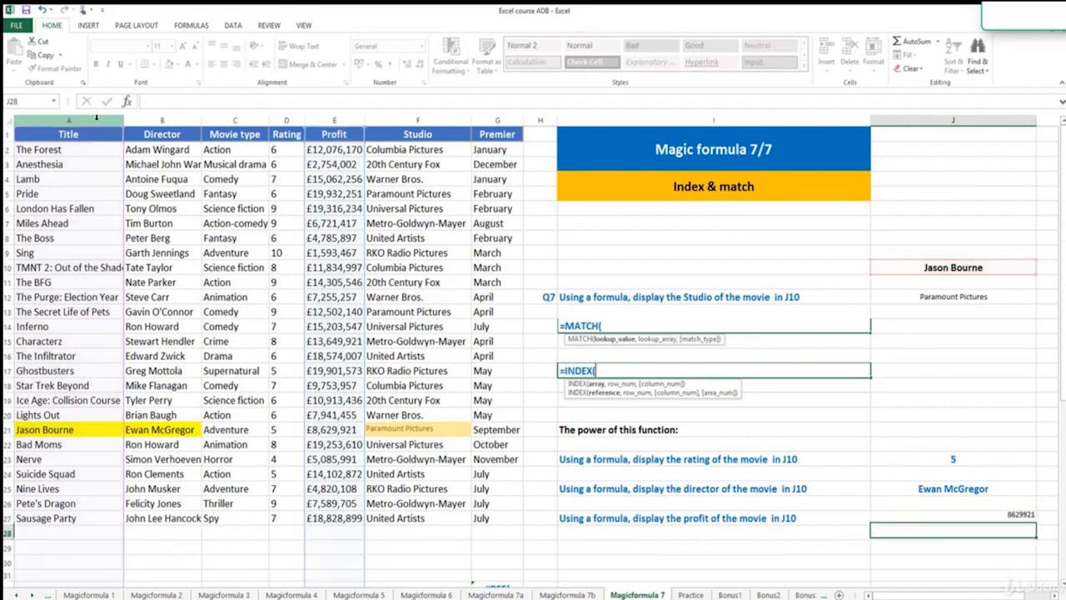
- Fill Jason Bourne's profit cell E21 with yellow and compare it with the result in J27
left_click(956, 518)
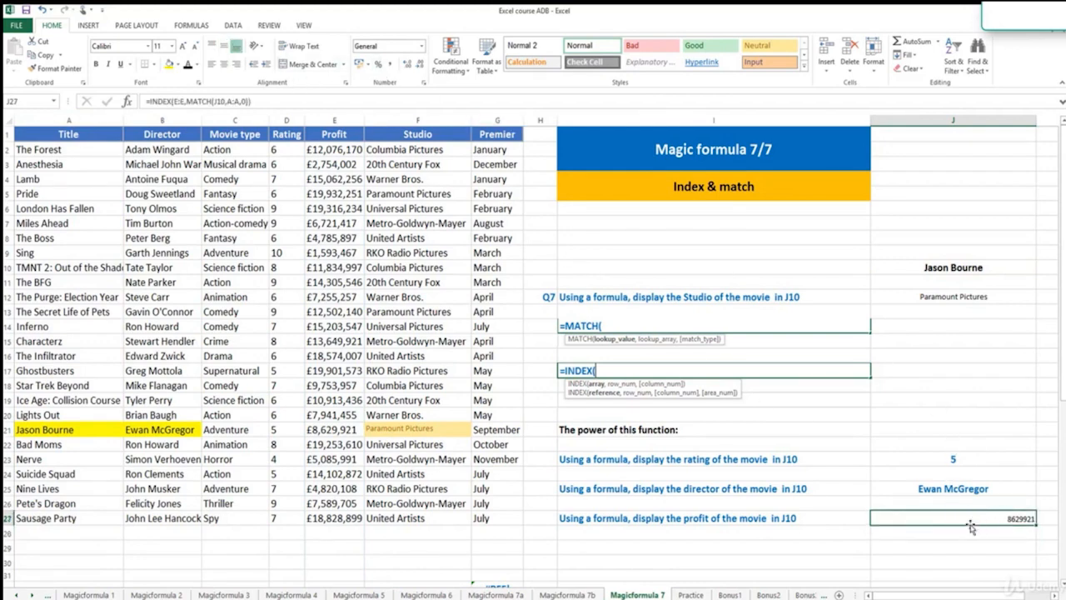
left_click(347, 429)
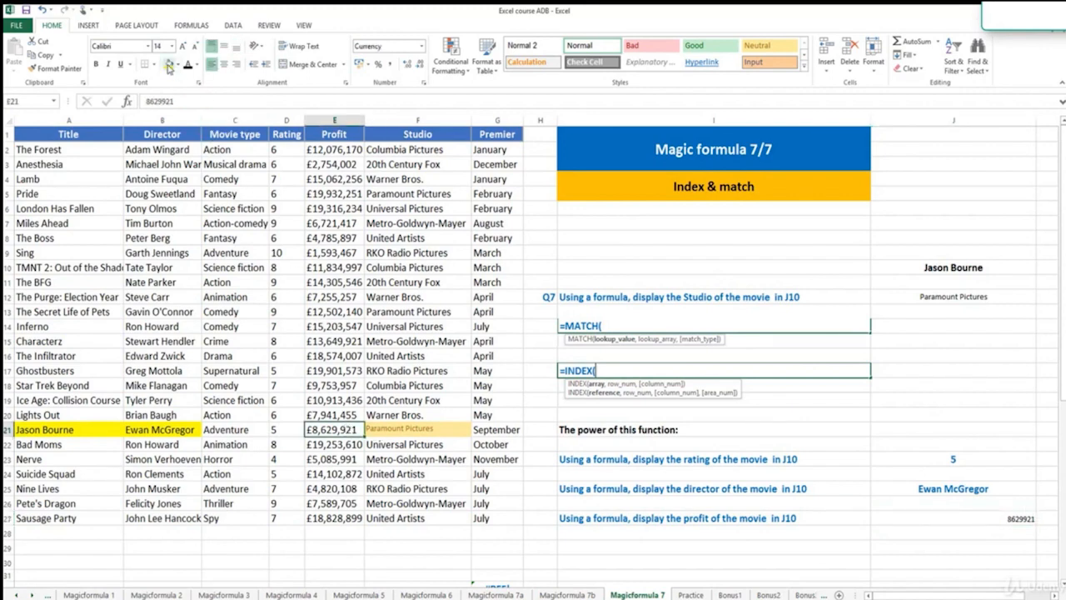
left_click(960, 518)
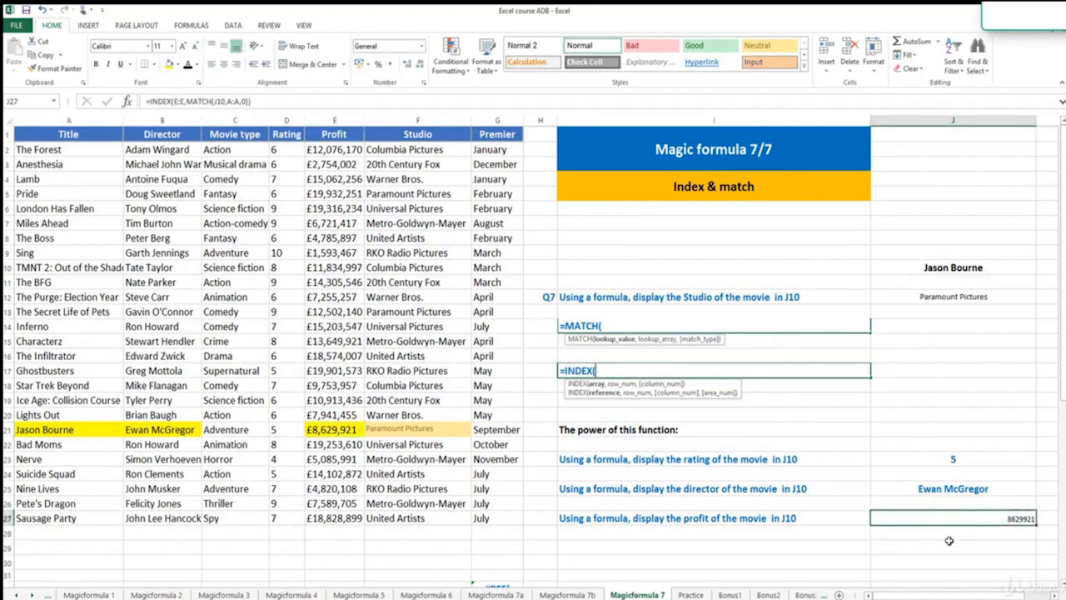
- Test the lookup formulas by switching the movie in J10 to Suicide Squad, Sausage Party and back to Jason Bourne
left_click(963, 355)
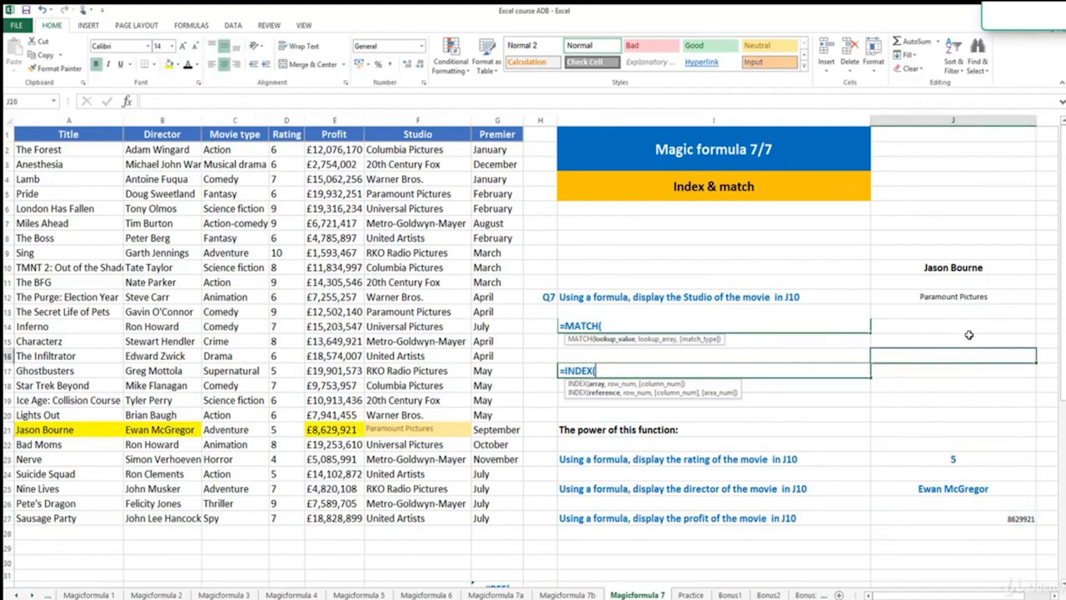
left_click(968, 337)
left_click(1031, 269)
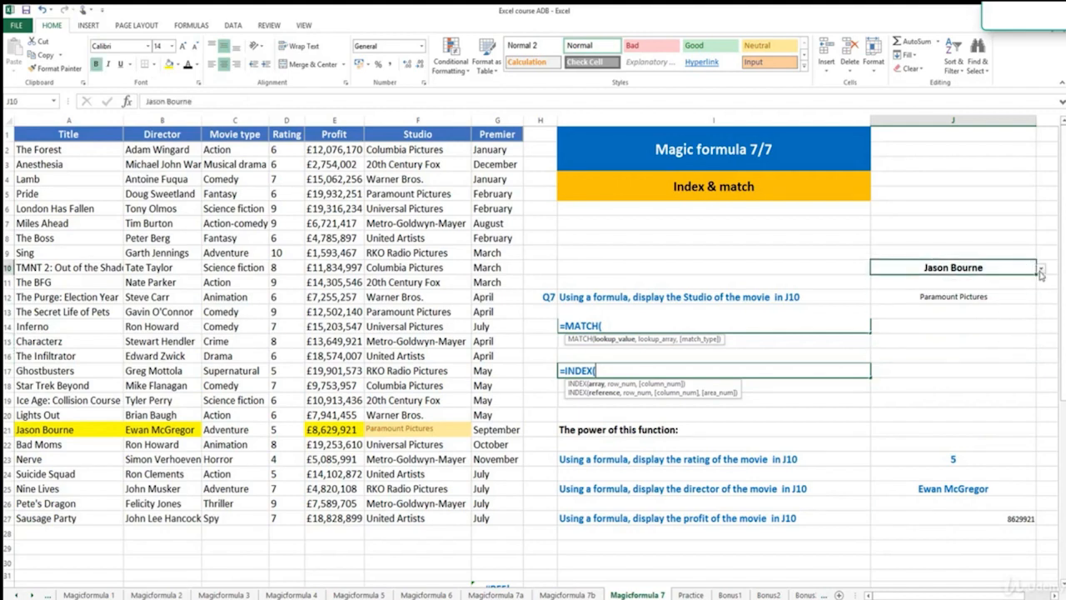
left_click(1041, 269)
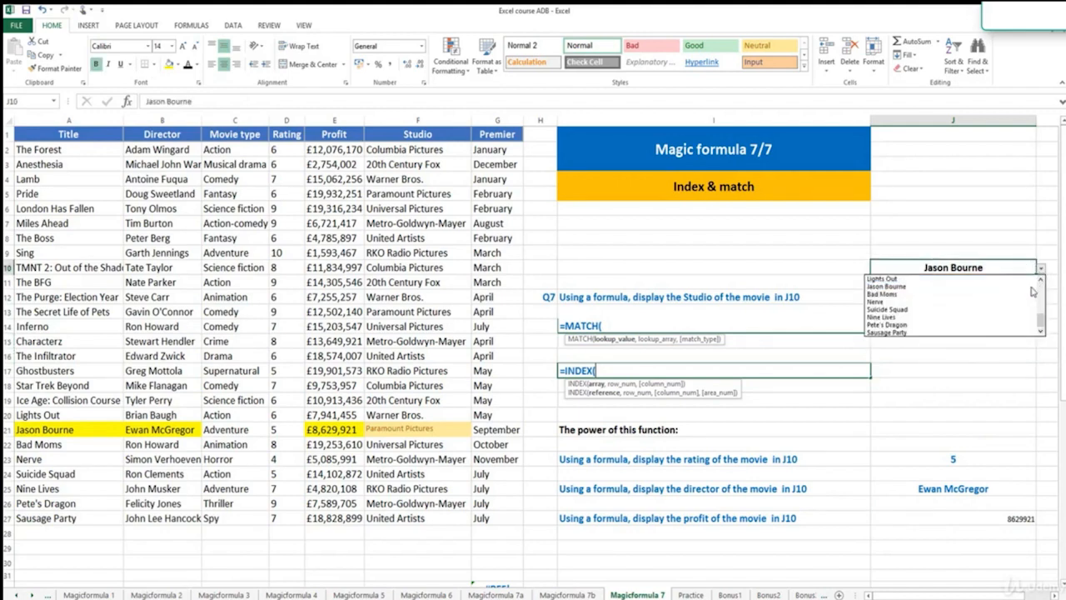
left_click(1016, 311)
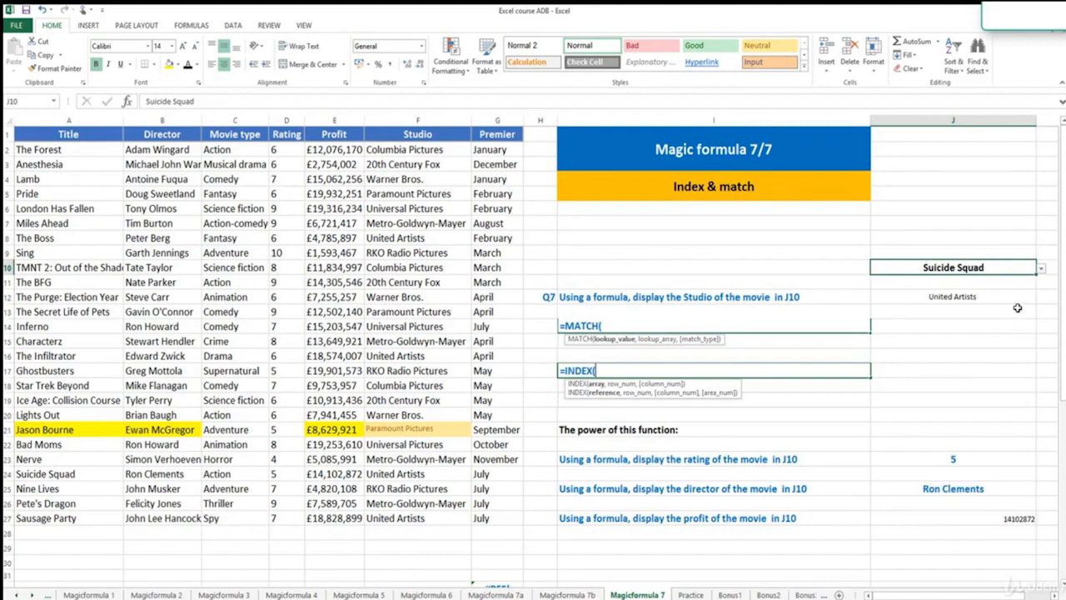
left_click(1041, 268)
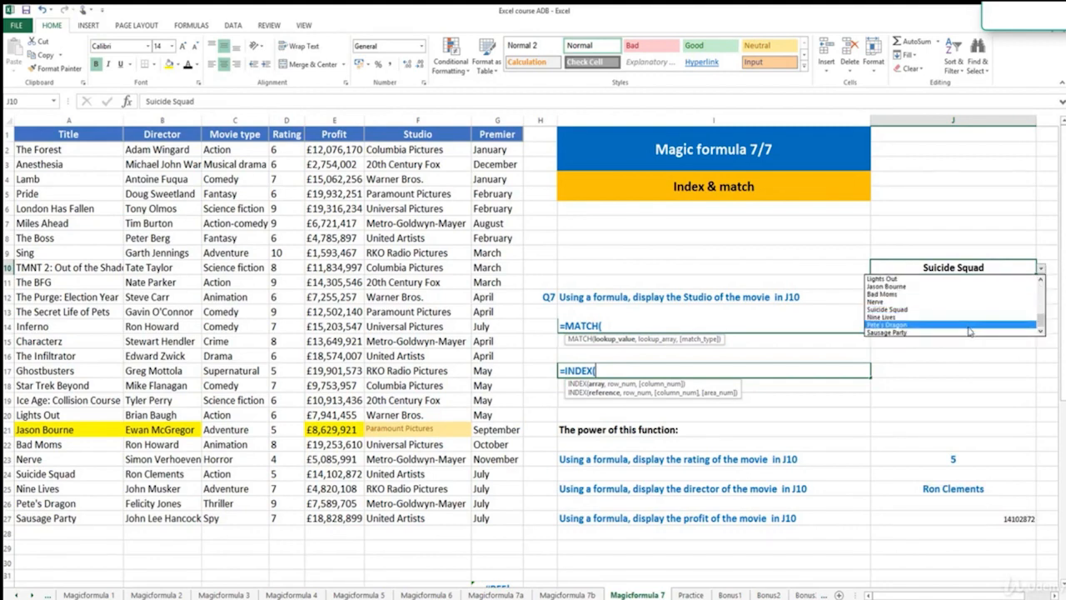
left_click(971, 332)
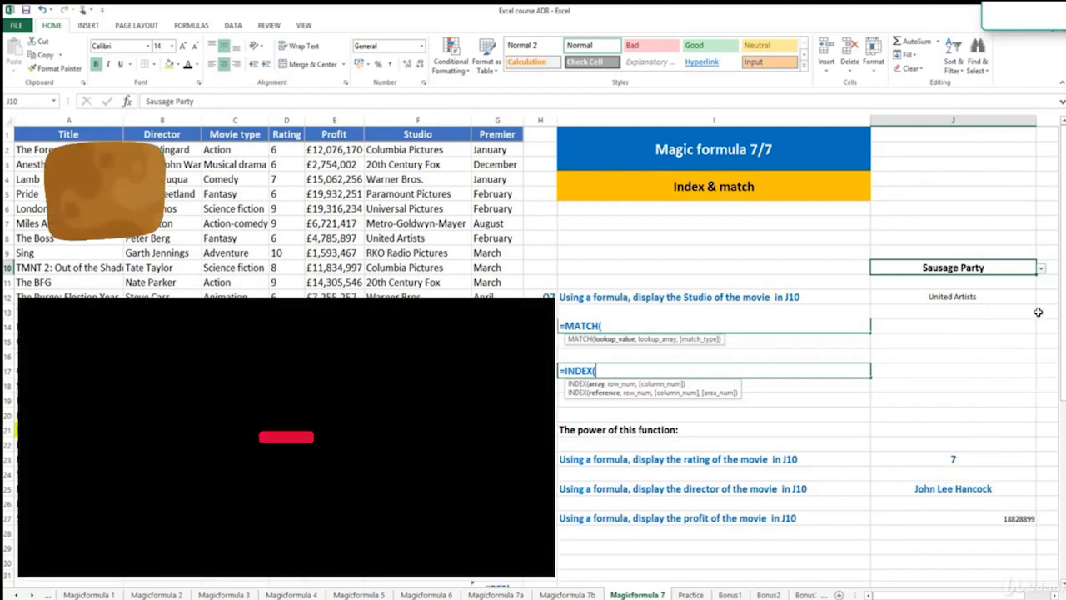
left_click(1042, 269)
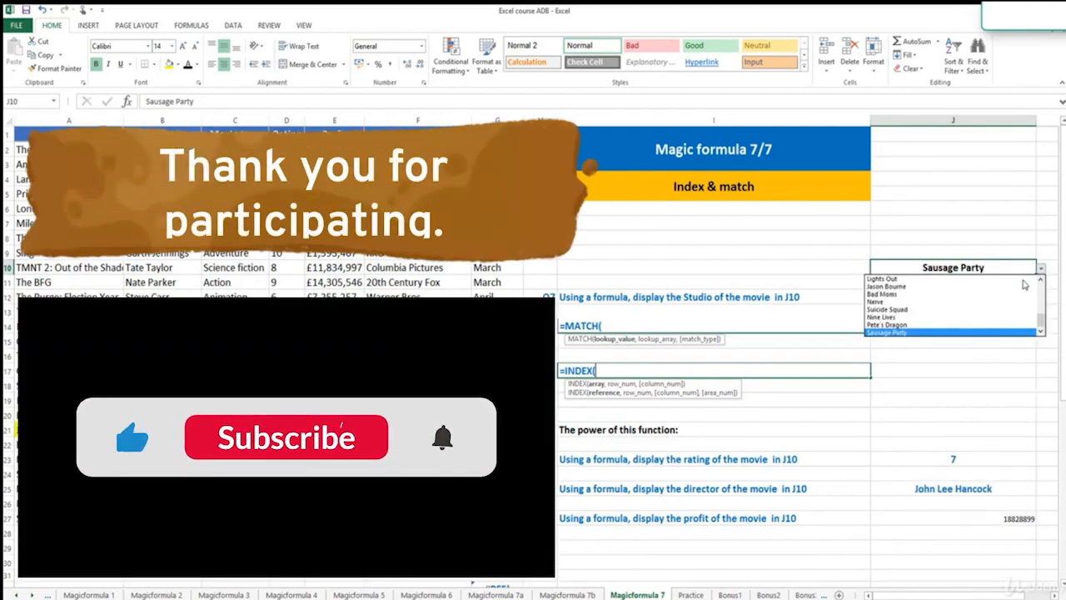
left_click(996, 289)
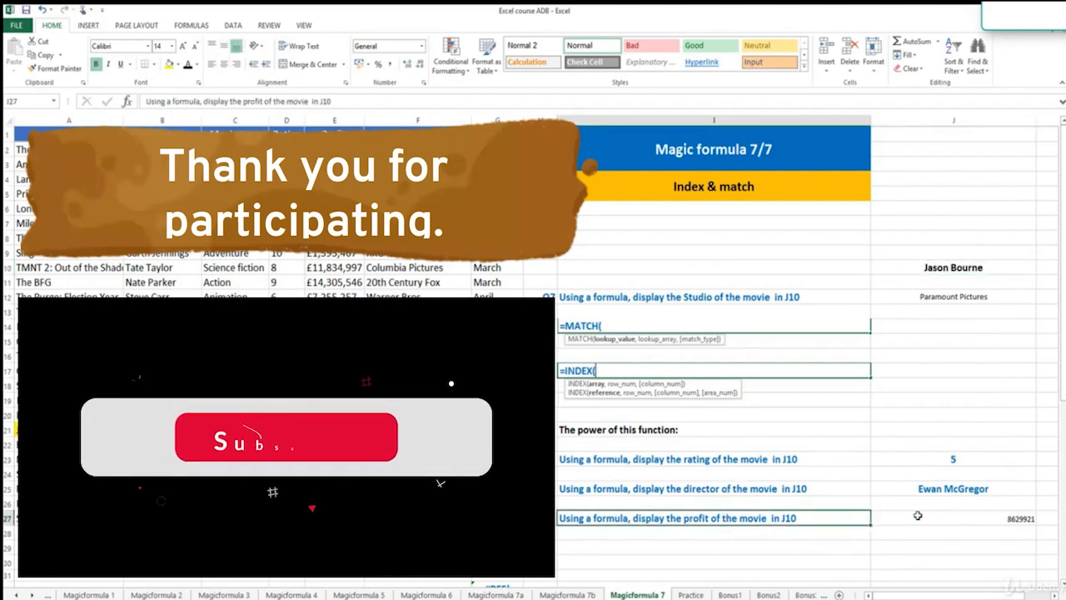
left_click(922, 514)
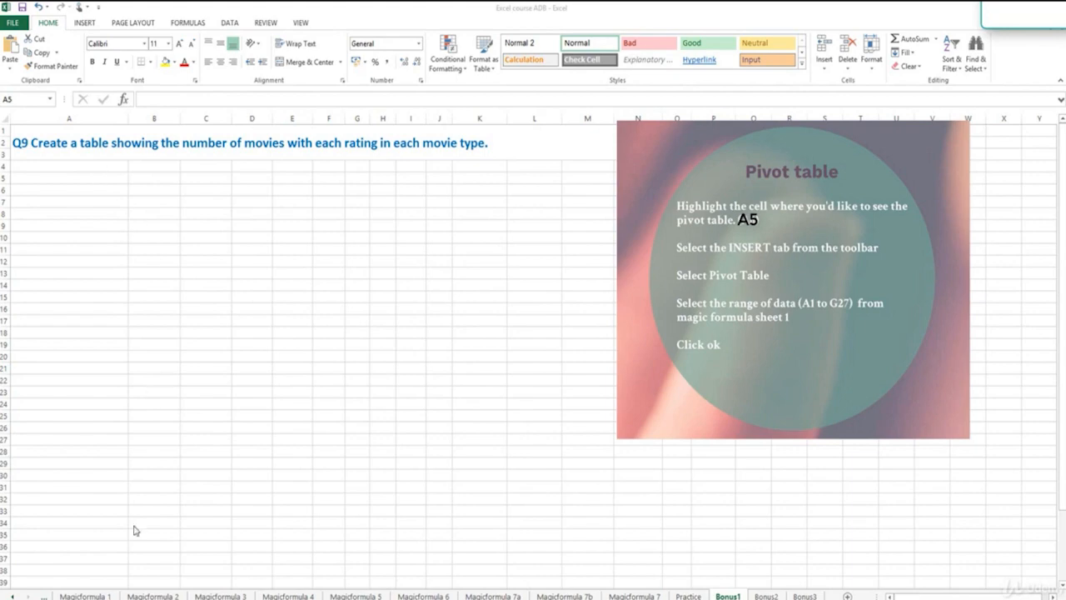
- Check the source data on Magicformula 1, then start a pivot table placed in cell A5 of Bonus1
left_click(86, 596)
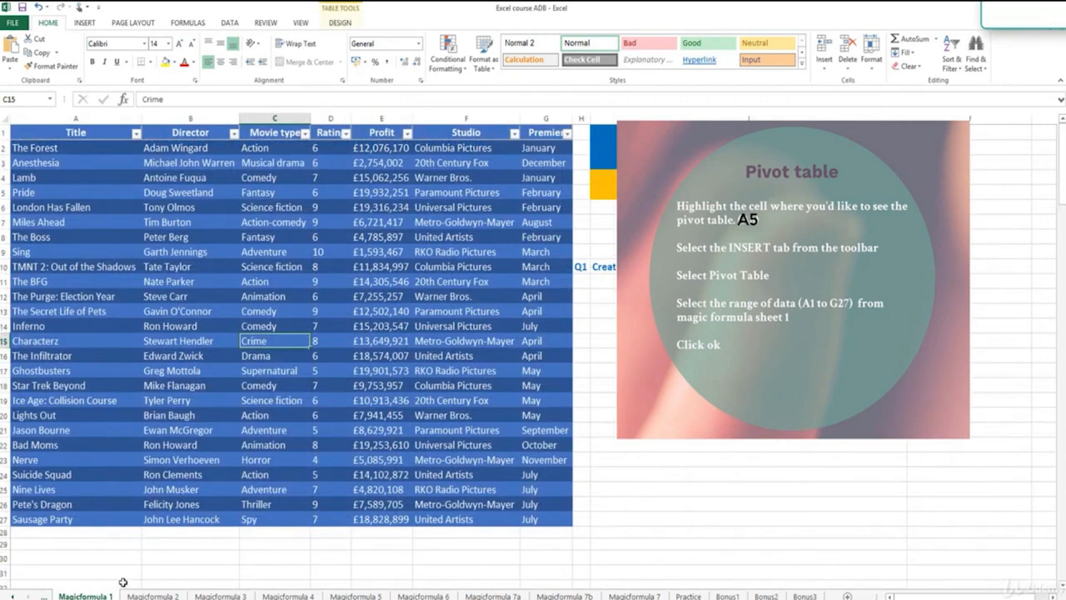
left_click(727, 595)
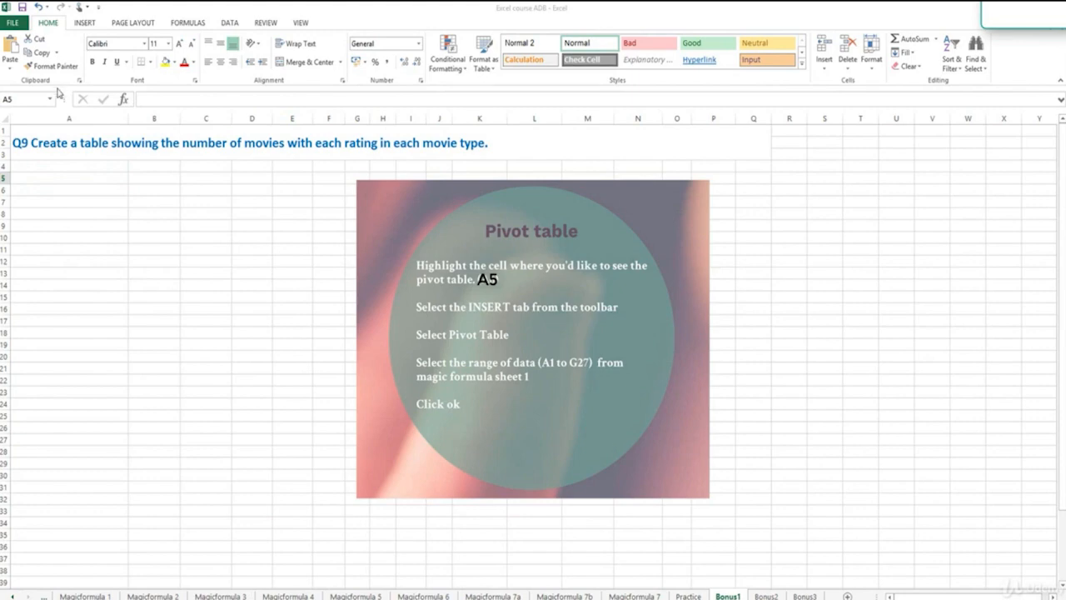
left_click(61, 179)
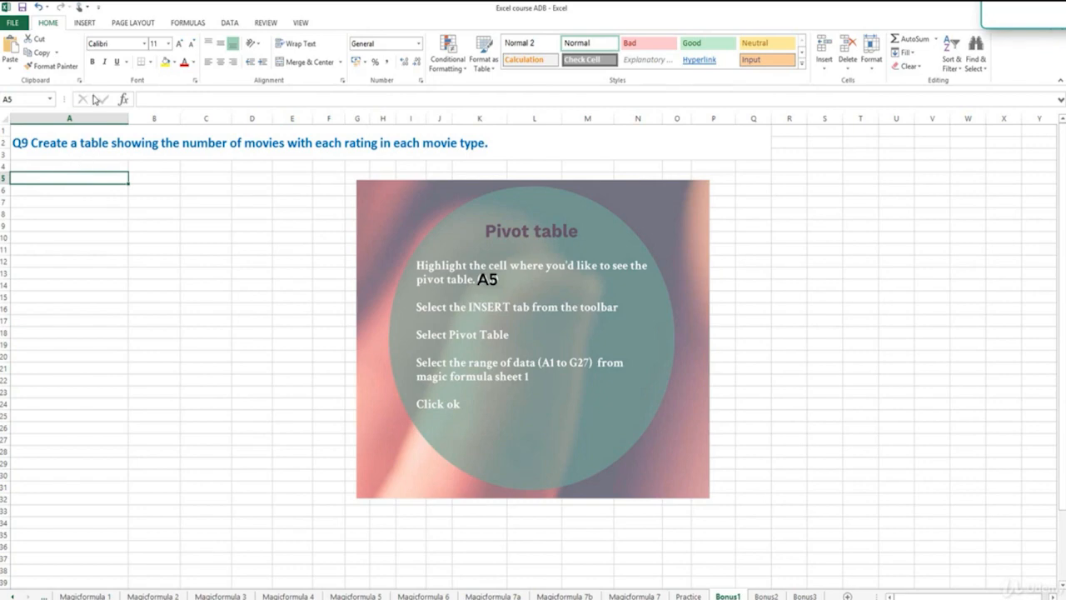
left_click(85, 23)
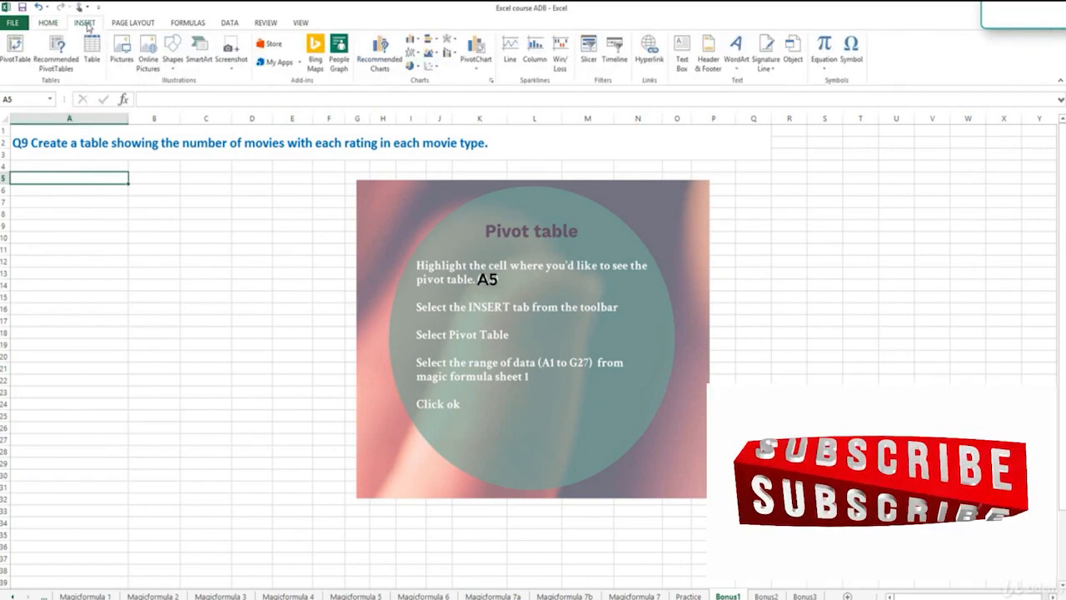
left_click(23, 62)
left_click_drag(896, 314, 272, 266)
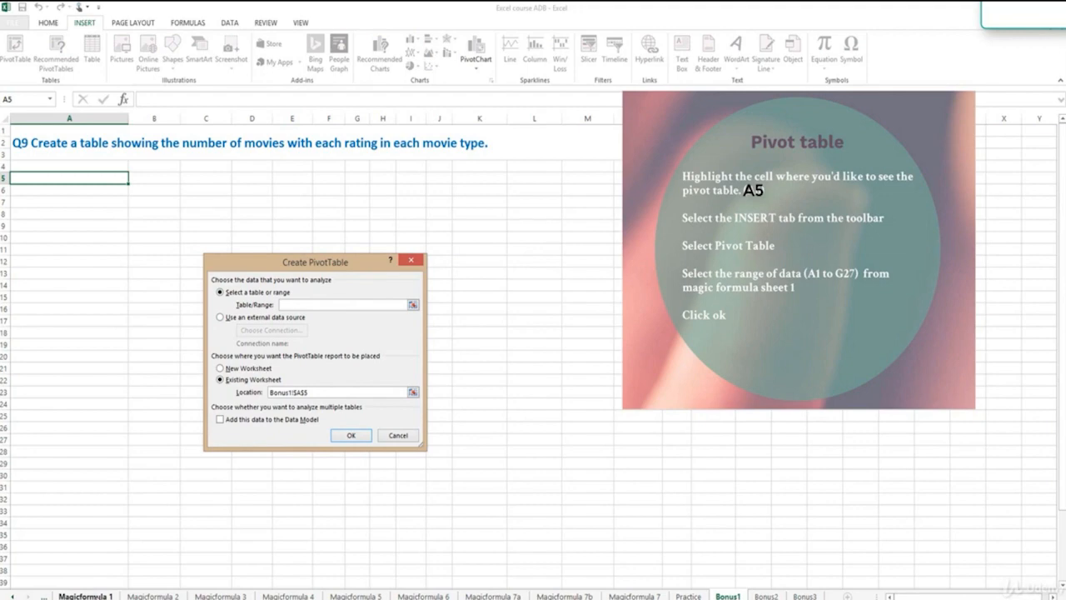
- Use the movie data in A1:G27 of Magicformula 1 as the source range and create the pivot table
left_click(83, 597)
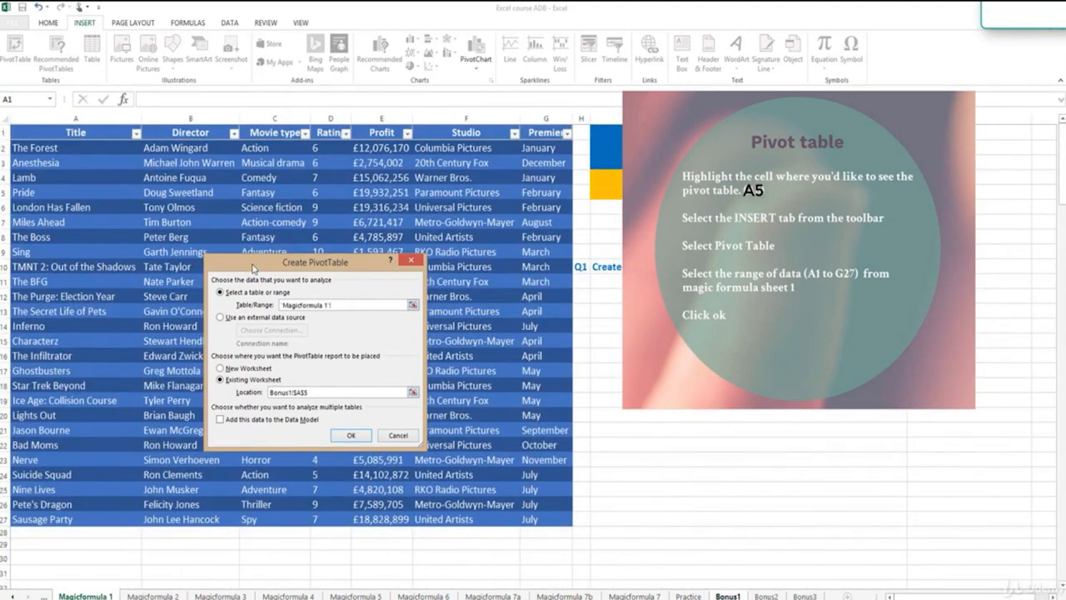
left_click_drag(253, 267, 441, 288)
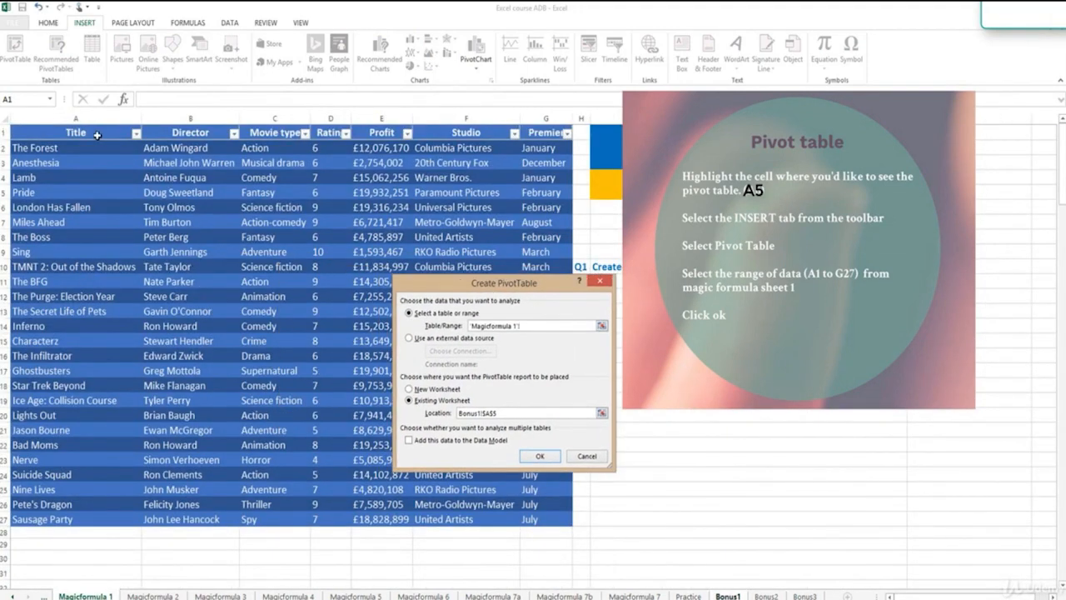
left_click_drag(61, 118, 542, 180)
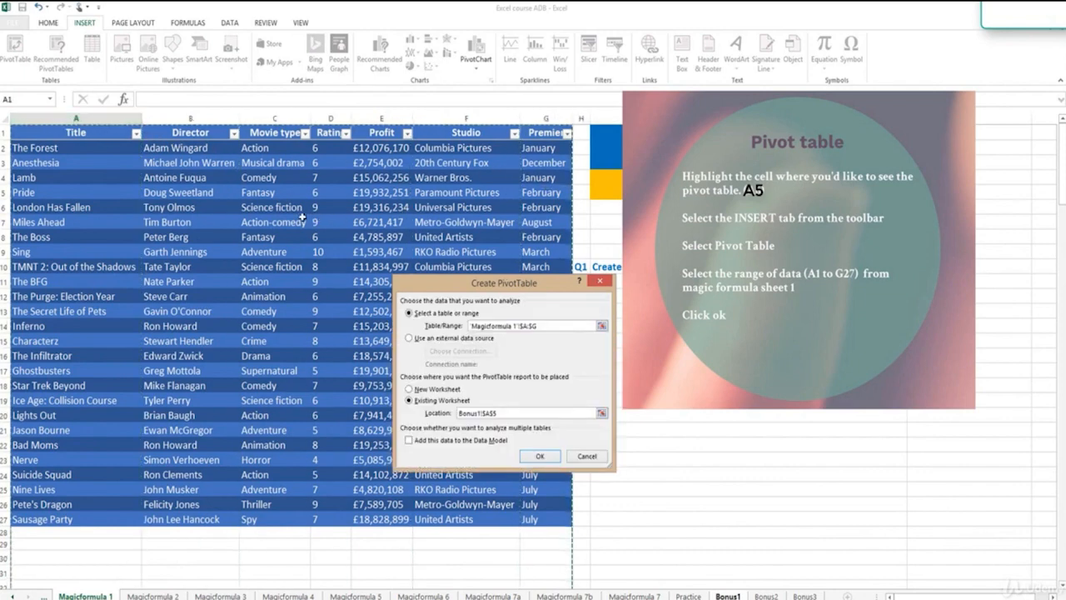
left_click_drag(50, 150, 540, 524)
left_click(540, 455)
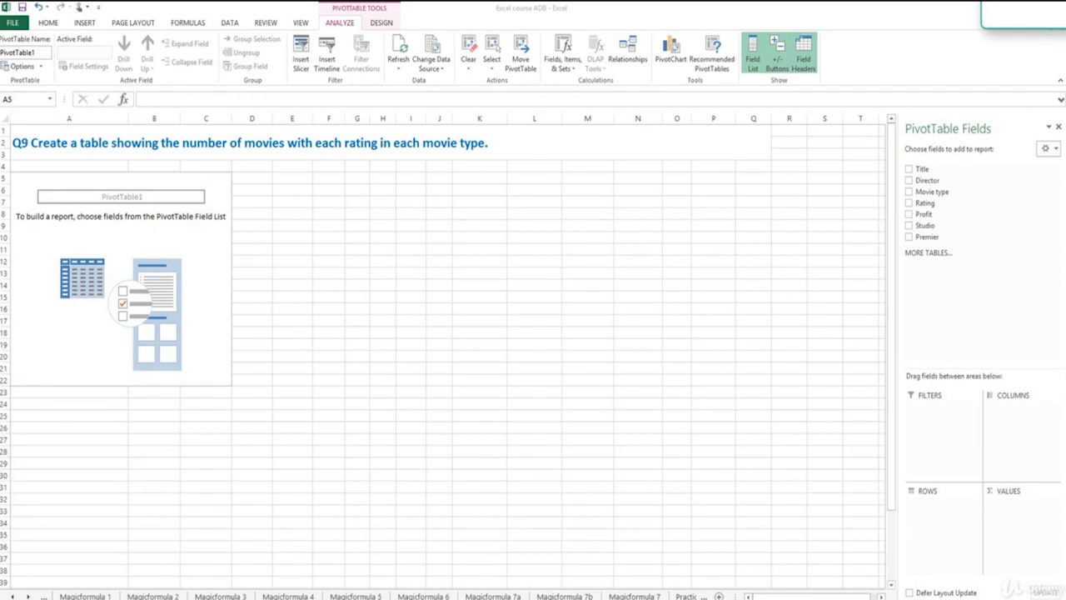
- Add Movie type and Title as pivot table rows and Rating as the summed value
left_click(910, 170)
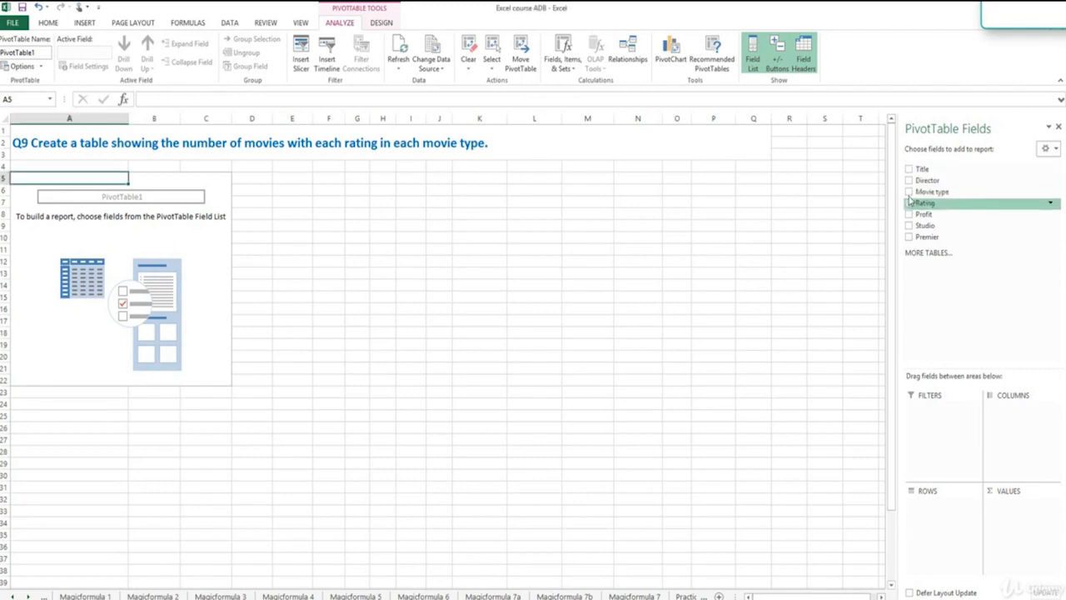
left_click(909, 192)
left_click(909, 169)
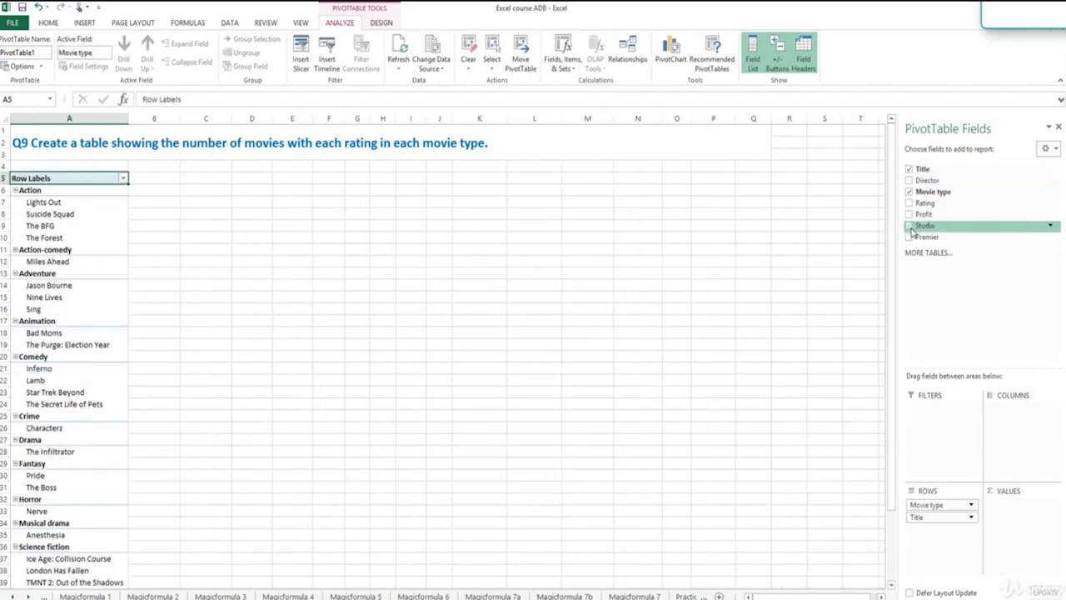
left_click(908, 203)
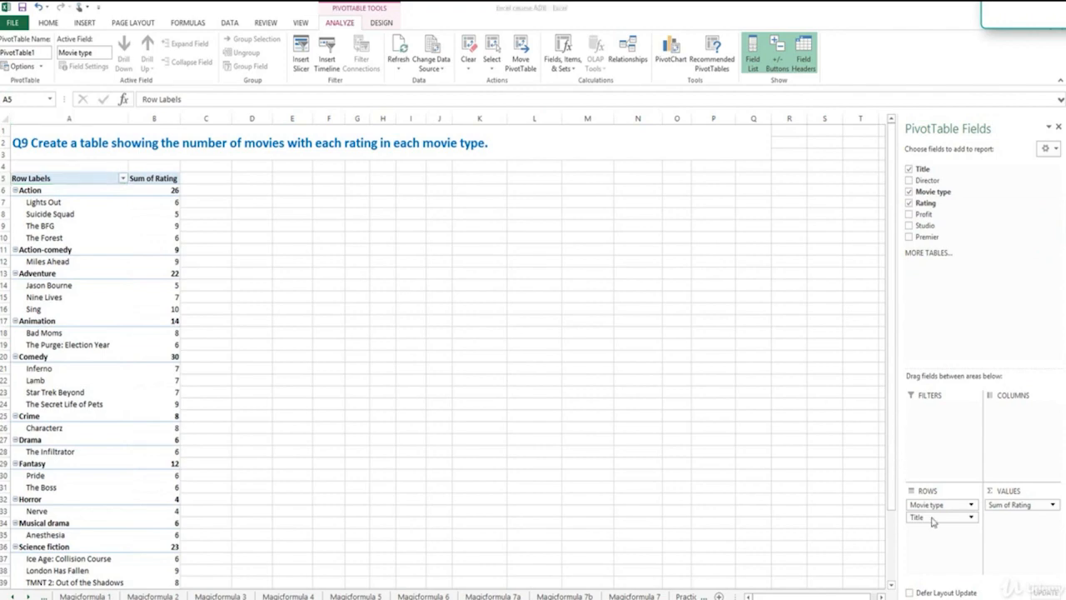
- Rename the pivot table's Row Labels heading in A5 to Movie Type
left_click(64, 176)
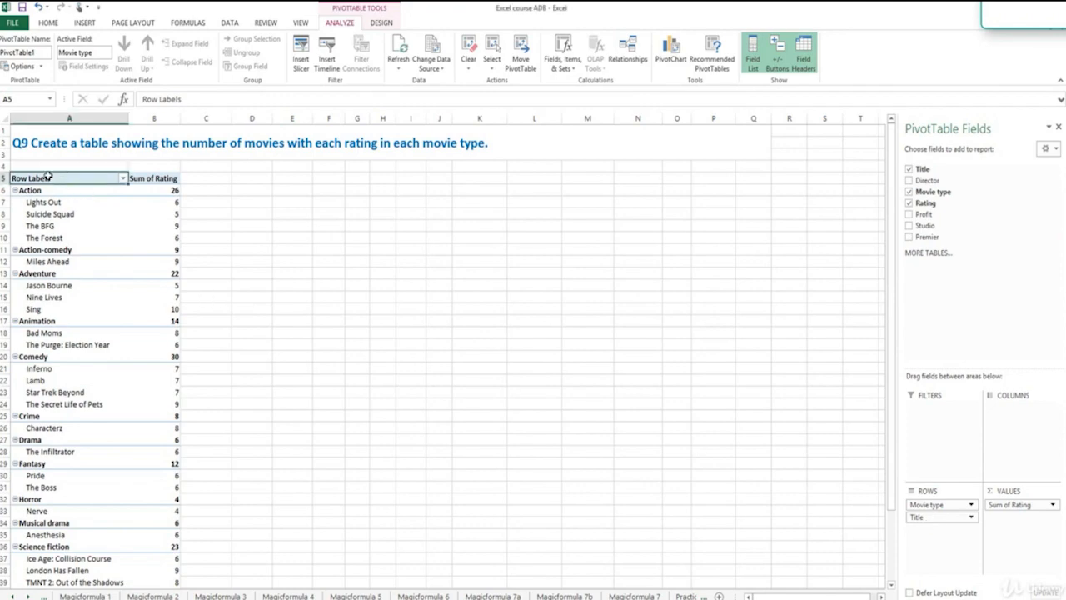
double_click(55, 177)
left_click_drag(56, 177, 11, 178)
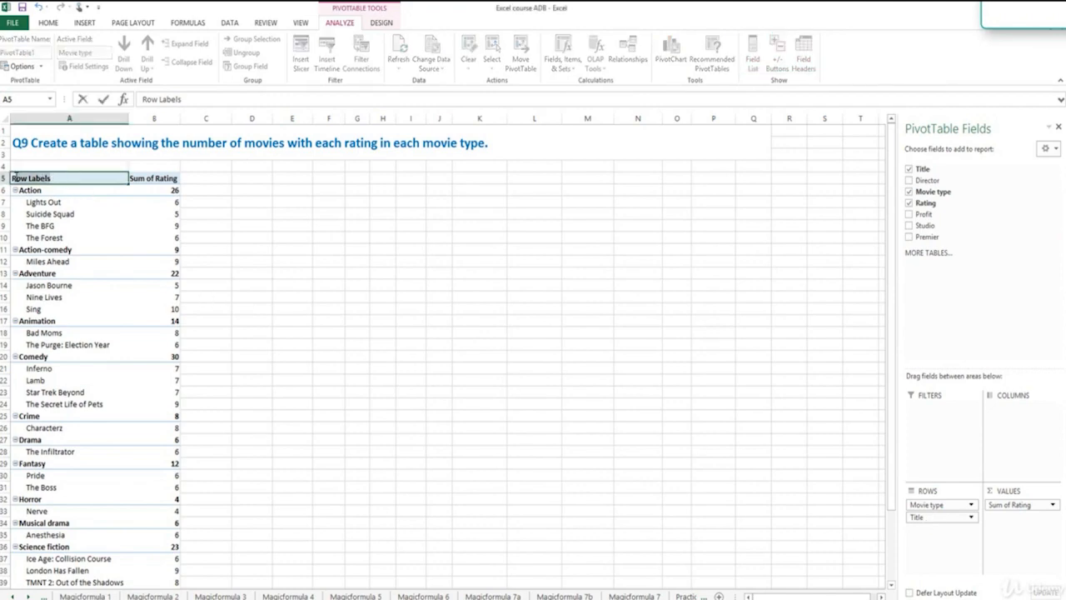
type("Movi")
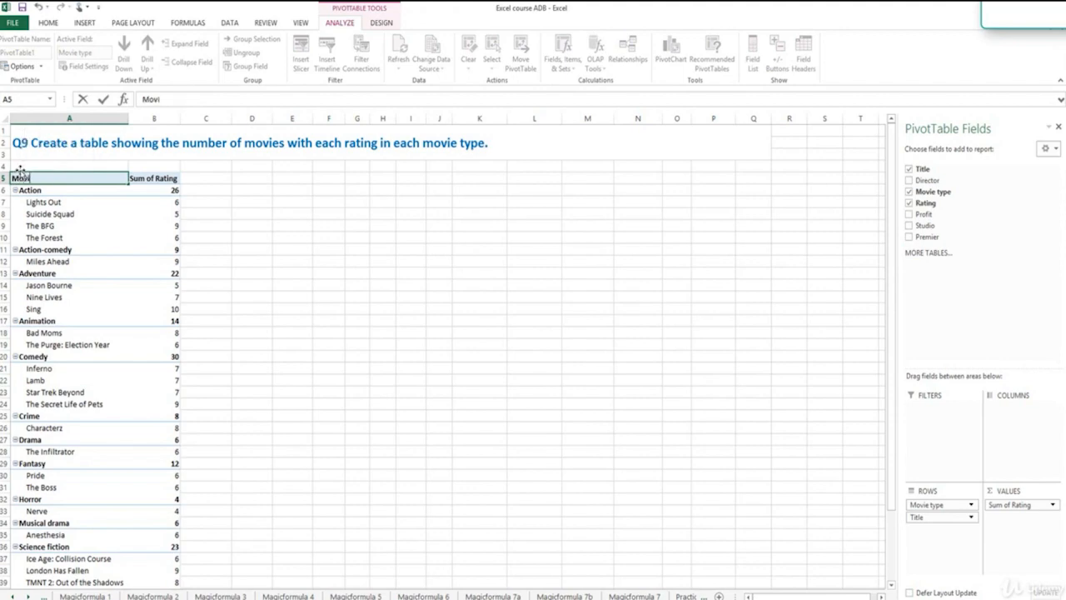
type("e Type")
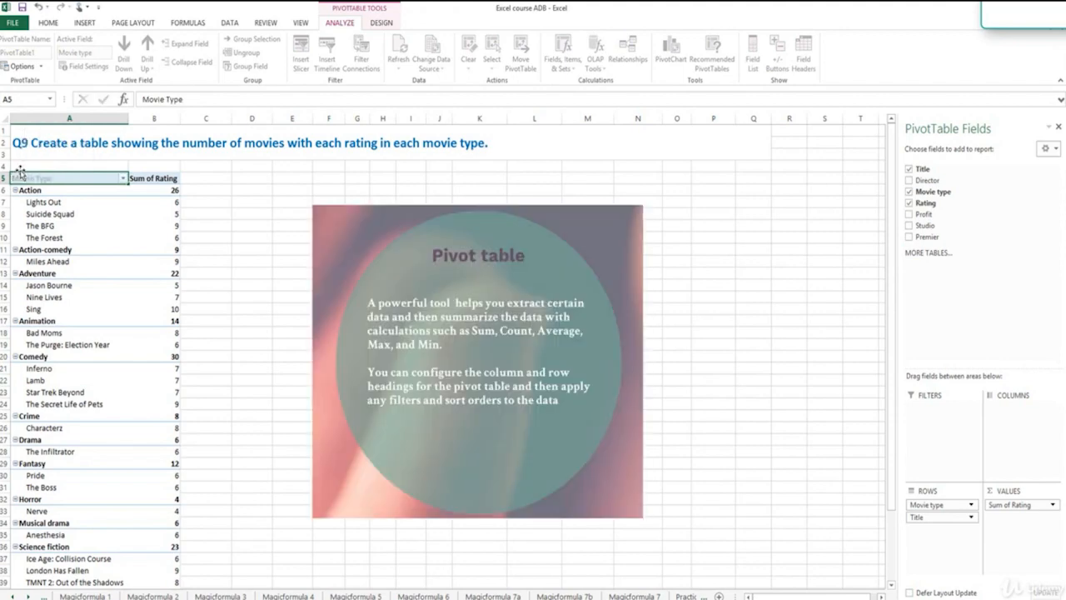
key("Return")
left_click(219, 180)
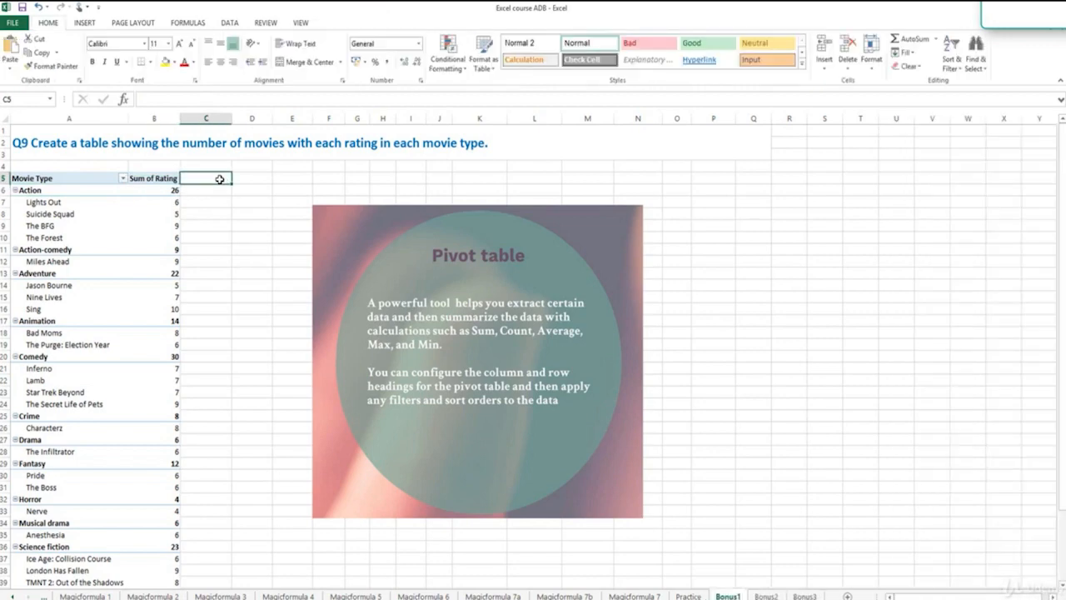
left_click(122, 226)
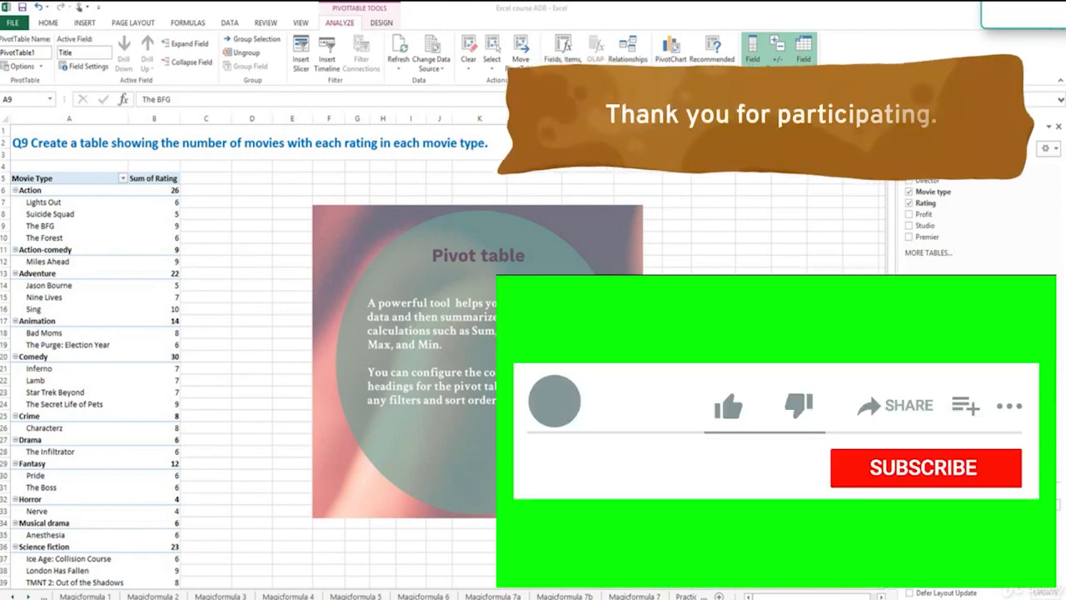
left_click(117, 186)
left_click(124, 178)
left_click(124, 178)
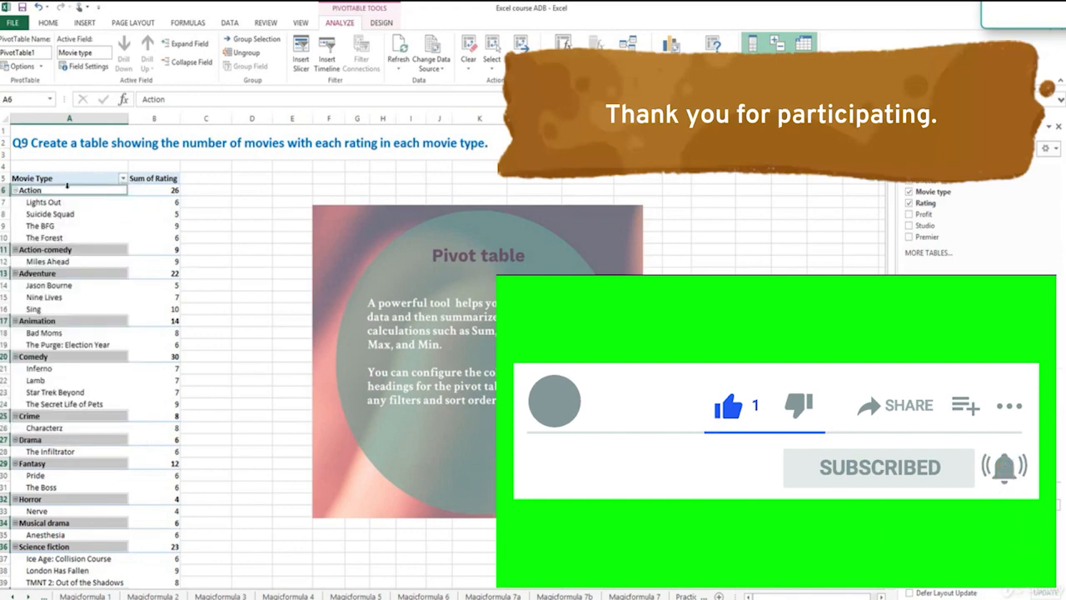
left_click(138, 178)
left_click(123, 178)
left_click(122, 178)
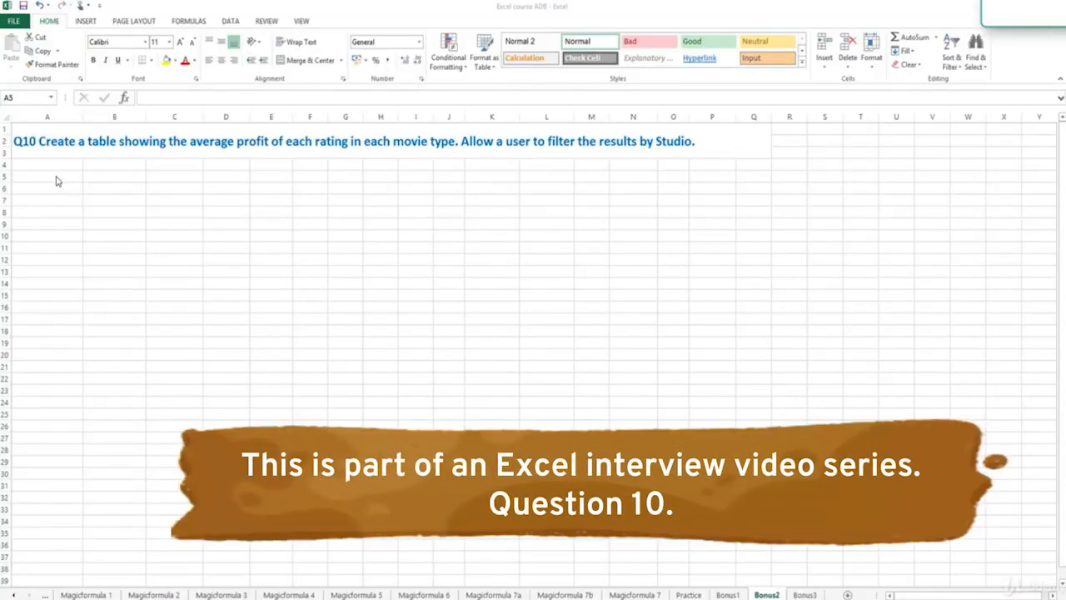
- Start a pivot table placed in cell A6 of the Bonus2 sheet
left_click(56, 175)
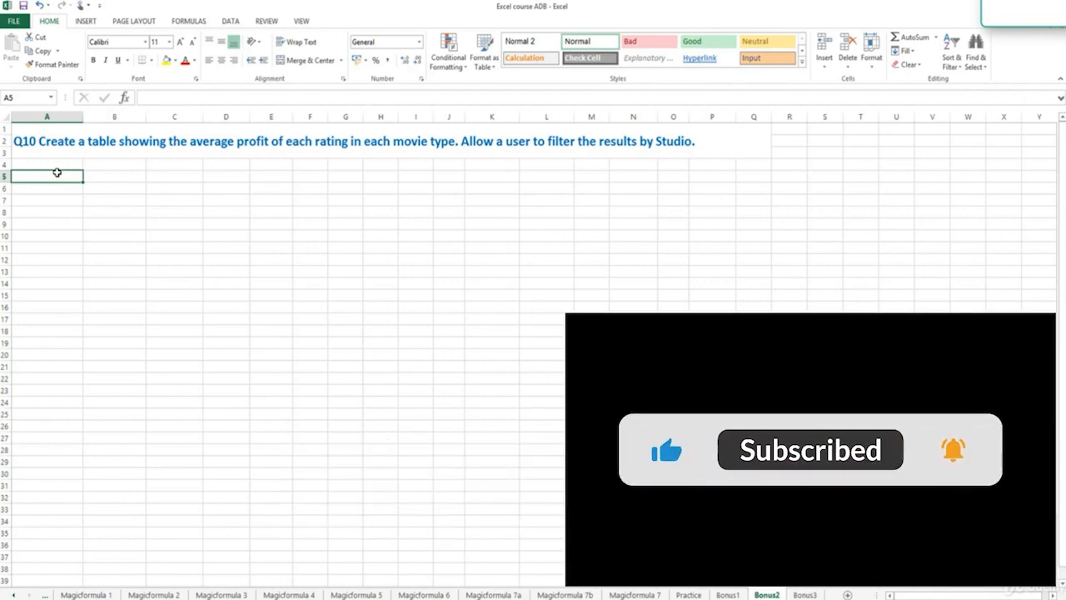
left_click(48, 189)
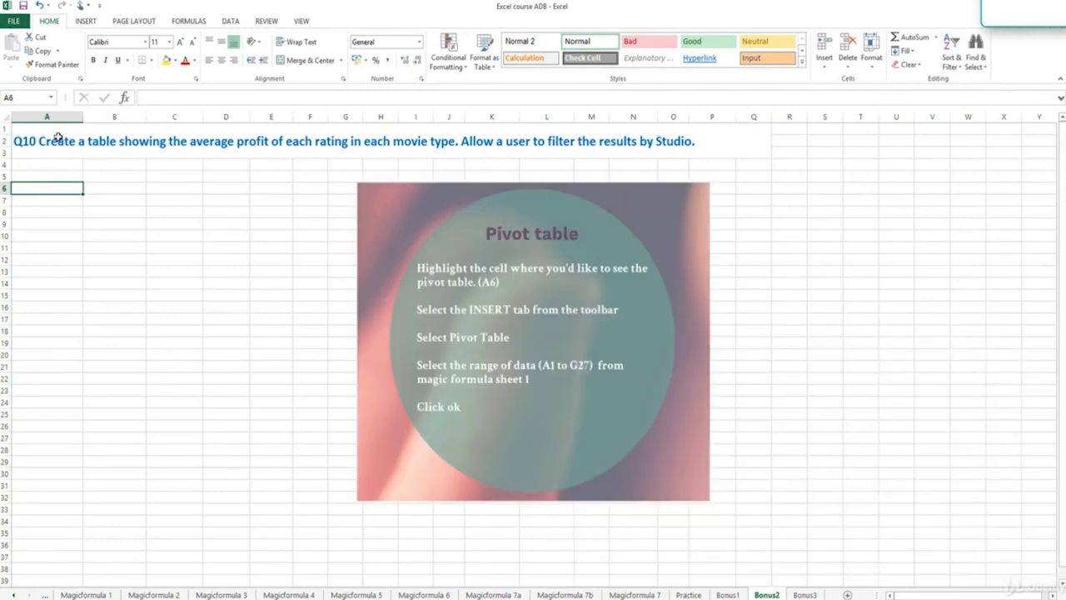
left_click(47, 177)
left_click(43, 190)
left_click(86, 22)
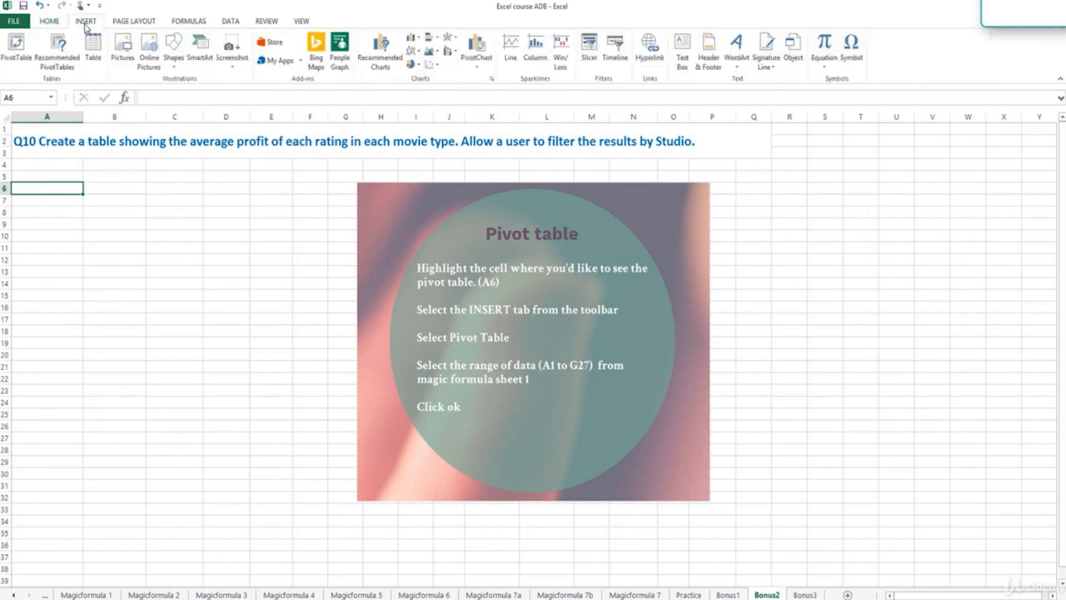
left_click(16, 43)
left_click_drag(618, 300, 344, 283)
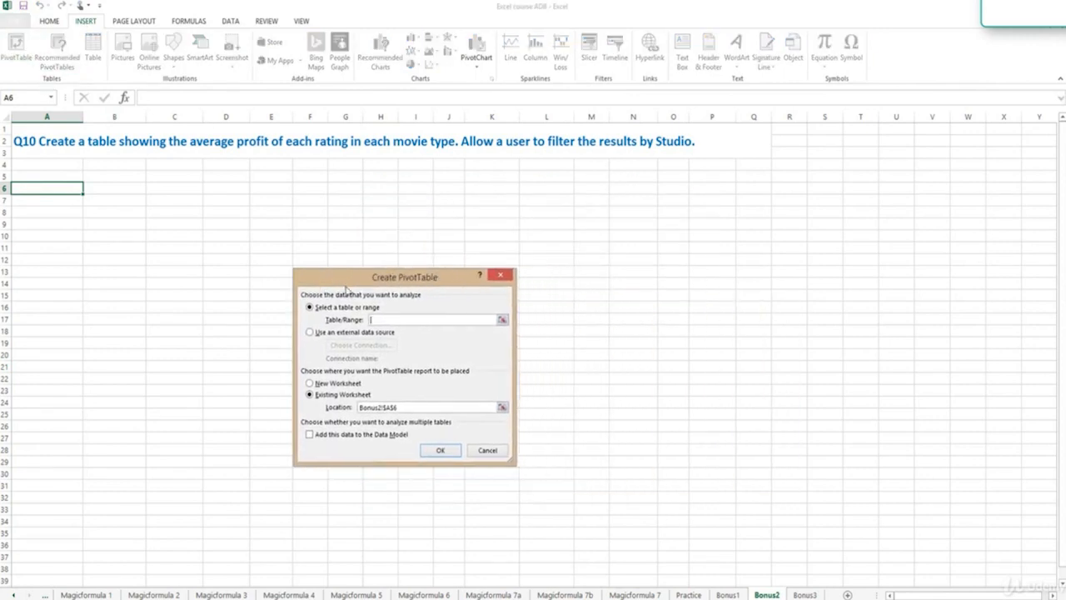
- Set the source range to A1:G27 on Magicformula 1 and create the Bonus2 pivot table
left_click(503, 321)
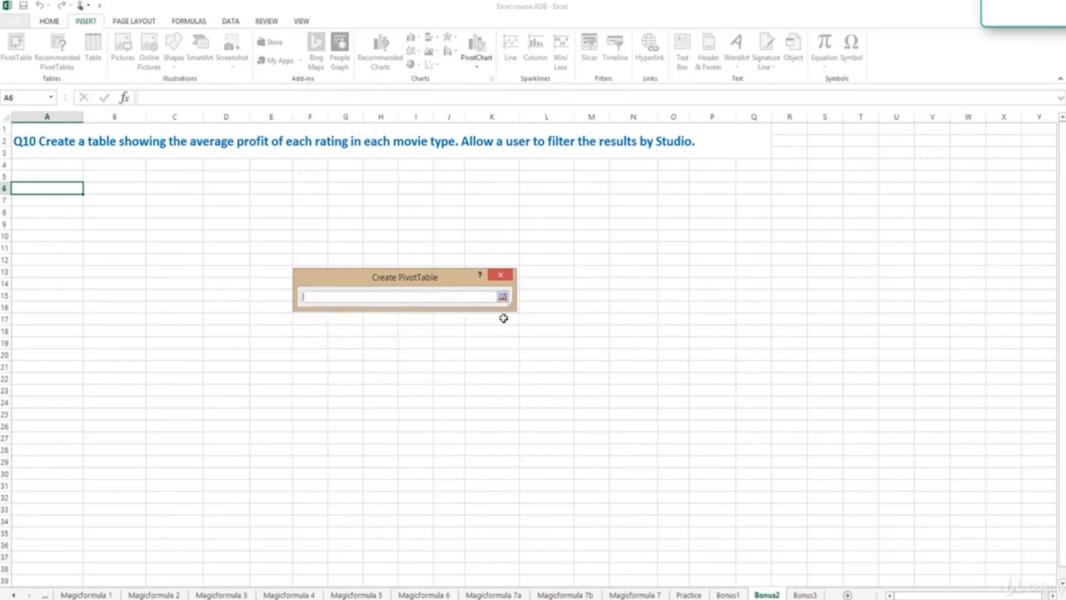
left_click(87, 594)
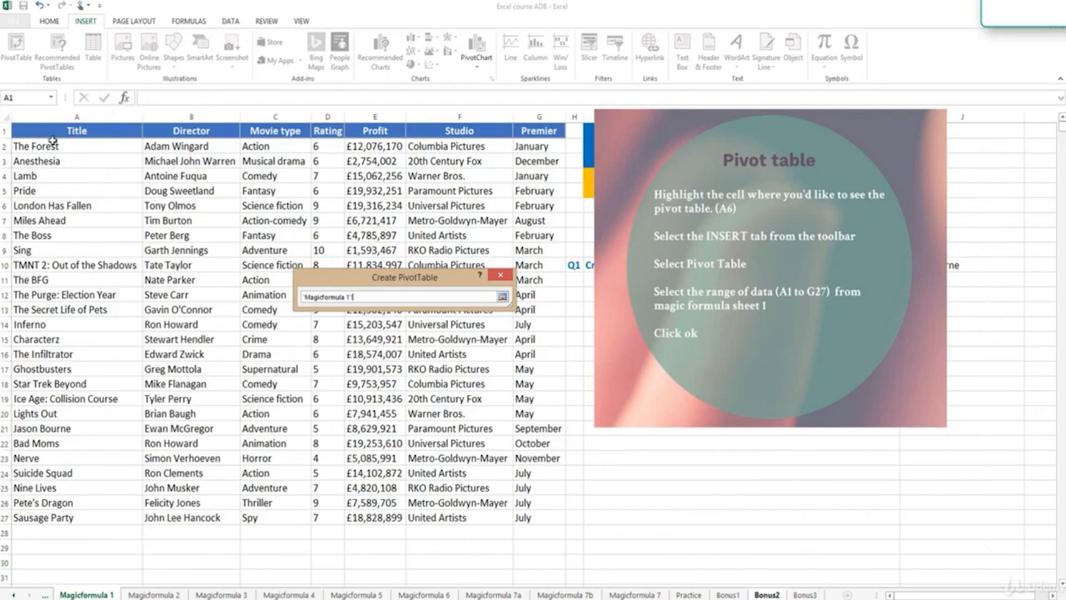
left_click_drag(51, 132, 529, 508)
left_click(502, 297)
left_click(441, 449)
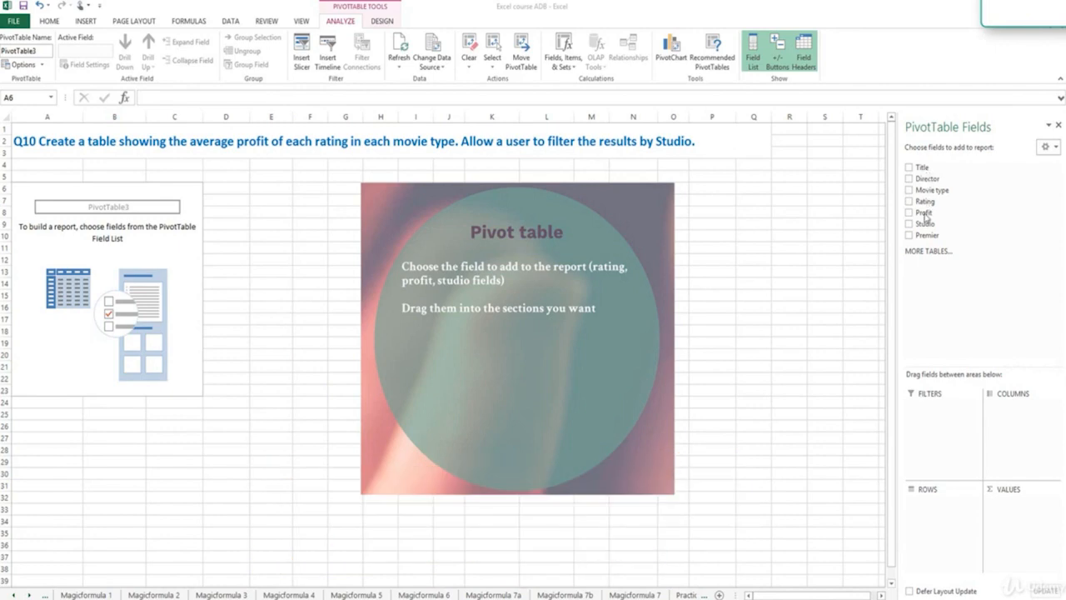
- Lay out the pivot table with Rating and Movie type as rows, Profit as values and Studio as the report filter
left_click_drag(924, 201, 931, 505)
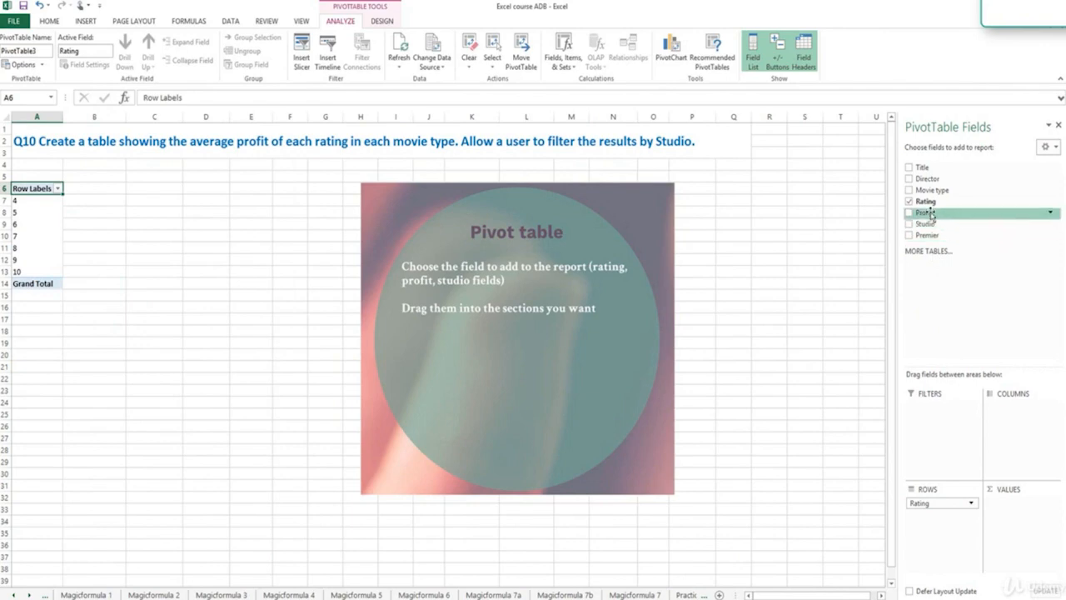
left_click_drag(930, 214, 1020, 510)
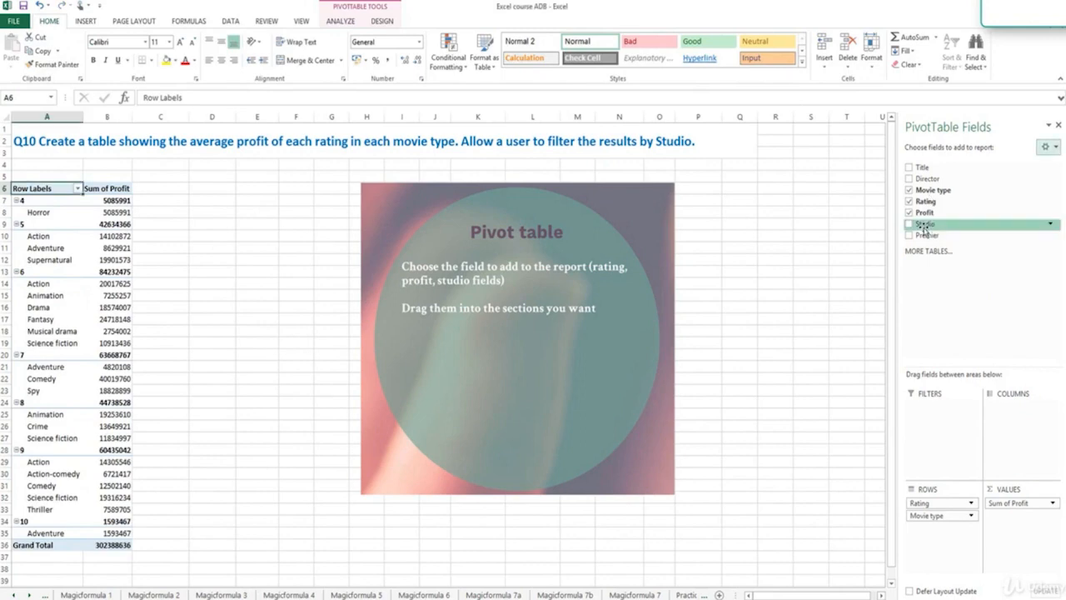
left_click_drag(931, 225, 926, 412)
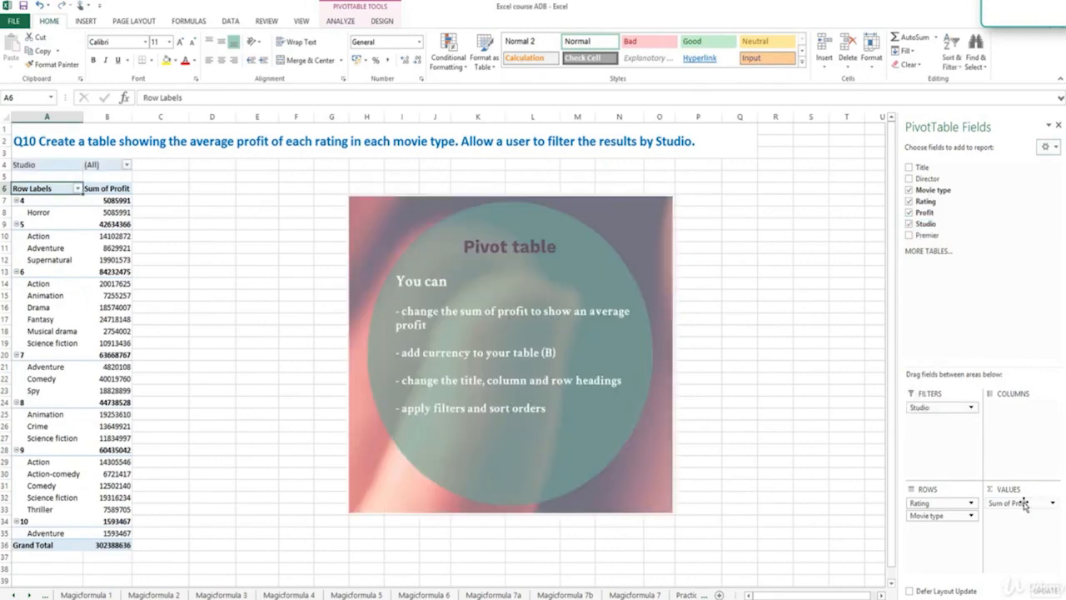
- Summarize the Profit value field by Average instead of Sum
left_click(1017, 503)
left_click(1023, 502)
left_click(1053, 504)
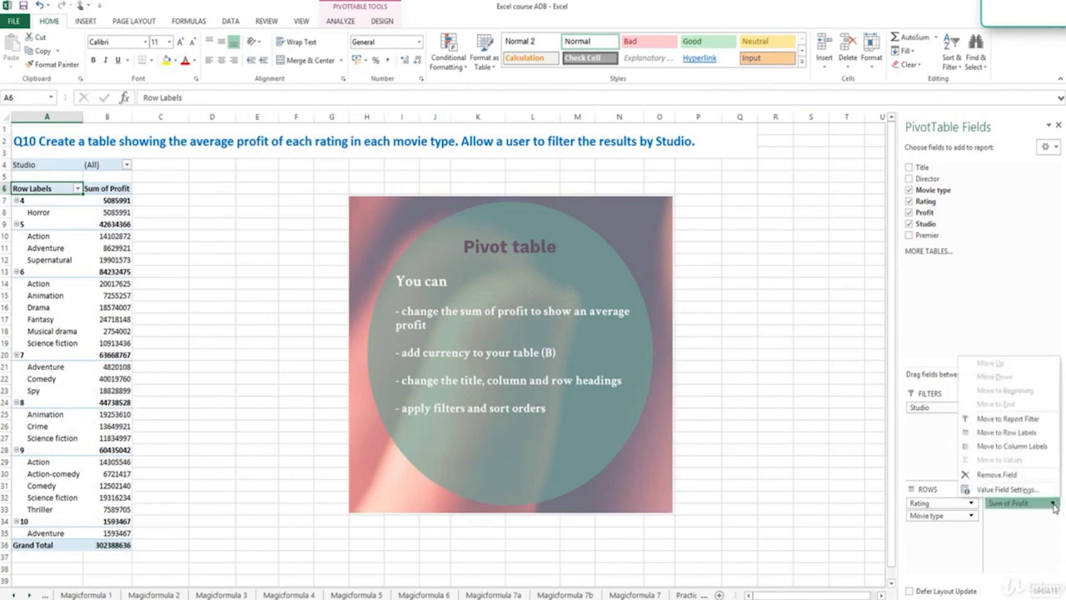
left_click(1031, 490)
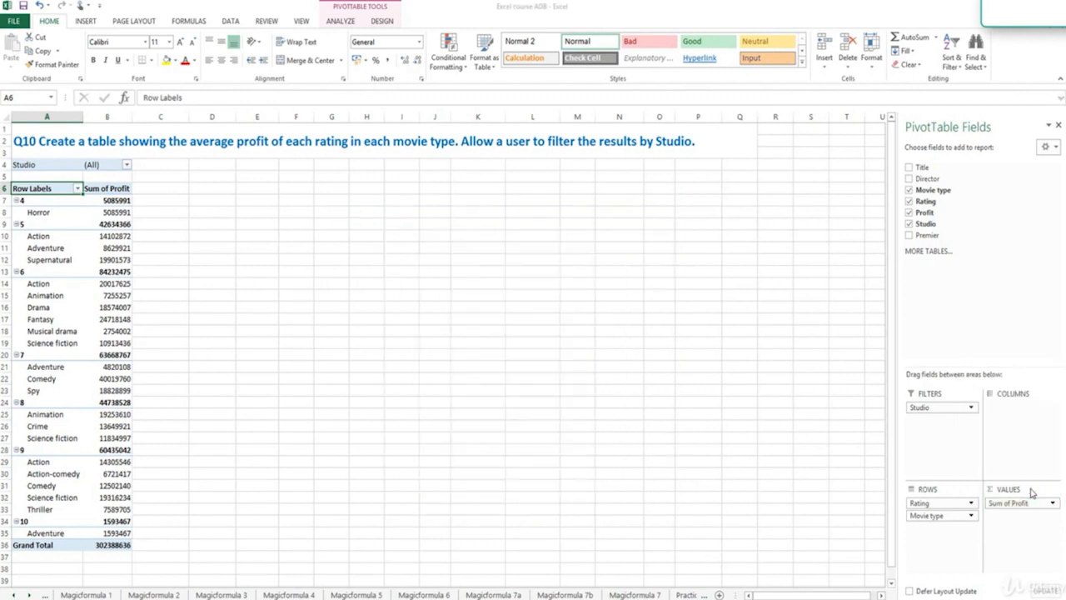
left_click(343, 393)
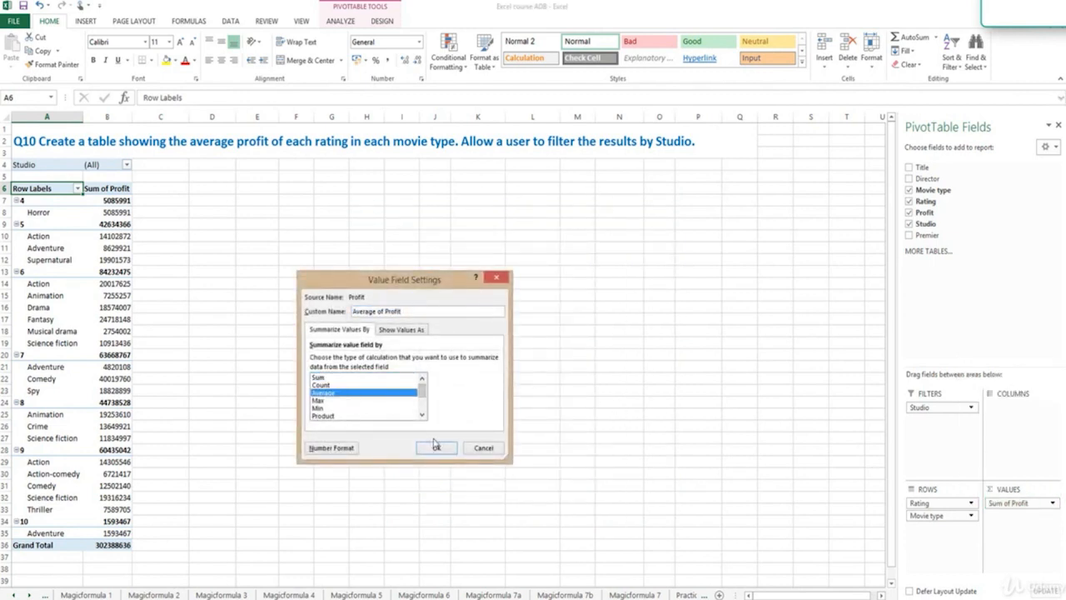
left_click(436, 449)
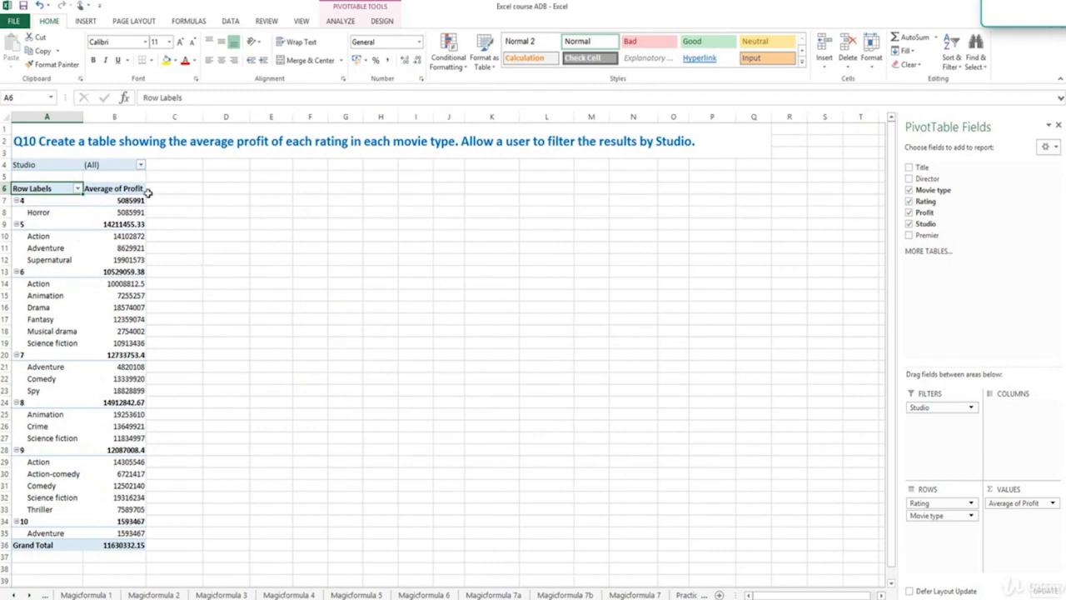
left_click(141, 165)
left_click(143, 167)
left_click(127, 191)
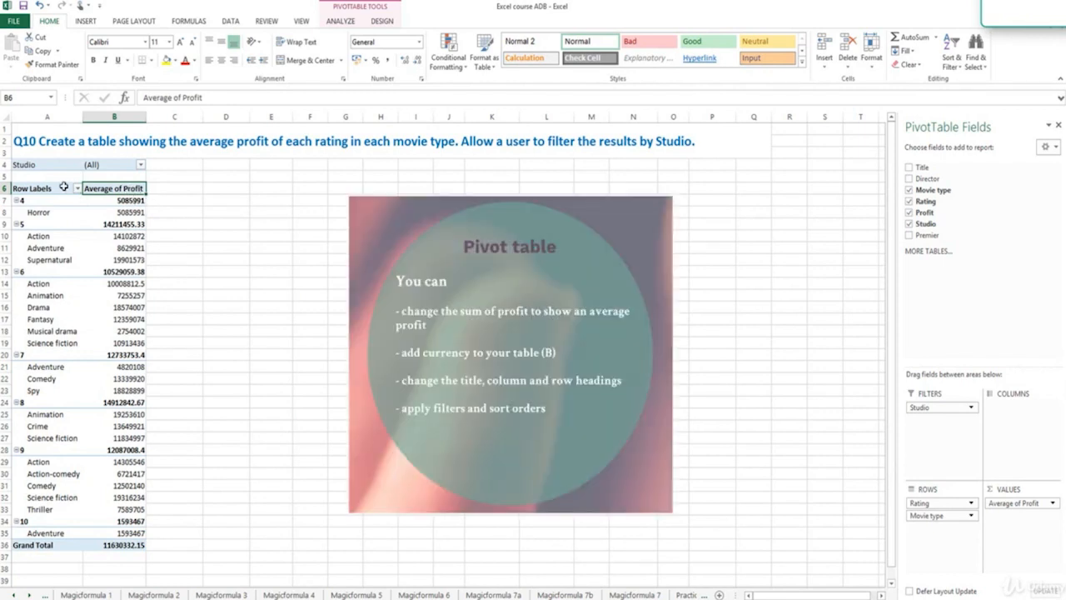
- Format column B, which holds the average profits, as Currency
left_click(114, 117)
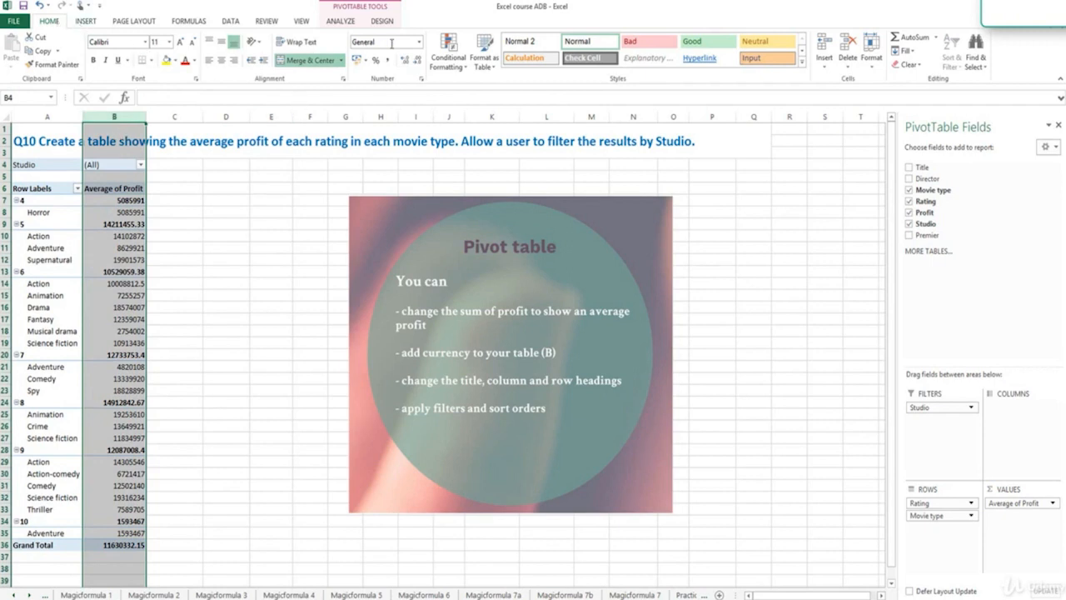
left_click(420, 42)
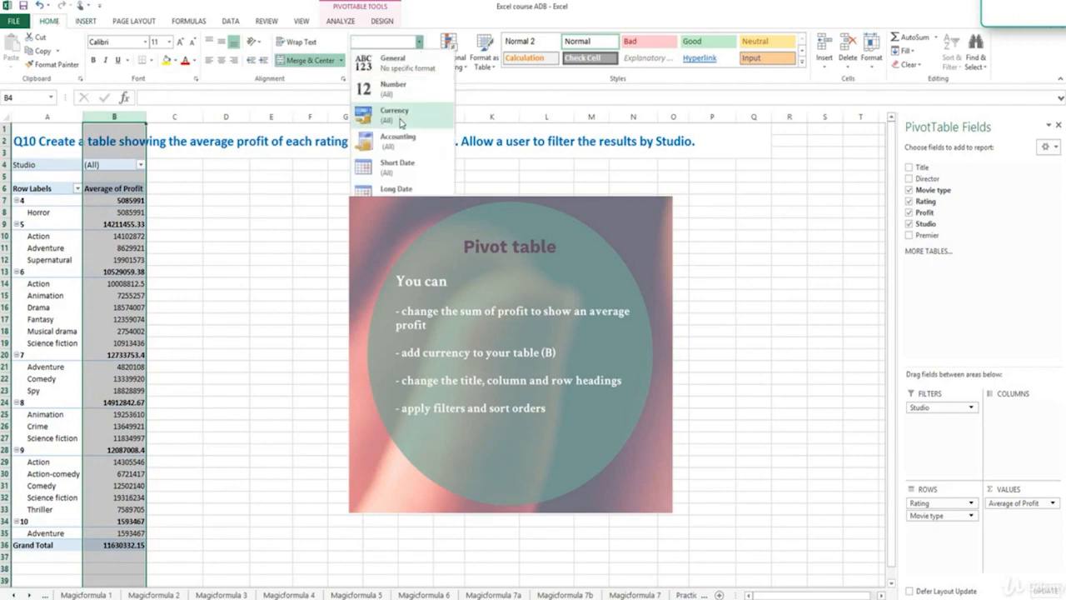
left_click(403, 119)
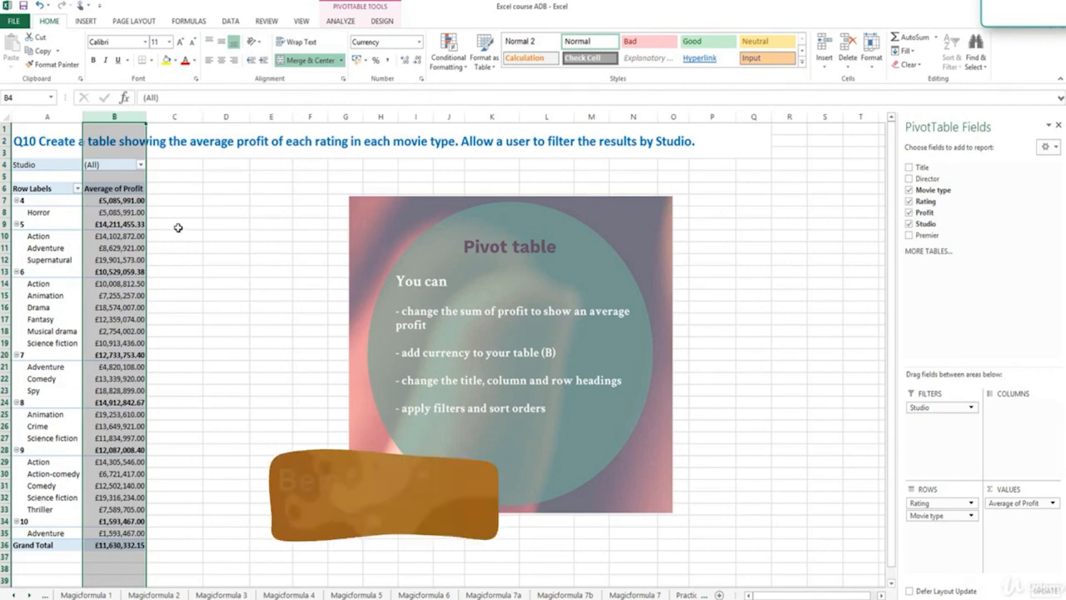
left_click(229, 236)
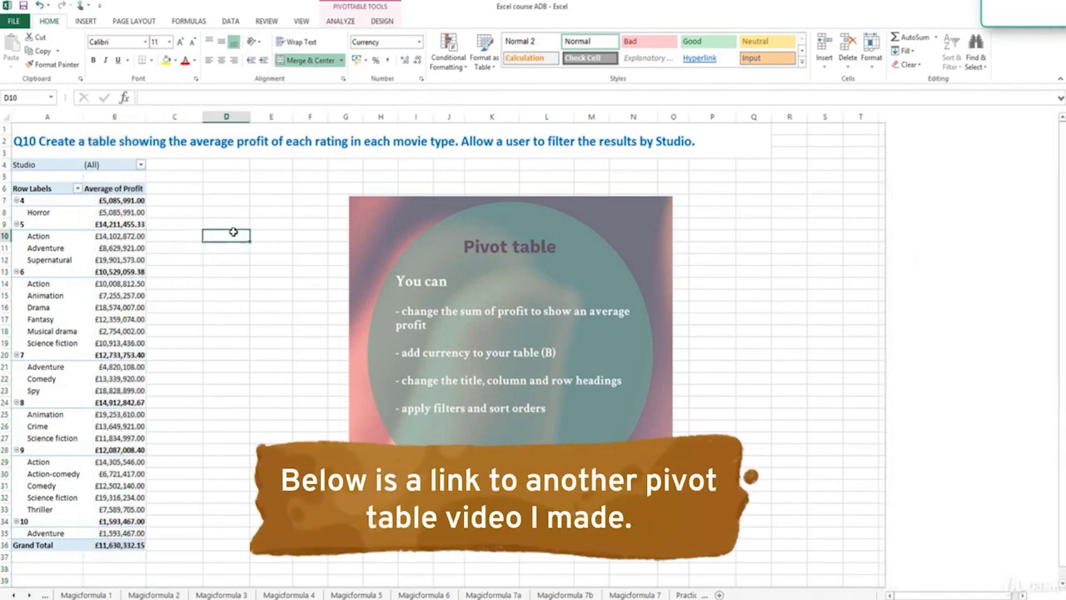
- Rename the pivot table's Row Labels heading in A6 to Rating
left_click(55, 187)
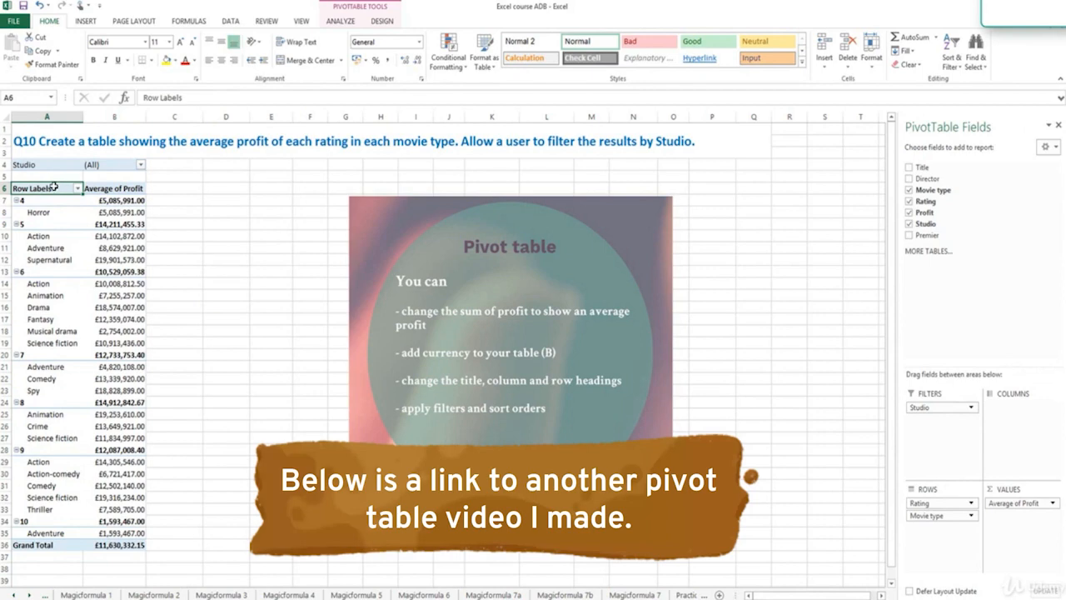
double_click(54, 187)
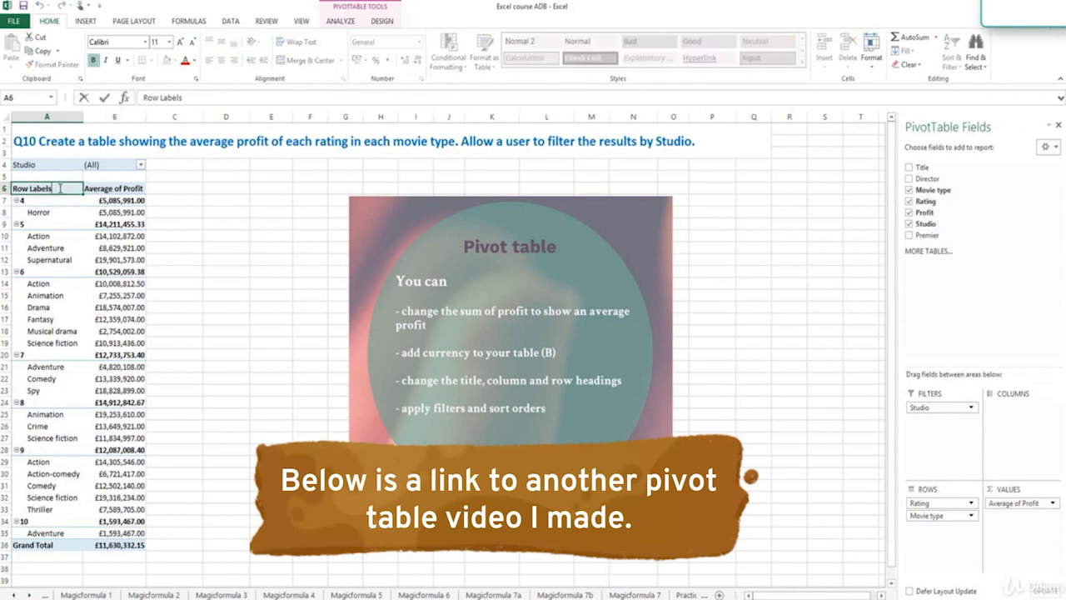
key("BackSpace")
key("BackSpace")
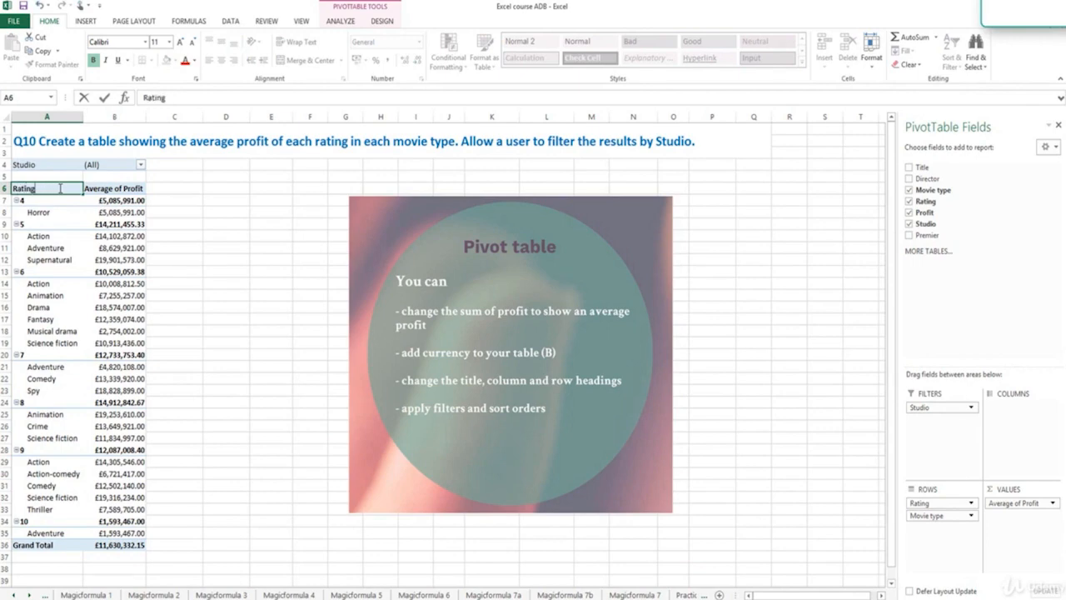
key("Return")
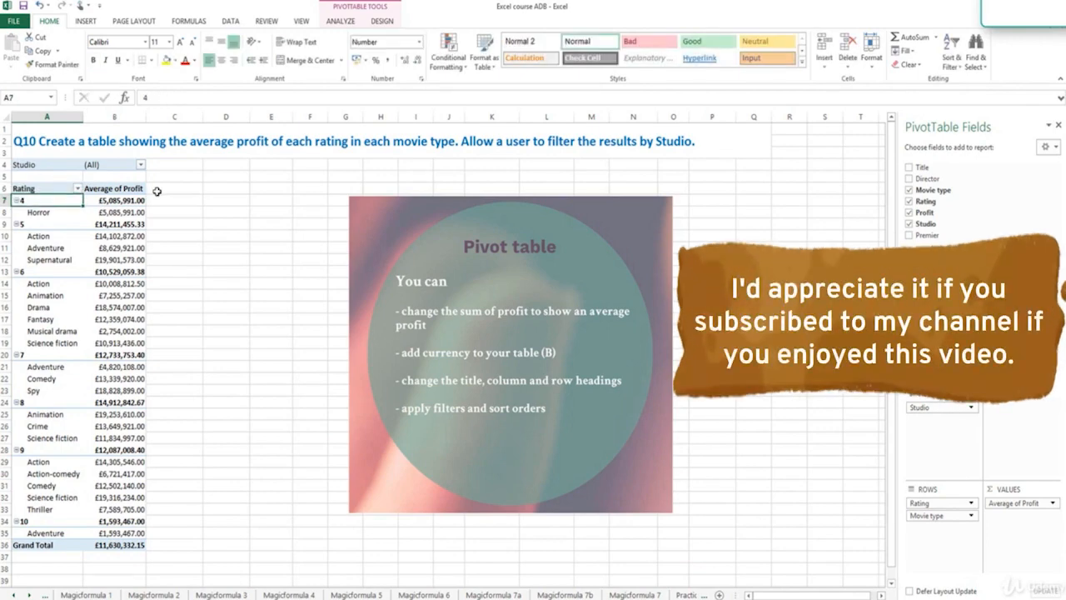
- Examine the choices offered by the Studio report filter and the sort and filter options for Rating, without applying any
left_click(69, 188)
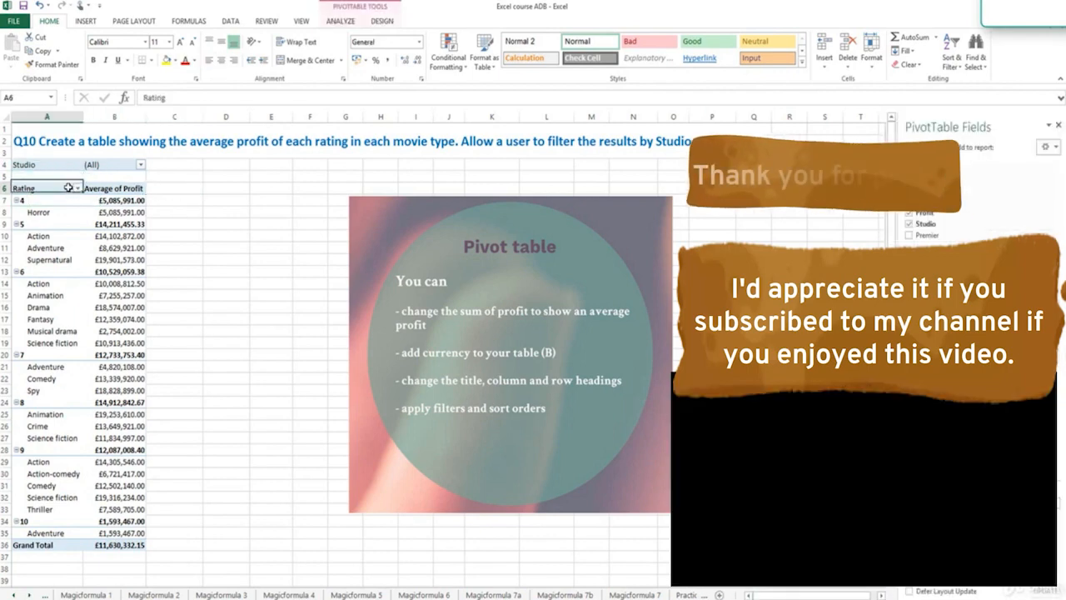
left_click(141, 164)
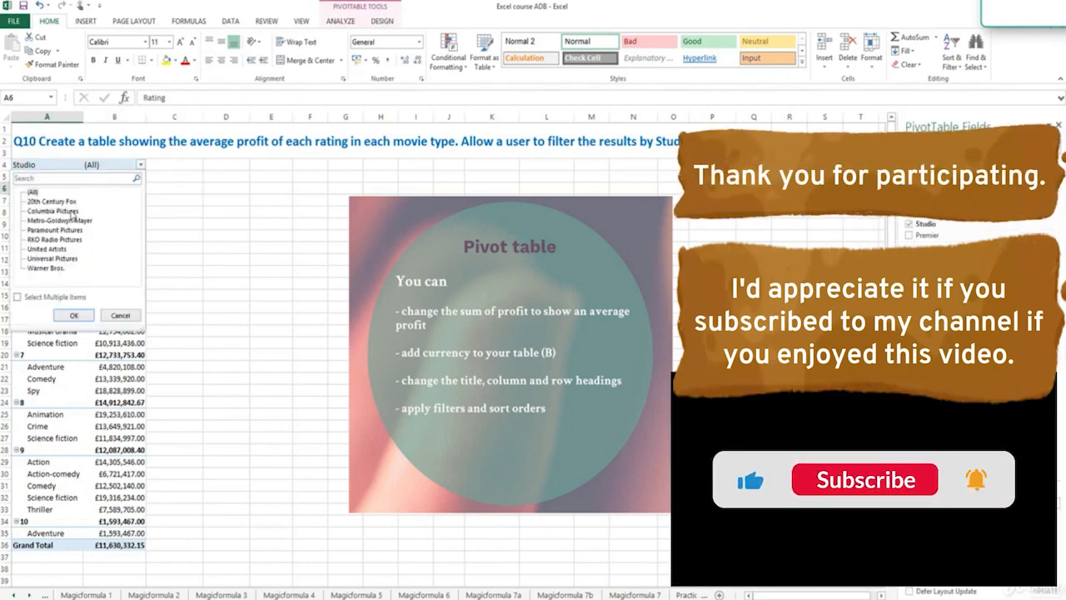
left_click(121, 315)
left_click(77, 188)
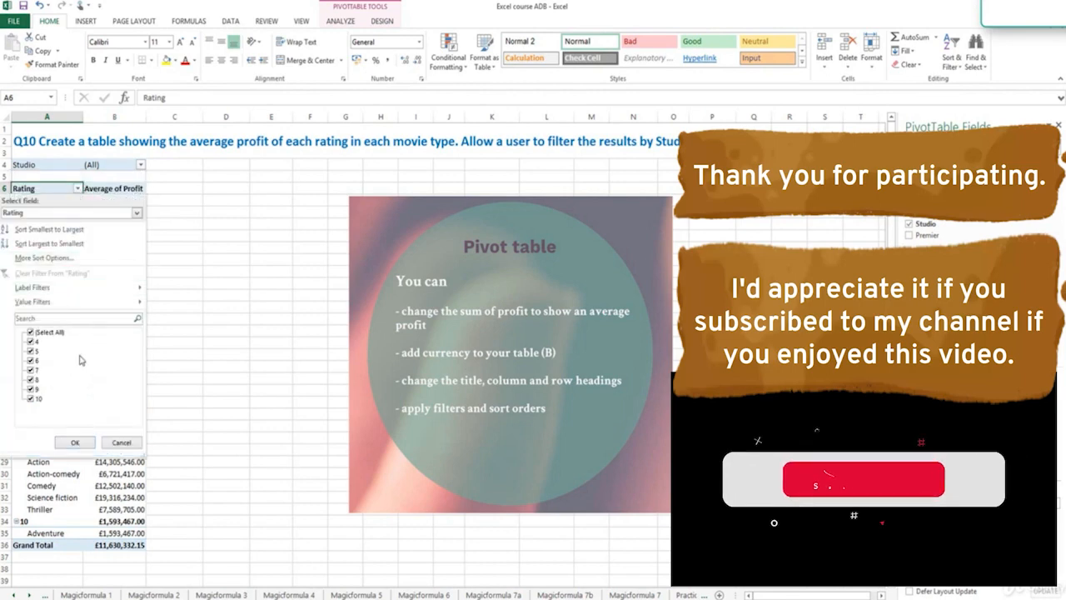
left_click(120, 442)
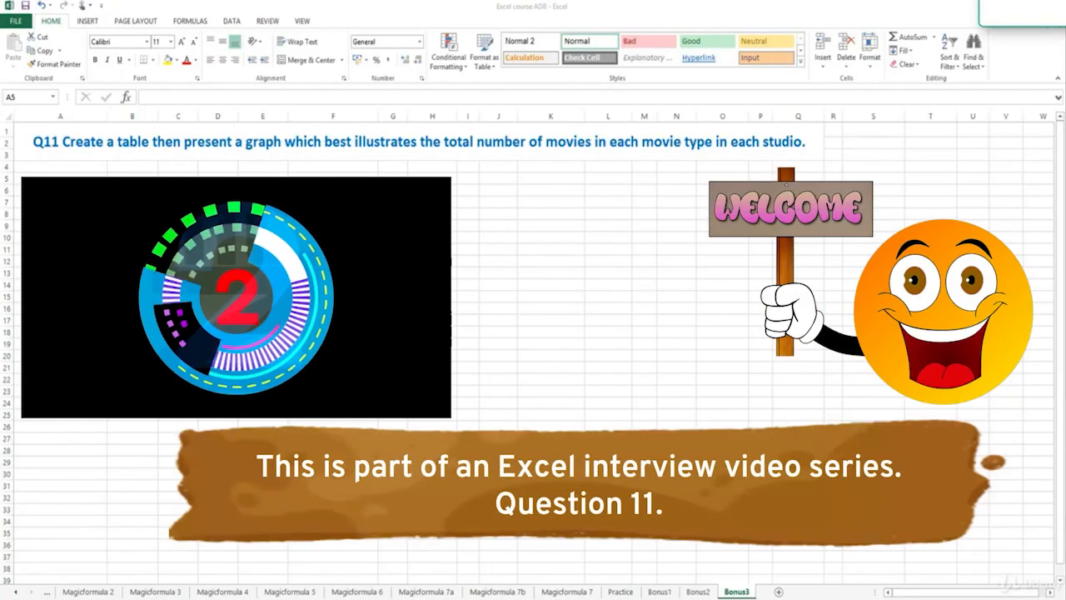
- Start a pivot table placed in cell A6 of the Bonus3 sheet
left_click(95, 151)
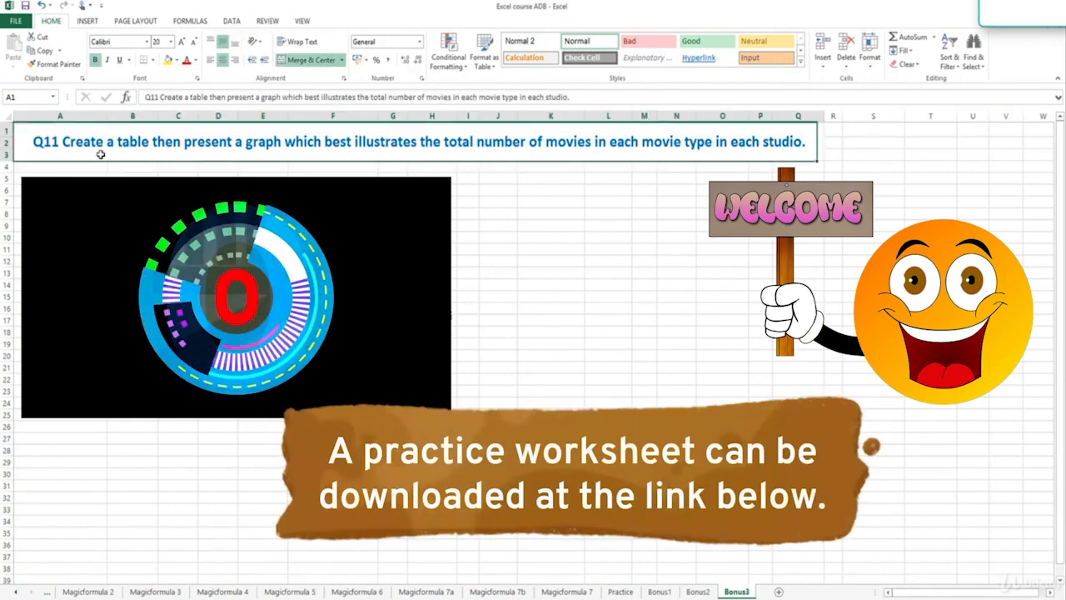
left_click(74, 190)
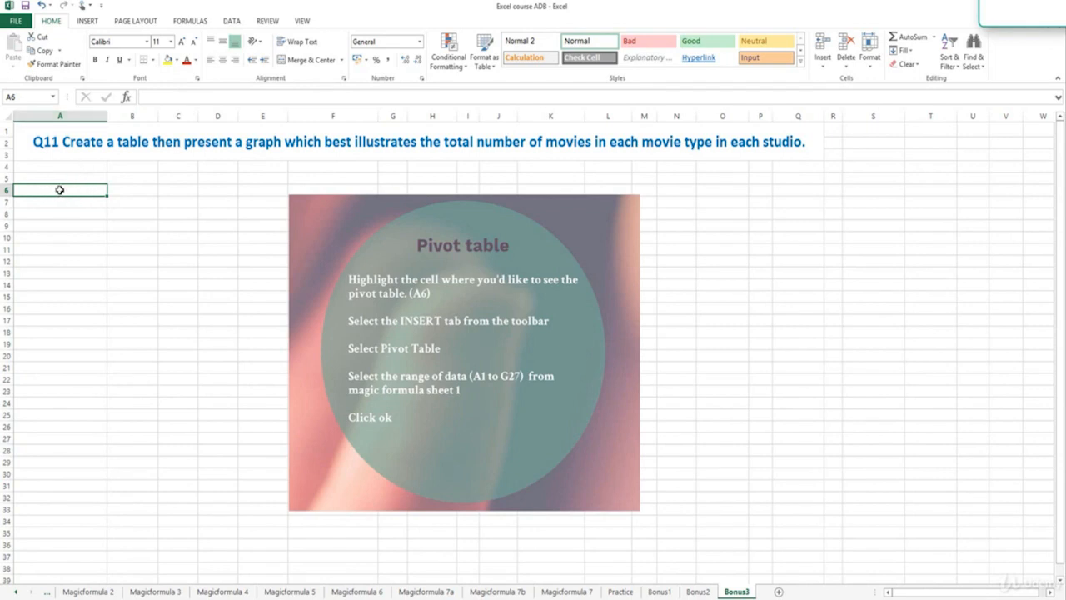
left_click(87, 21)
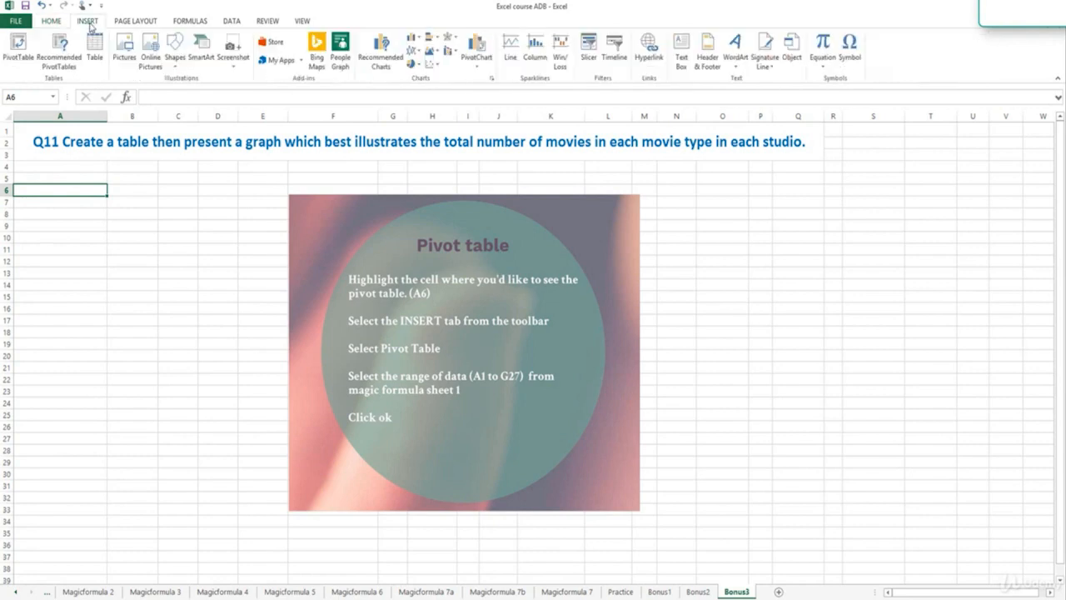
left_click(22, 60)
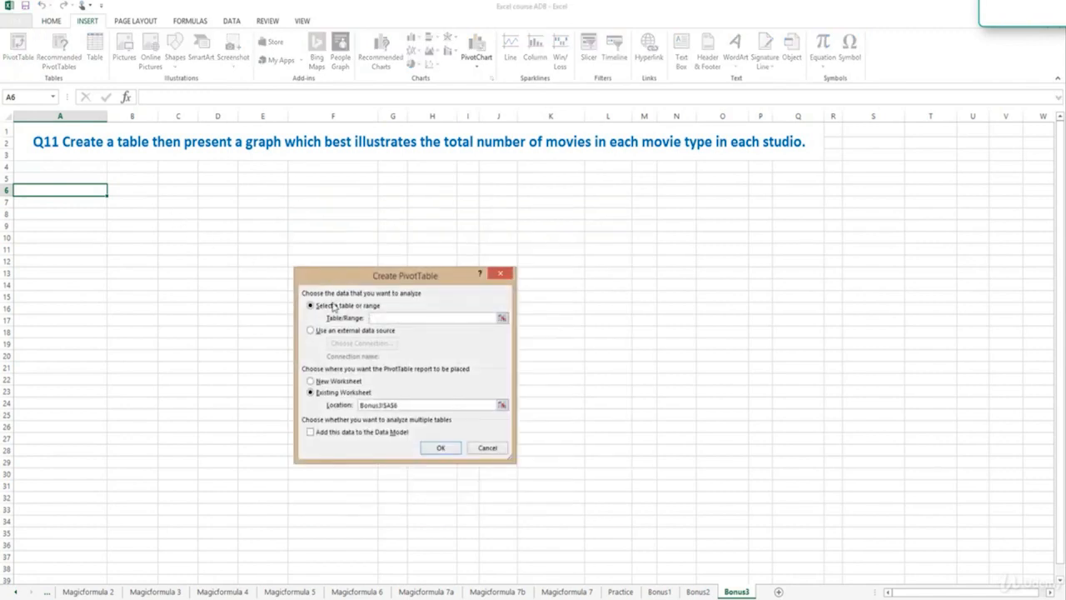
left_click_drag(353, 280, 309, 229)
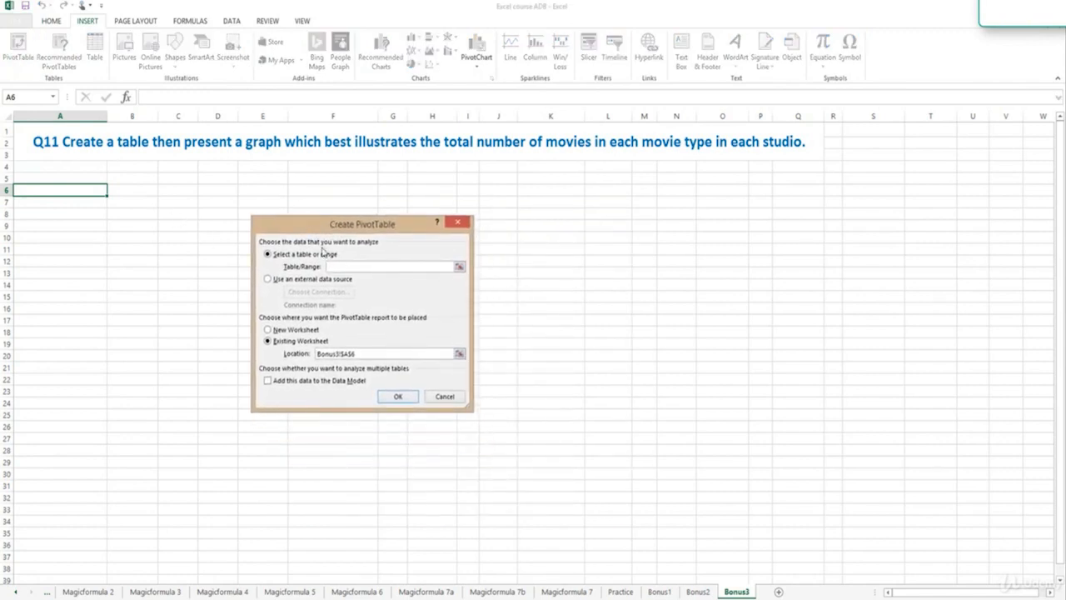
- Use the movie table A1:G27 on Magicformula 1 as the source and create the Bonus3 pivot table
left_click(459, 267)
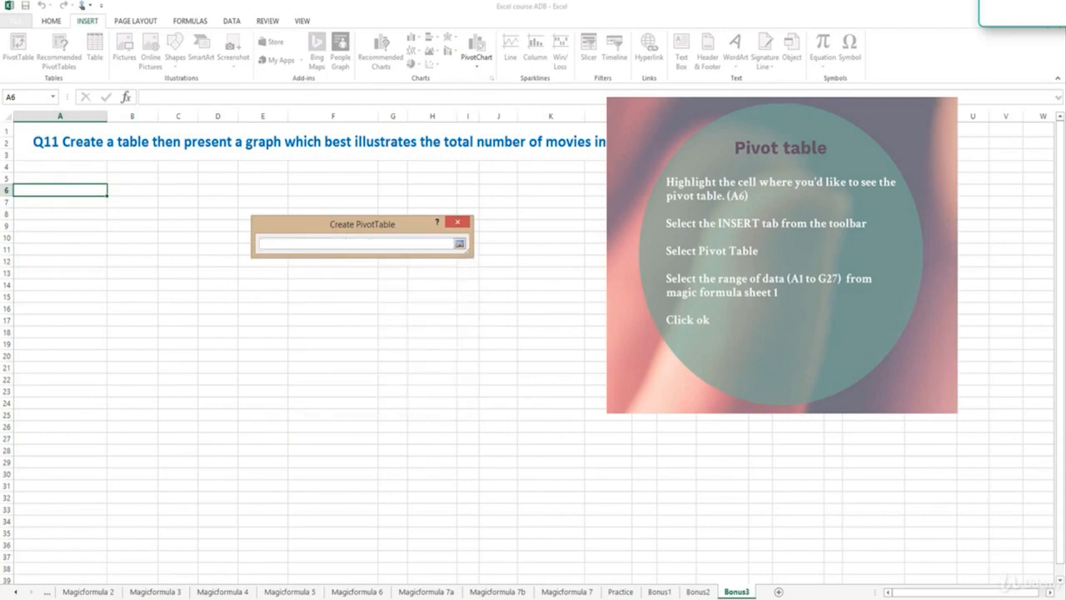
left_click(18, 591)
left_click(87, 592)
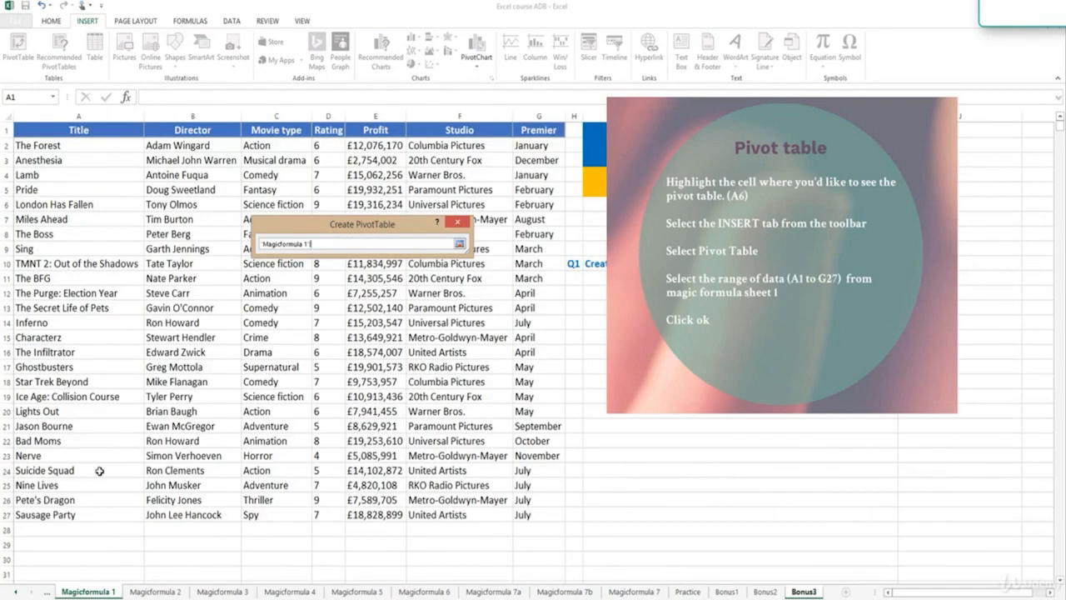
left_click_drag(54, 129, 553, 516)
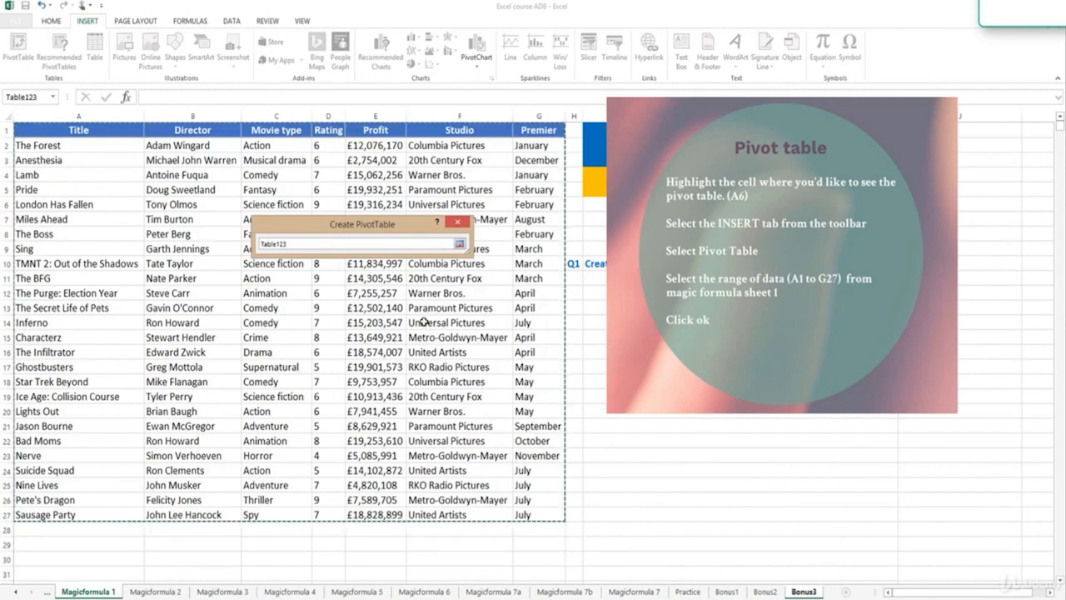
left_click(459, 244)
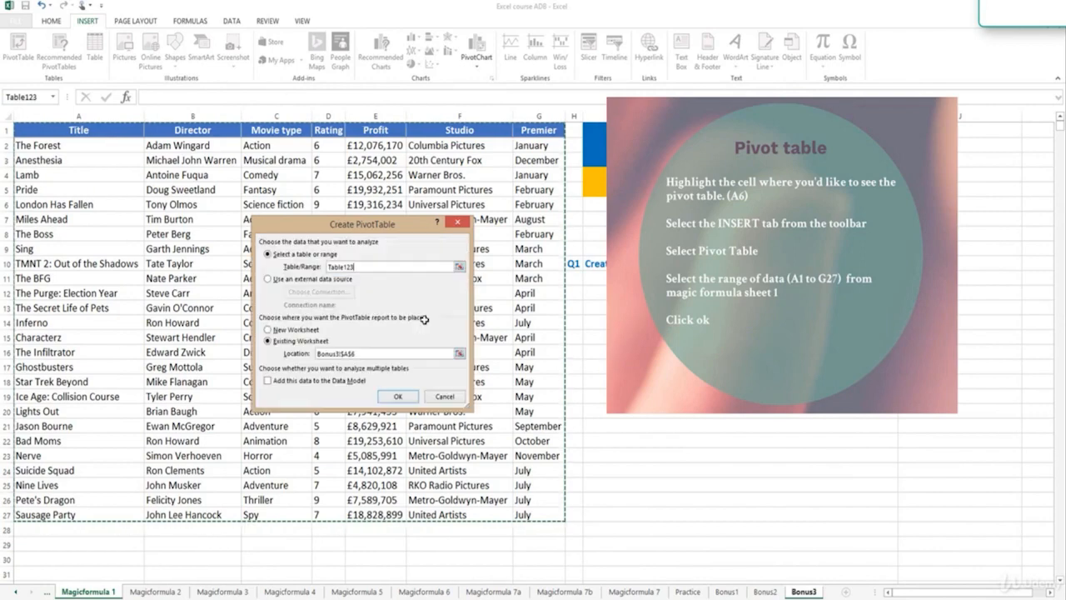
left_click(397, 397)
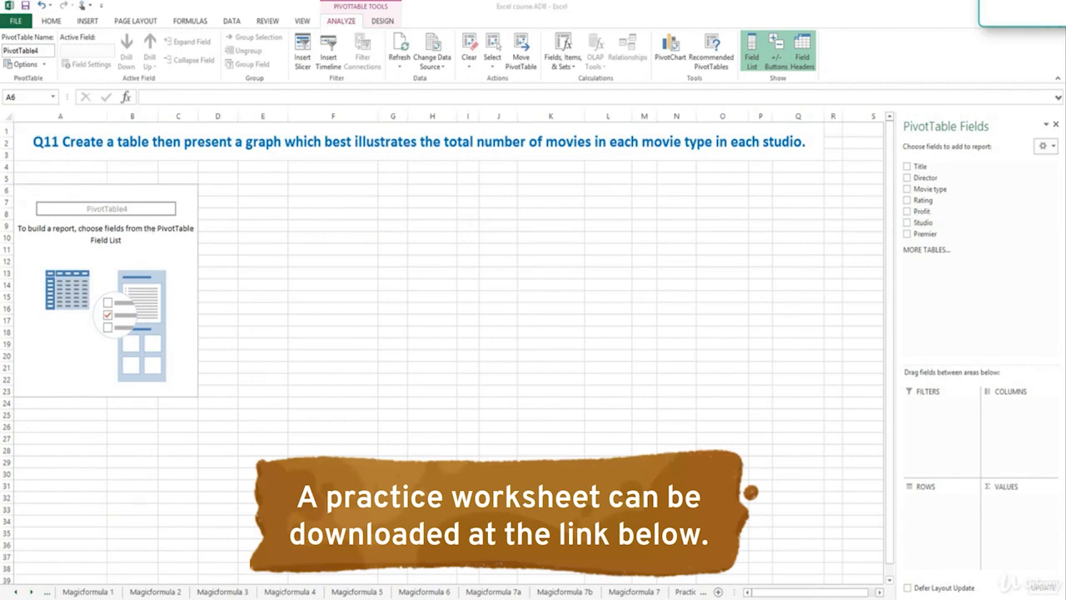
- Lay out the pivot table with Movie type and Studio as rows and the count of Title as values
left_click(908, 189)
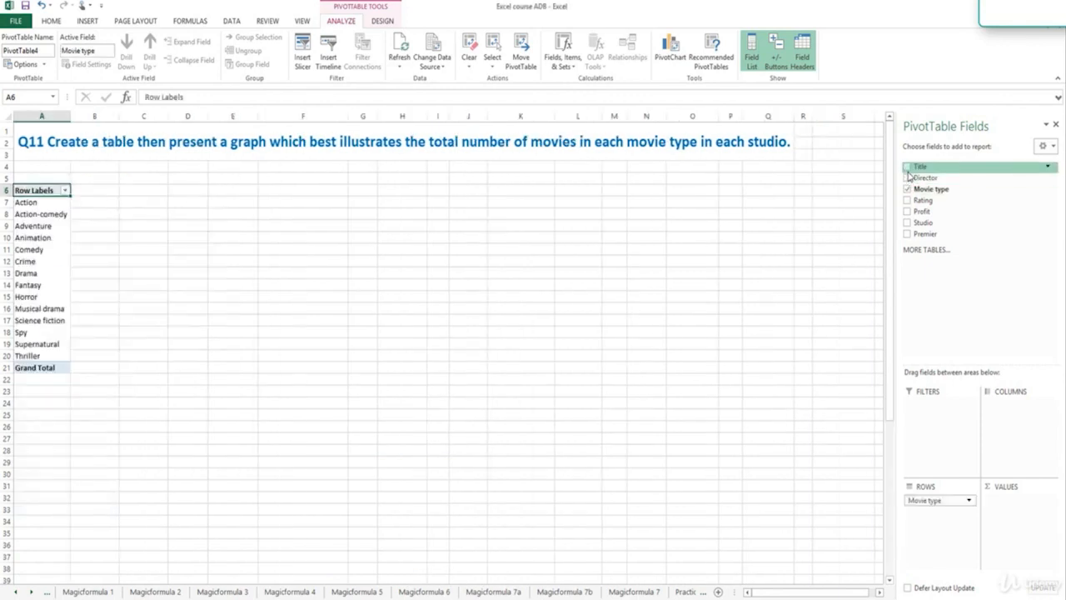
left_click(907, 166)
left_click(908, 223)
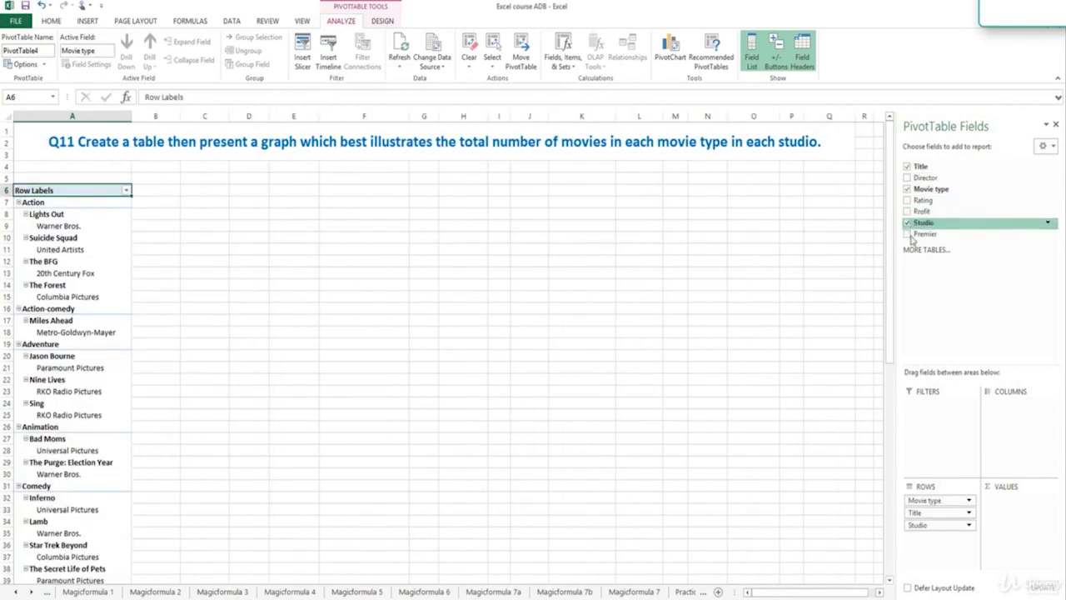
left_click_drag(934, 501, 999, 509)
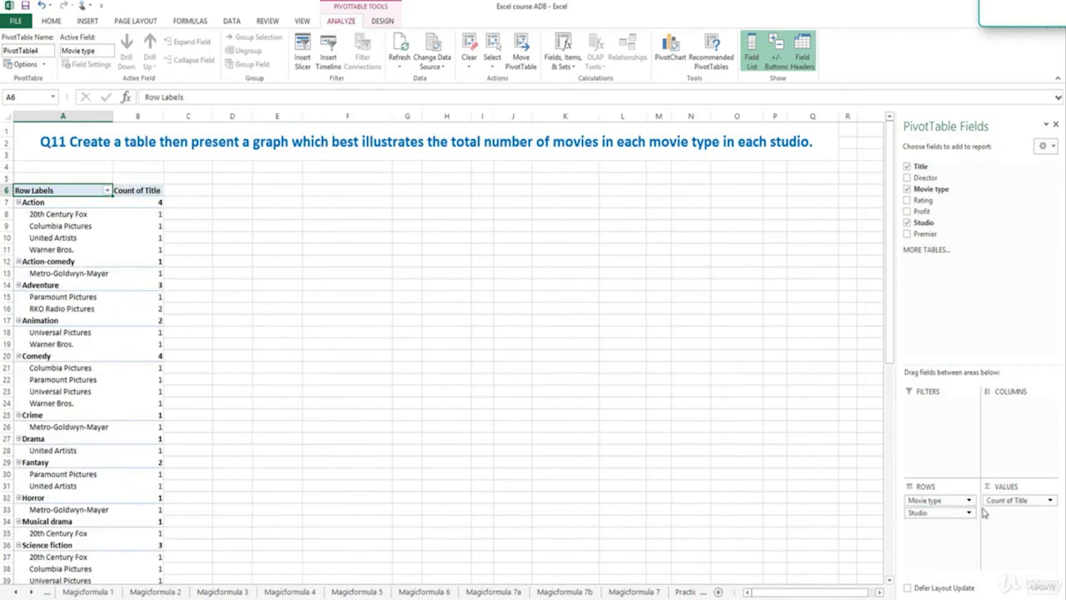
- Rename the Row Labels heading in A6 to Studio/Movies
double_click(47, 189)
left_click_drag(53, 191, 6, 190)
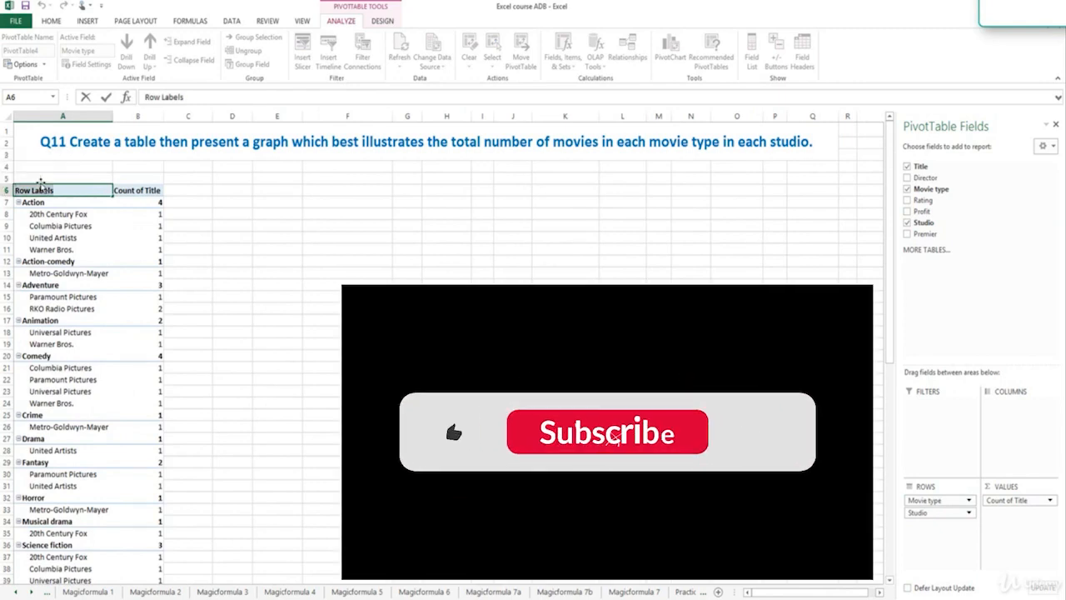
type("Studio")
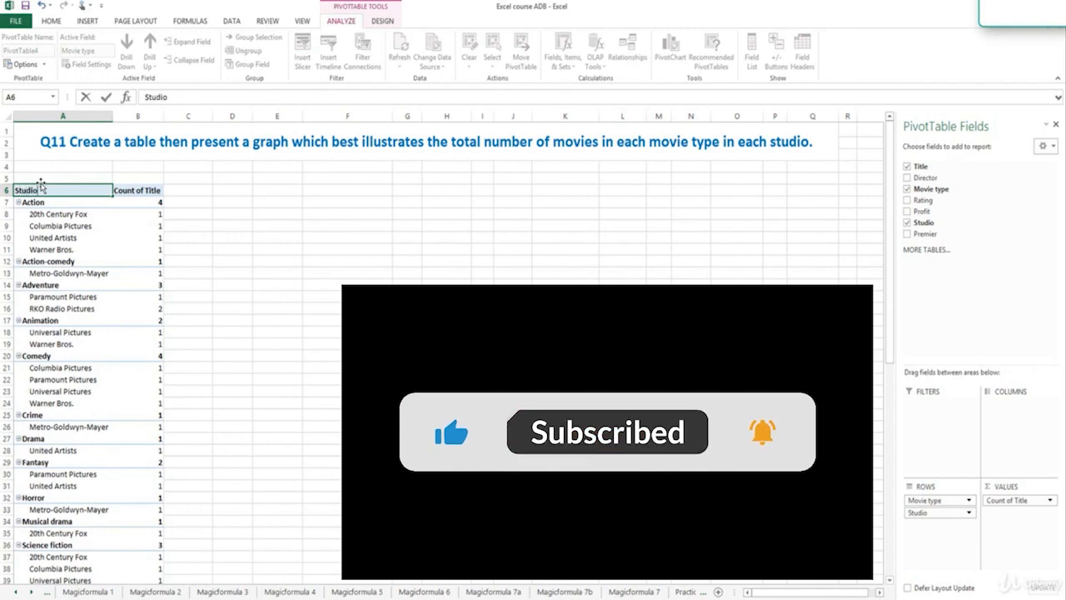
type("/Movies")
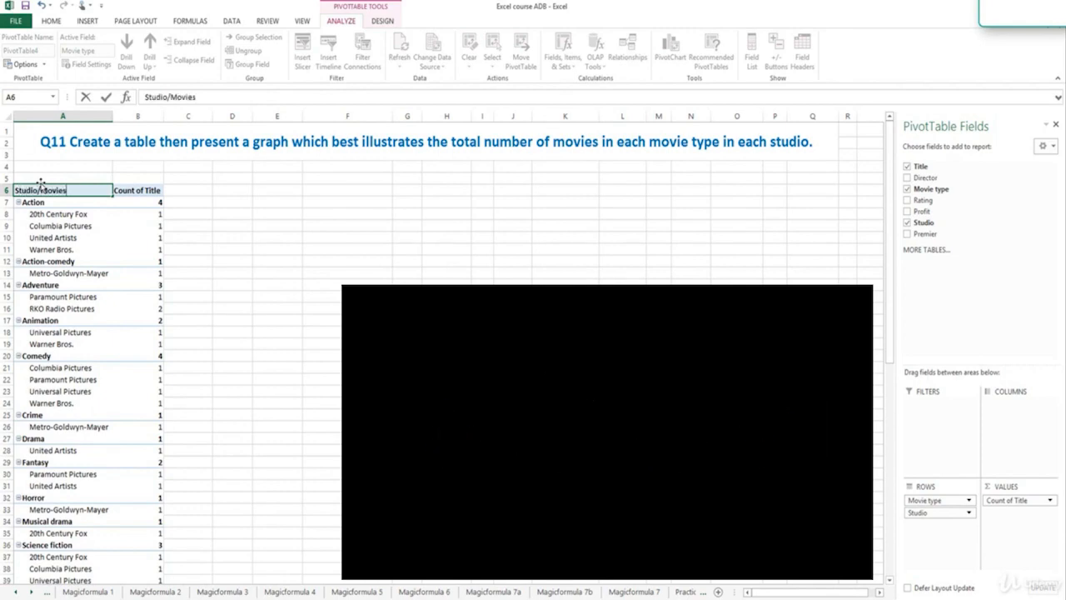
left_click(433, 193)
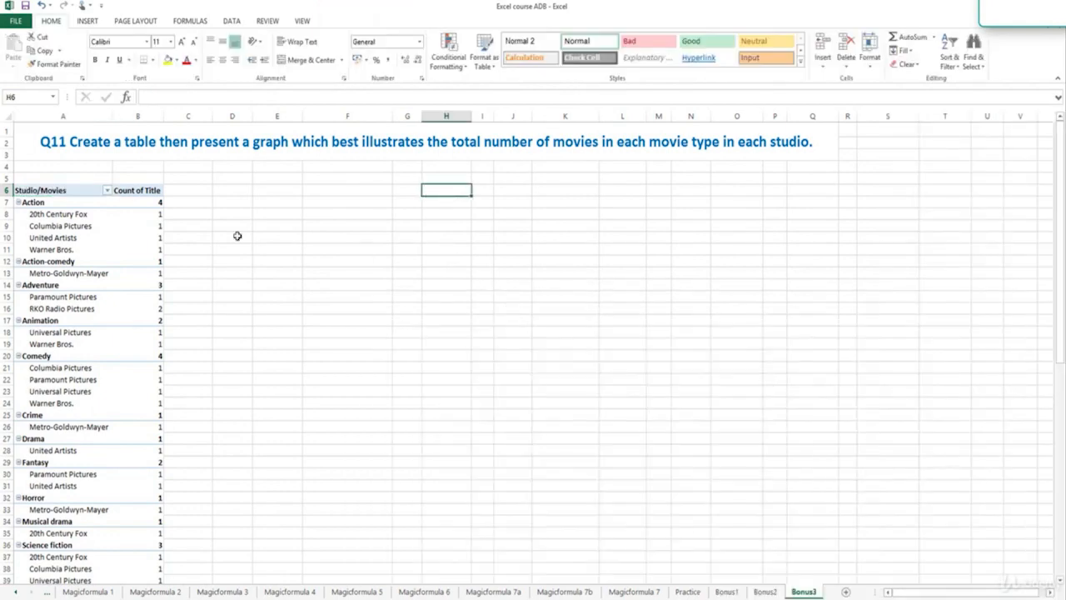
- Move Studio above Movie type in the pivot table's rows so that movie types are grouped under each studio
left_click(101, 221)
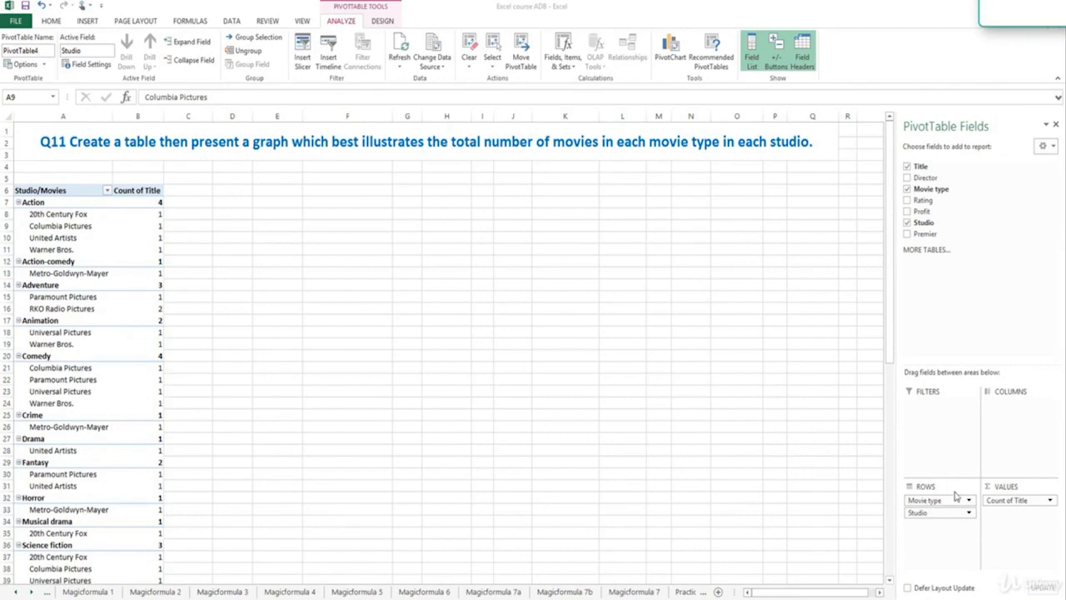
left_click_drag(947, 516, 931, 498)
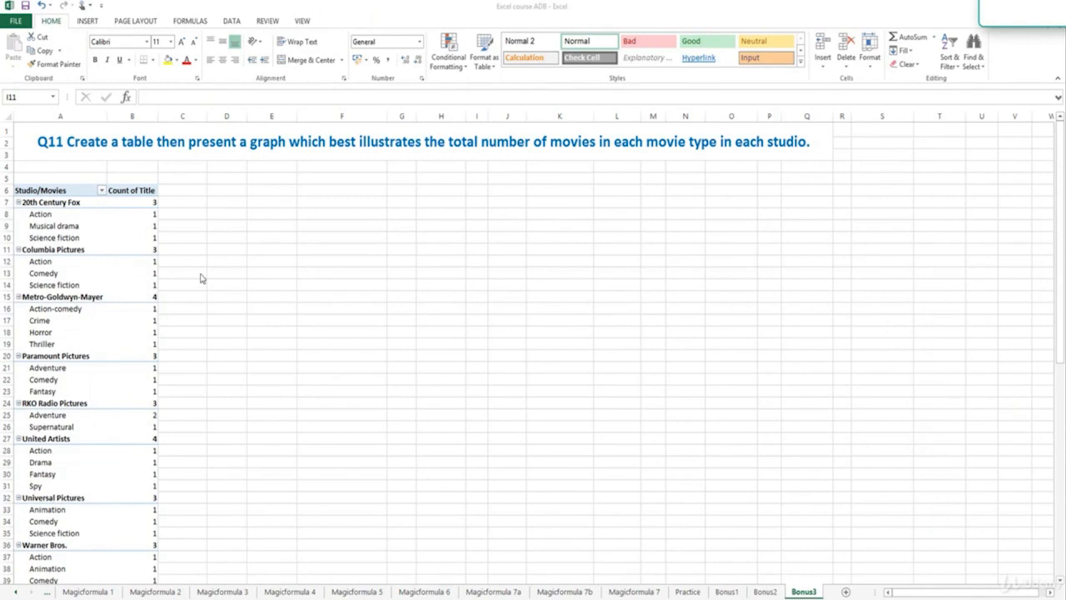
left_click(289, 250)
left_click(275, 230)
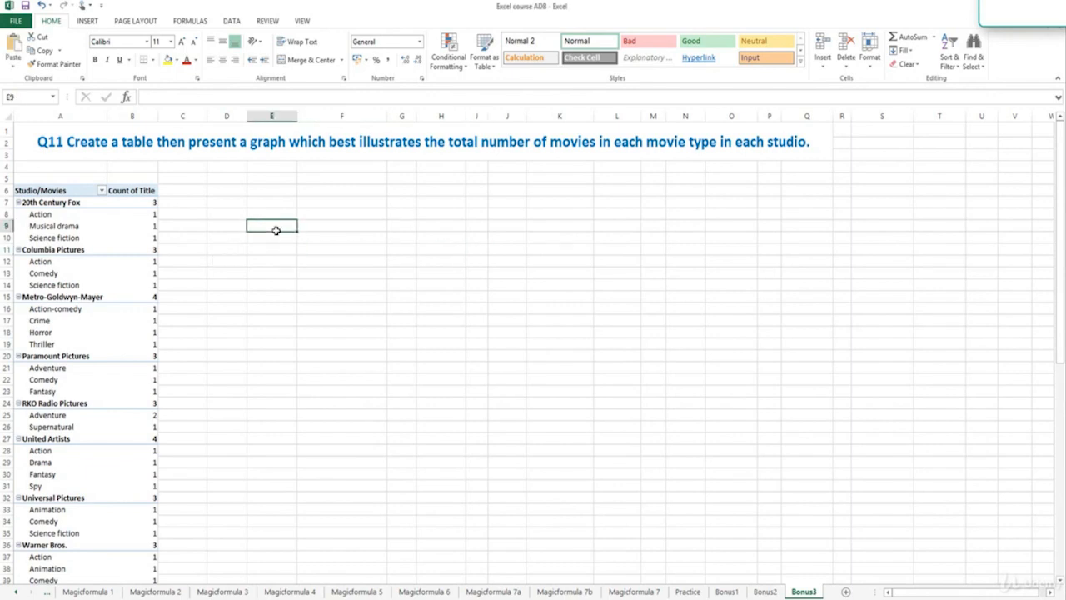
key("ctrl+v")
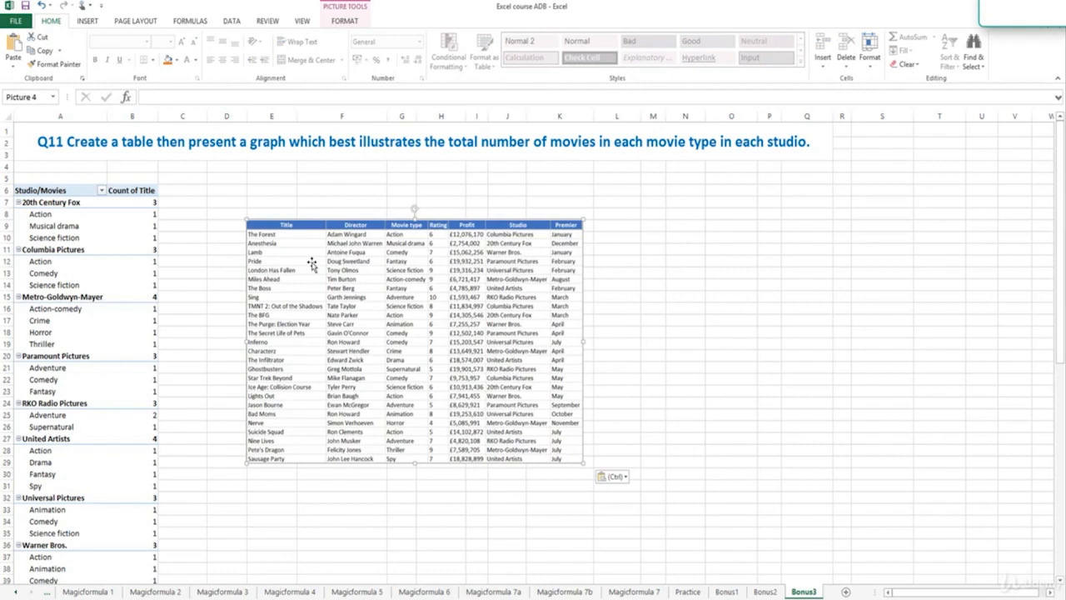
key("Delete")
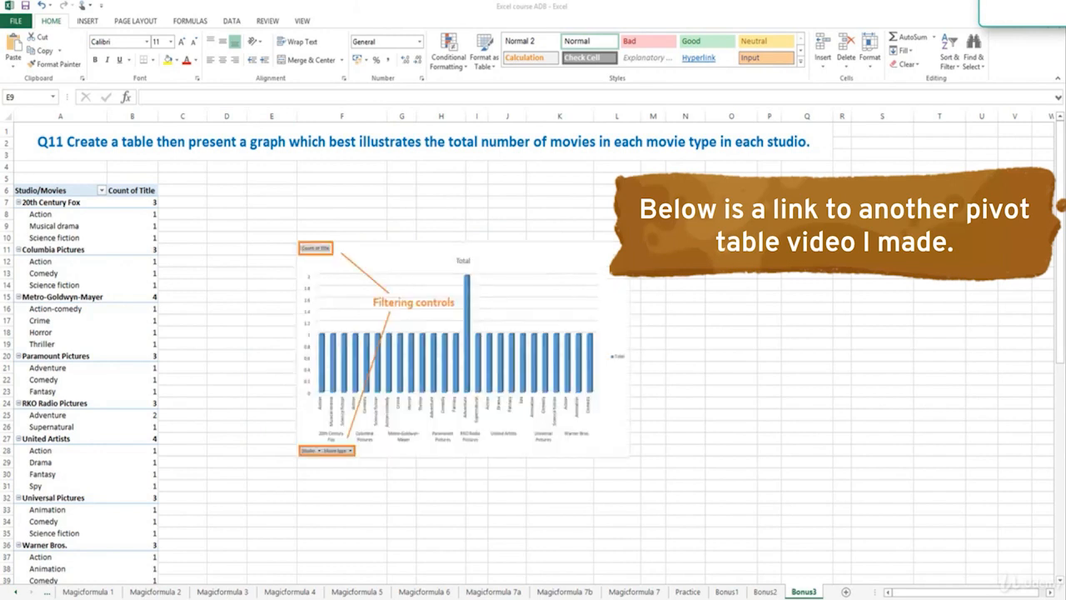
left_click(341, 249)
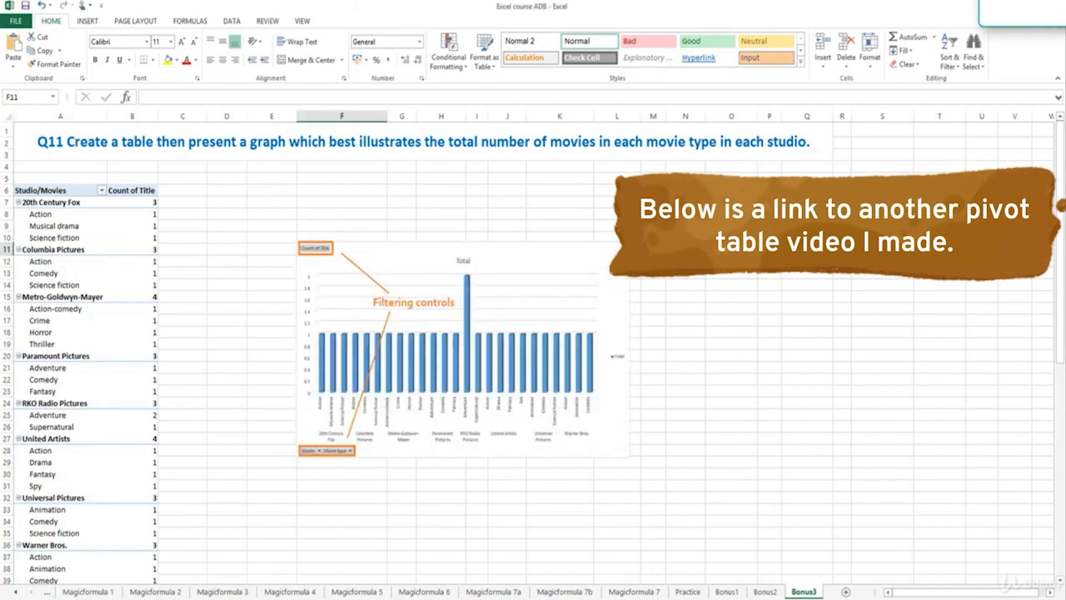
- Paste the sample pivot chart picture onto the Bonus3 sheet beside the pivot table
key("ctrl+v")
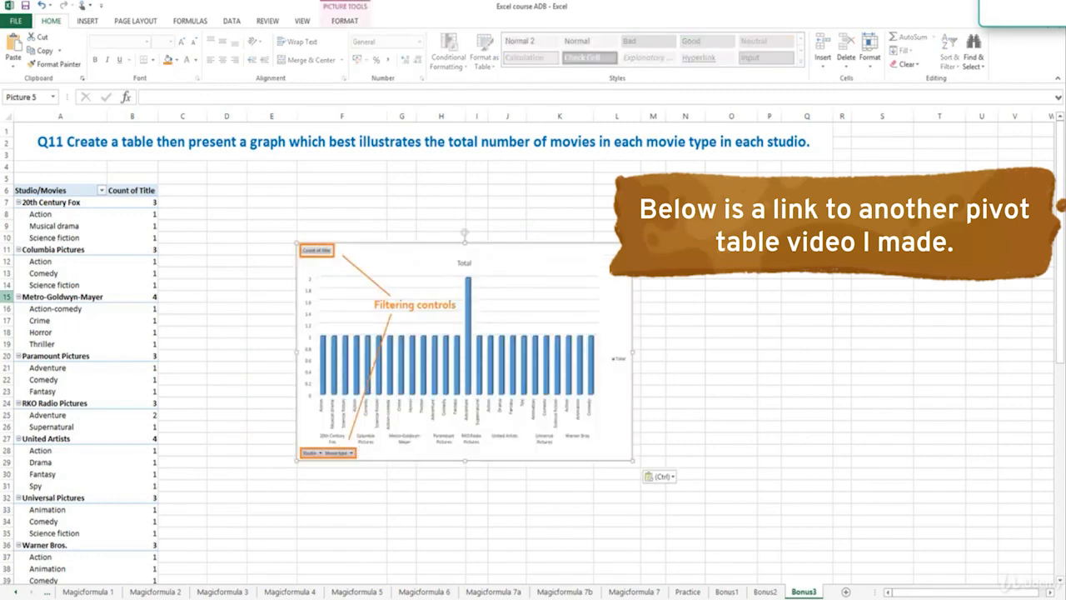
key("alt+Tab")
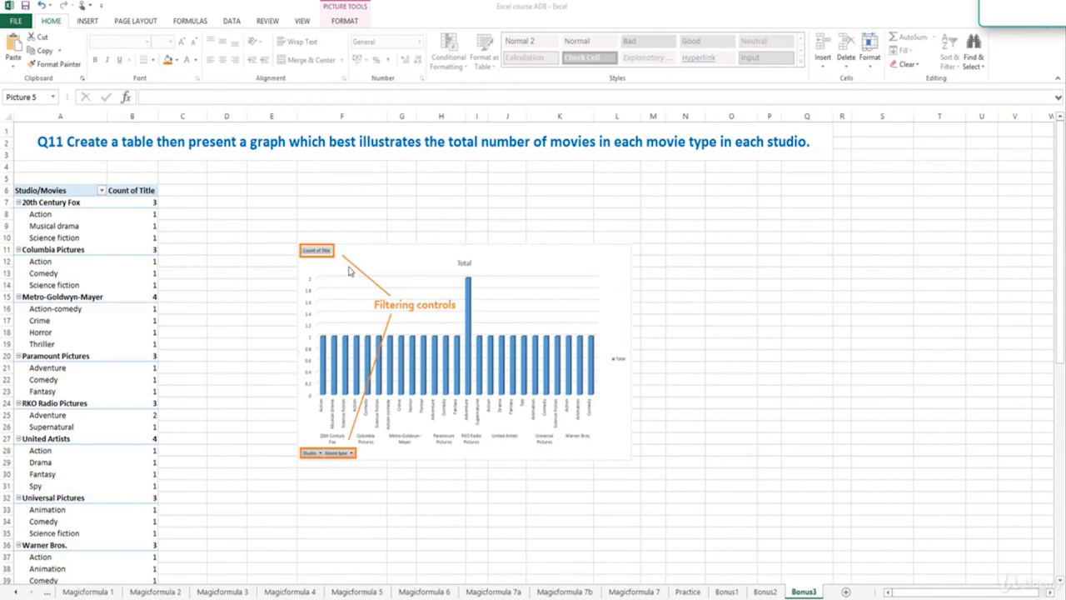
key("ctrl+v")
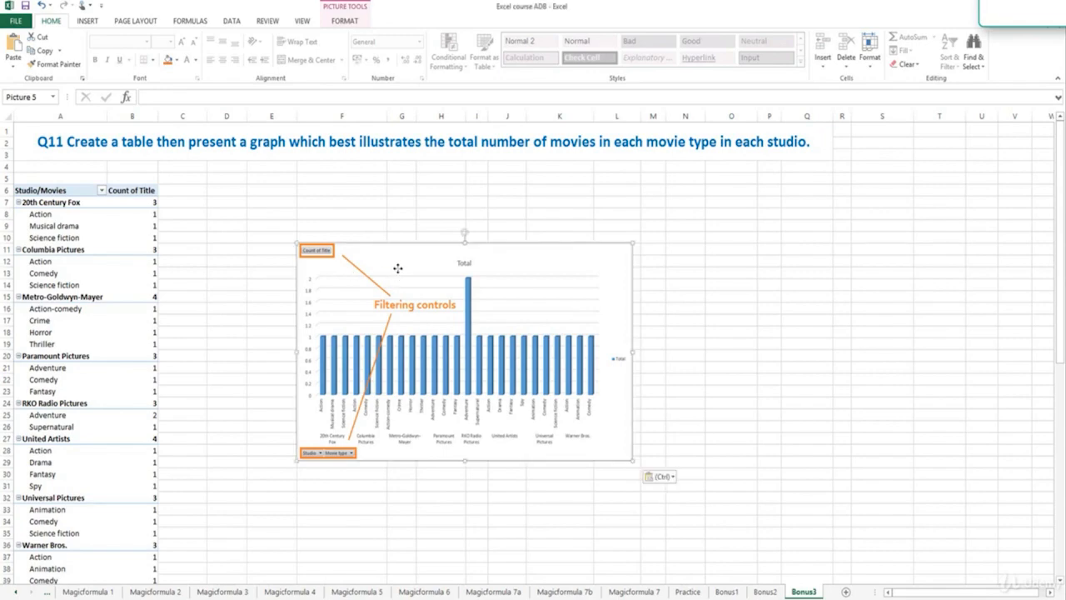
mouse_move(447, 286)
left_mouse_down()
mouse_move(447, 319)
mouse_move(445, 297)
left_mouse_up()
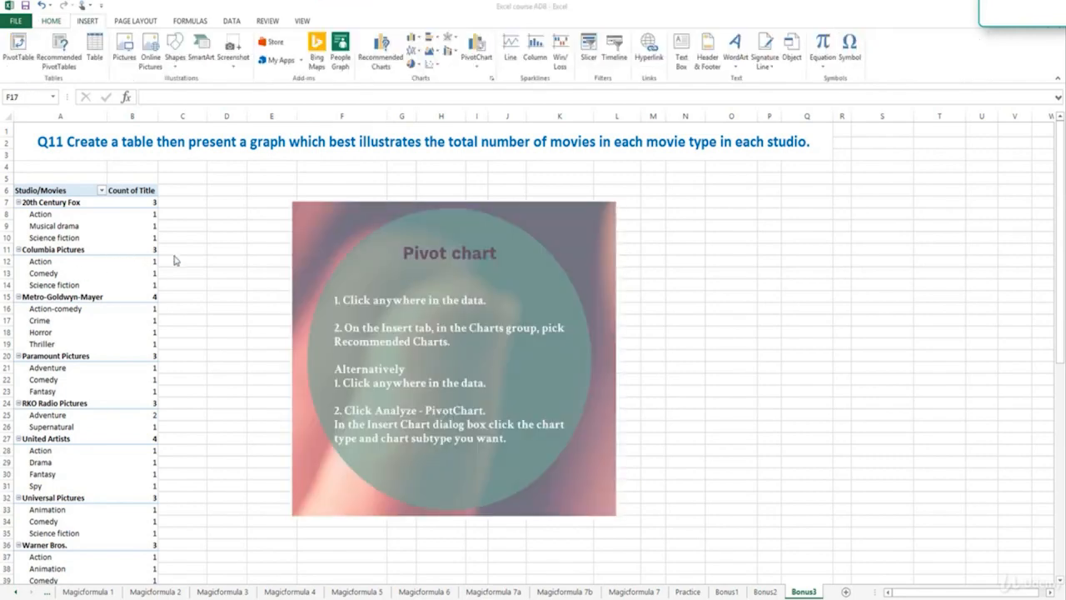
left_click(62, 214)
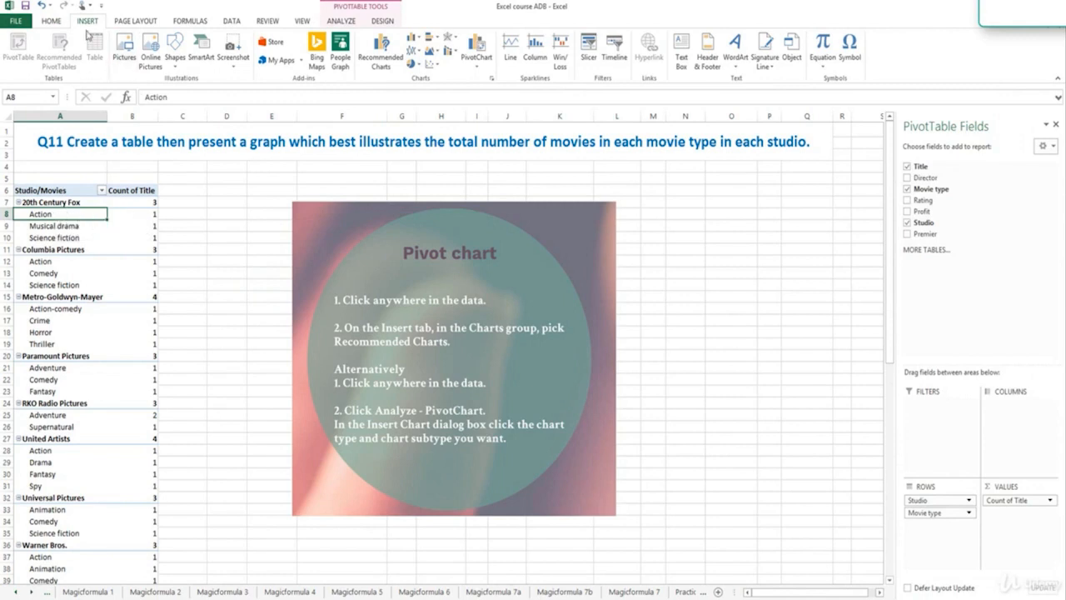
left_click(382, 65)
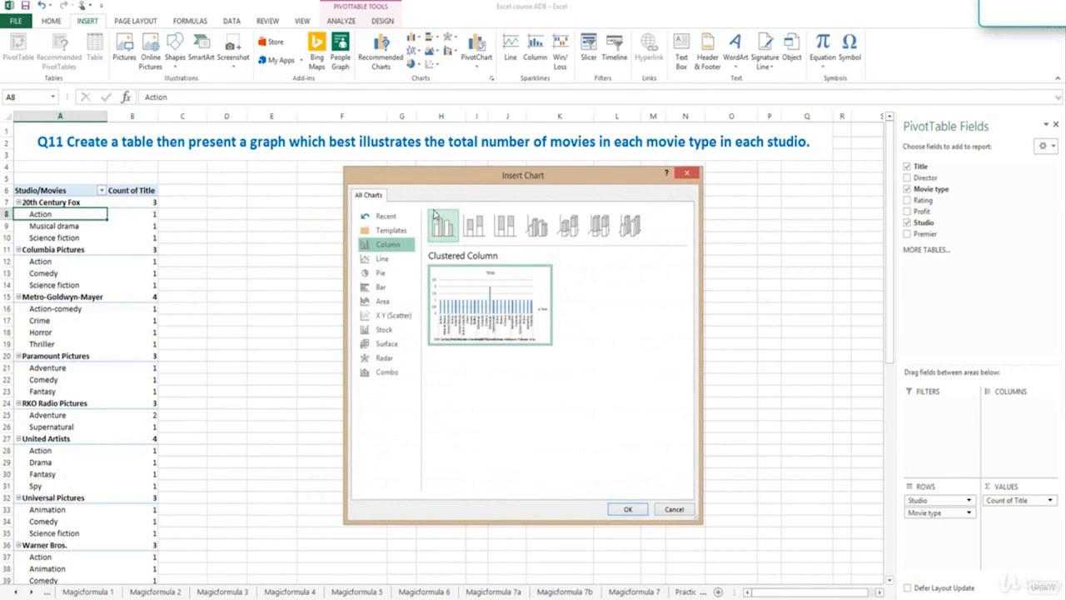
left_click(383, 287)
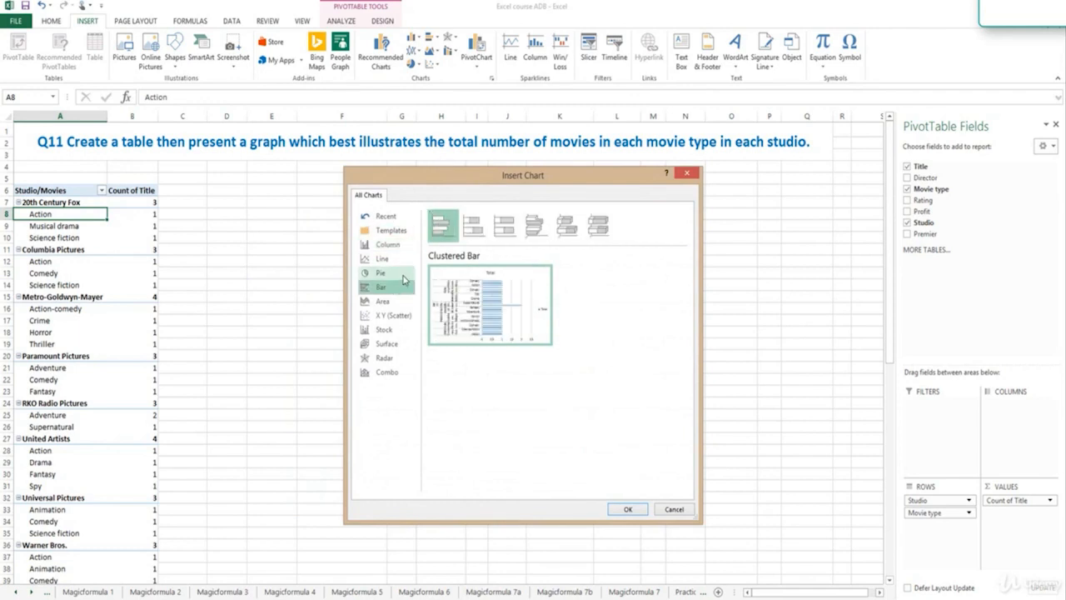
left_click(673, 508)
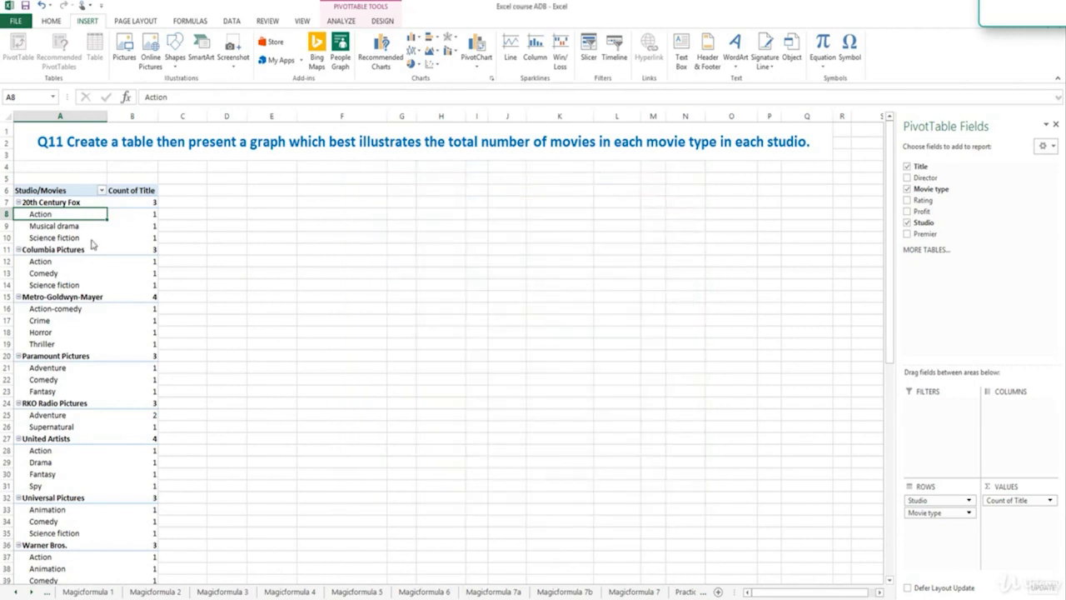
- Start a PivotChart from the Bonus3 pivot table and compare the column, line, pie and bar chart previews
left_click(67, 227)
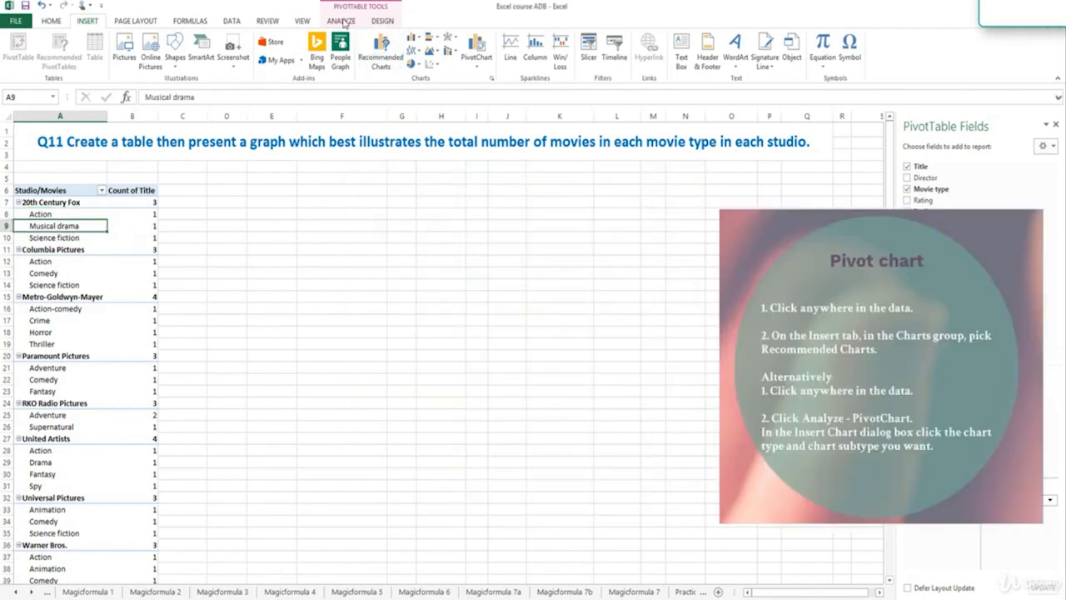
left_click(343, 22)
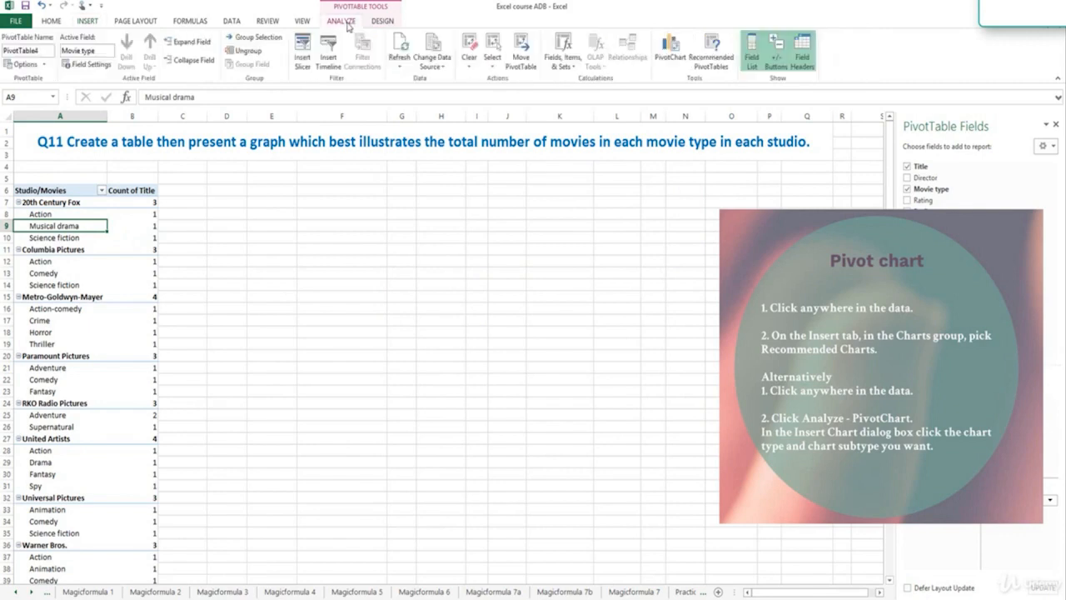
left_click(675, 52)
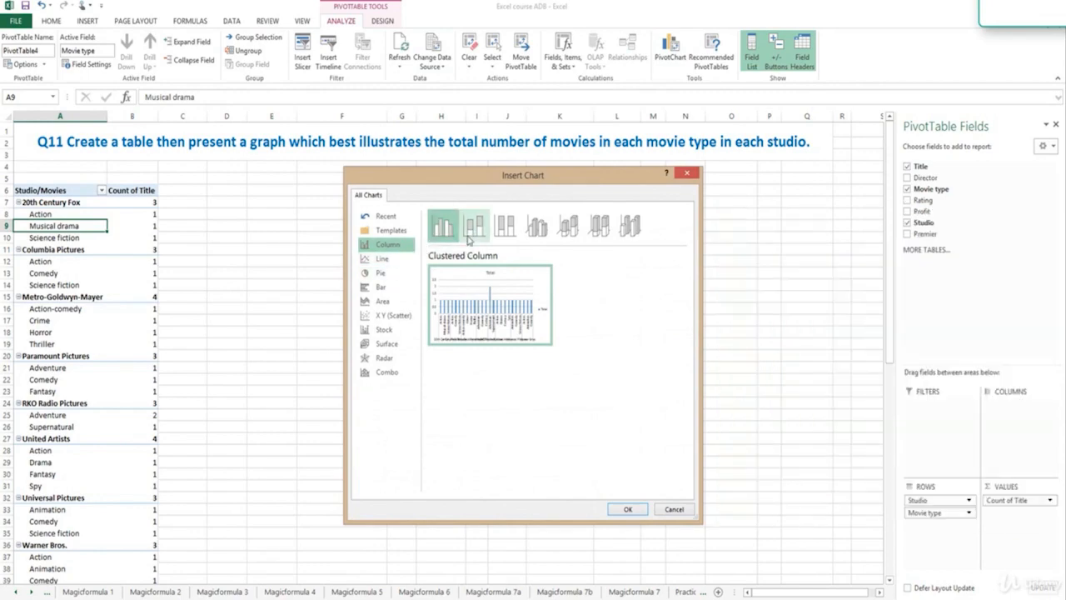
left_click(383, 259)
left_click(381, 272)
left_click(479, 235)
left_click(505, 231)
left_click(536, 232)
left_click(382, 287)
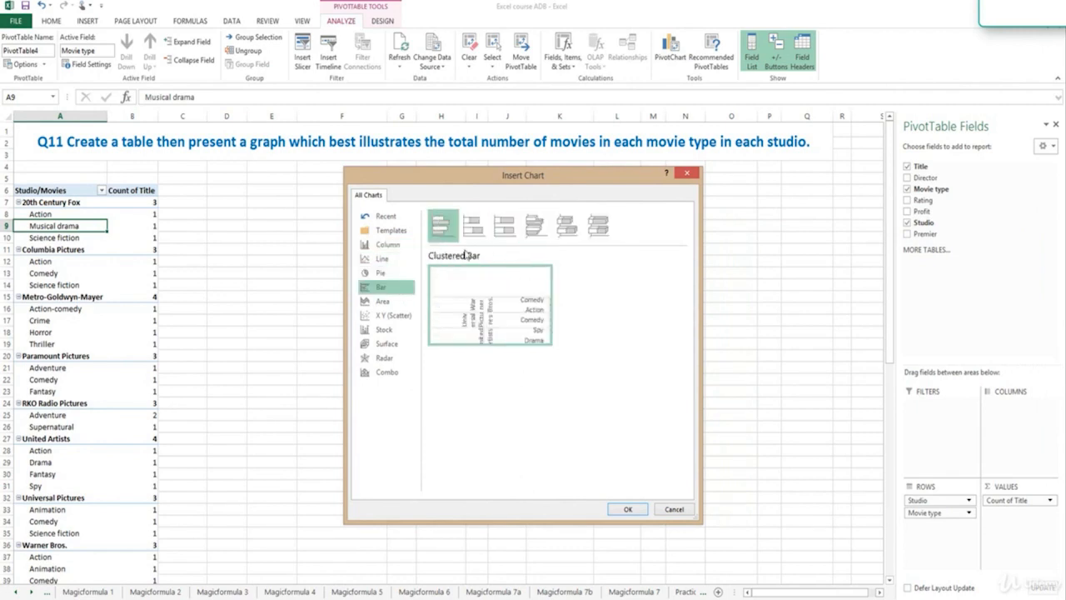
left_click(472, 226)
left_click(508, 233)
left_click(534, 227)
left_click(565, 226)
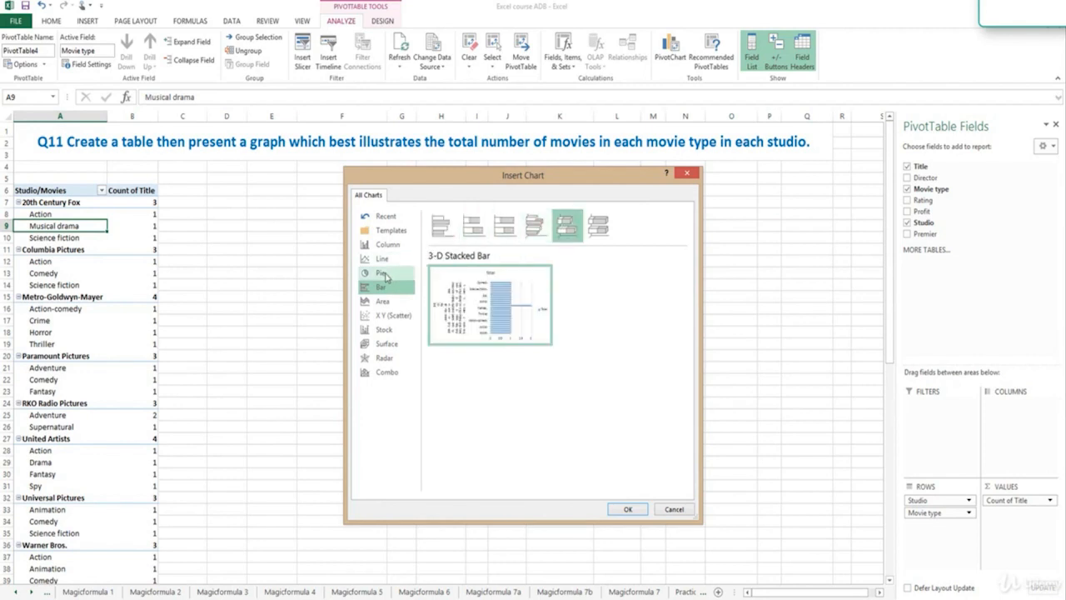
left_click(385, 276)
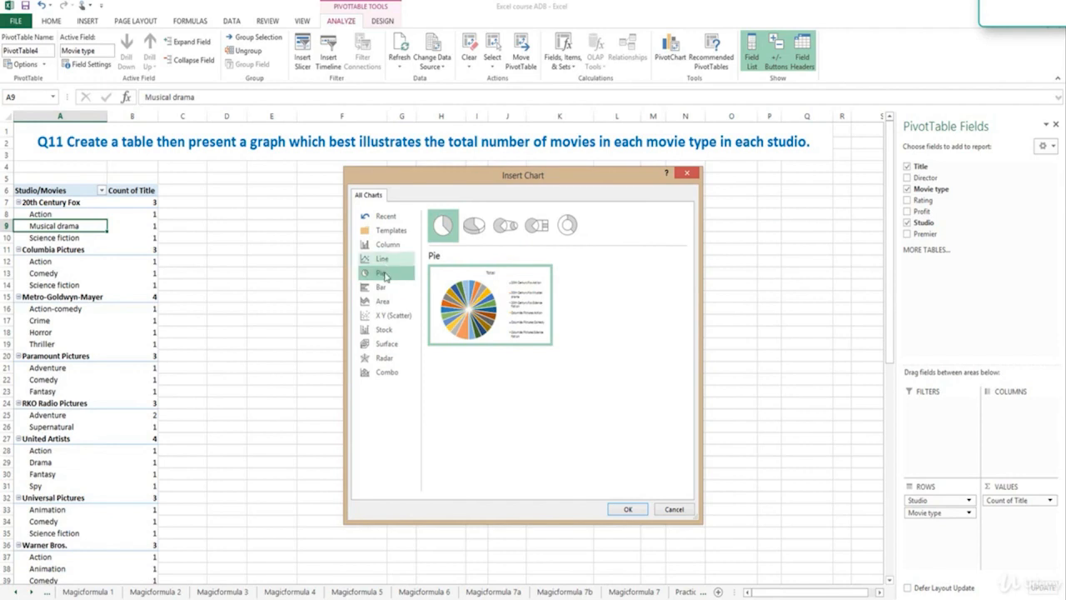
left_click(384, 262)
- Compare the bar chart subtypes and insert a Clustered Bar pivot chart
left_click(381, 287)
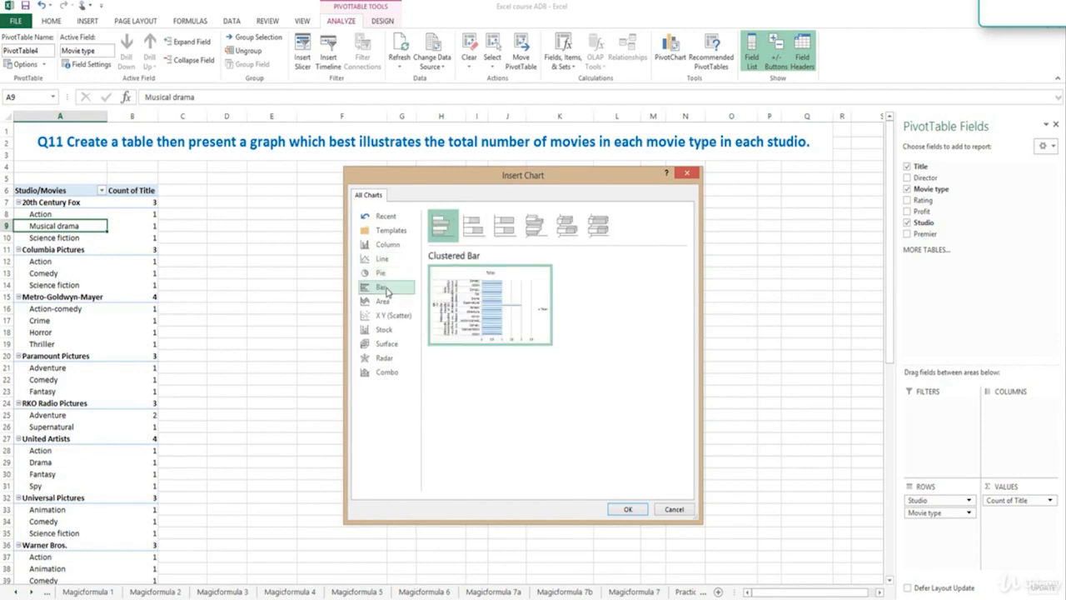
mouse_move(456, 281)
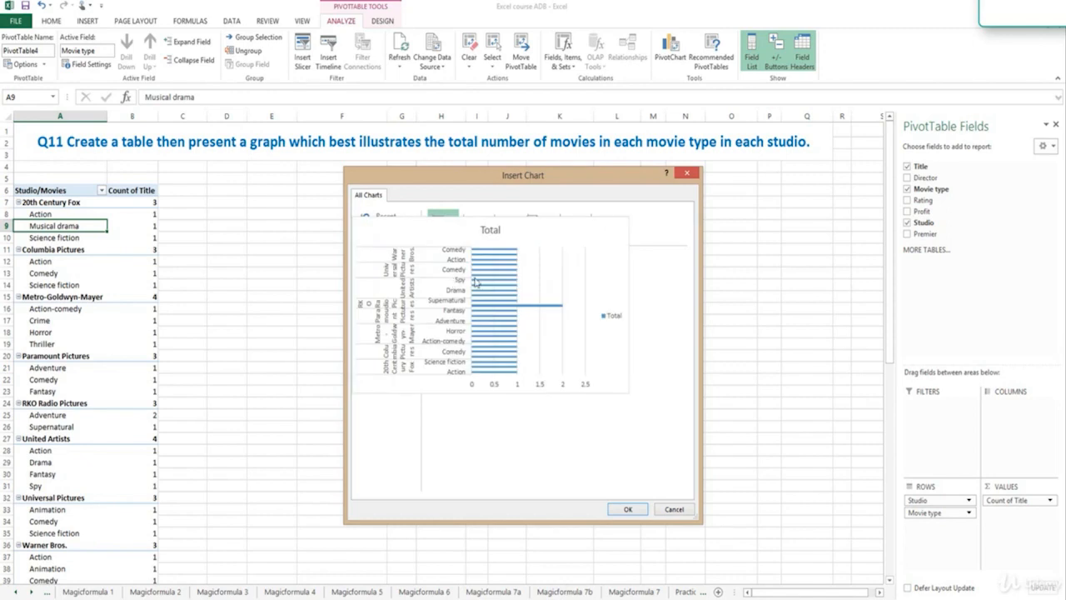
left_click(478, 237)
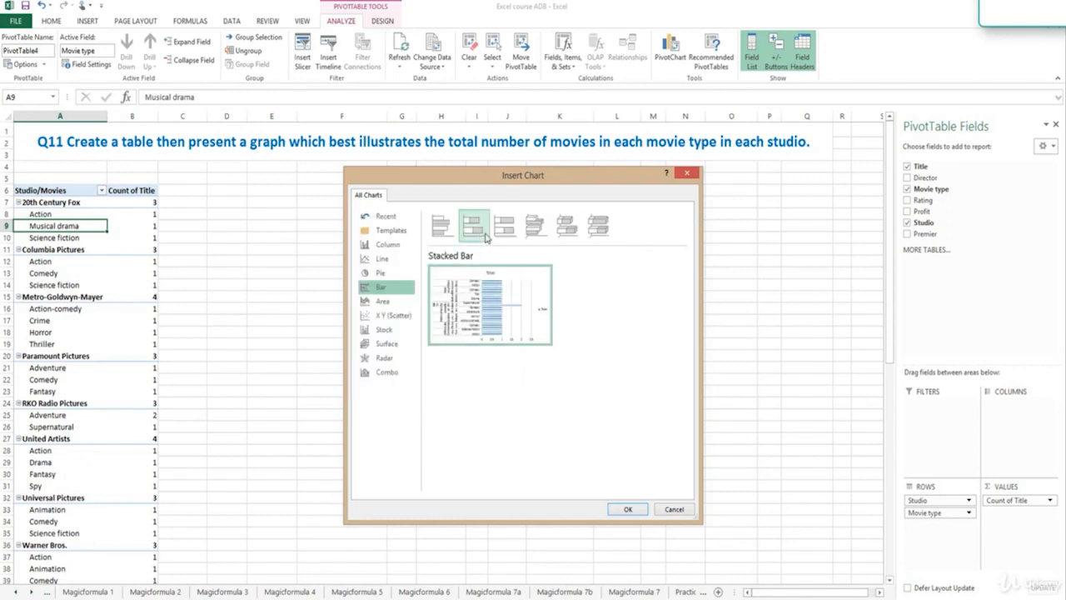
left_click(507, 237)
left_click(533, 236)
mouse_move(518, 286)
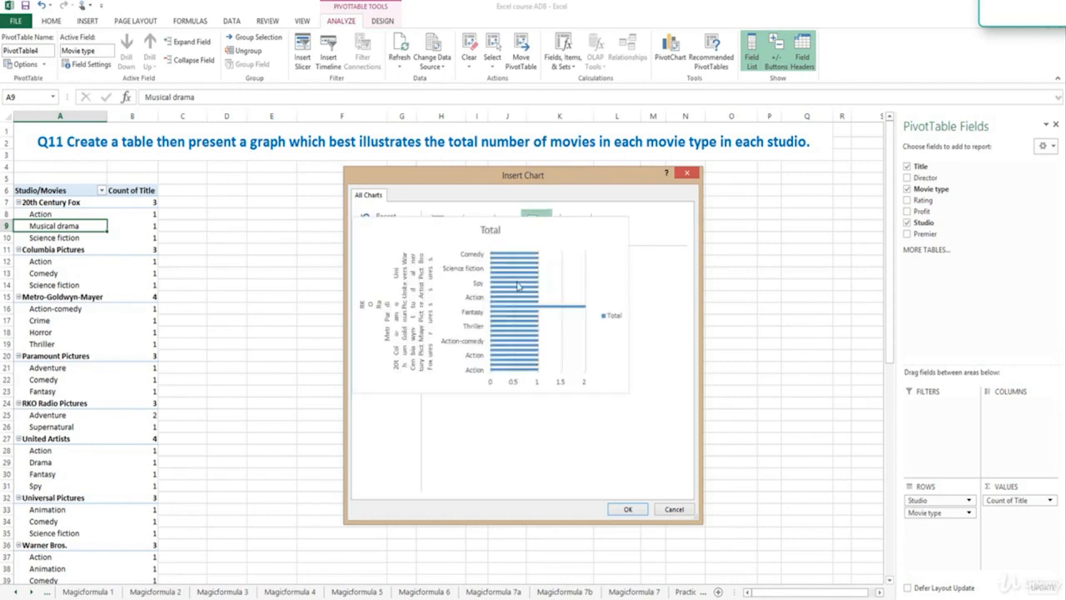
left_click(567, 225)
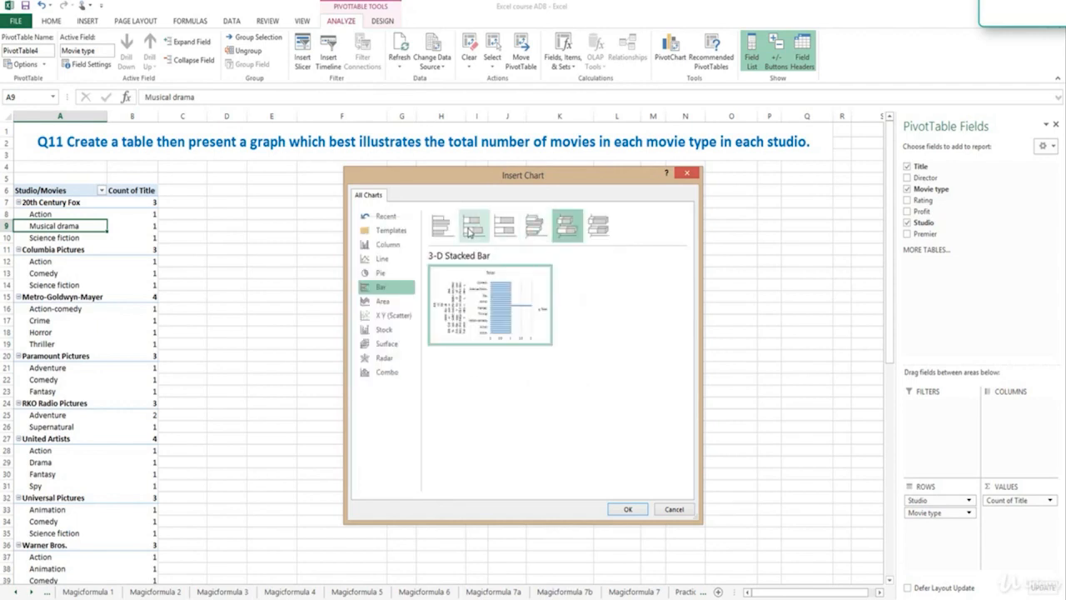
left_click(440, 225)
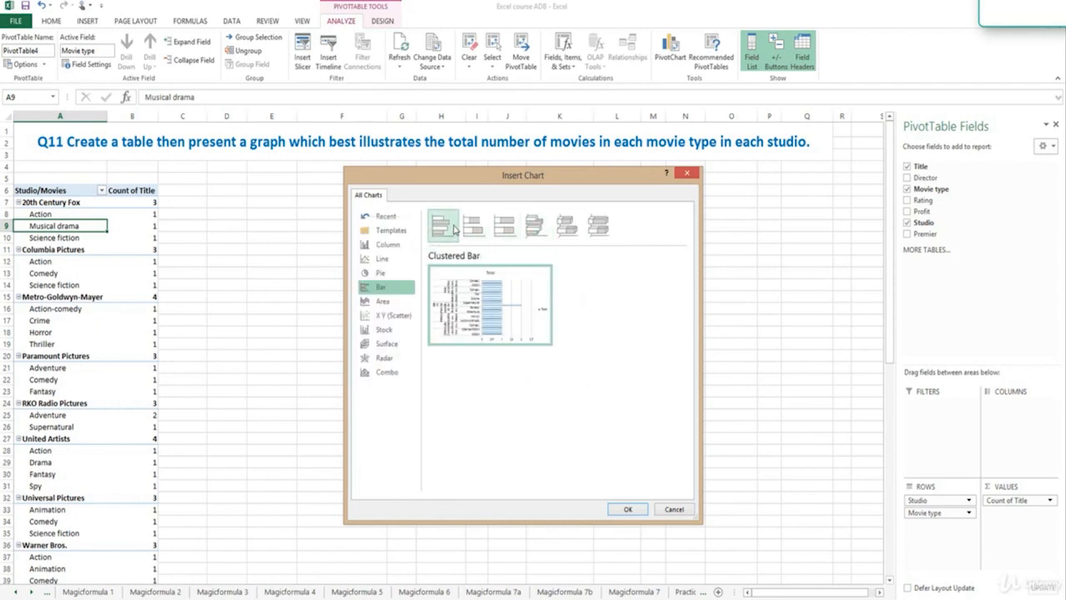
left_click(630, 510)
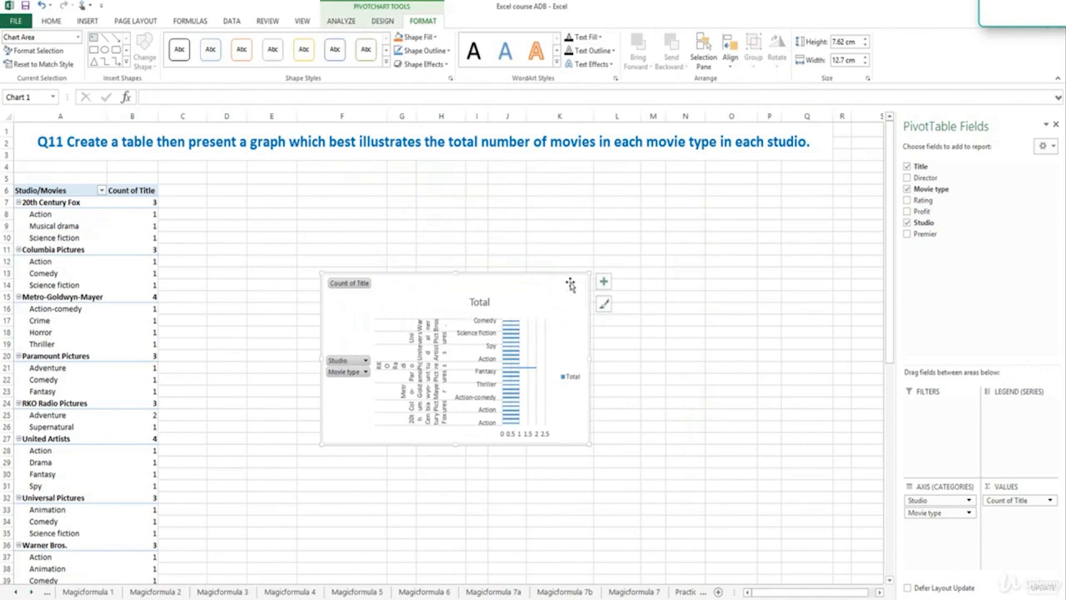
- Enlarge the pivot chart to about 17 cm high by 25 cm wide and place it beside the pivot table
left_click_drag(589, 277, 733, 173)
left_click_drag(436, 178, 353, 283)
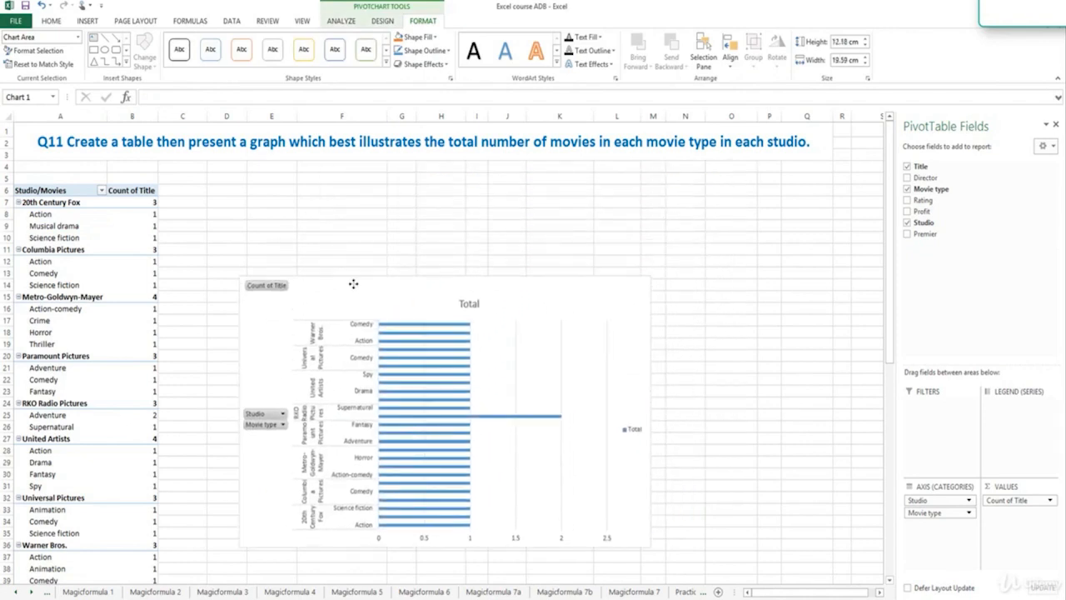
left_click_drag(647, 278, 765, 170)
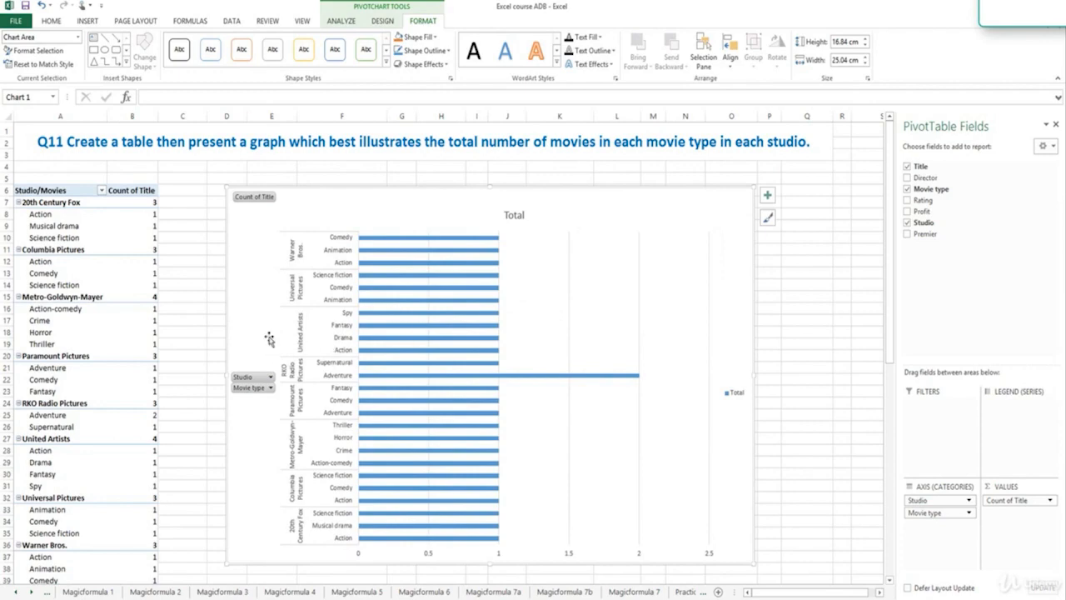
- Hide all field buttons on the pivot chart
left_click(255, 377)
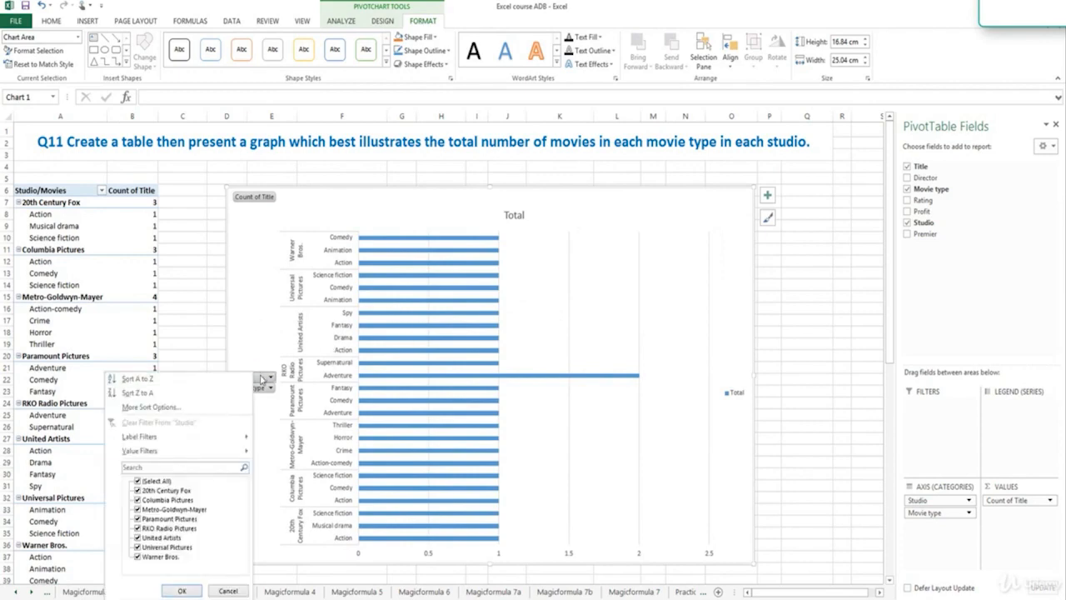
left_click(263, 379)
left_click(250, 377)
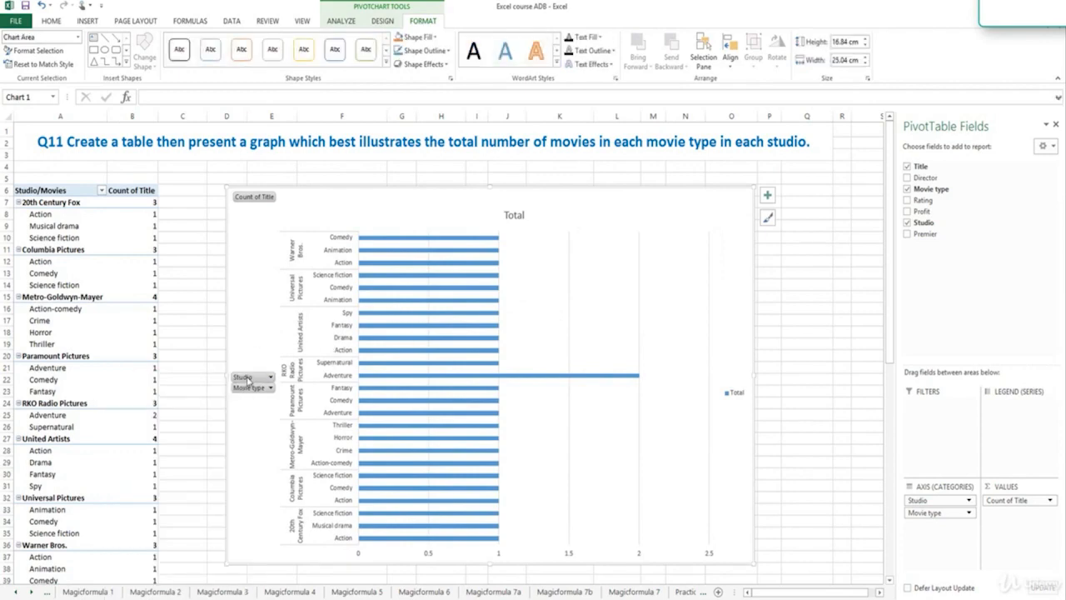
left_click(265, 380)
left_click(262, 380)
right_click(261, 378)
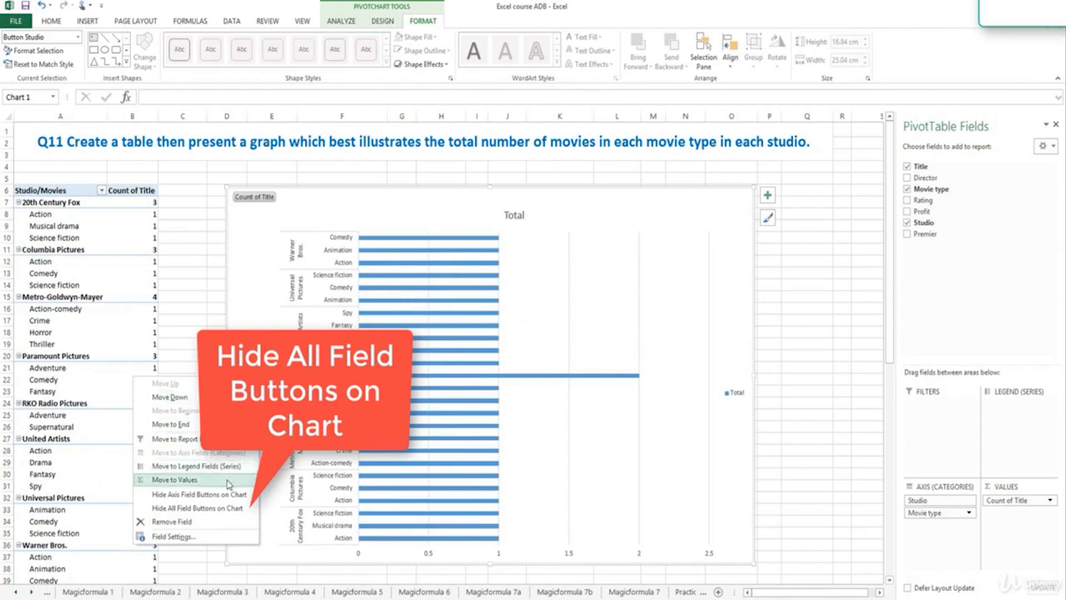
left_click(197, 508)
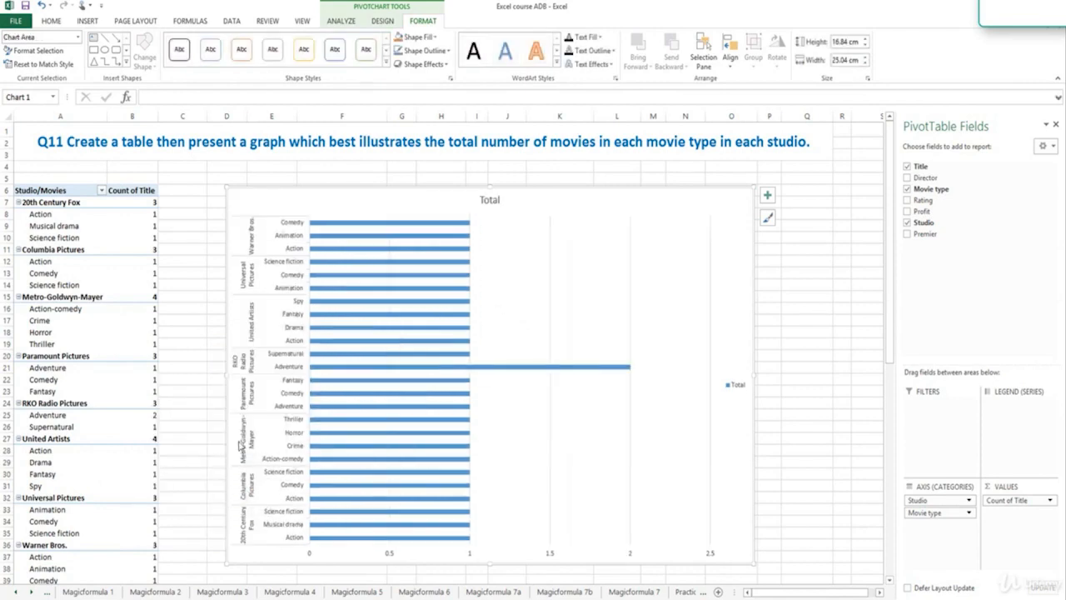
- Set the chart's vertical category axis to show categories in reverse order and close the axis formatting
left_click(304, 229)
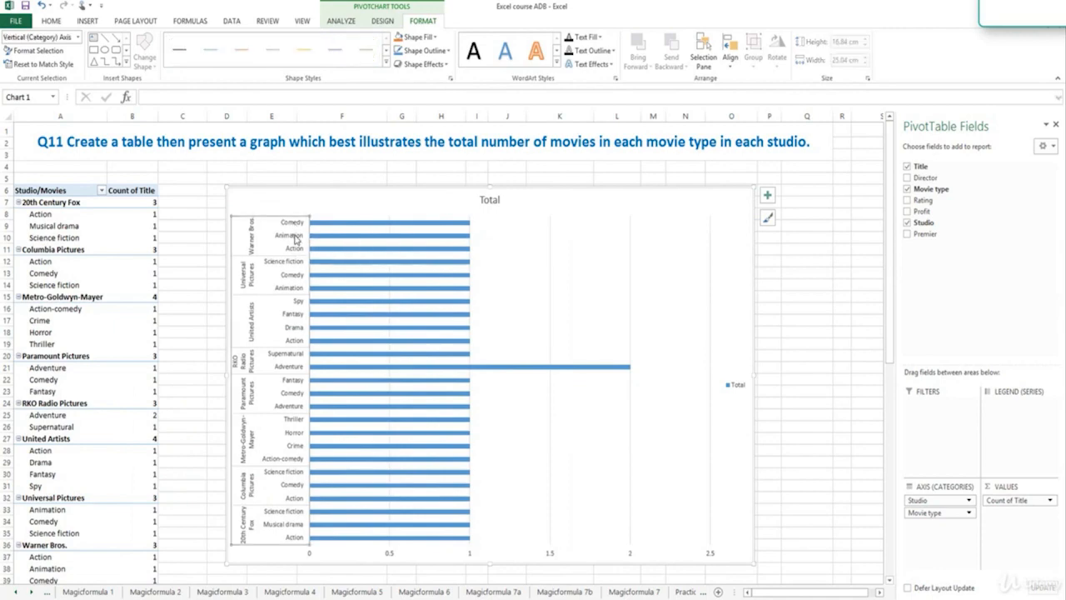
right_click(294, 239)
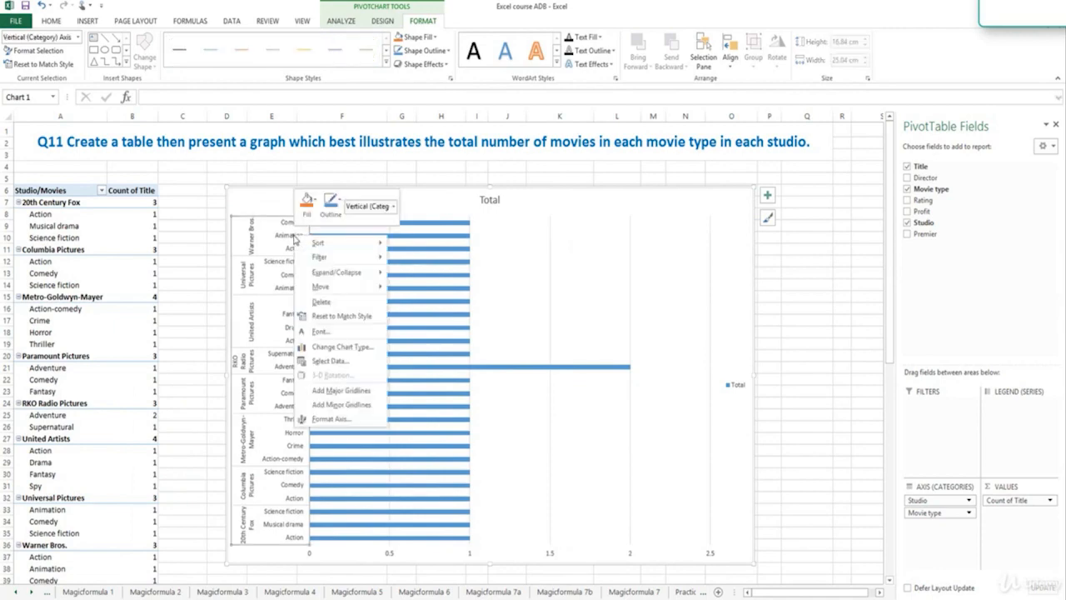
left_click(330, 419)
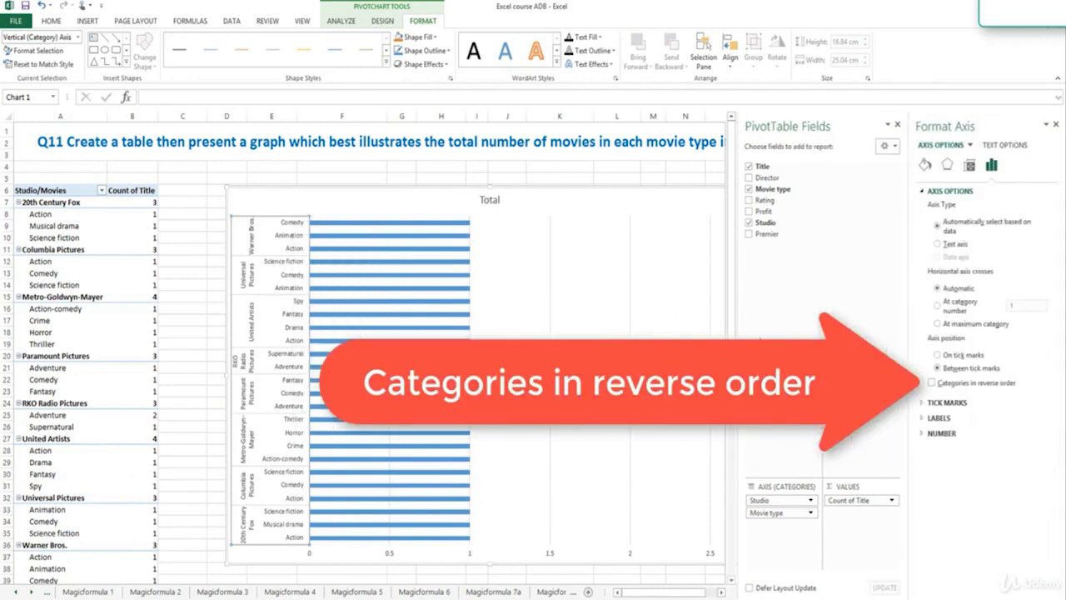
left_click(932, 384)
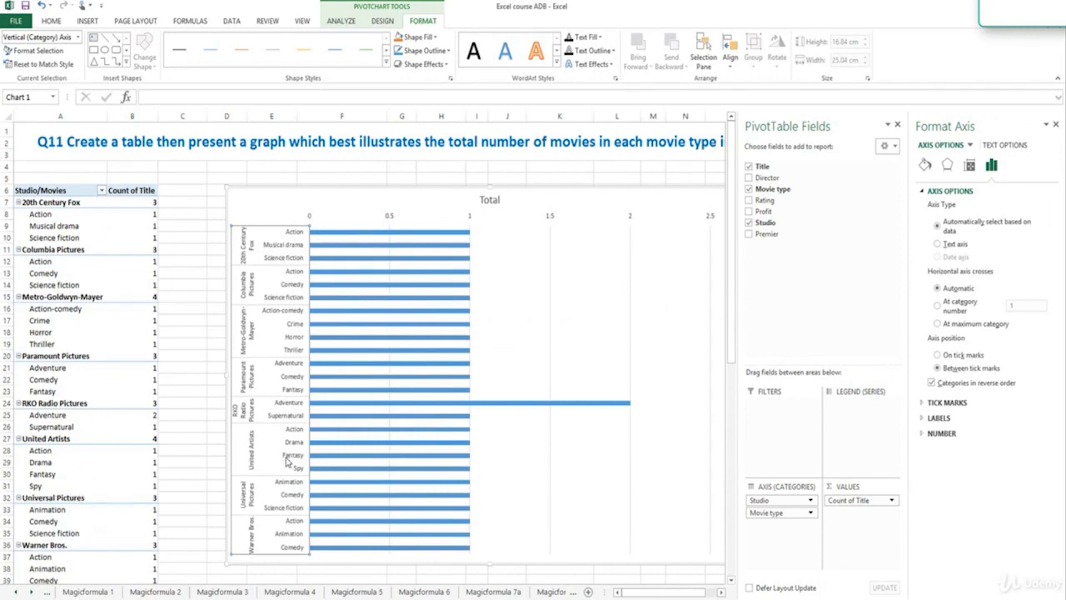
left_click(1055, 124)
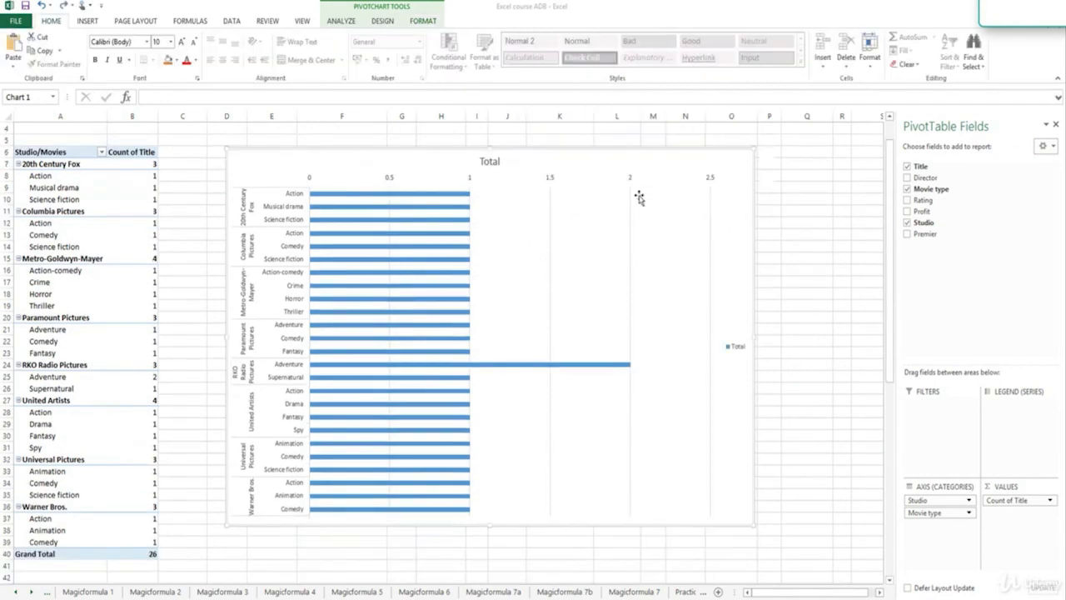
- Delete the horizontal value axis from the pivot chart
left_click(631, 177)
left_click(629, 180)
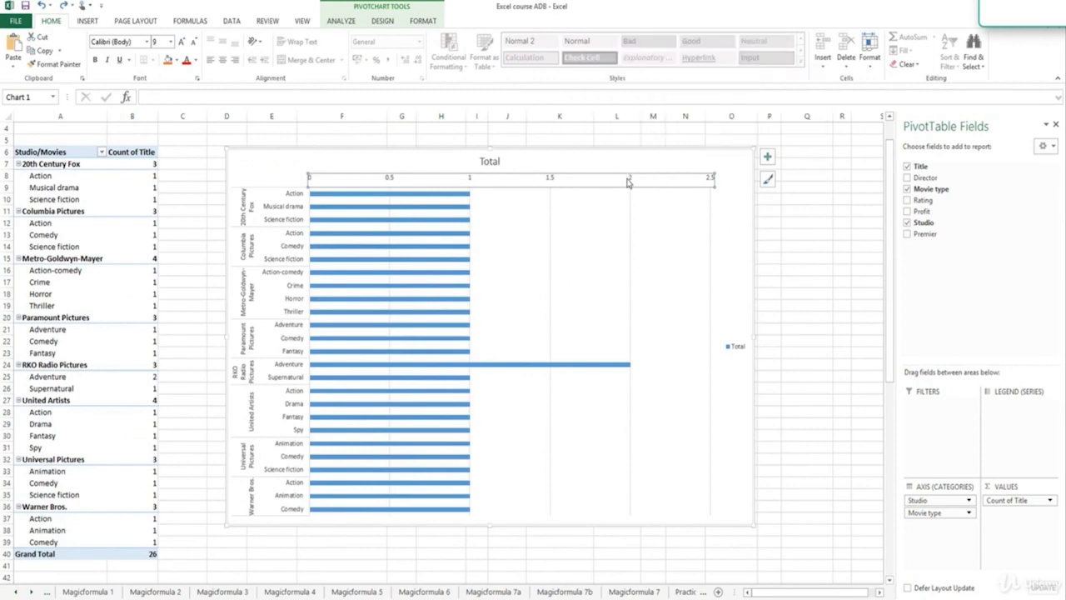
right_click(628, 182)
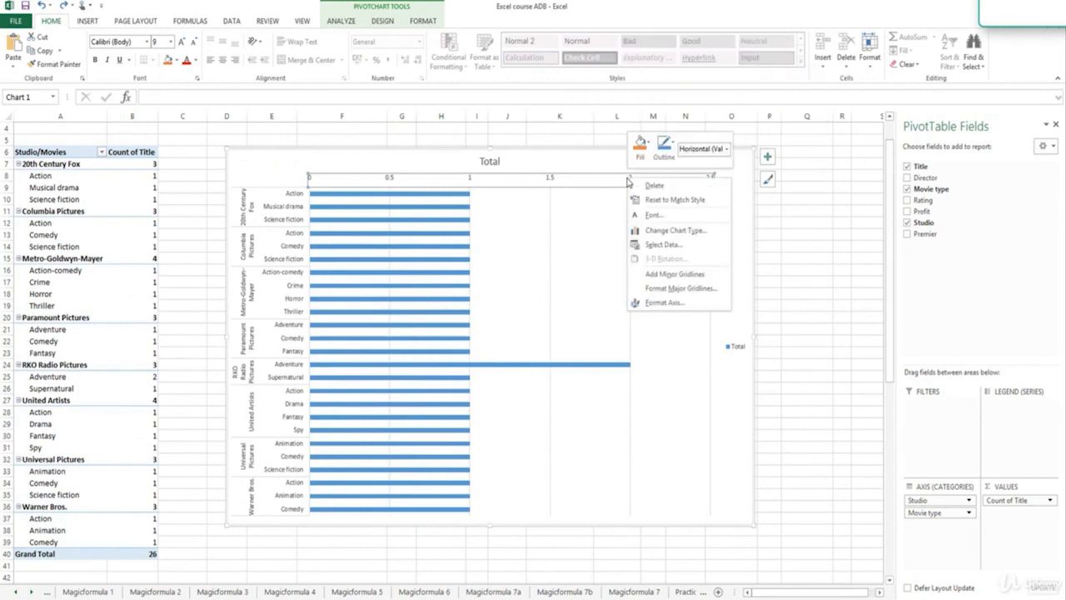
key("Escape")
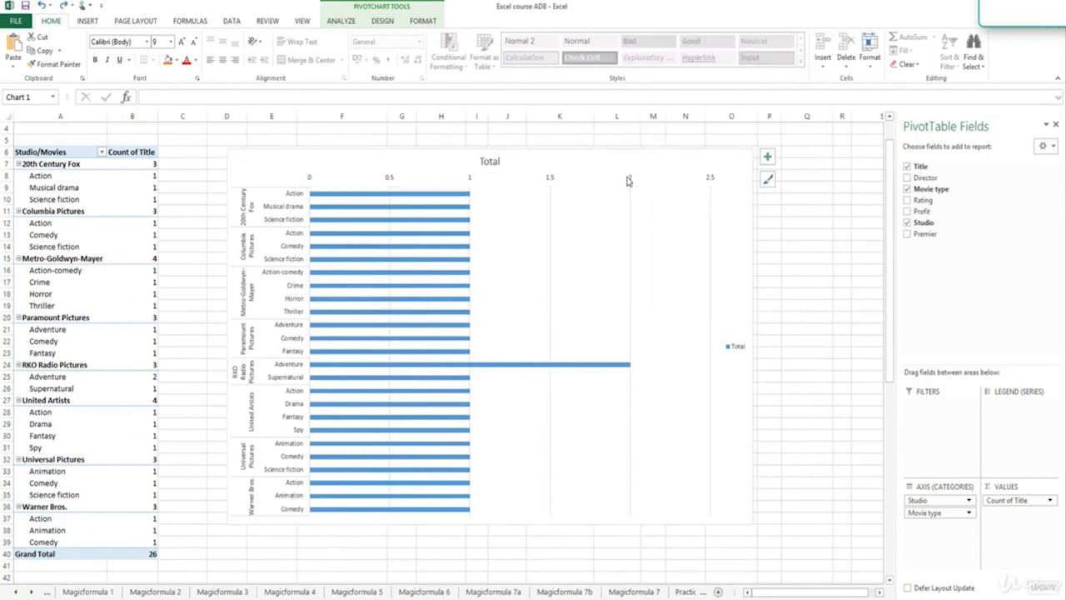
key("Delete")
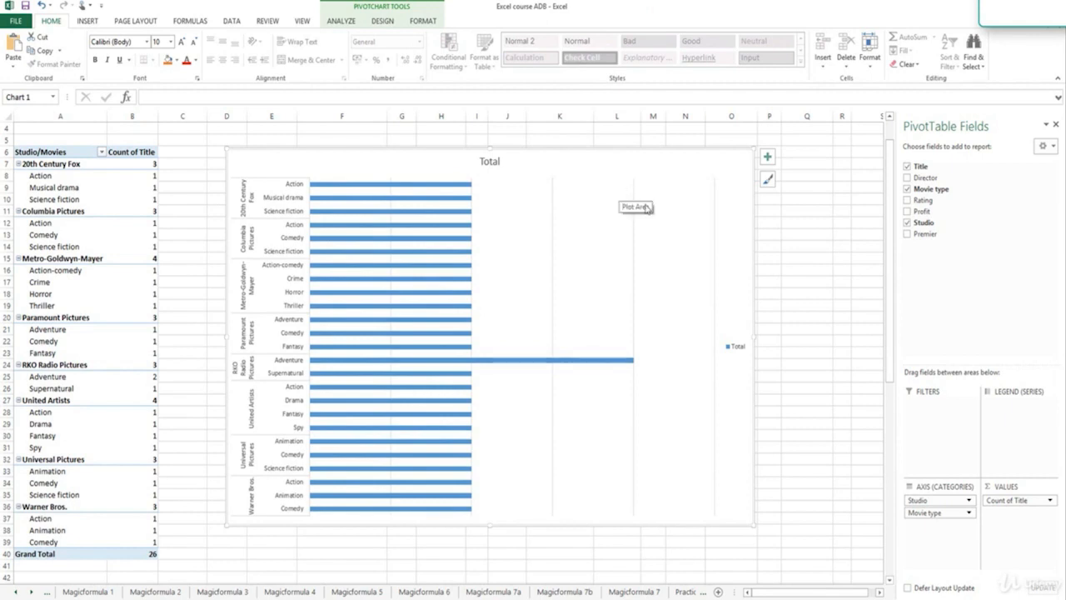
- Delete the legend and the vertical gridlines from the pivot chart
left_click(737, 350)
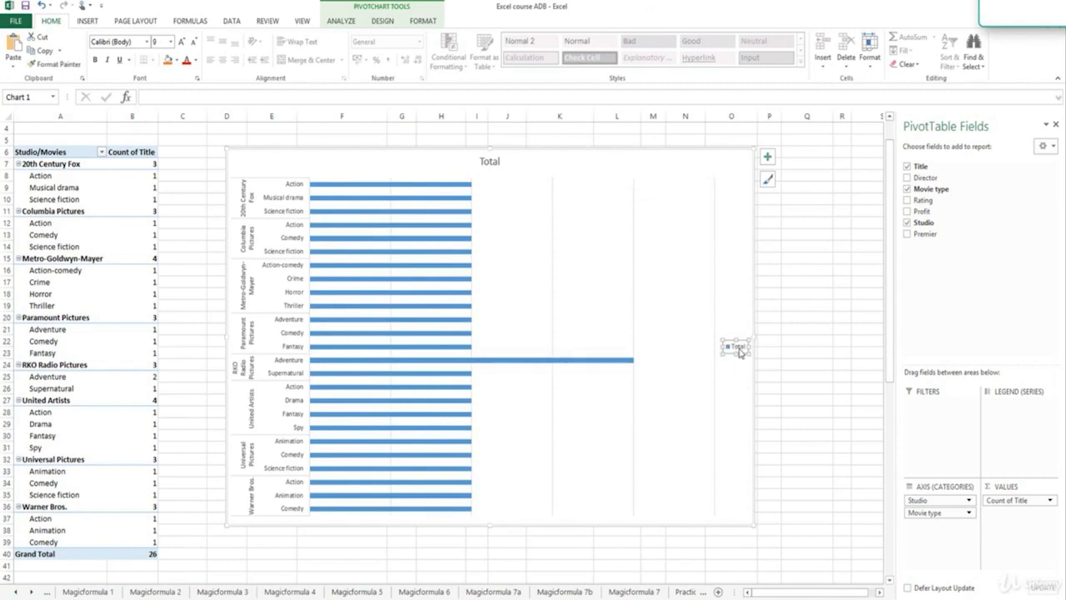
key("Delete")
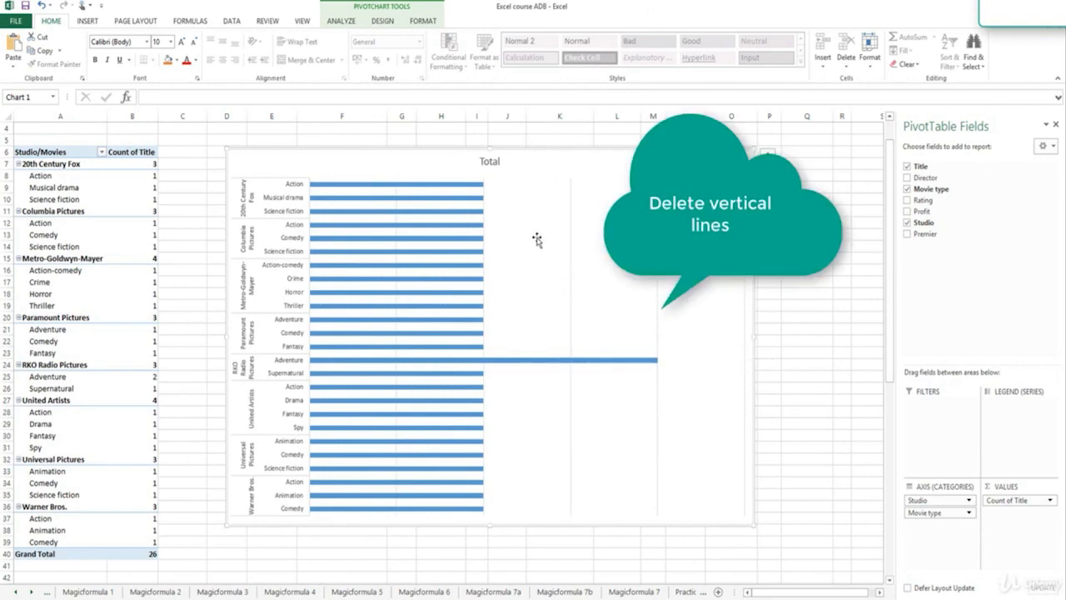
left_click(570, 197)
key("Delete")
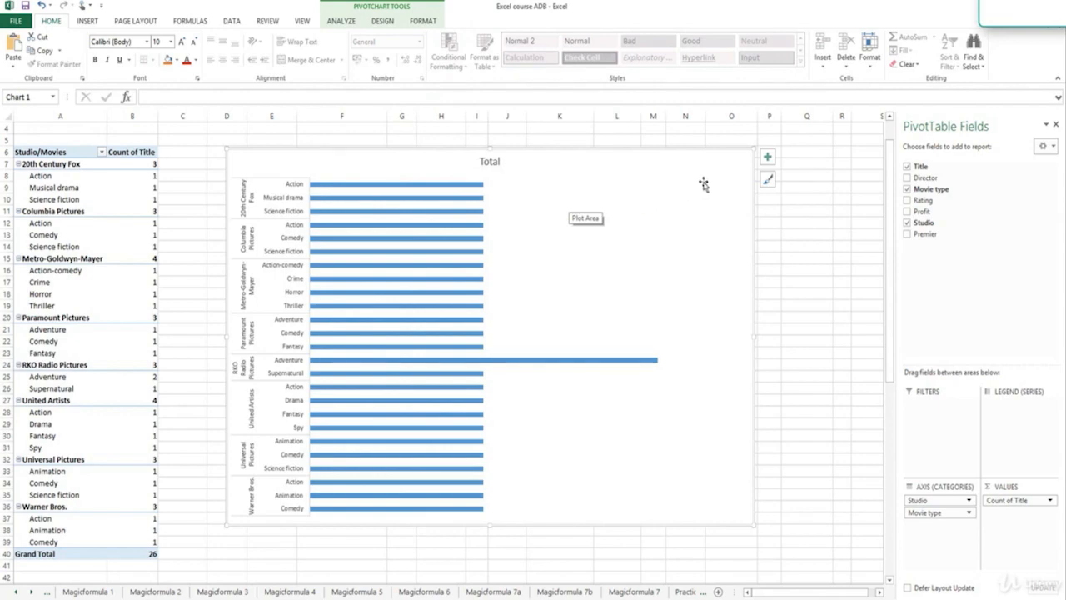
- Add data labels to the chart's bars and make the plot area slightly smaller to leave room under the title
left_click(767, 160)
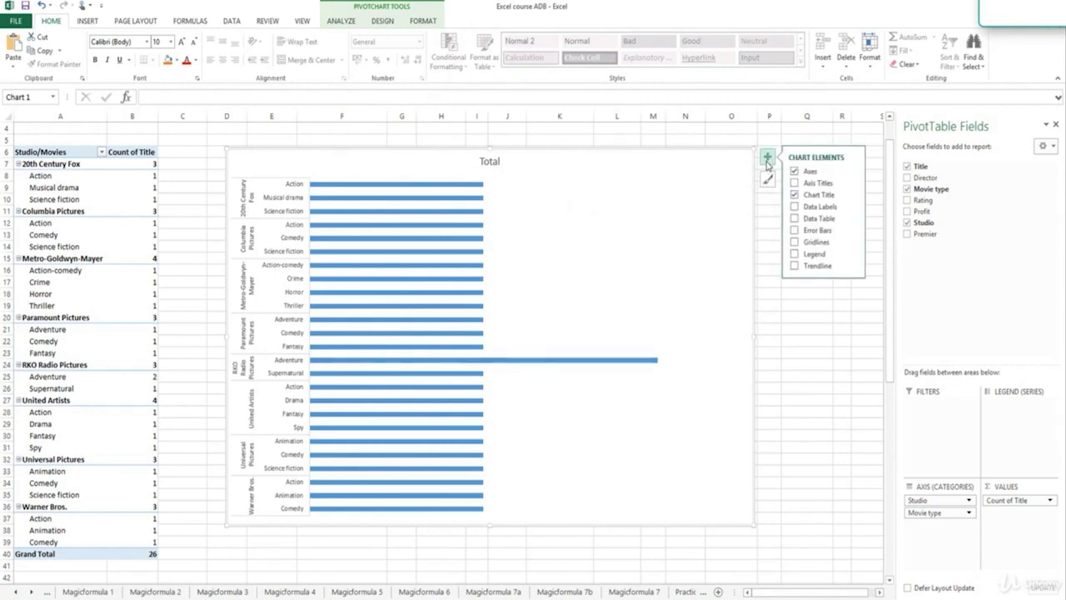
left_click(795, 208)
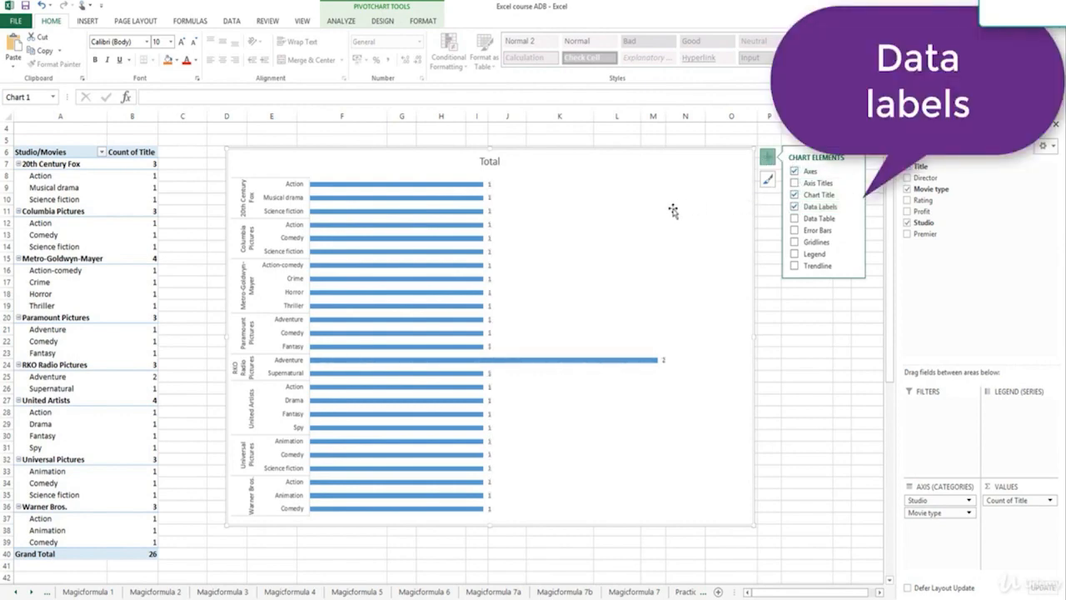
left_click(599, 221)
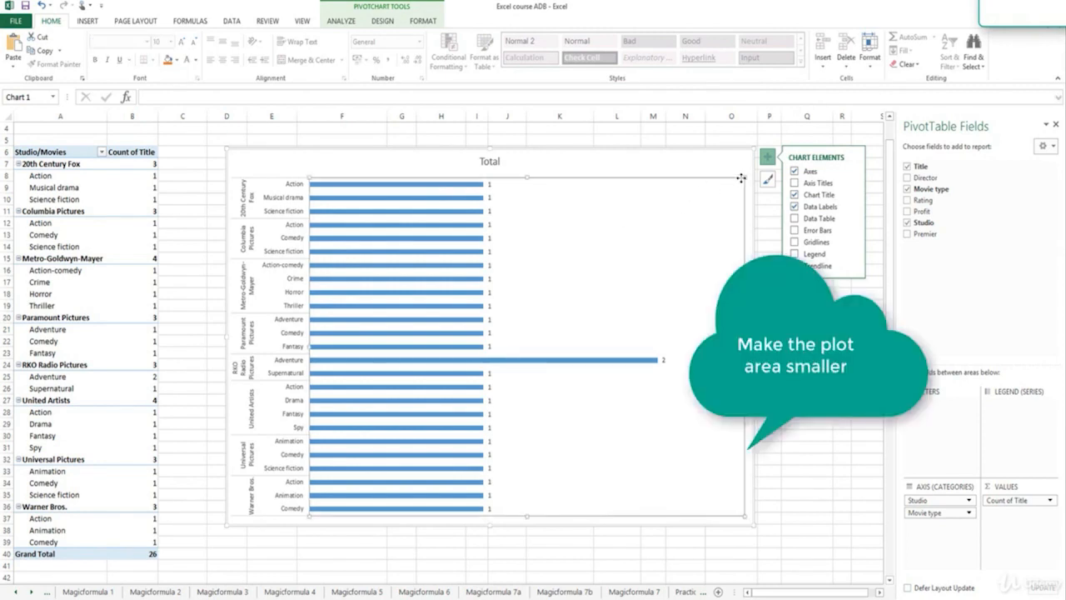
left_click_drag(743, 176, 698, 191)
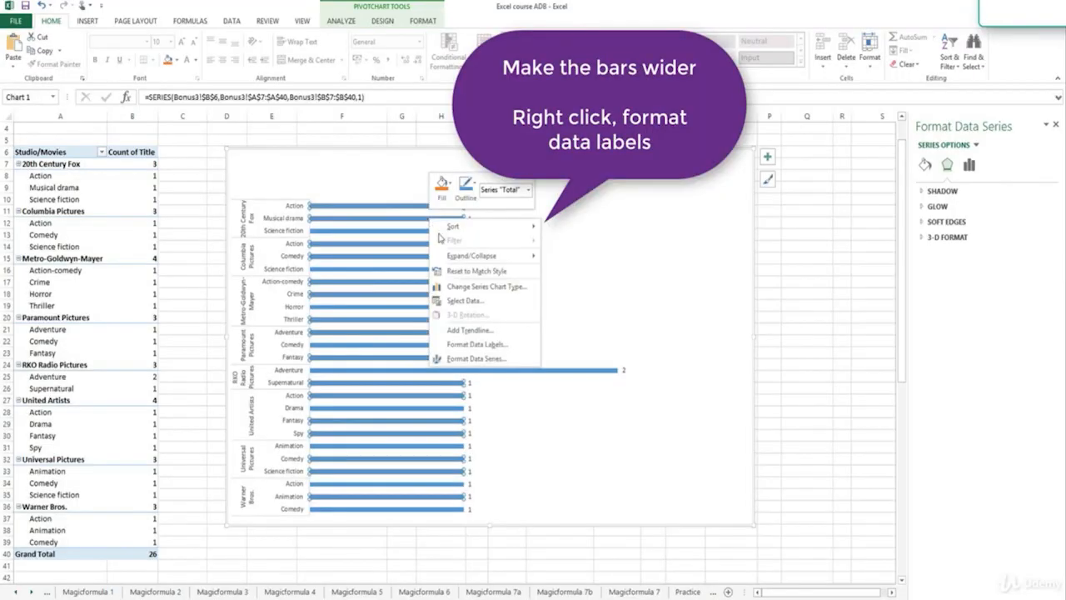
- Widen the bars by setting the data series gap width to 84%
left_click(459, 364)
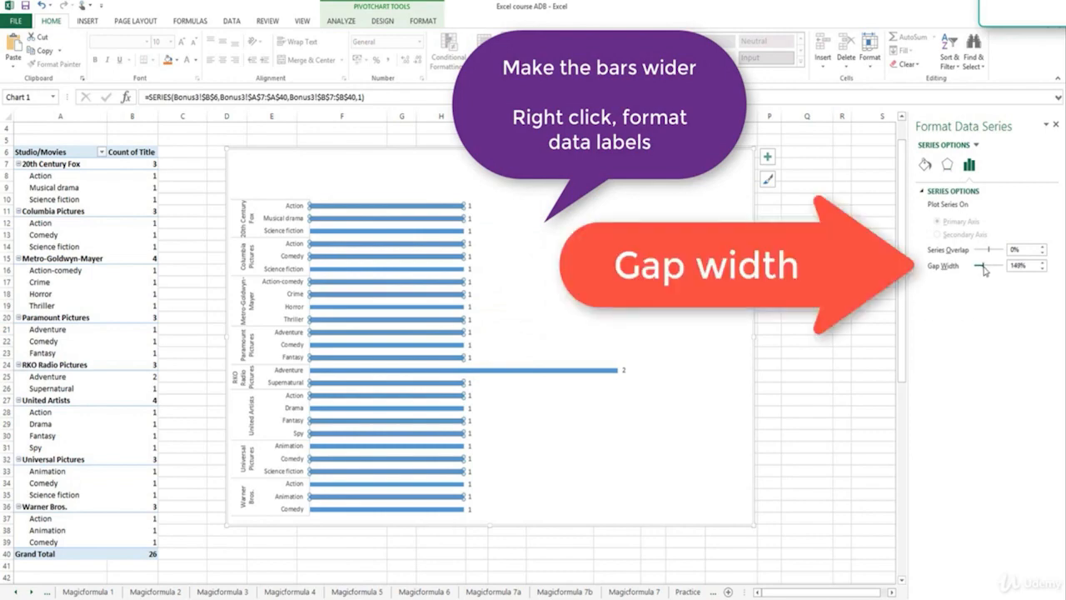
left_click_drag(981, 268, 980, 268)
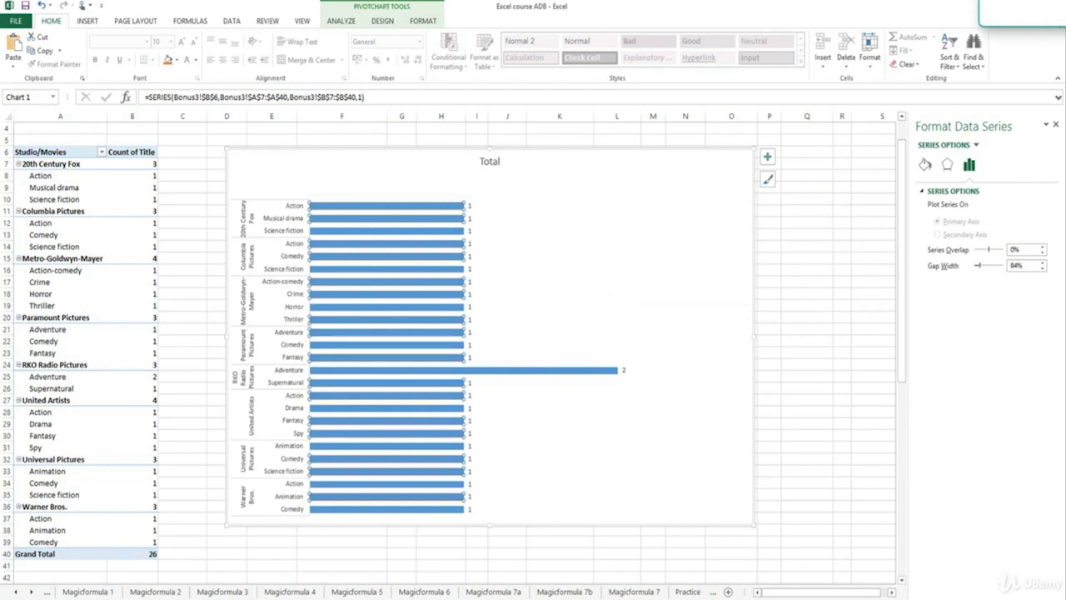
- Replace the chart title with "Total number of movies in each movie type in each studio"
left_click(489, 161)
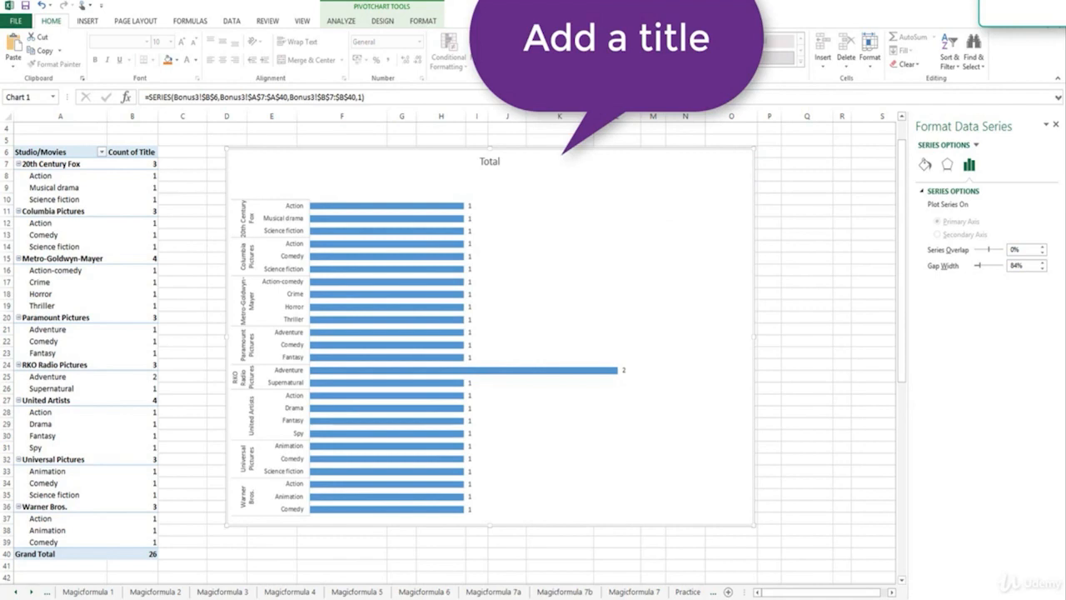
left_click(490, 162)
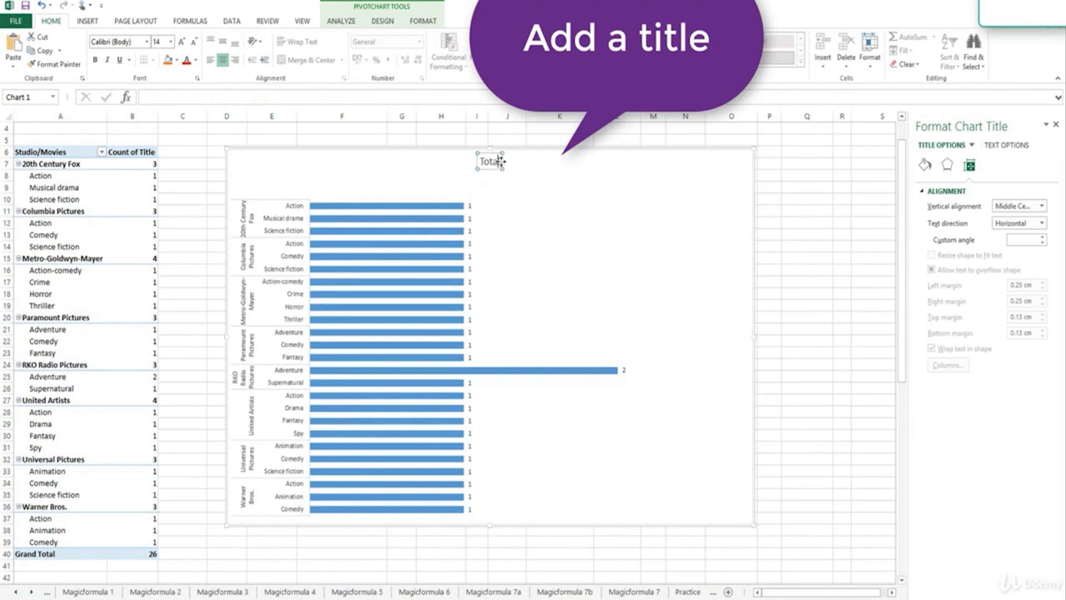
left_click_drag(500, 161, 483, 164)
type("Total number of movies in each movie type in each studio")
left_click(579, 196)
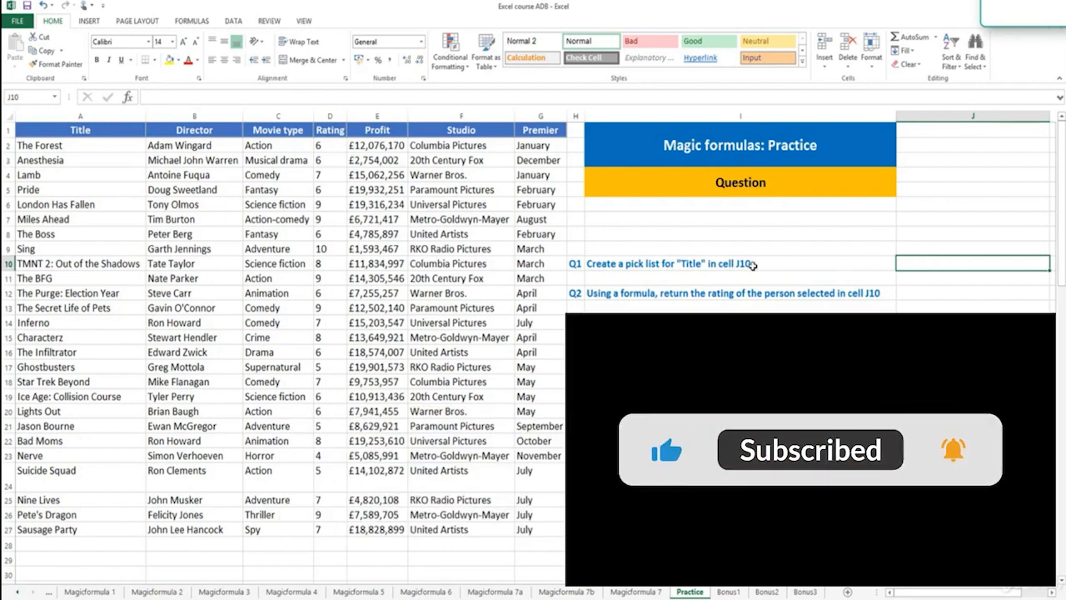
- Start a data validation rule for cell J10 on the Practice sheet and allow only a list
key("Left")
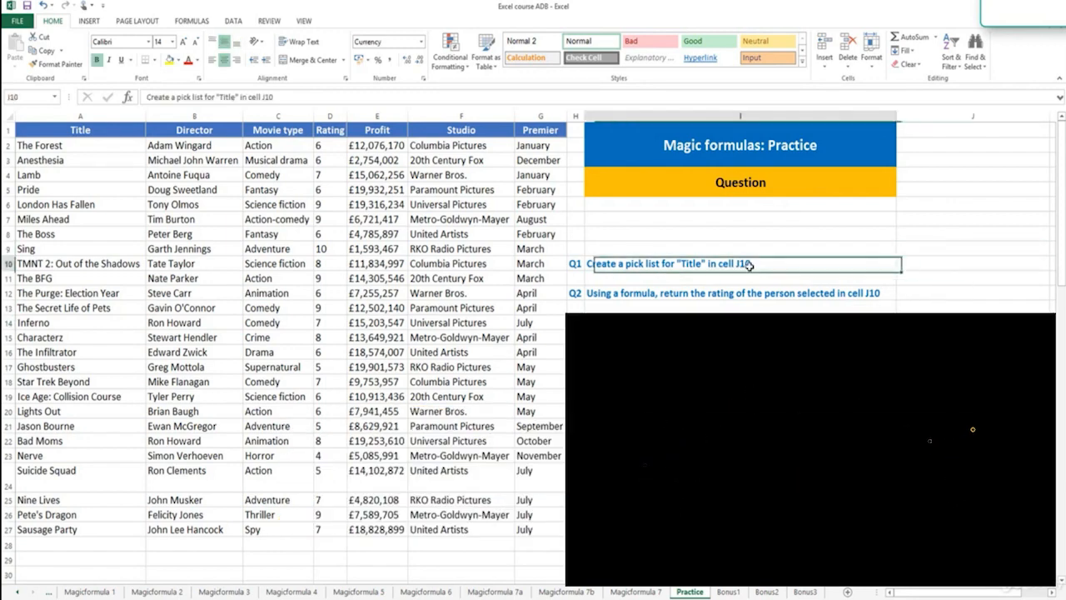
left_click(903, 261)
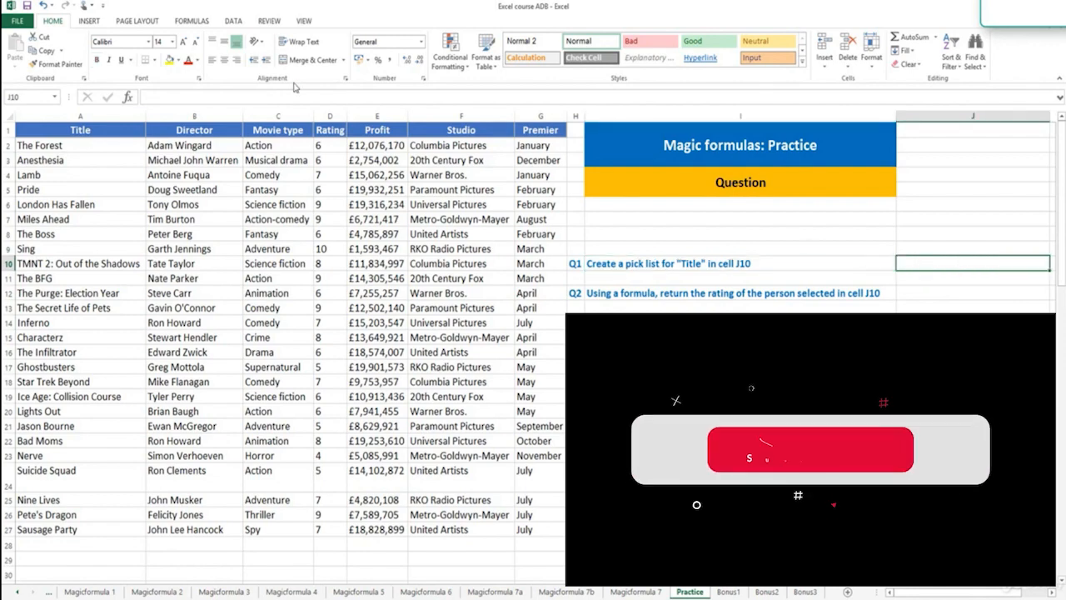
left_click(232, 22)
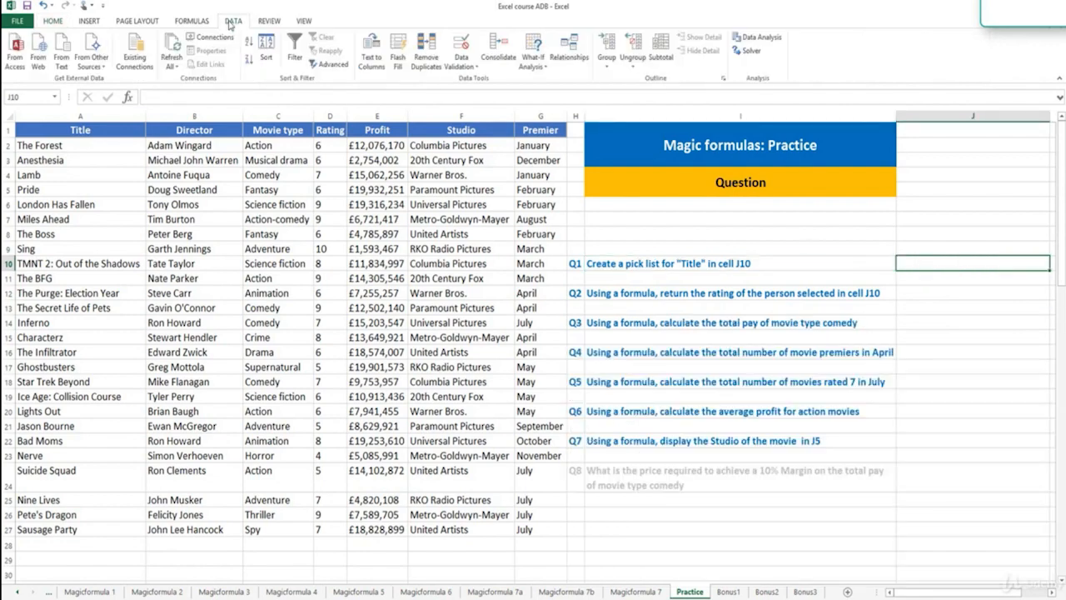
left_click(464, 68)
left_click(467, 80)
left_click_drag(259, 277, 971, 317)
left_click(927, 375)
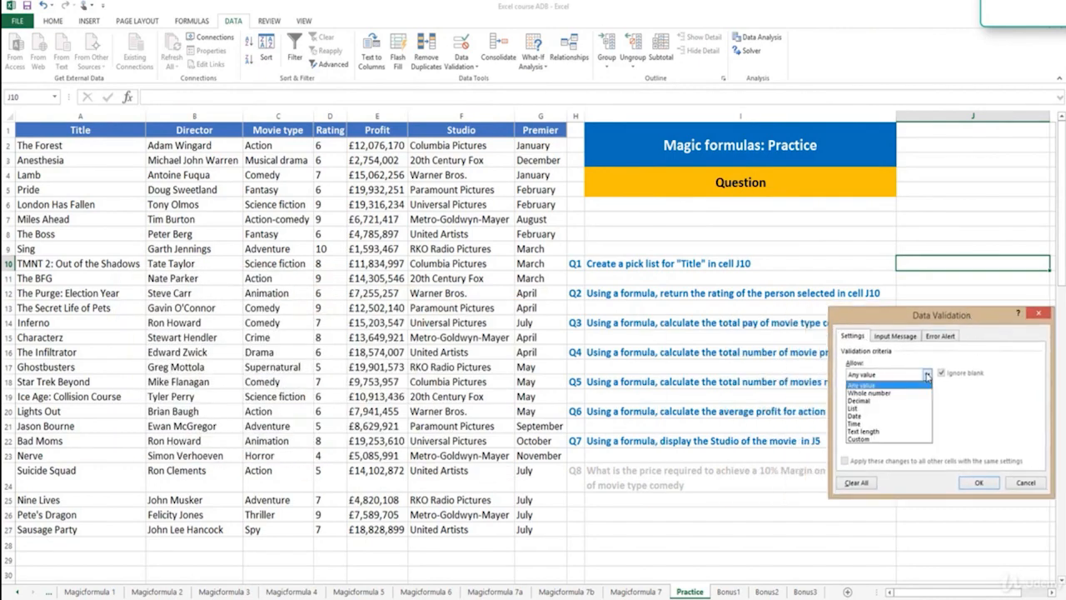
left_click(891, 408)
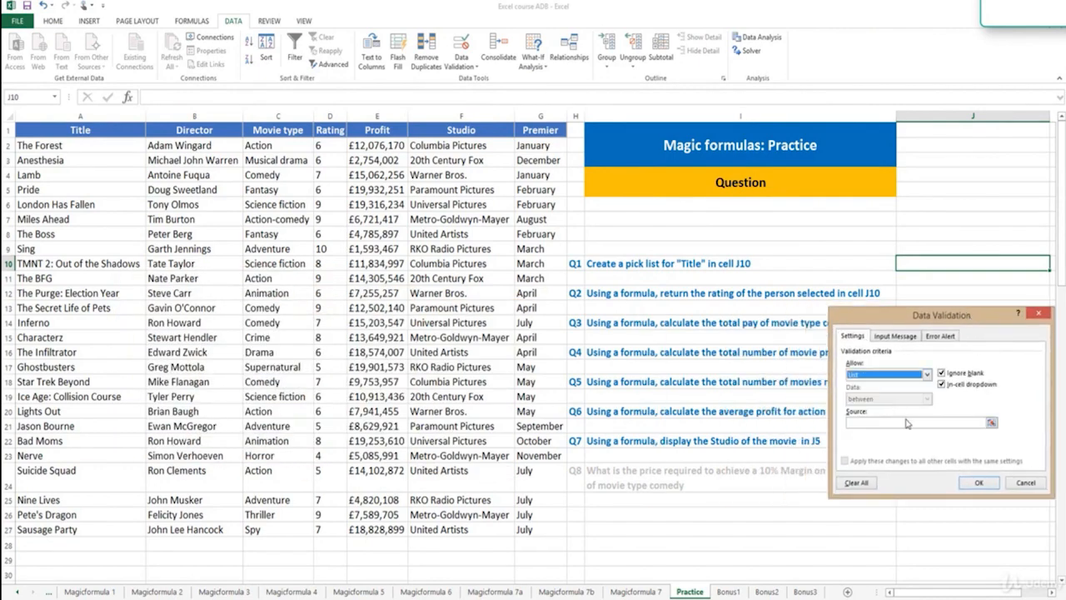
- Use the movie titles in A2:A27 as the list source and apply the validation to J10
left_click(991, 424)
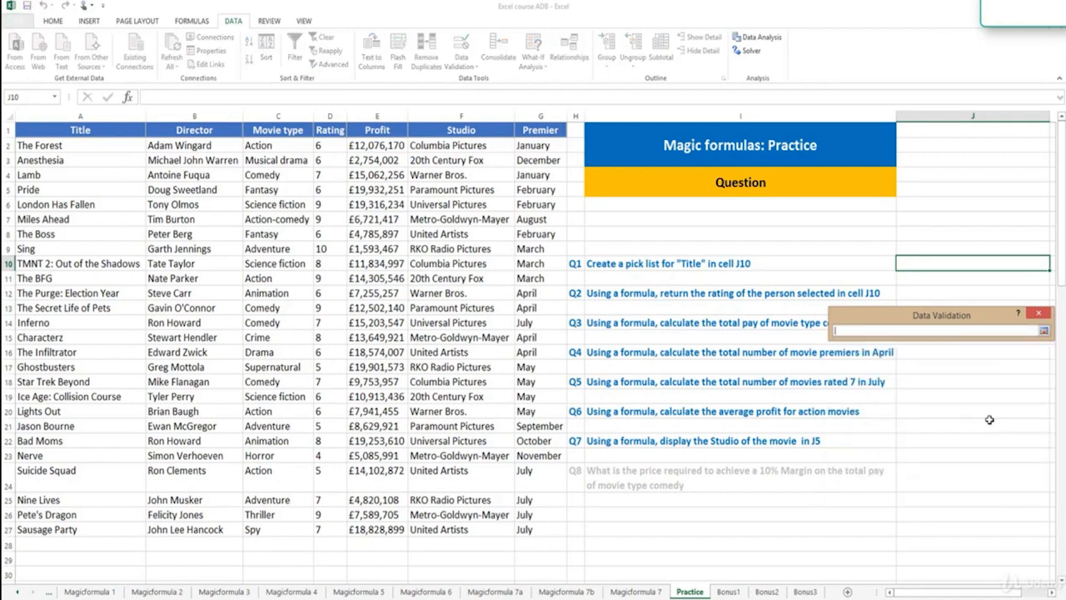
left_click_drag(876, 317, 874, 313)
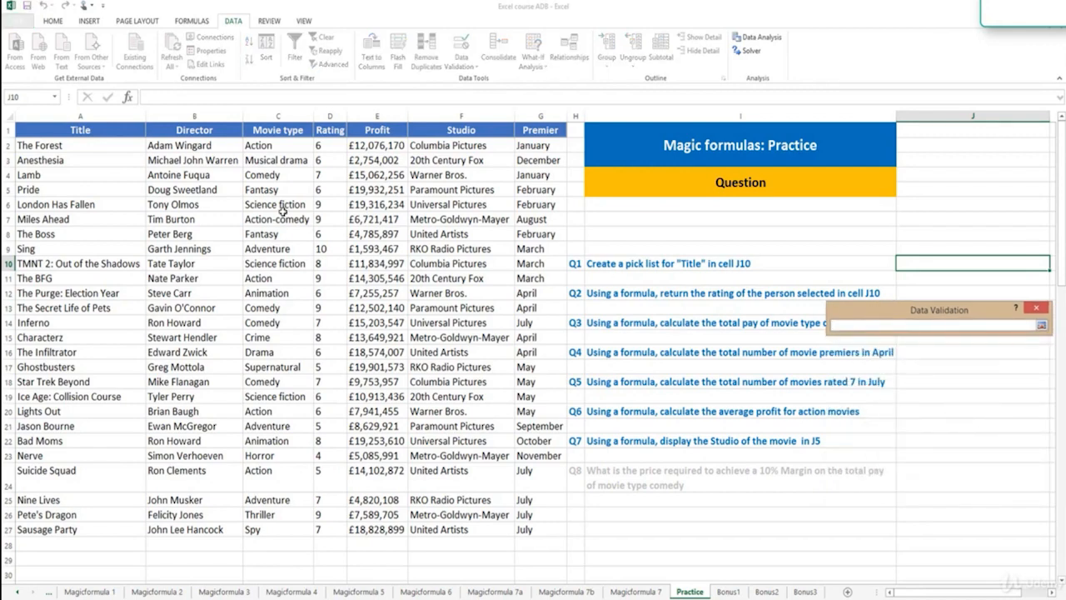
left_click(101, 119)
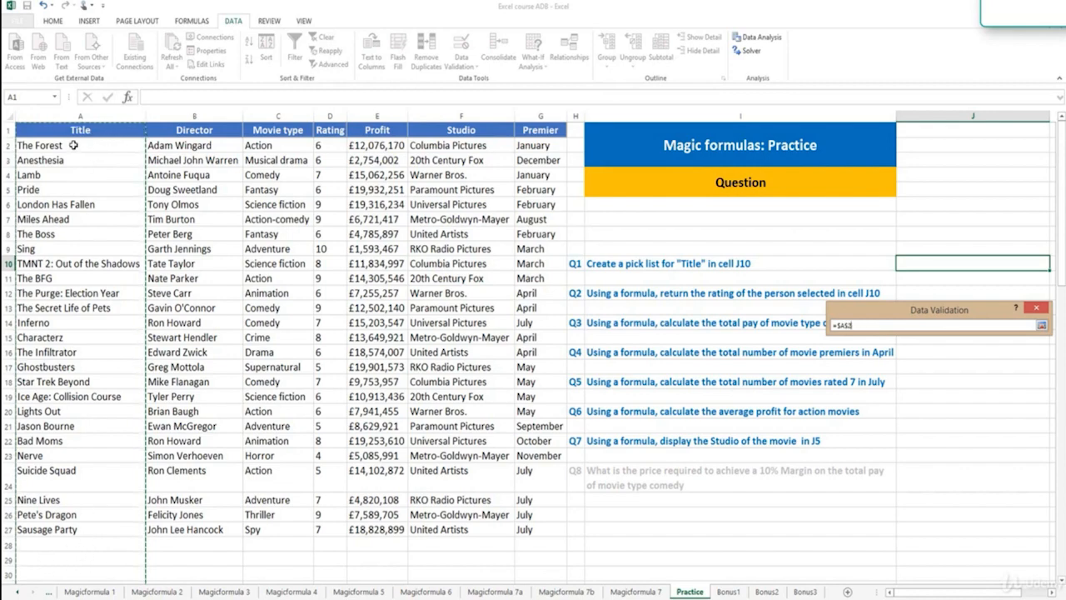
left_click_drag(73, 145, 72, 533)
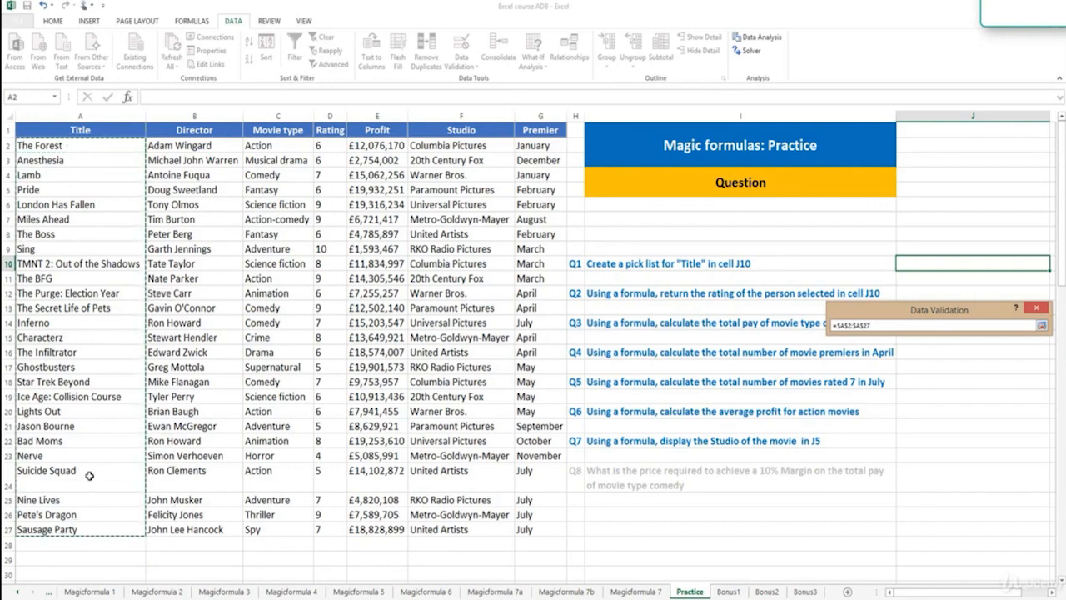
key("Return")
left_click(985, 481)
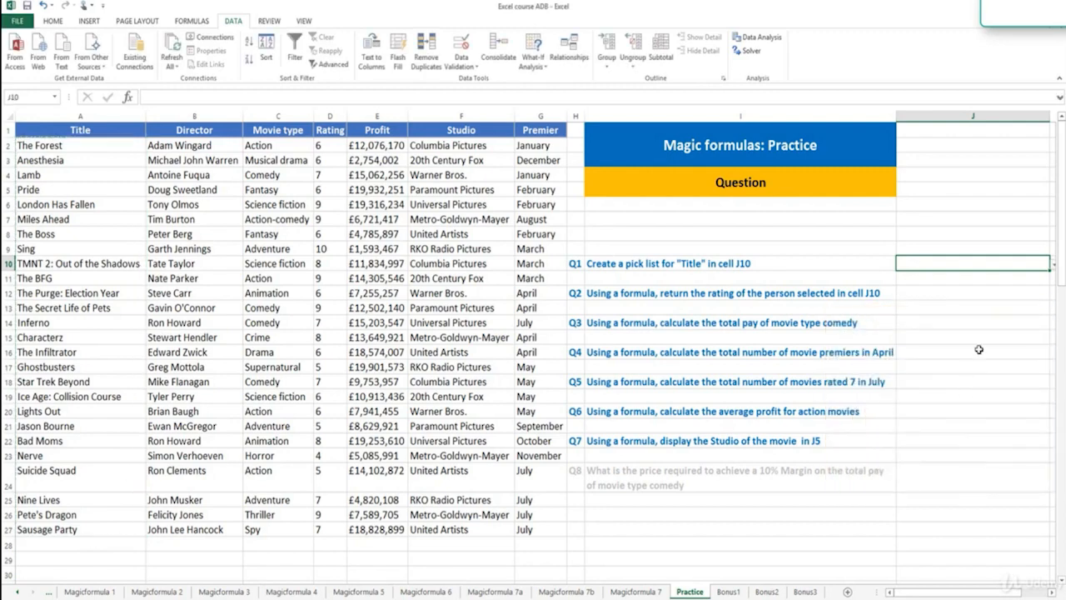
- Choose Jason Bourne from the title pick list in J10
left_click(1055, 264)
scroll(970, 315, "down", 5)
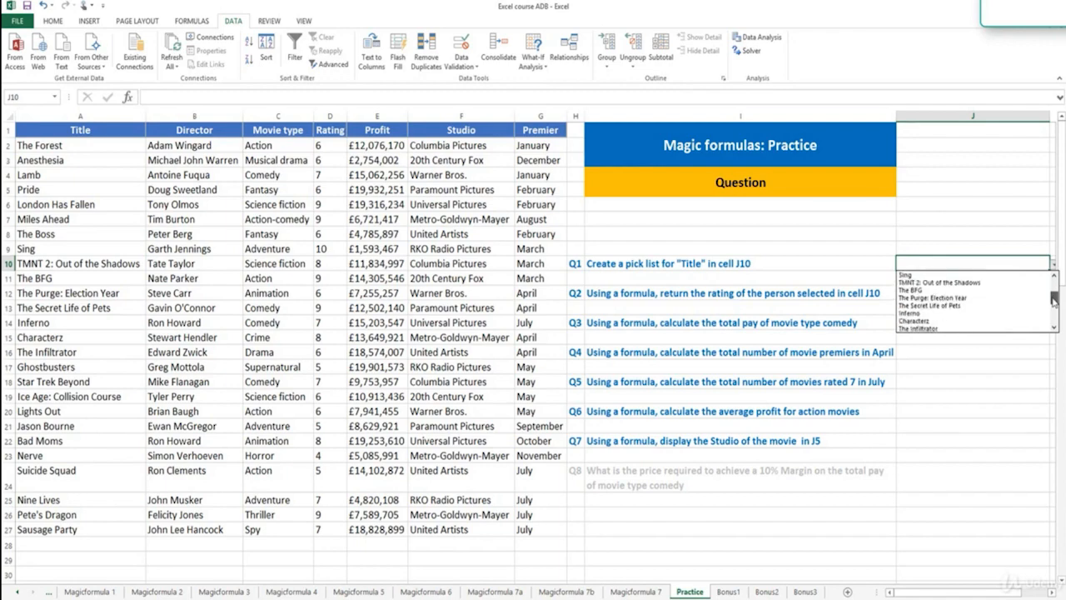
scroll(1054, 302, "down", 4)
left_click(951, 286)
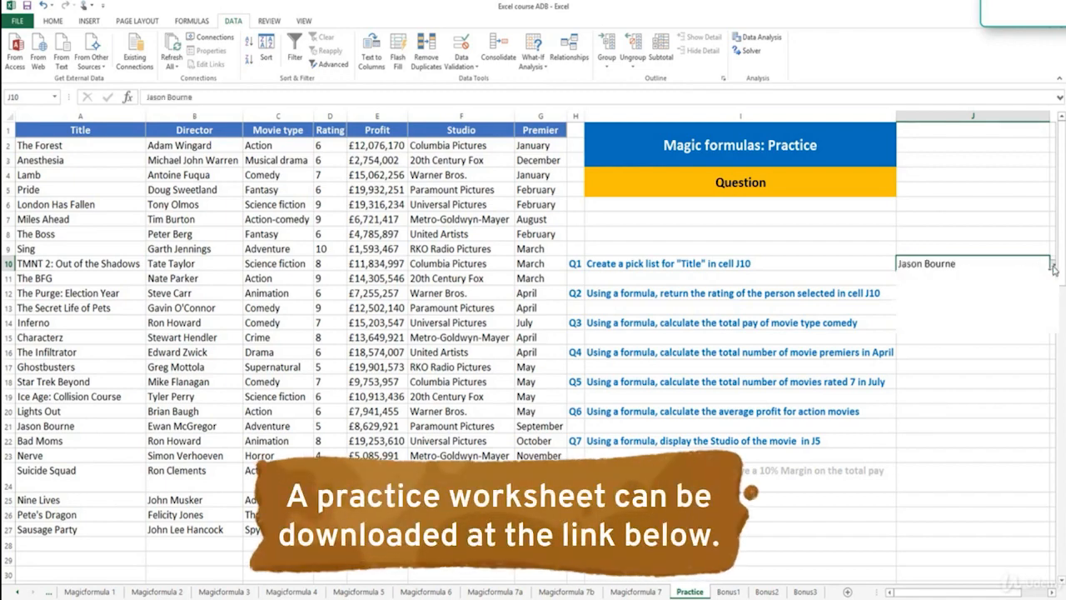
left_click(937, 294)
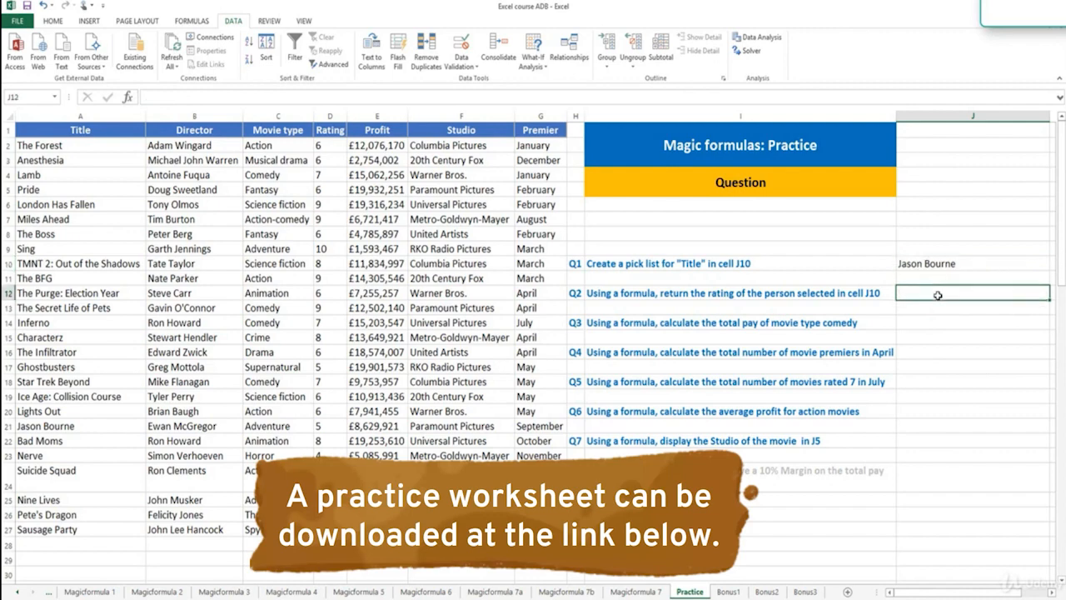
left_click(941, 265)
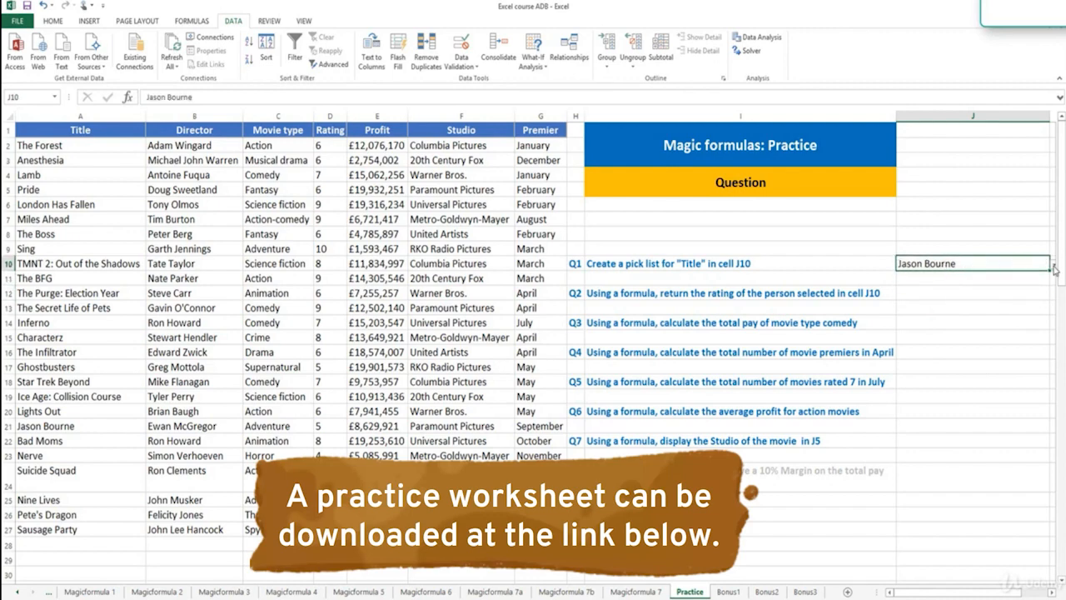
left_click(1053, 265)
left_click(1054, 266)
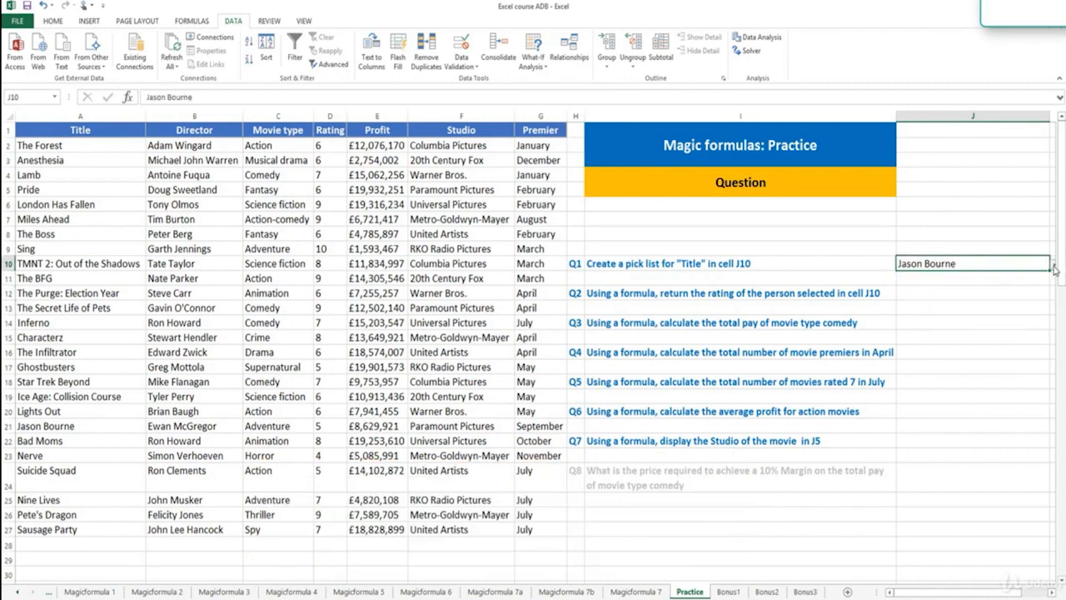
left_click(1055, 268)
left_click(1055, 267)
- Start a VLOOKUP formula in J12 using the movie title in J10 as the lookup value
left_click(905, 293)
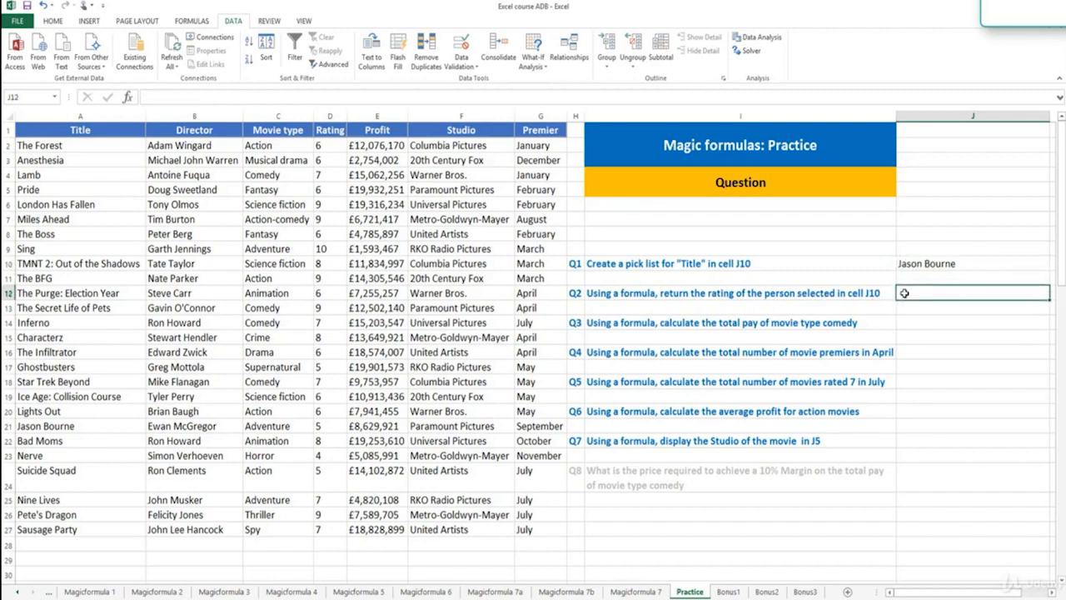
left_click(831, 292)
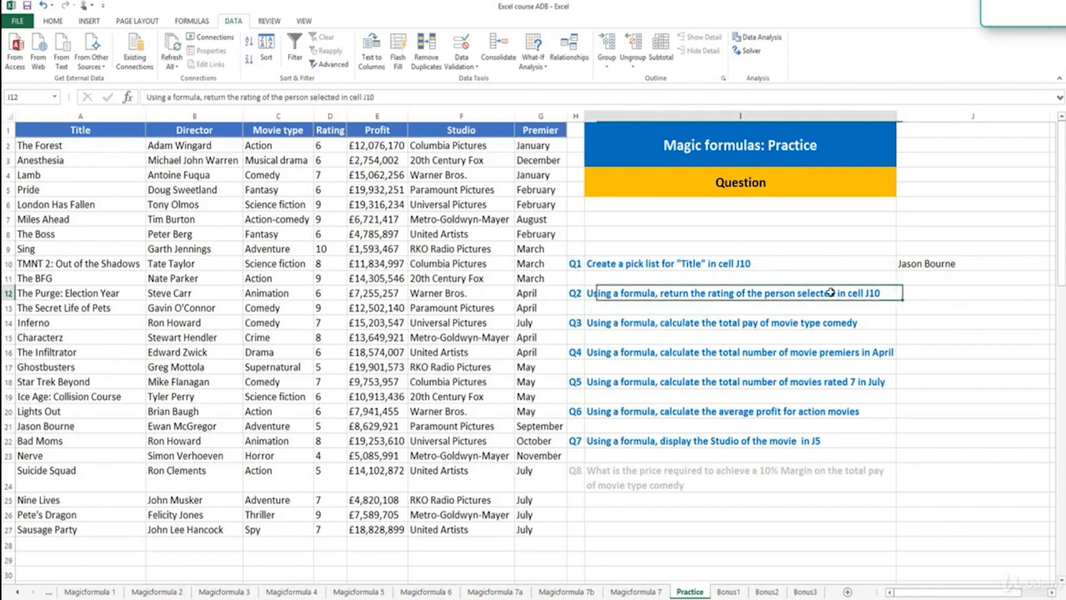
left_click(913, 291)
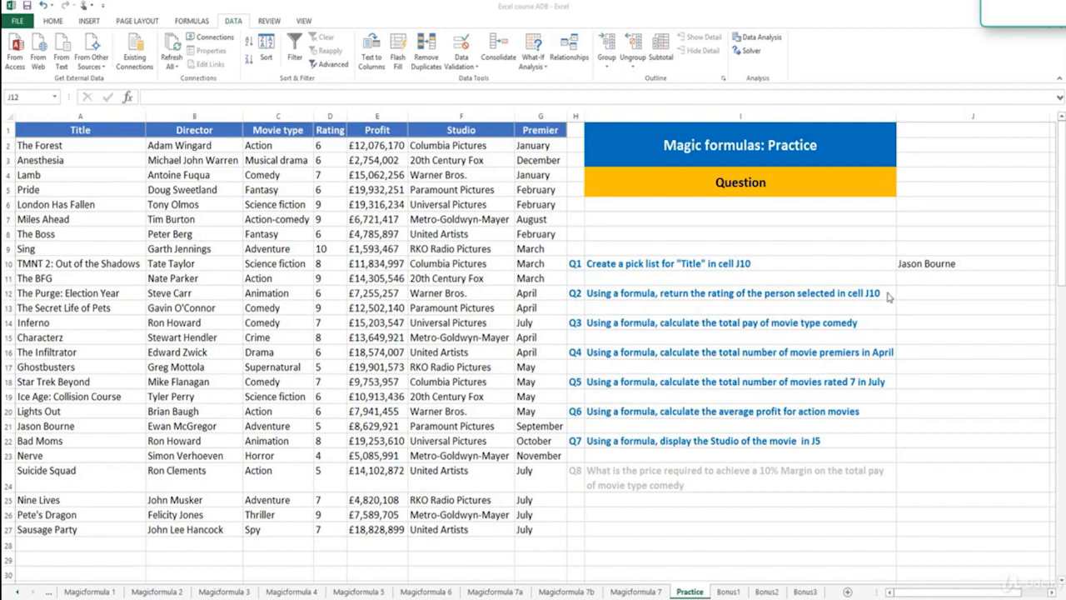
left_click(919, 291)
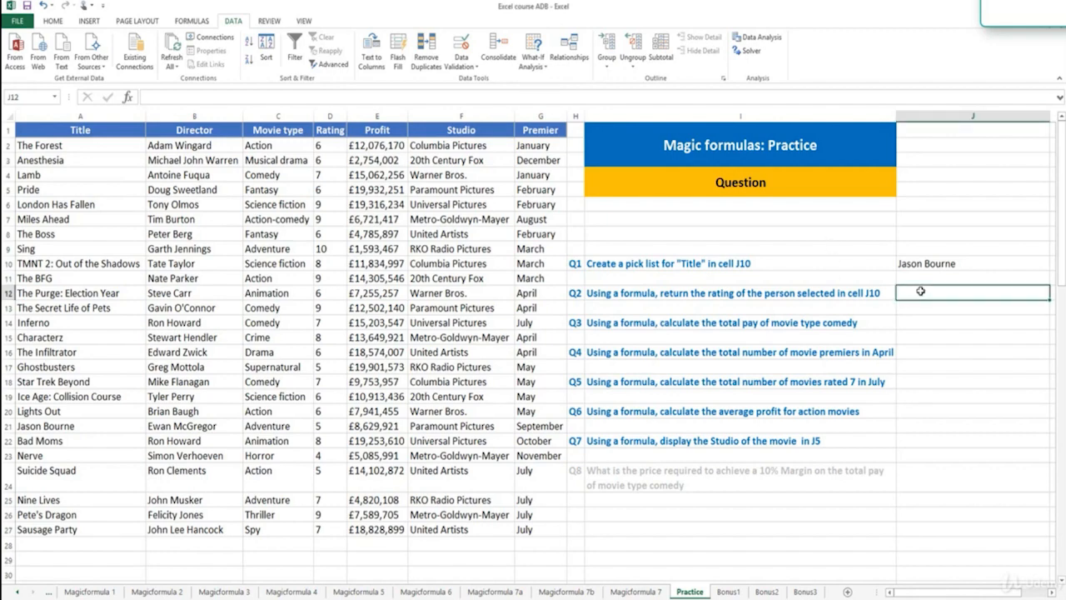
type("=vlook")
key("Tab")
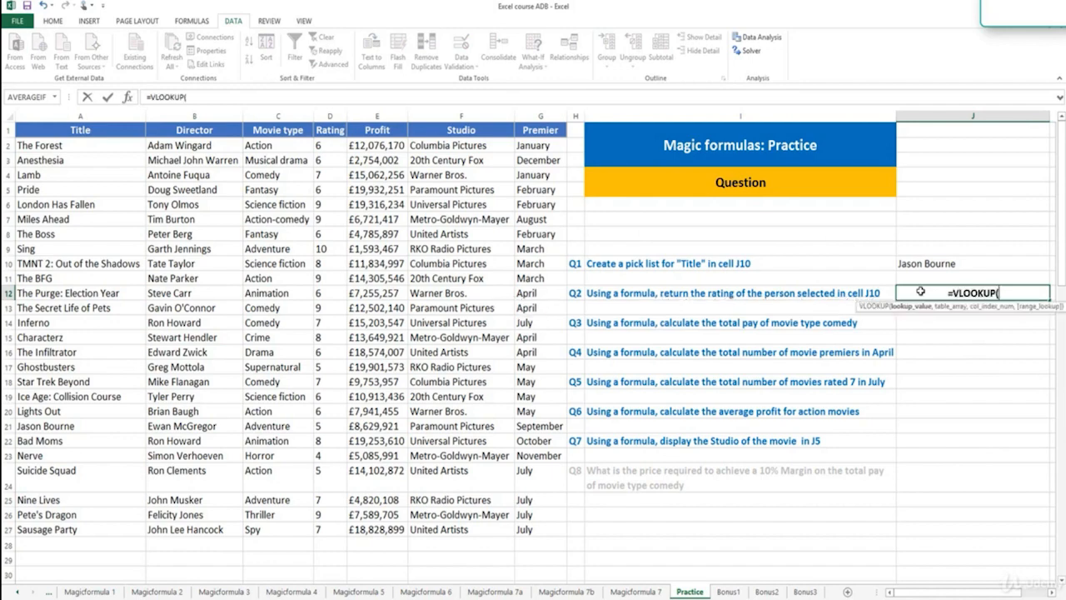
left_click(935, 262)
type(",")
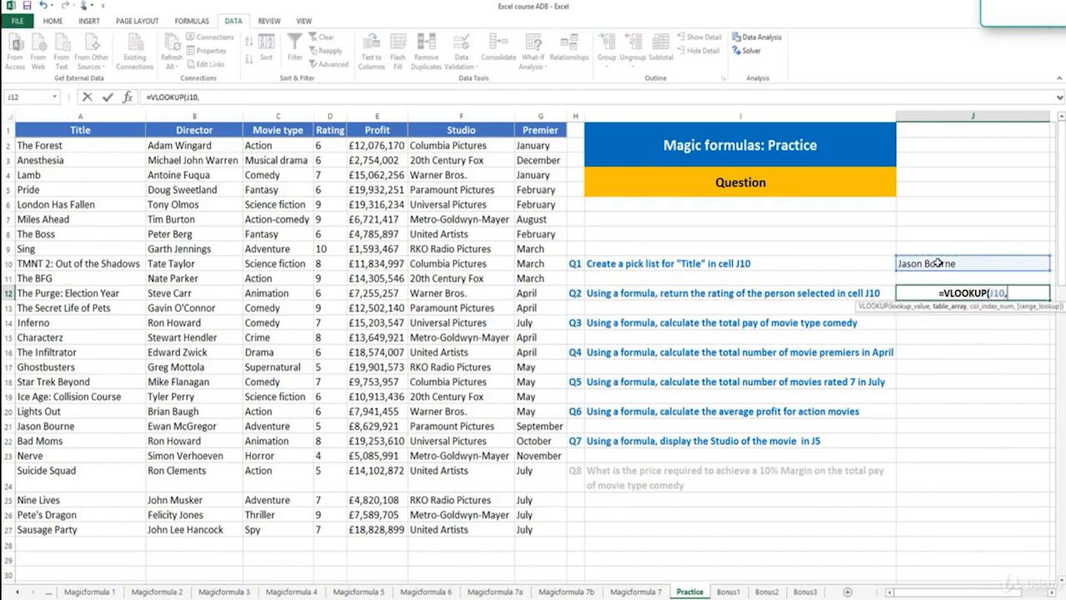
- Complete the J12 VLOOKUP with columns A:G as the table, column index 4 and exact match 0
left_click_drag(80, 116, 541, 116)
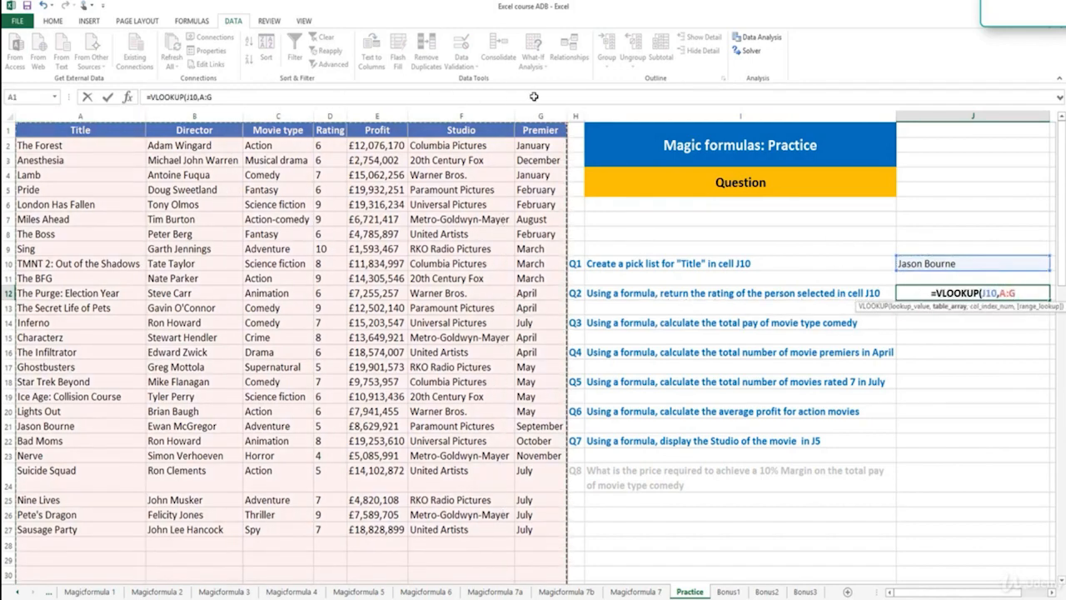
type(",")
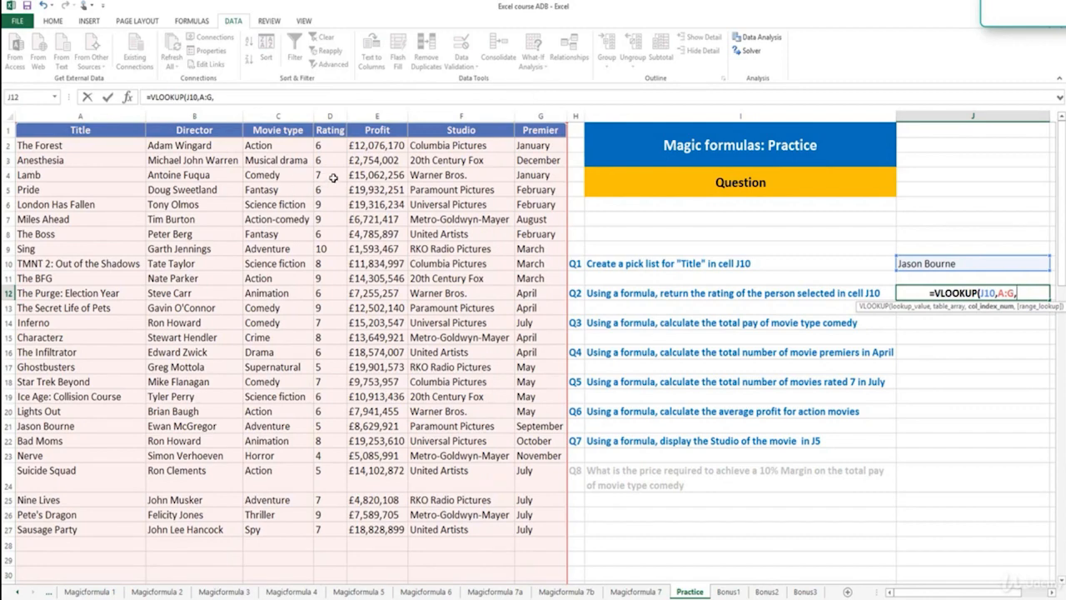
type("4")
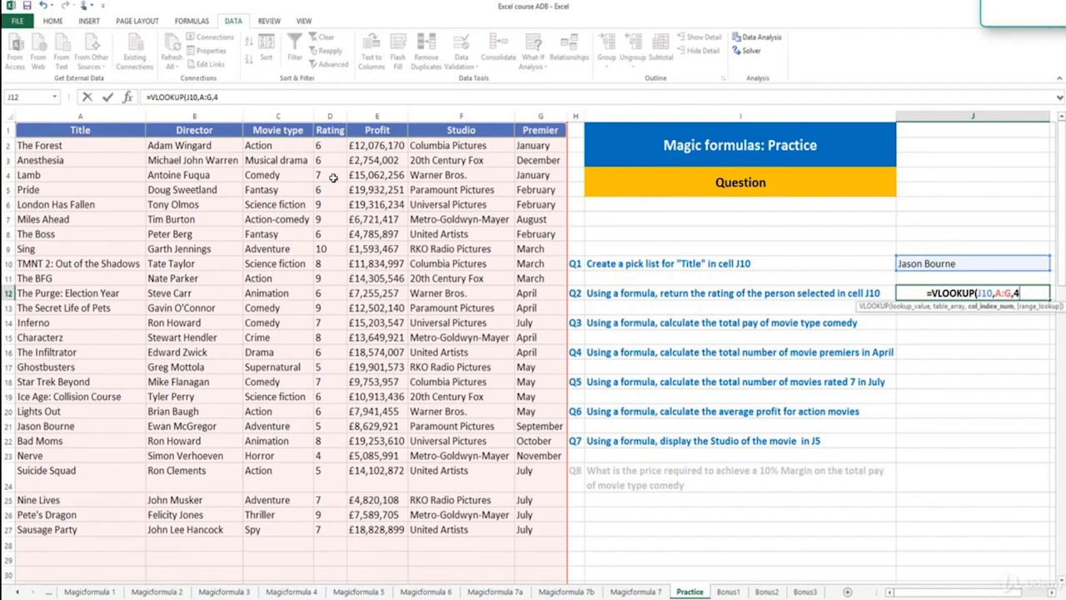
type(",0")
type(")")
key("Return")
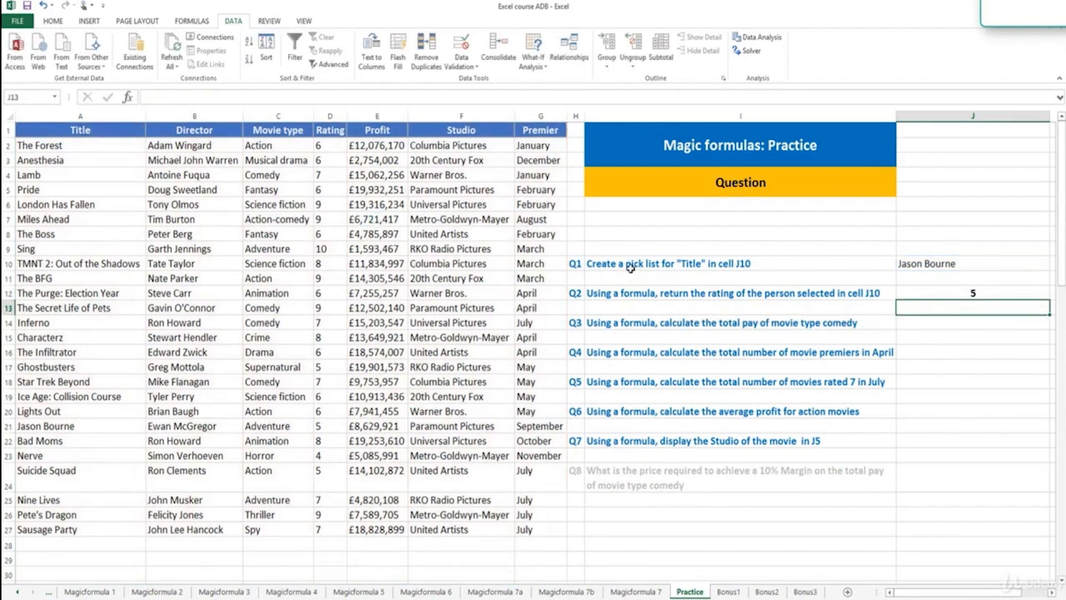
left_click(908, 291)
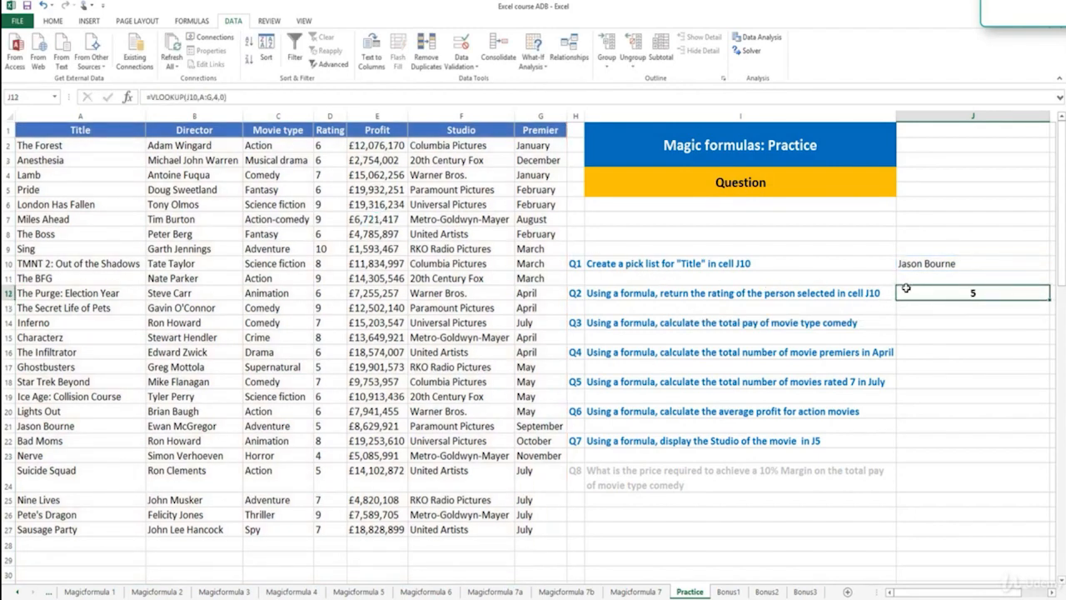
- Enter a SUMIF formula in J14 that totals column E where the movie type in column C is "comedy"
left_click(911, 323)
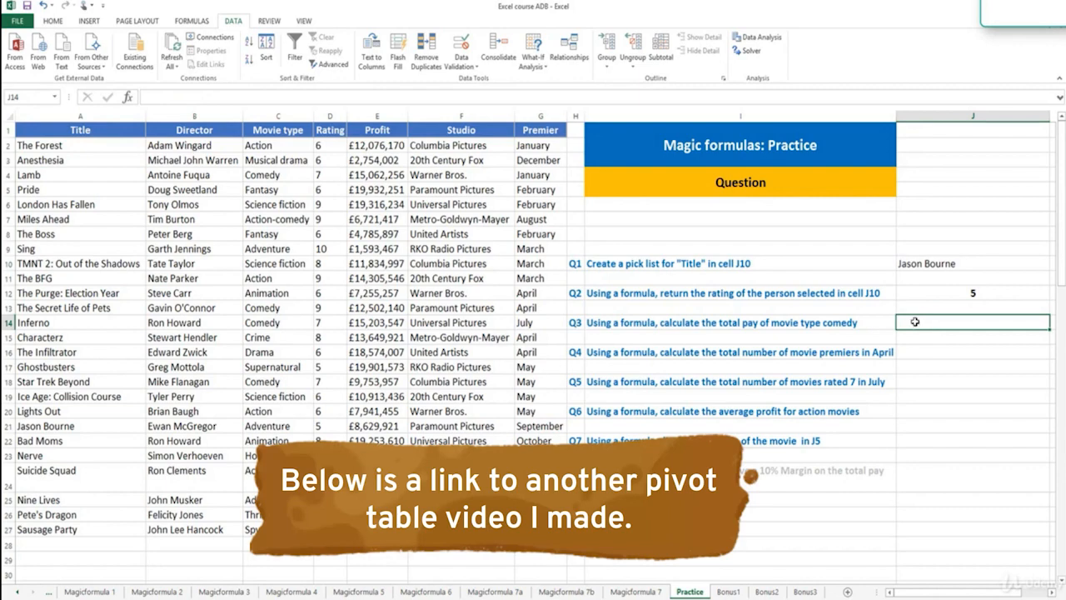
type("=sum")
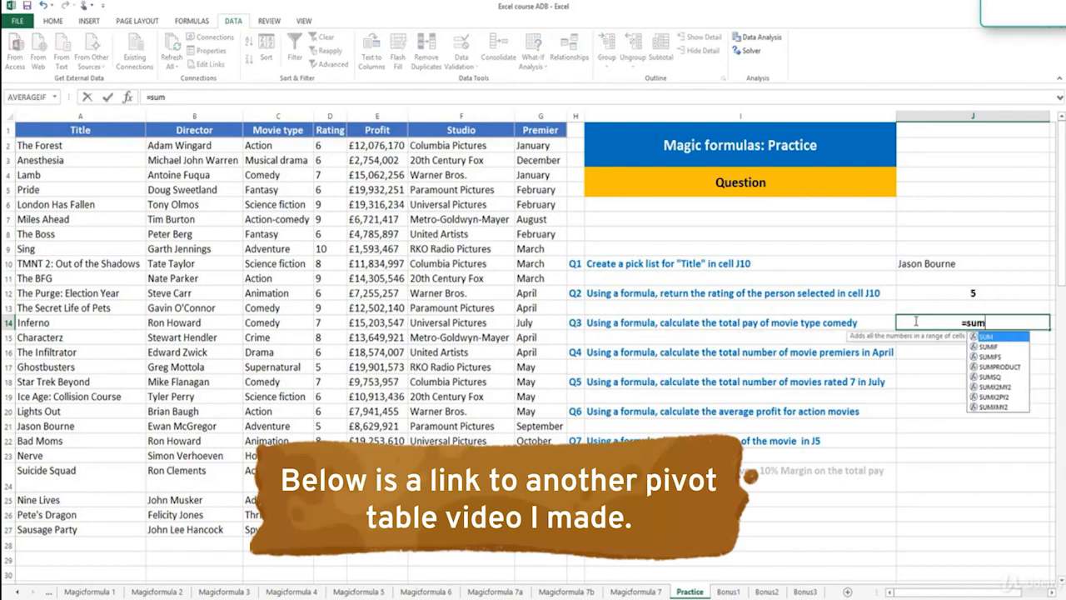
type("if")
key("Tab")
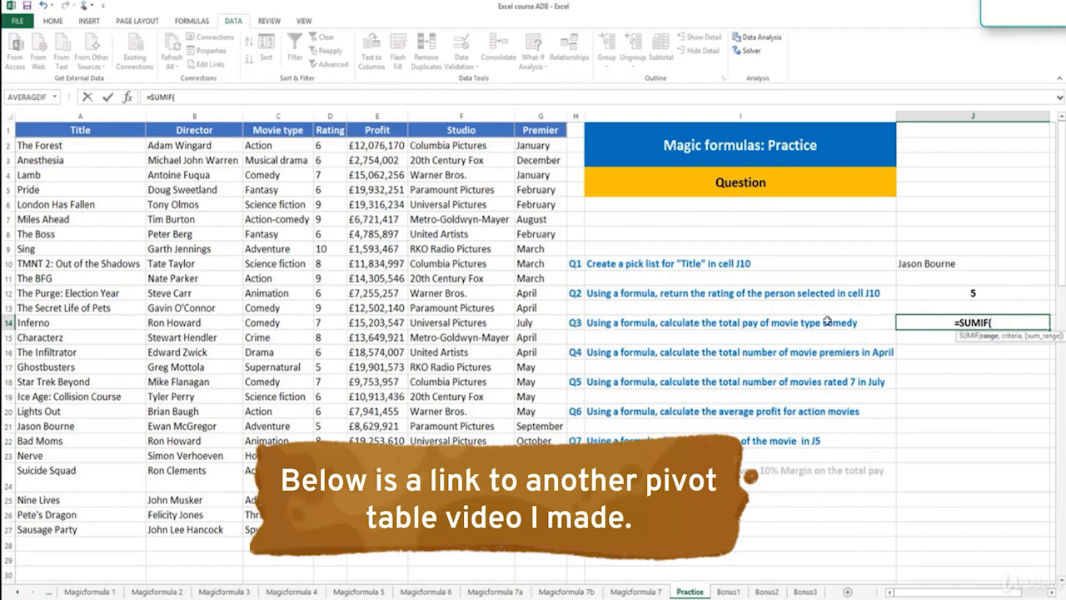
left_click(277, 117)
type(",")
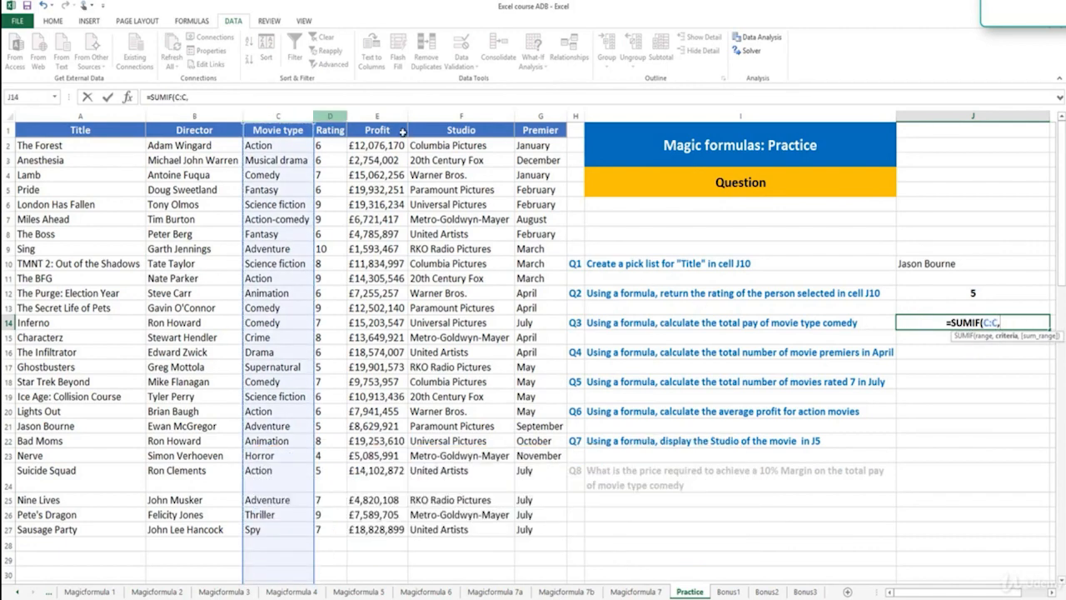
type("\"com")
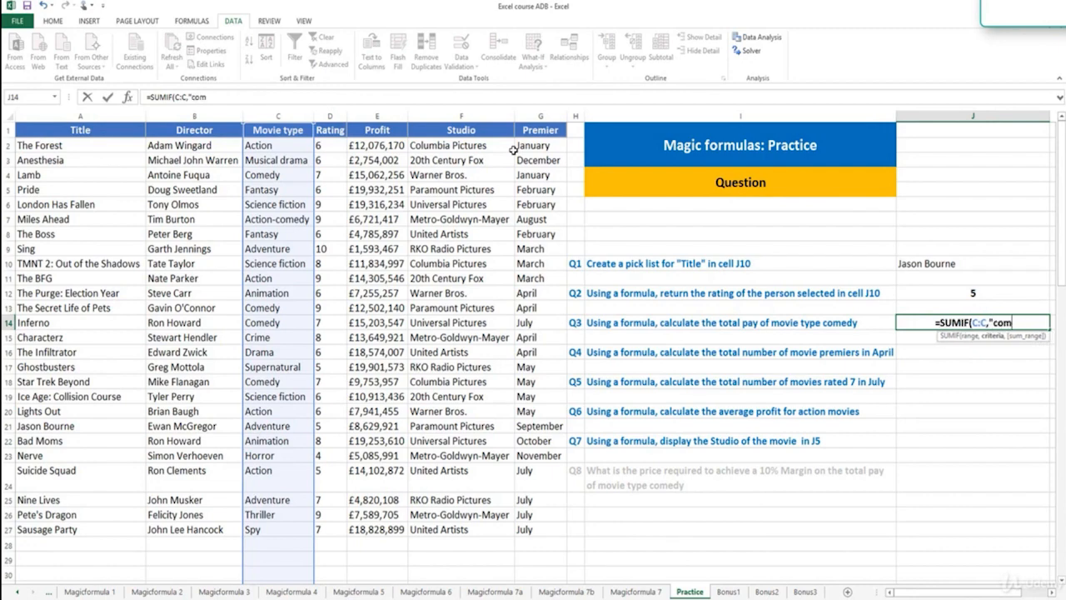
type("edy\",")
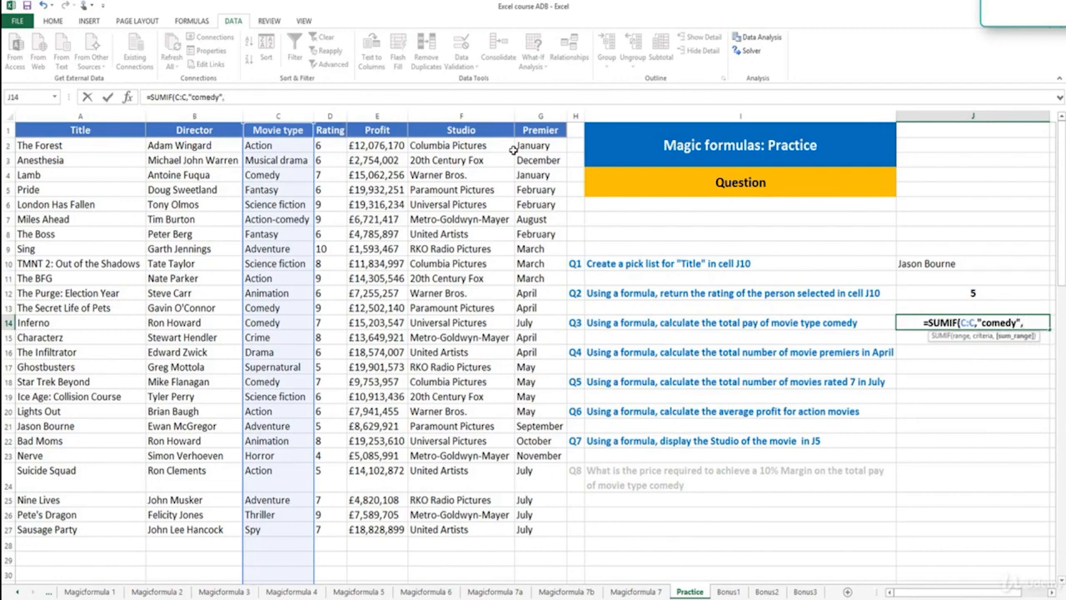
left_click(379, 114)
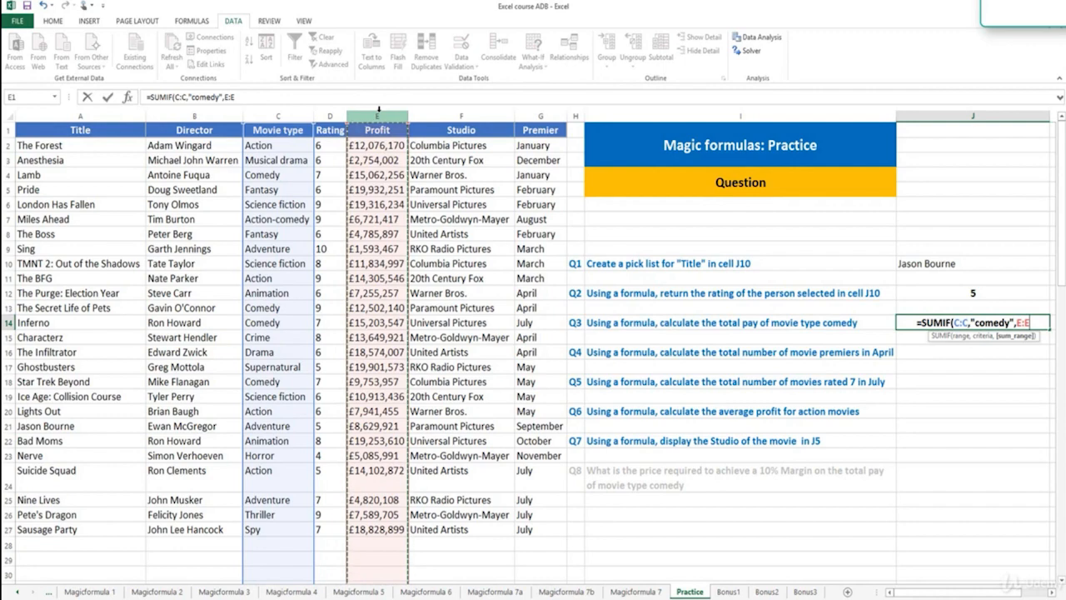
key("Return")
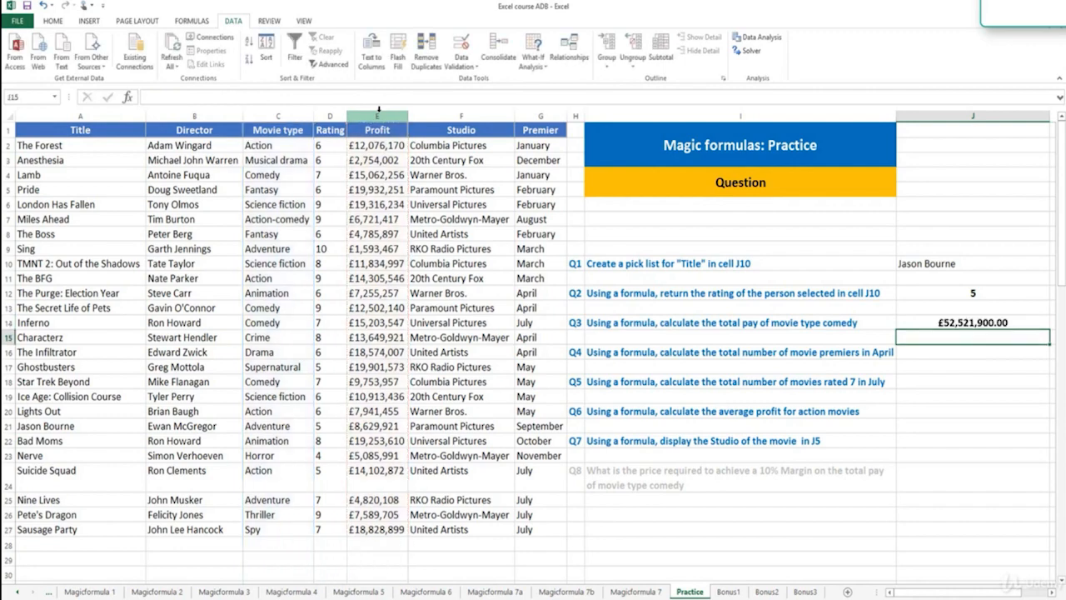
- Enter a COUNTIF formula in J16 that counts the movies whose premier month in column G is "april"
left_click(924, 352)
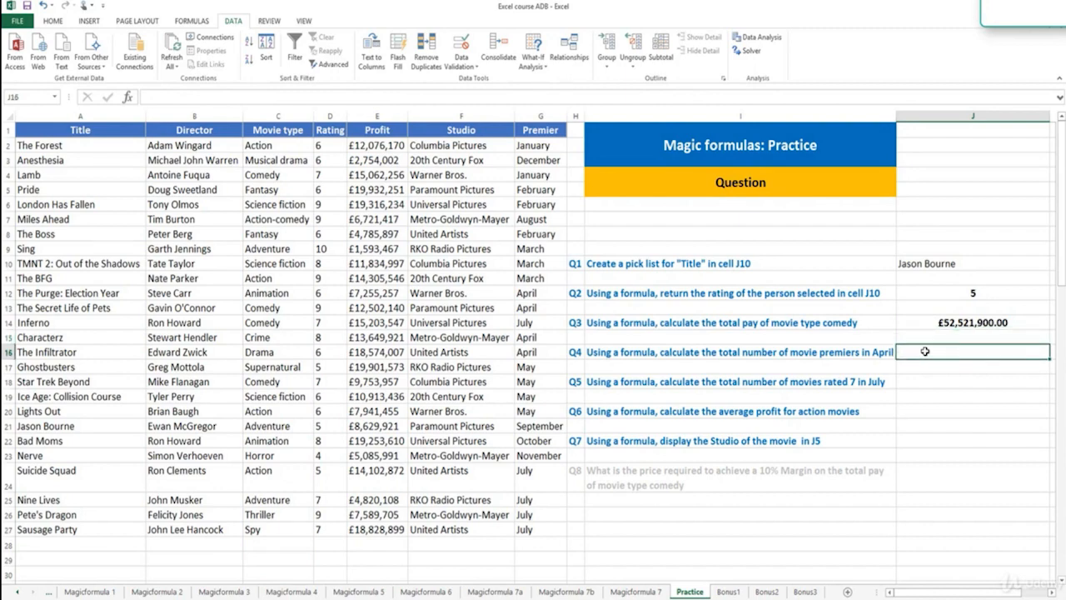
type("=")
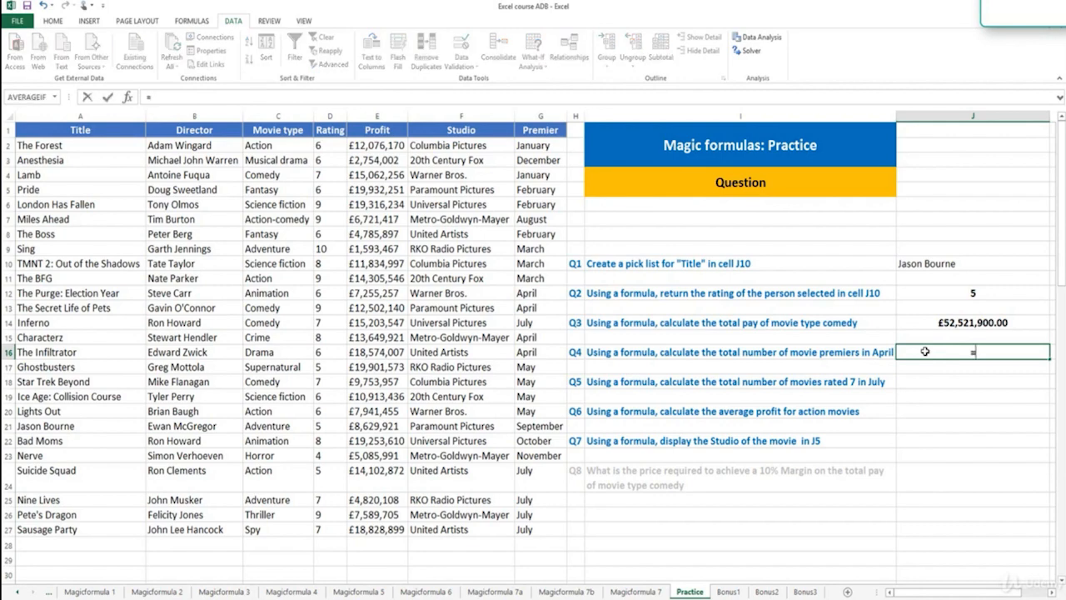
type("coun")
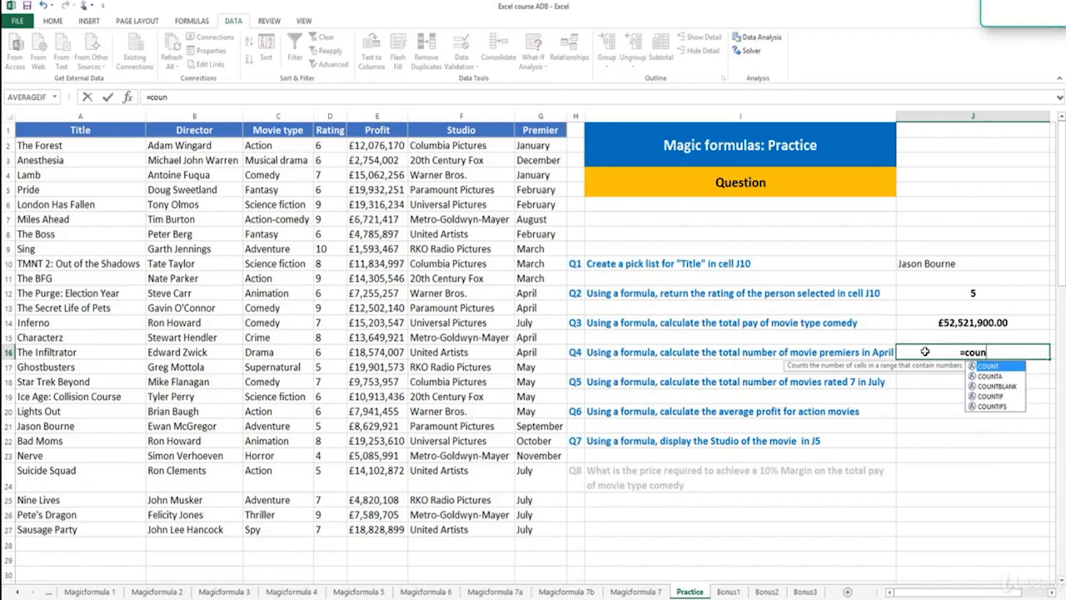
type("tif")
key("Tab")
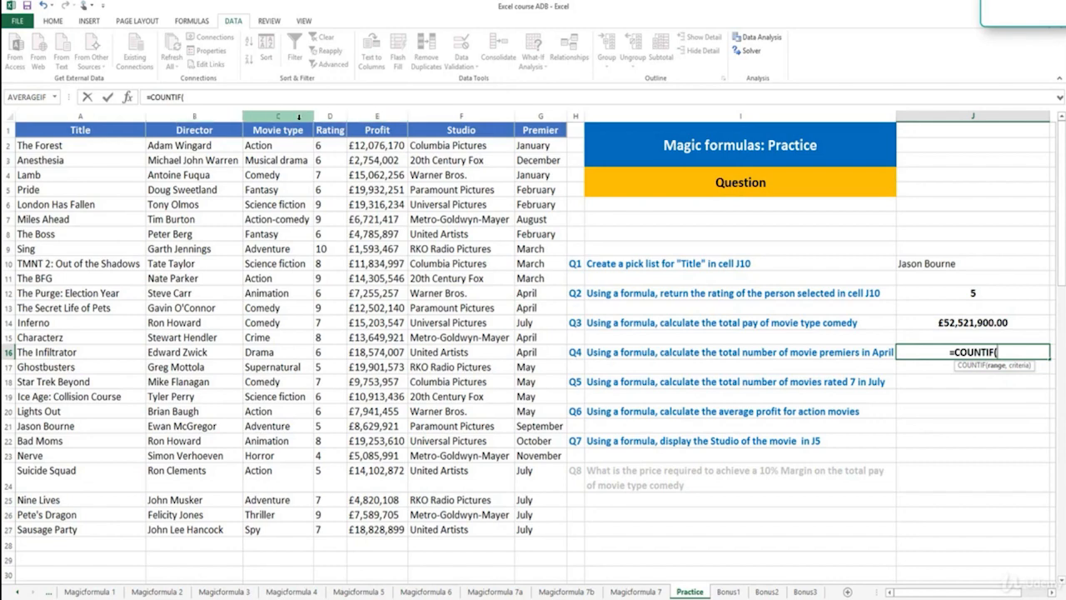
left_click(545, 115)
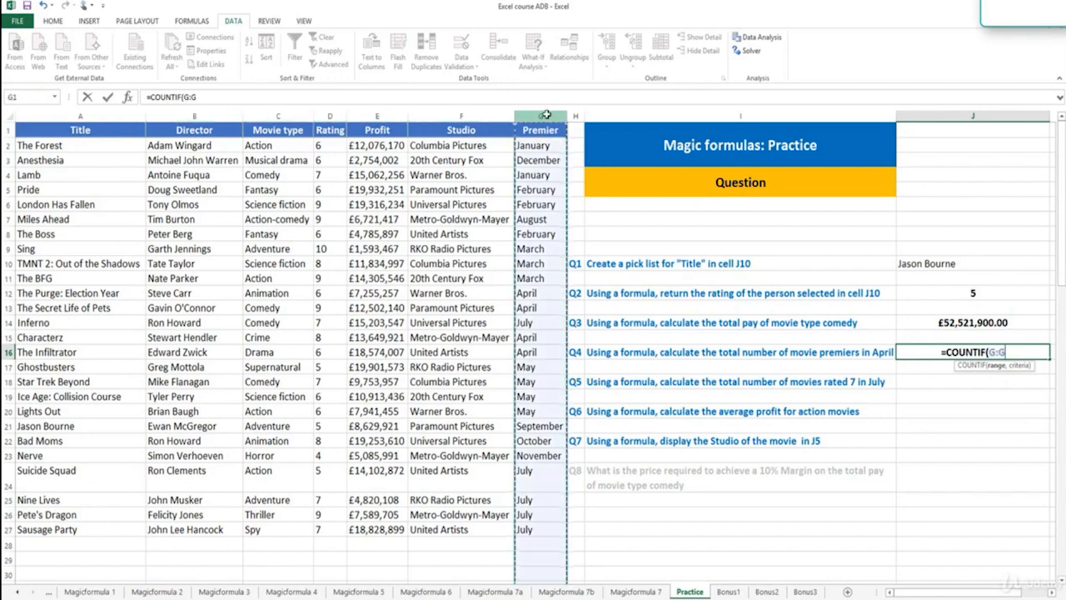
type(",\"april\"")
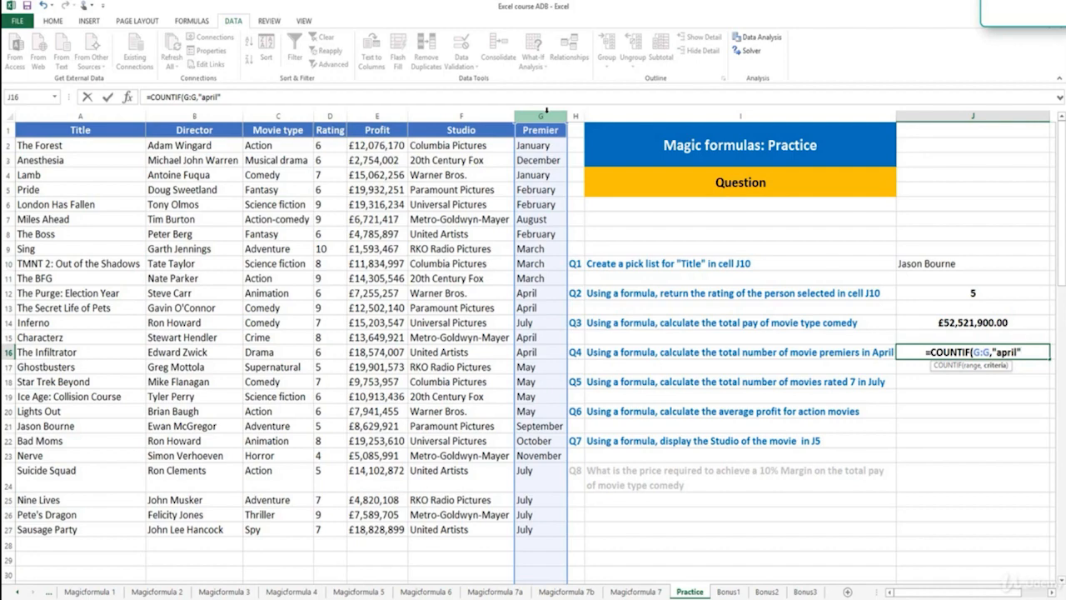
key("Return")
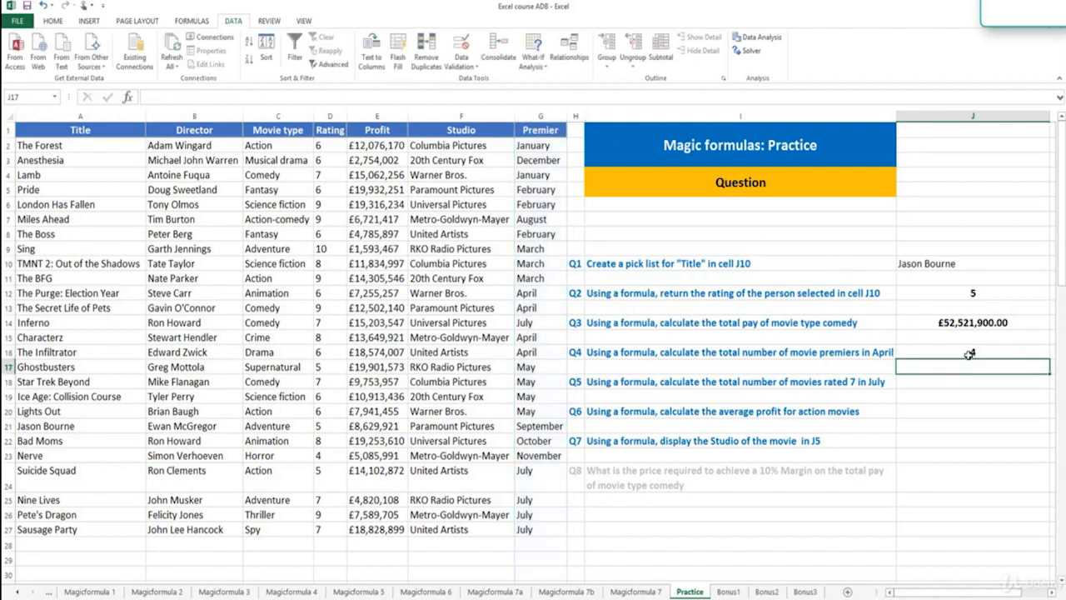
left_click(970, 354)
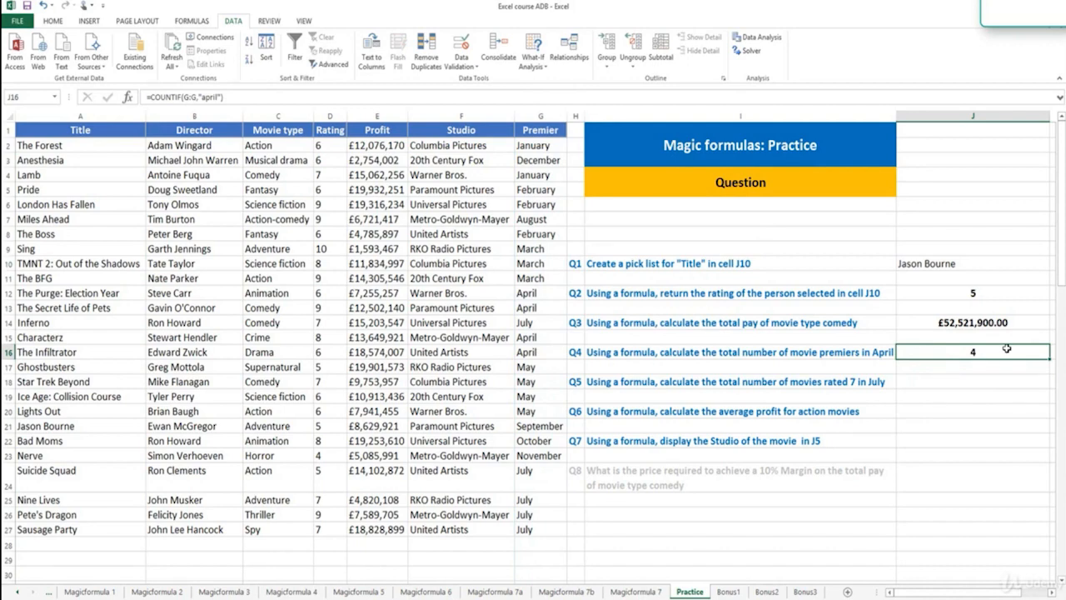
- Start a COUNTIFS formula in J18 with the rating column D:D as the first criteria range and 7 as its criterion
left_click(958, 380)
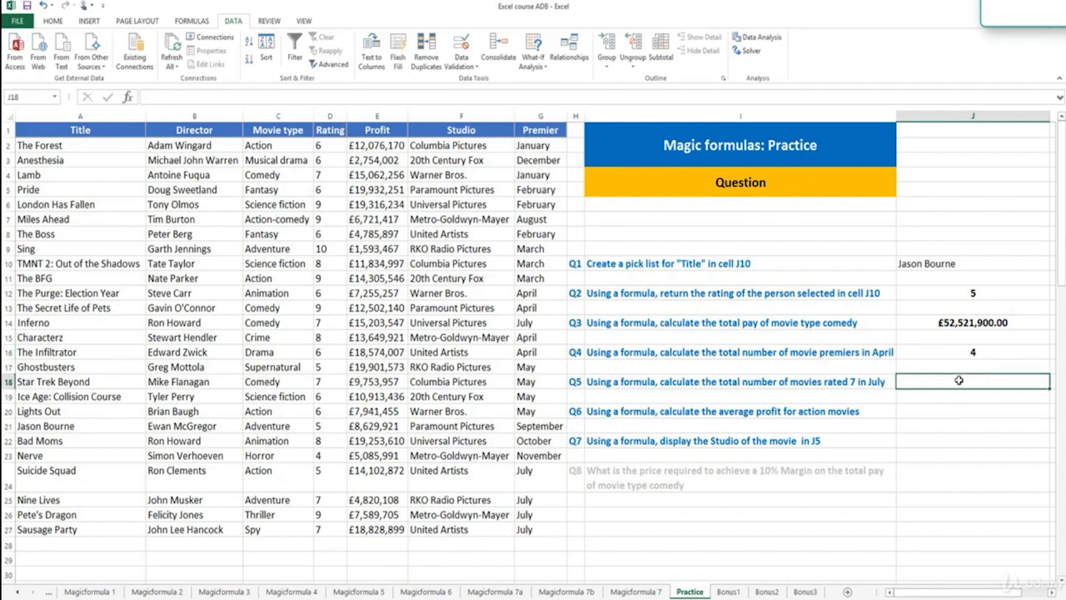
type("=")
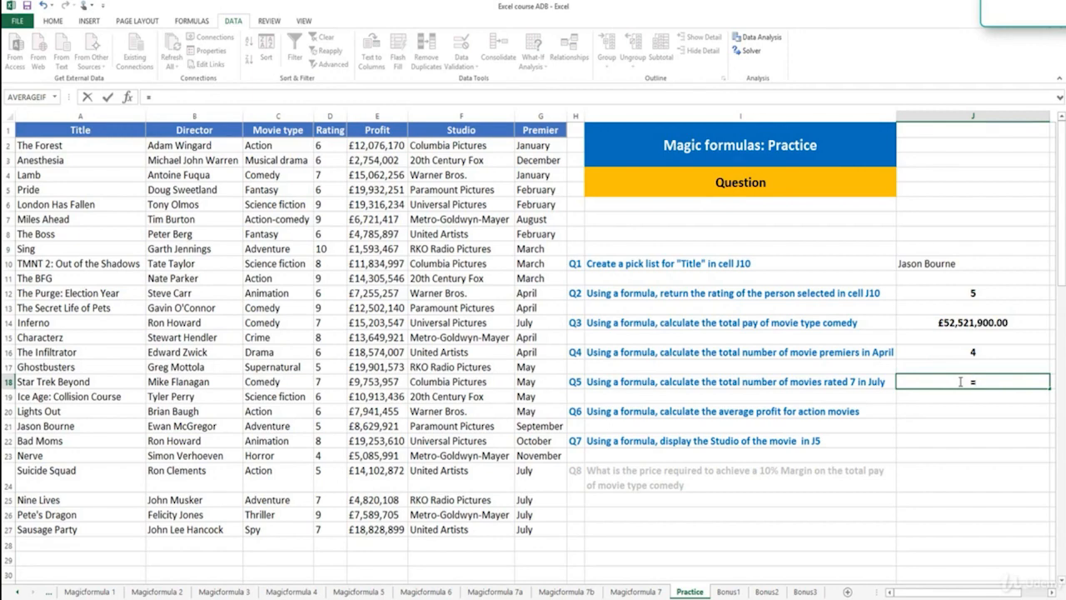
type("countif")
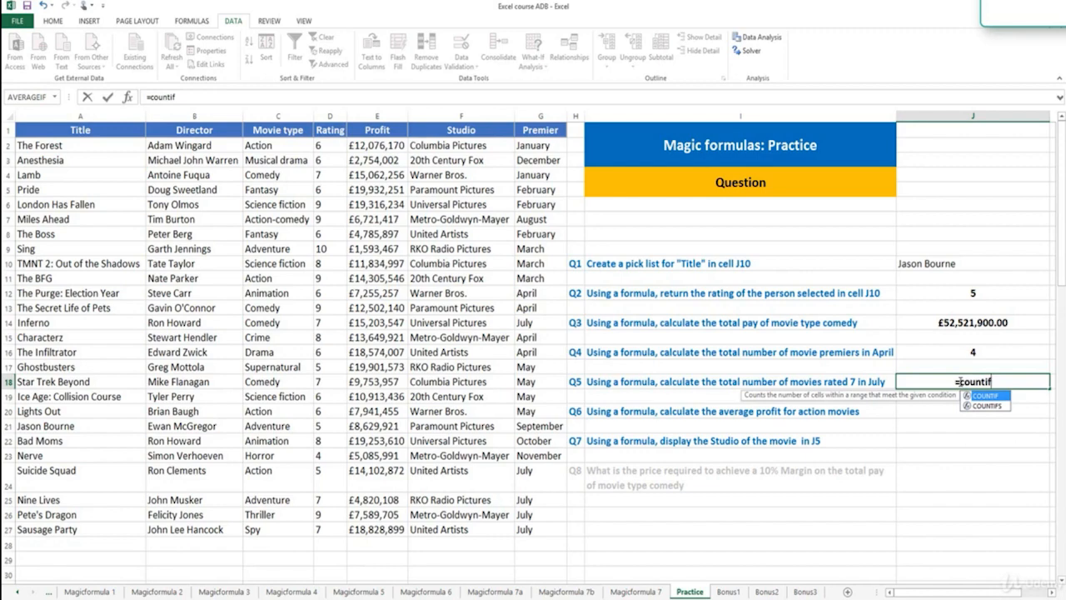
key("Down")
key("Tab")
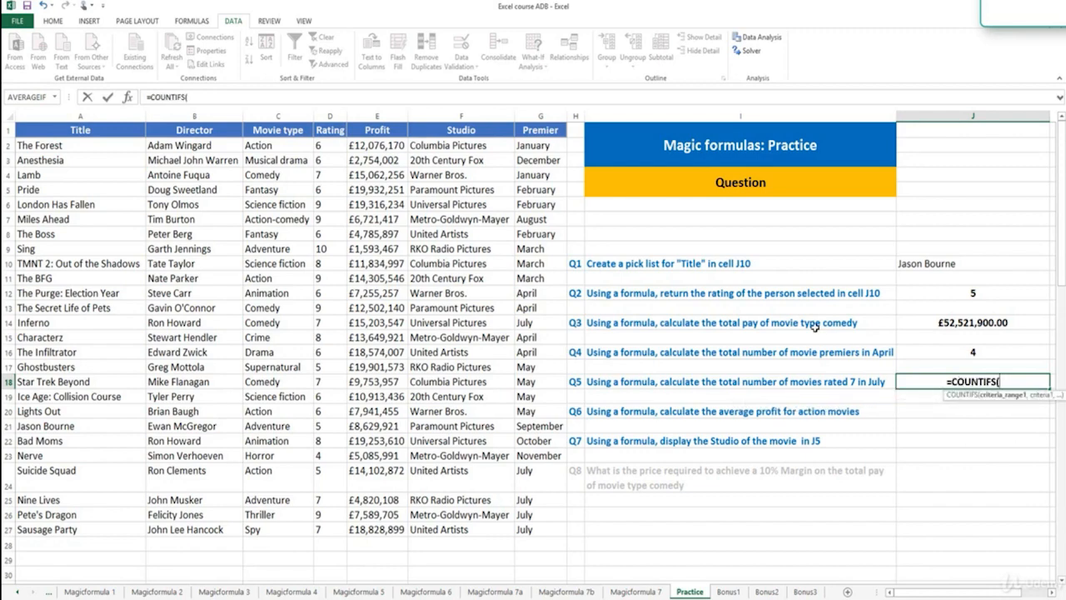
left_click(338, 115)
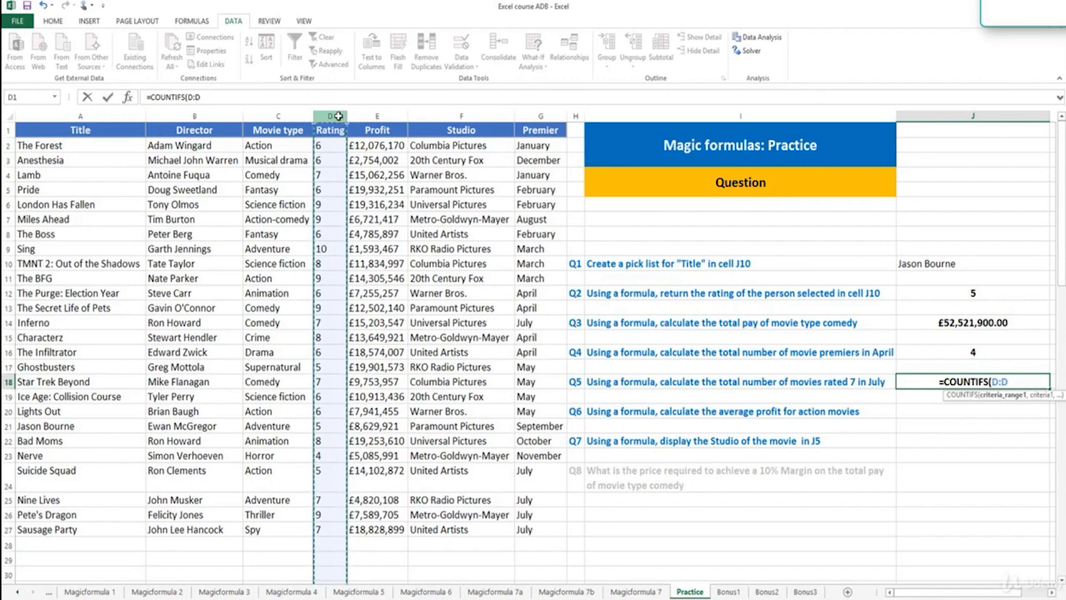
type(",")
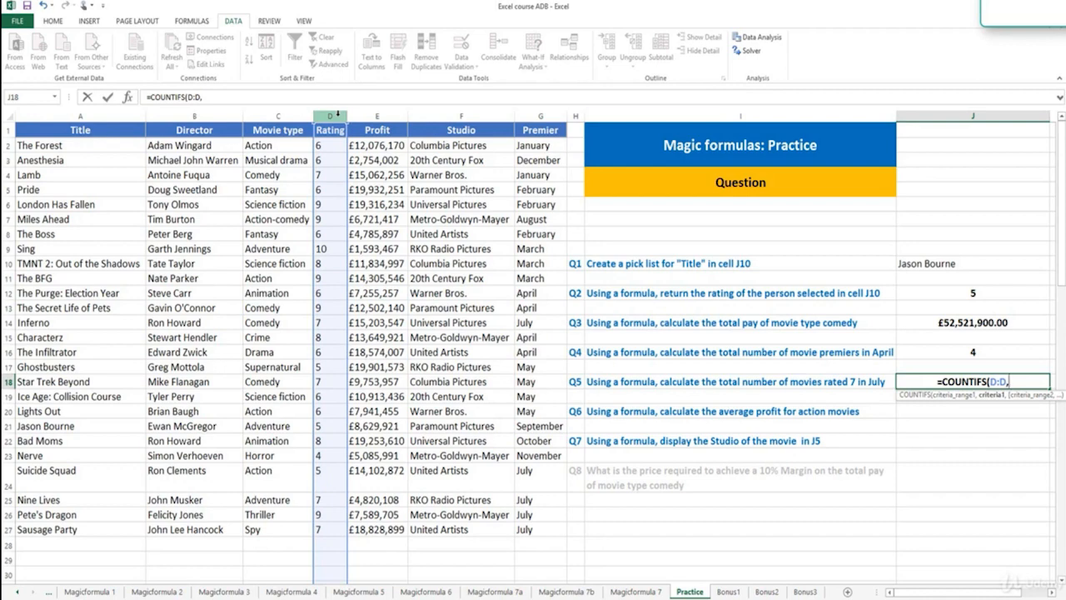
type("7,")
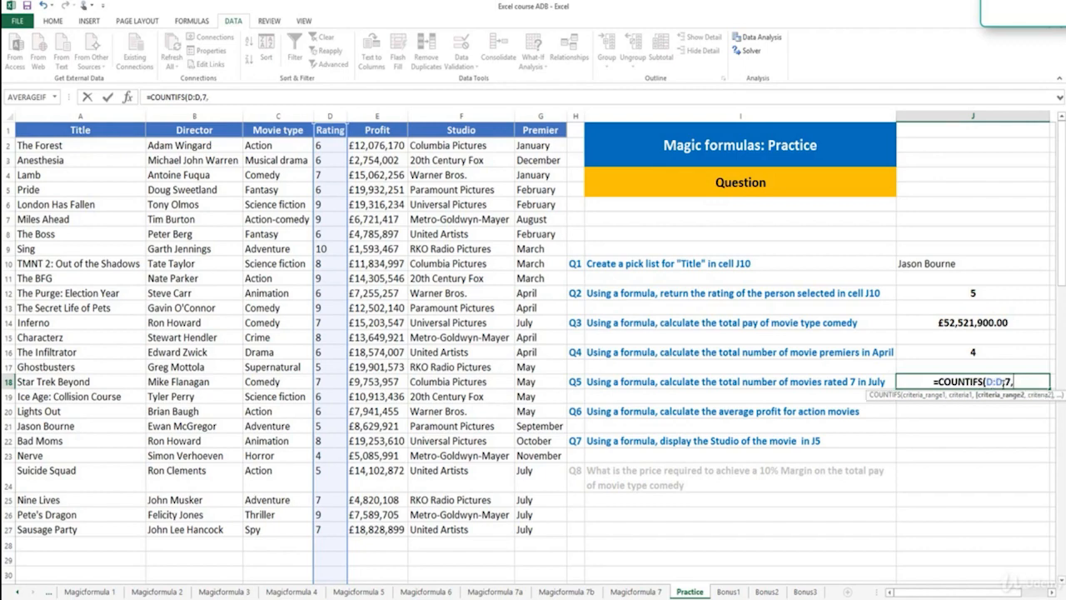
- Complete the J18 COUNTIFS formula with the premier column G:G as the second criteria range and "july" as its criterion
type("\"")
key("BackSpace")
type("G:G,\"")
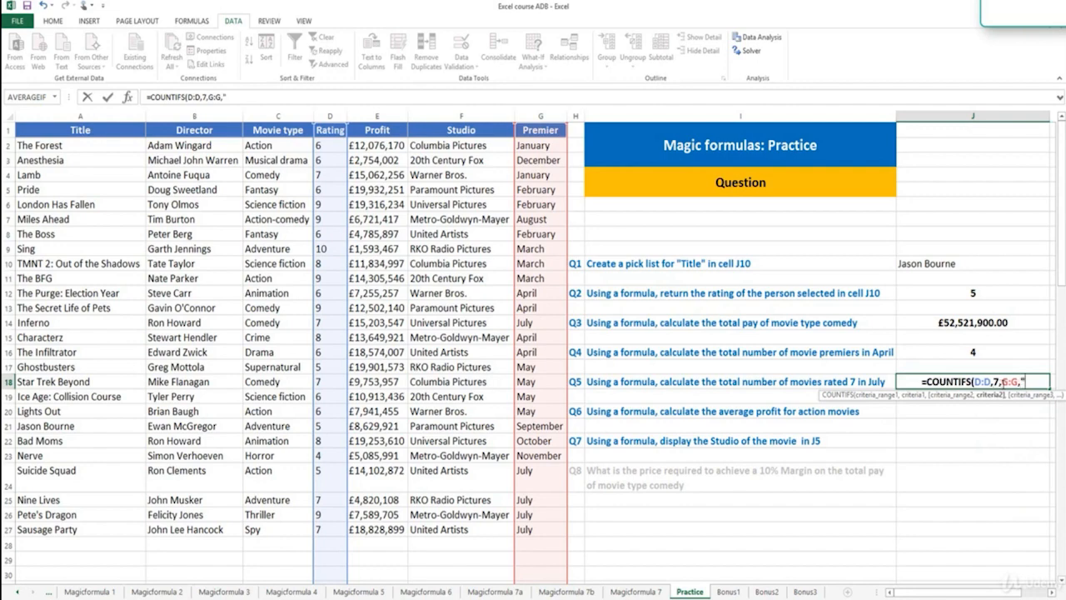
type("july\")")
key("Return")
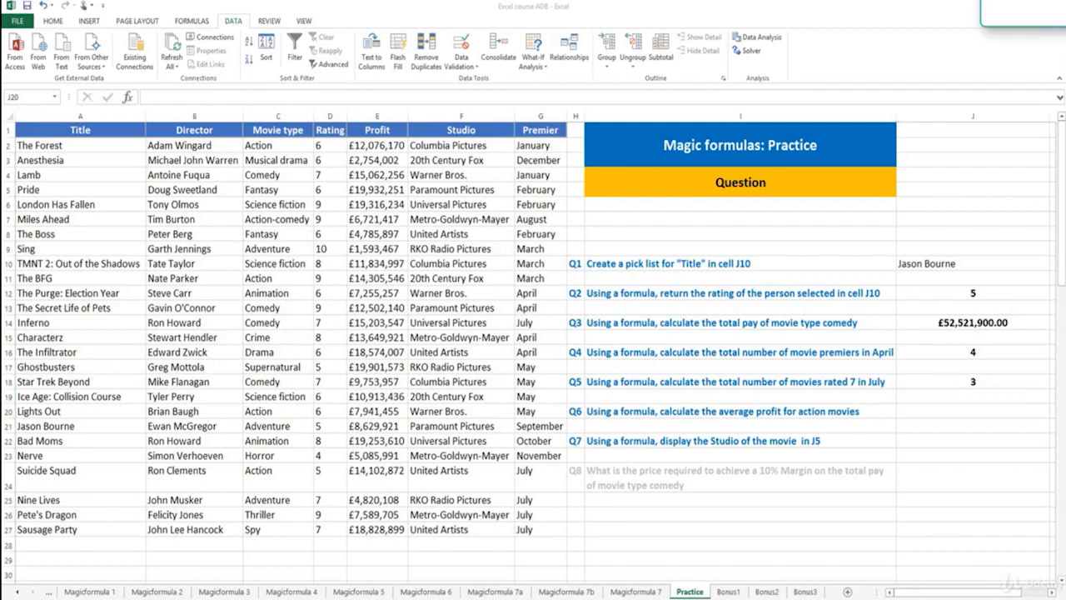
- Enter an AVERAGEIF formula in J20 that averages the profit in column E where the movie type in column C is "action"
left_click(973, 412)
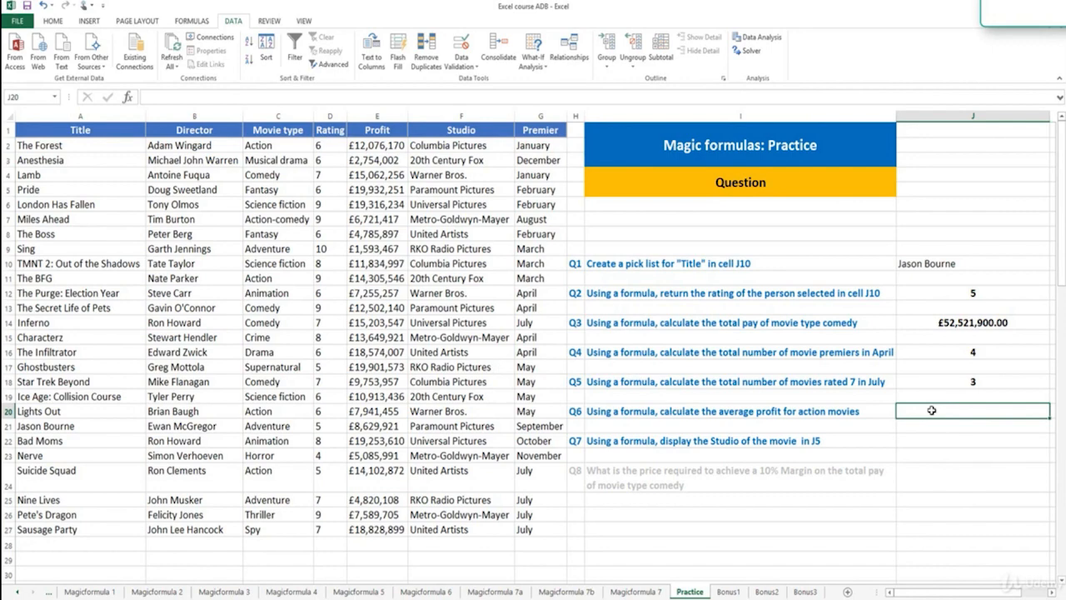
type("=")
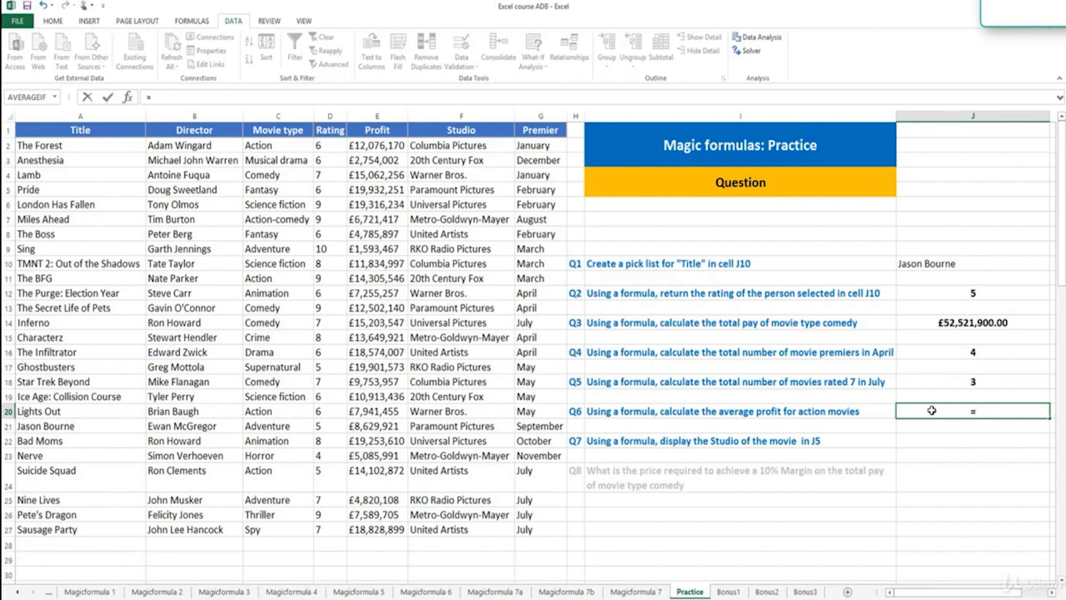
type("av")
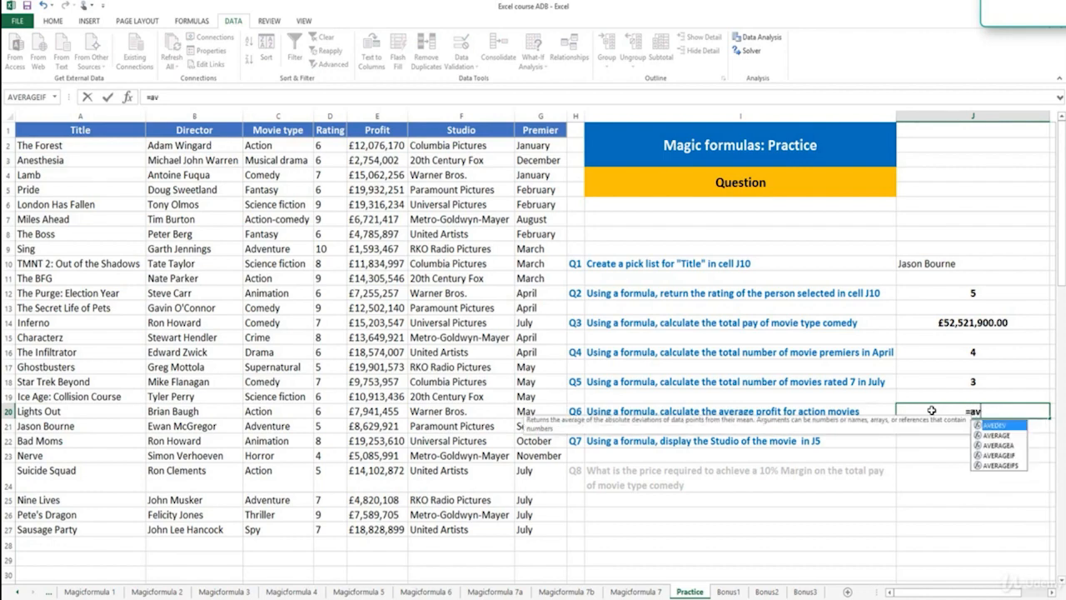
type("erageif")
key("Tab")
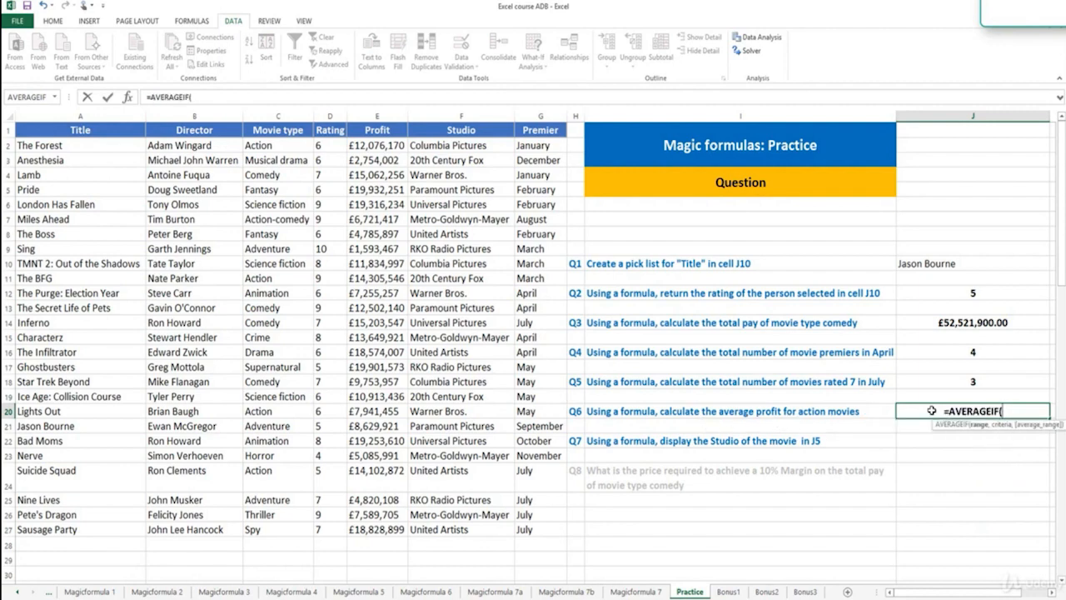
left_click(285, 114)
type(",")
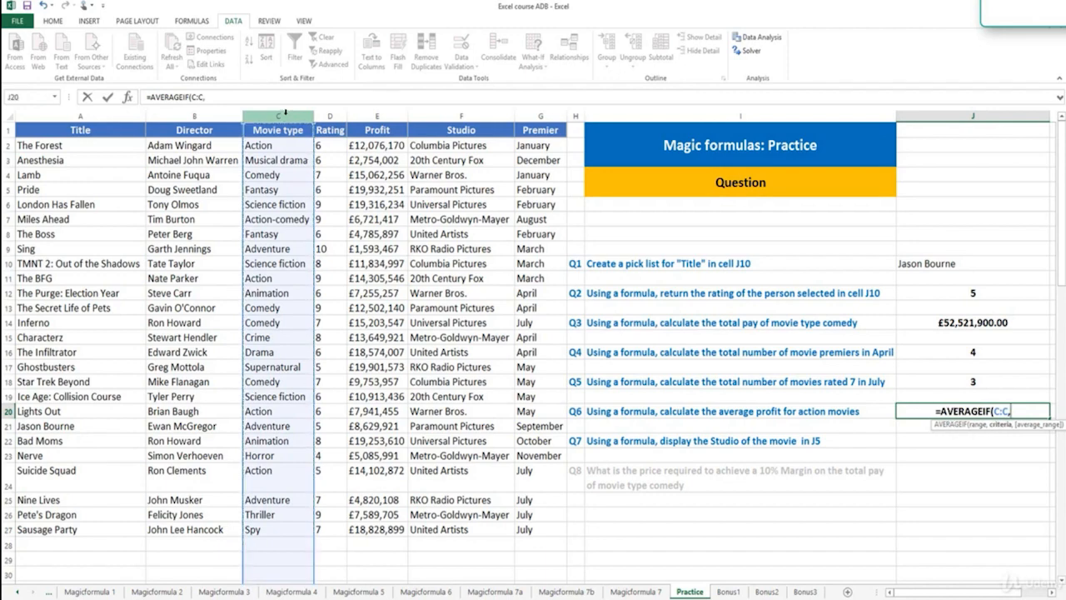
type("\"action\",")
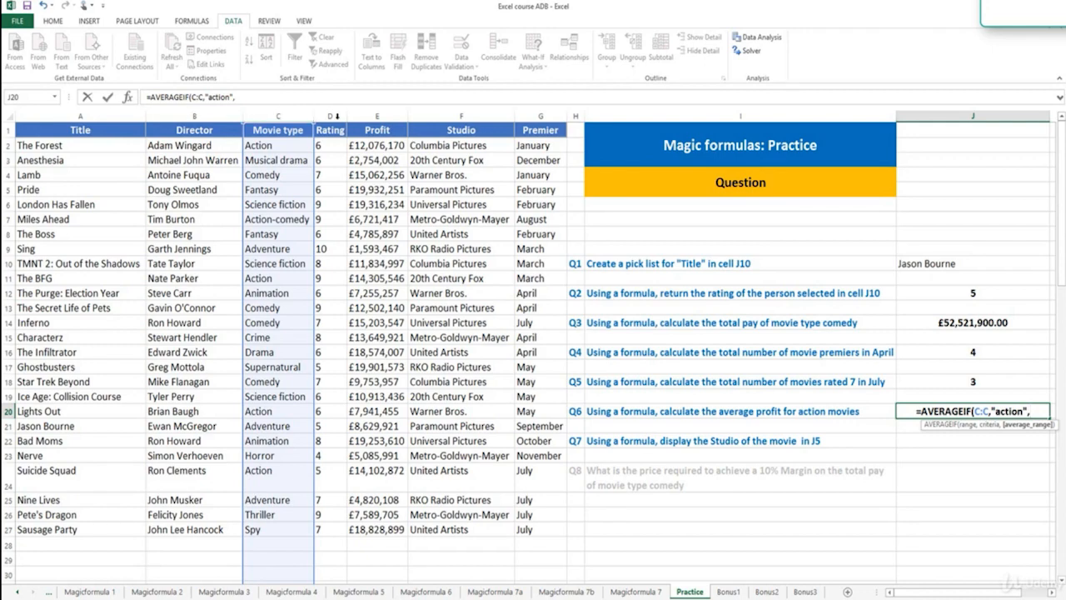
left_click(400, 116)
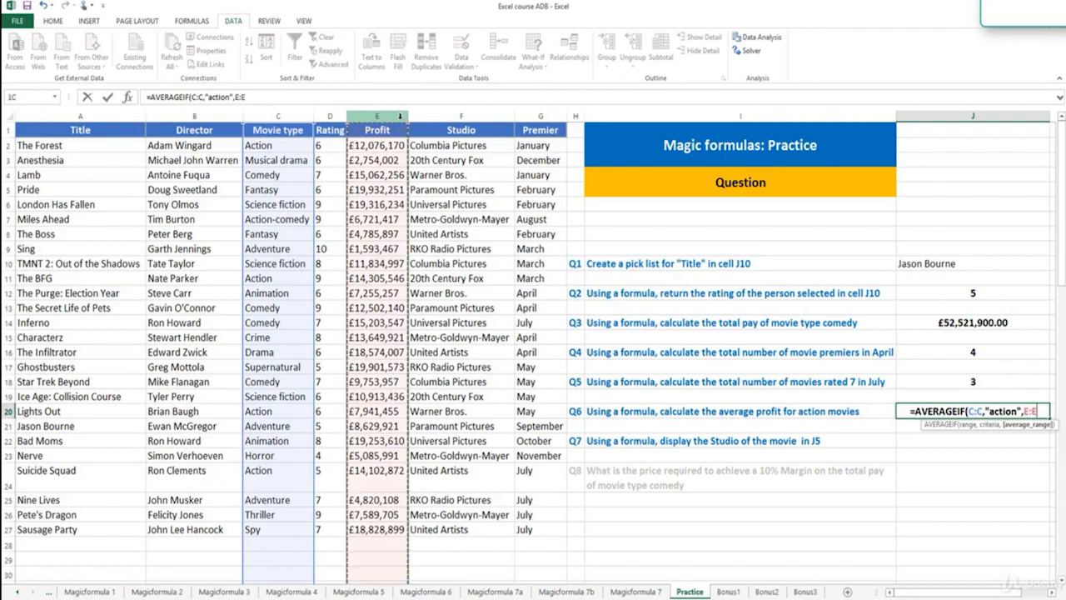
key("Return")
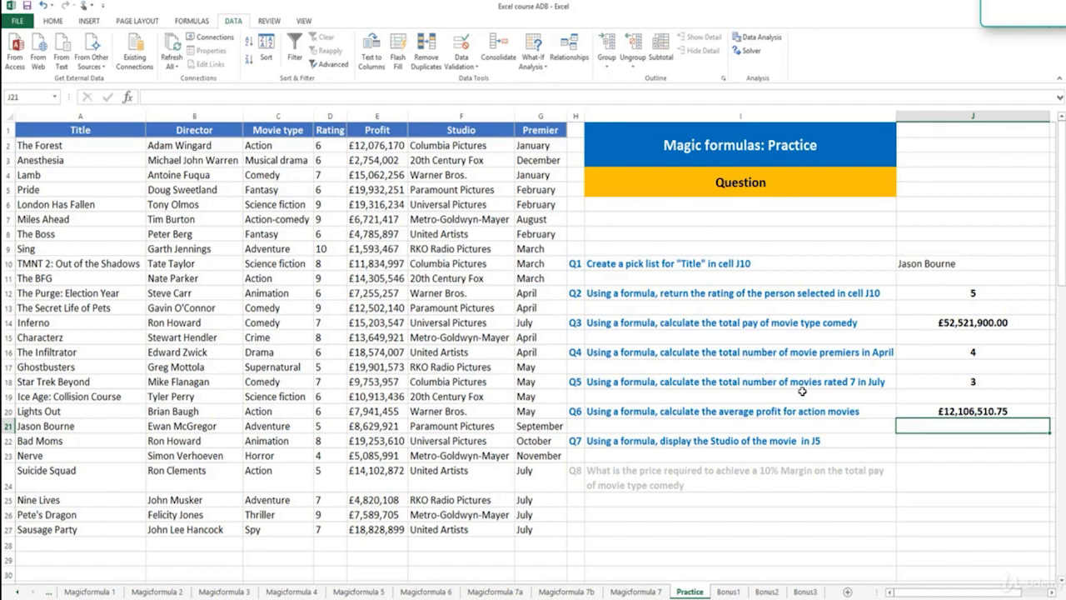
- Enter an INDEX formula in J22 returning the studio from F:F, using MATCH to find J10 in A:A with match type 0
left_click(914, 441)
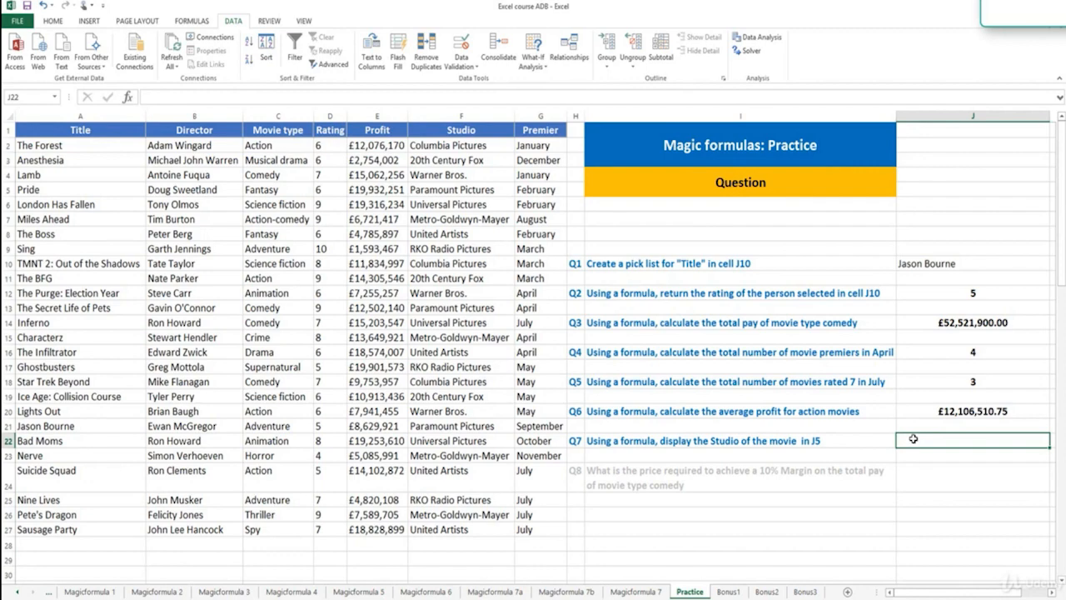
type("=inde")
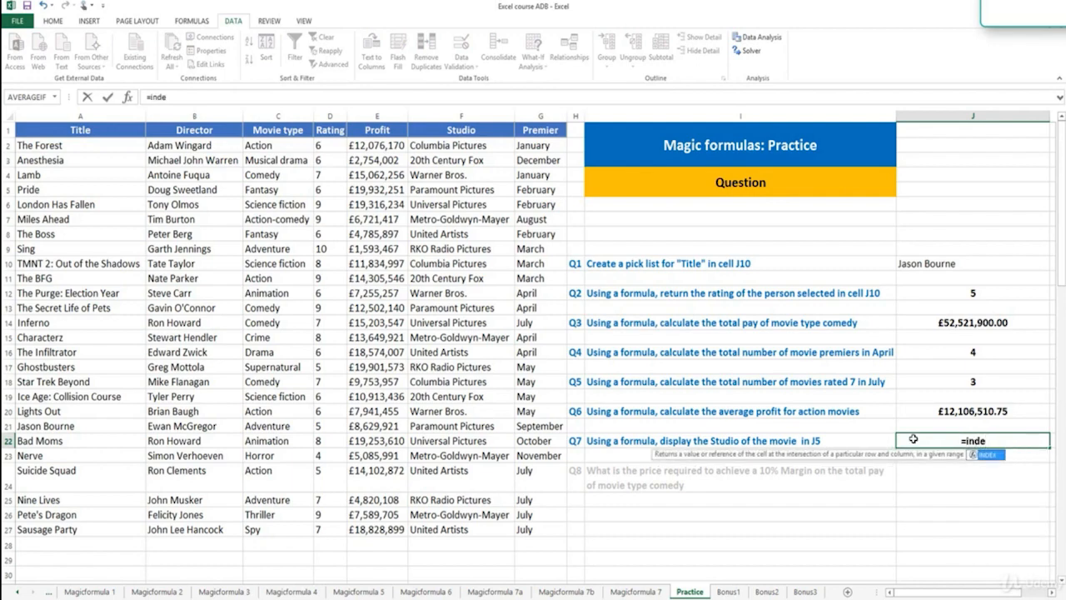
key("Tab")
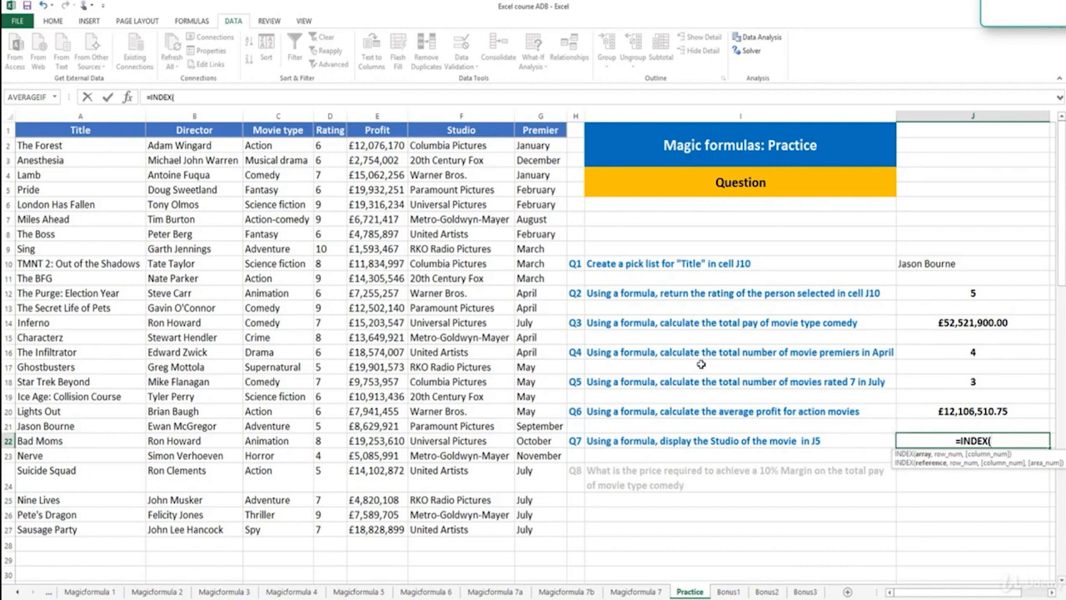
left_click(490, 114)
type(",MATCH(")
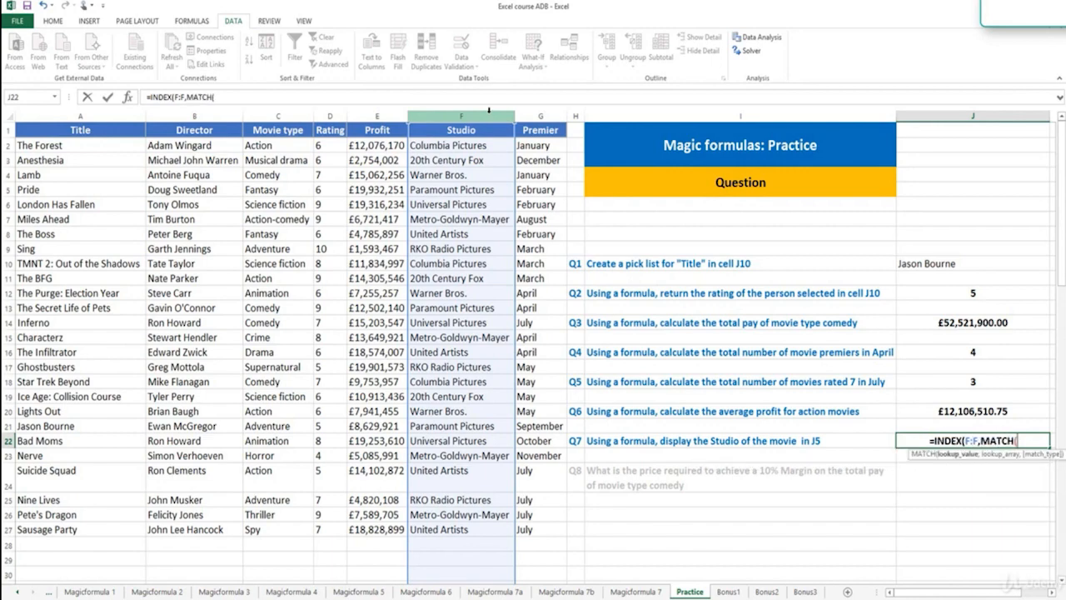
left_click(932, 260)
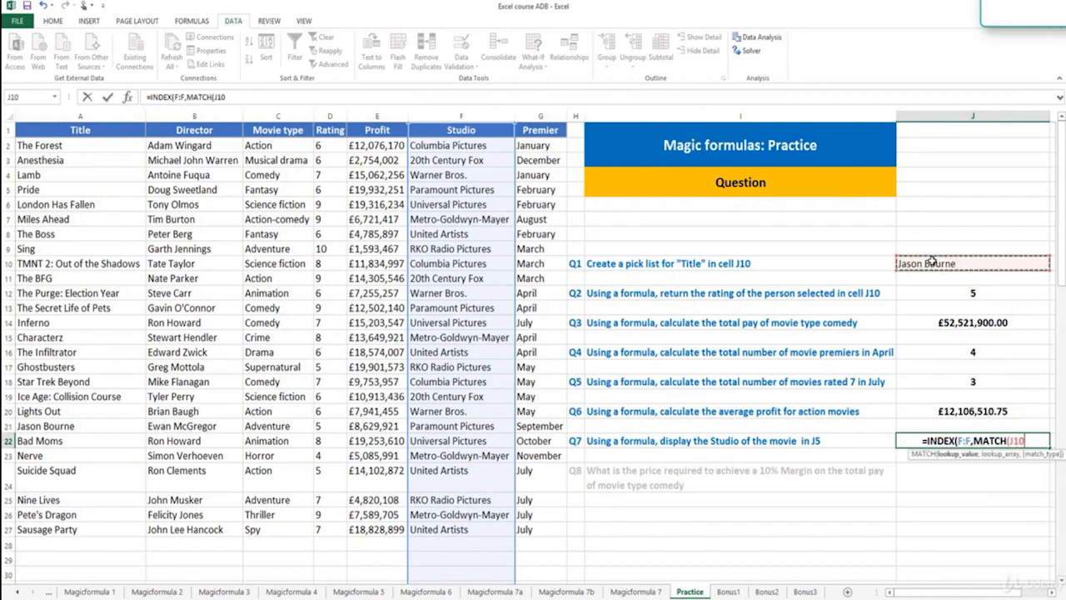
type(",")
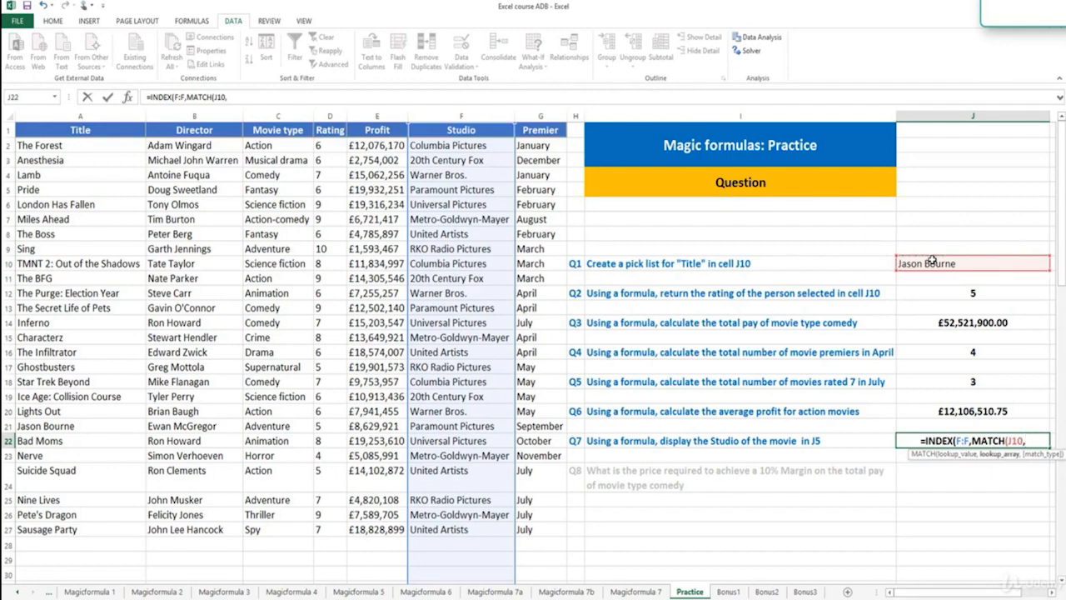
left_click(119, 115)
type(",")
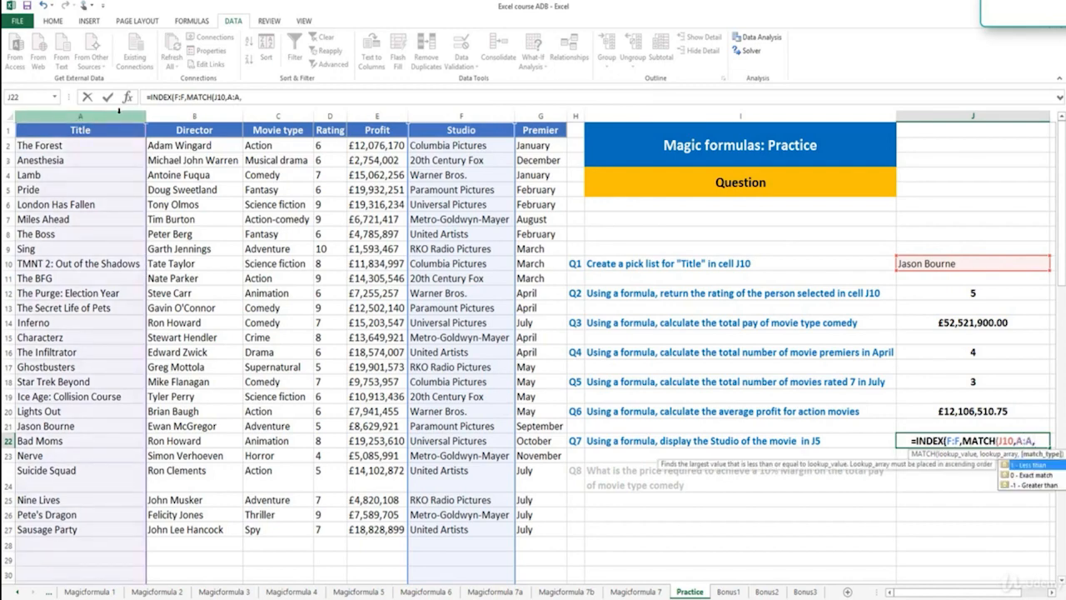
type("0")
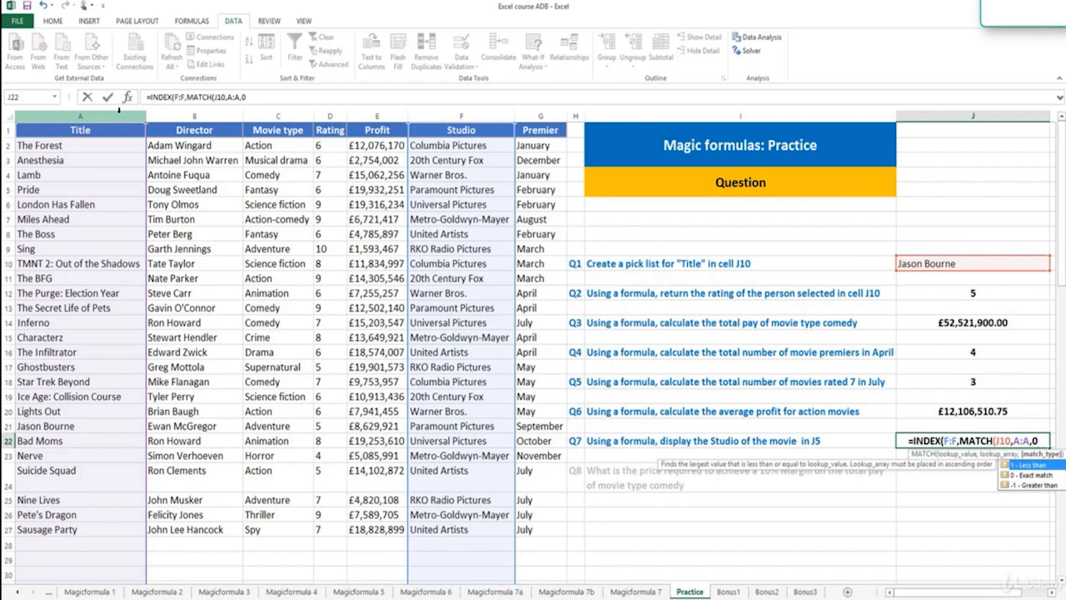
type(")")
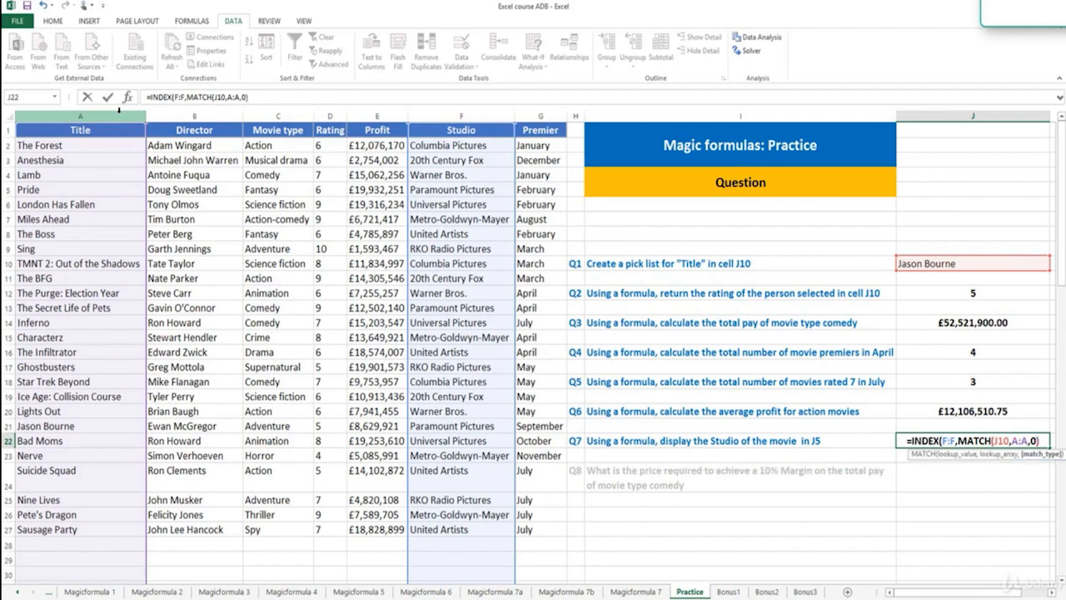
type(")")
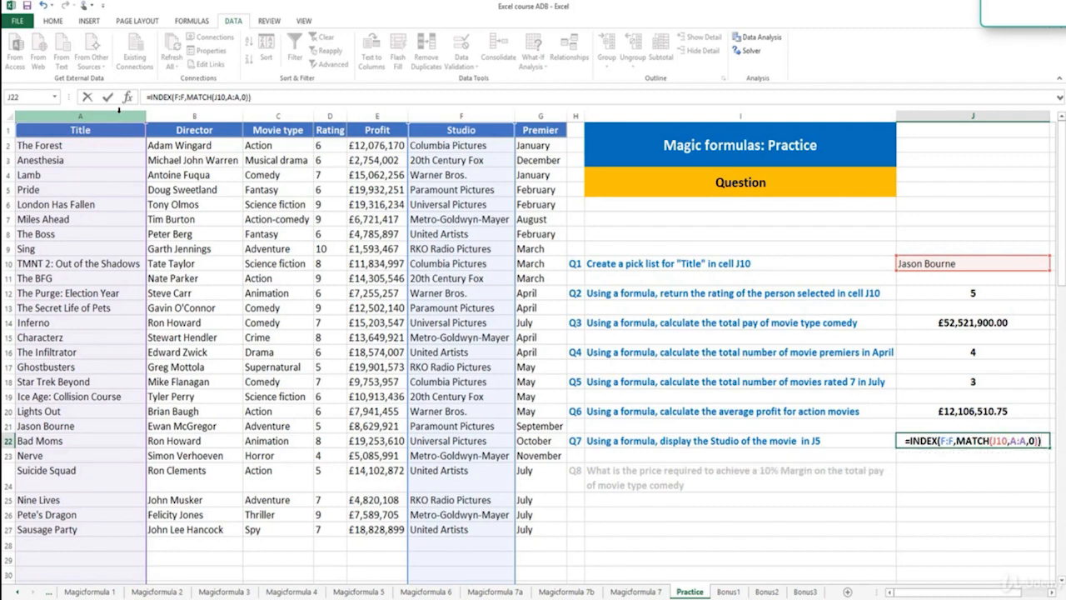
key("Return")
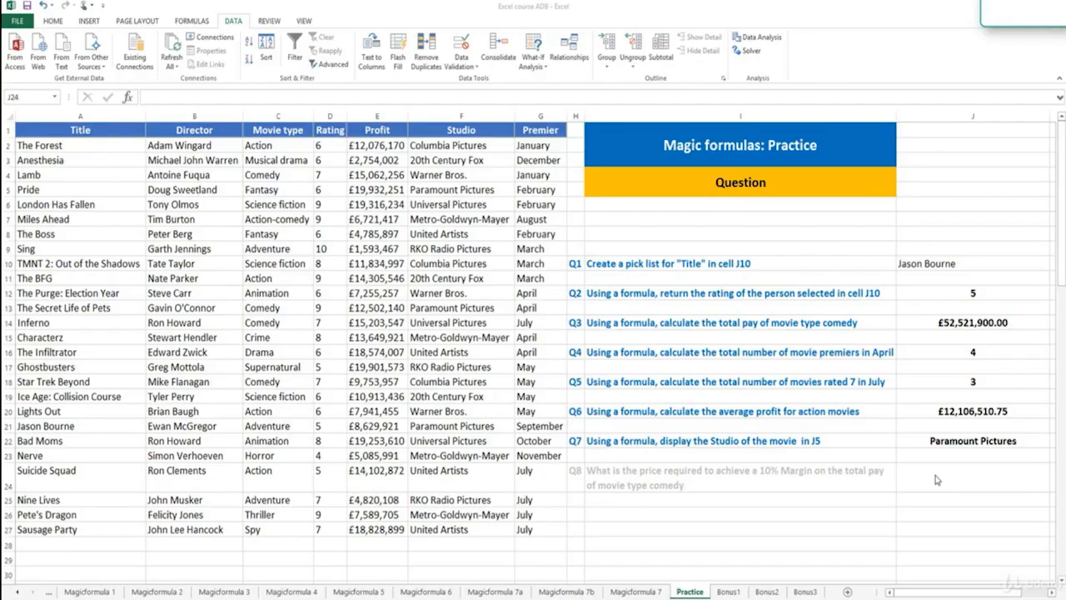
- Copy the comedy SUMIF formula text from J14 into J24 and multiply it by 1.1
left_click(935, 474)
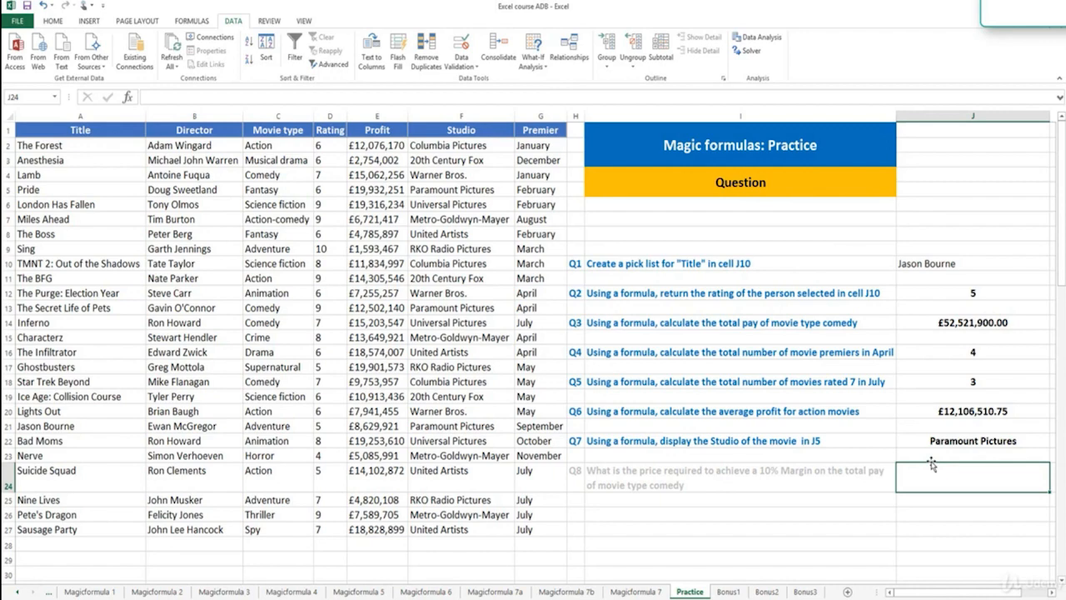
left_click(966, 322)
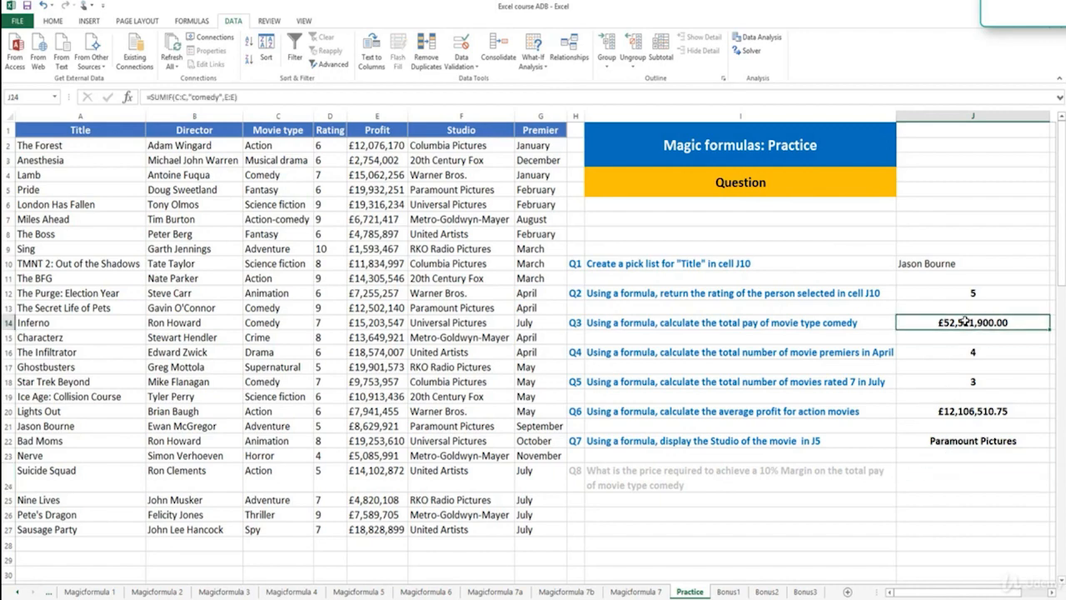
double_click(1016, 321)
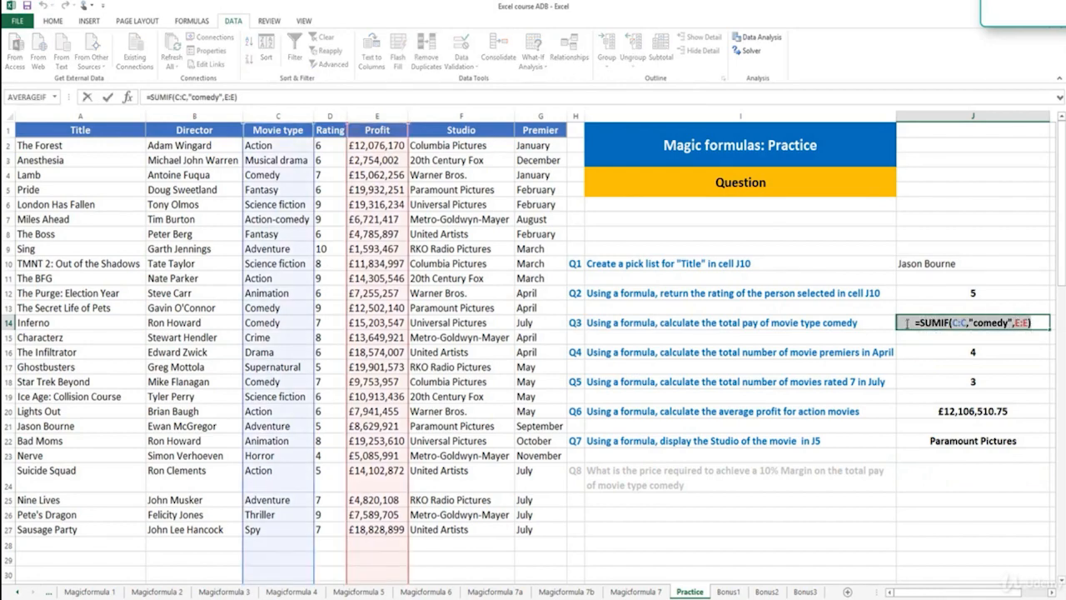
key("Escape")
double_click(925, 468)
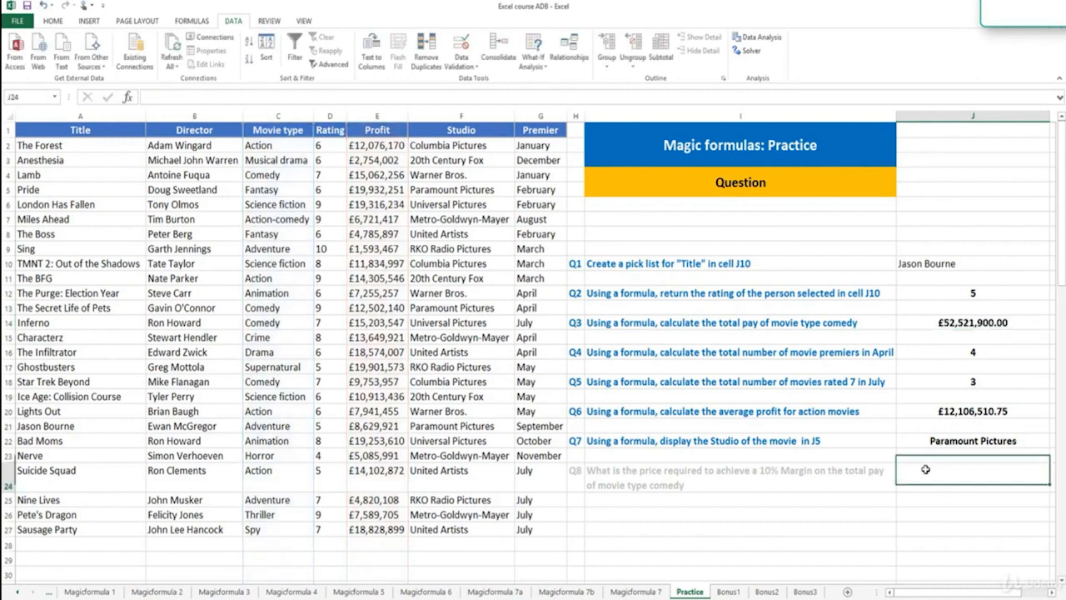
key("ctrl+v")
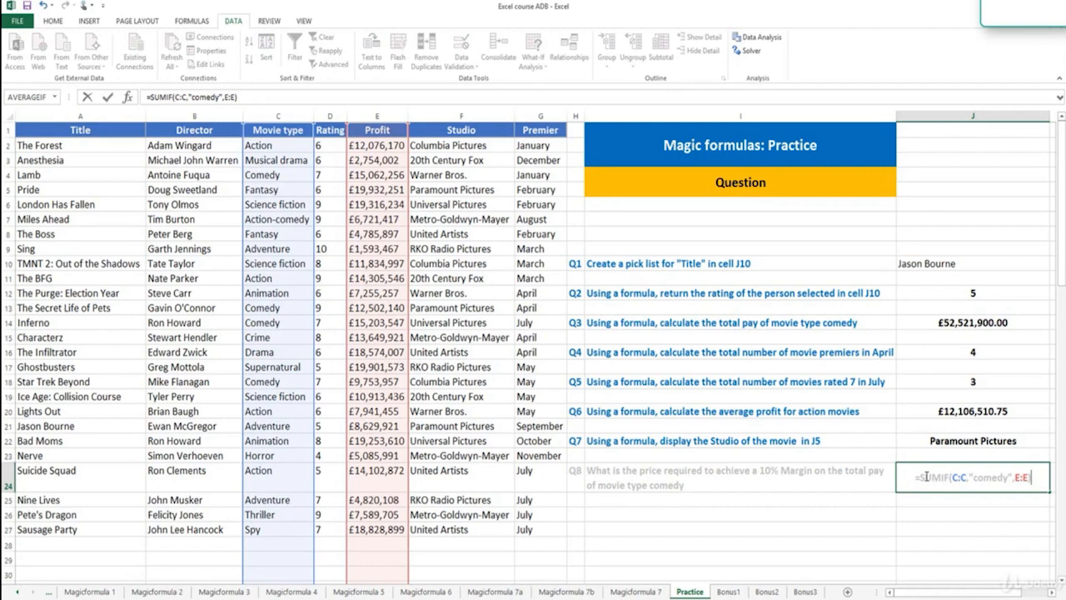
type("*1.1")
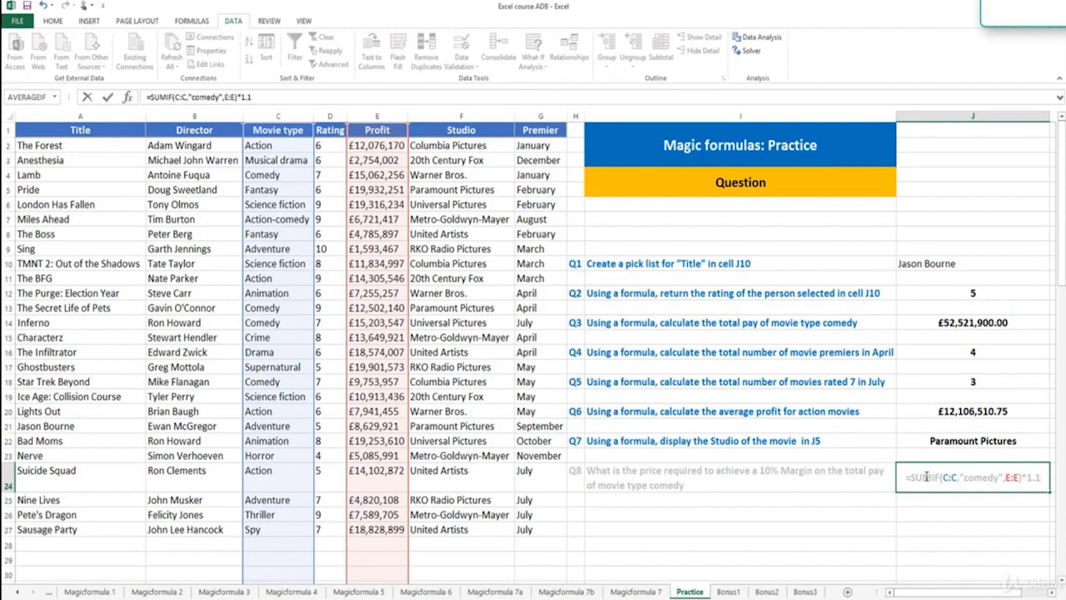
key("Return")
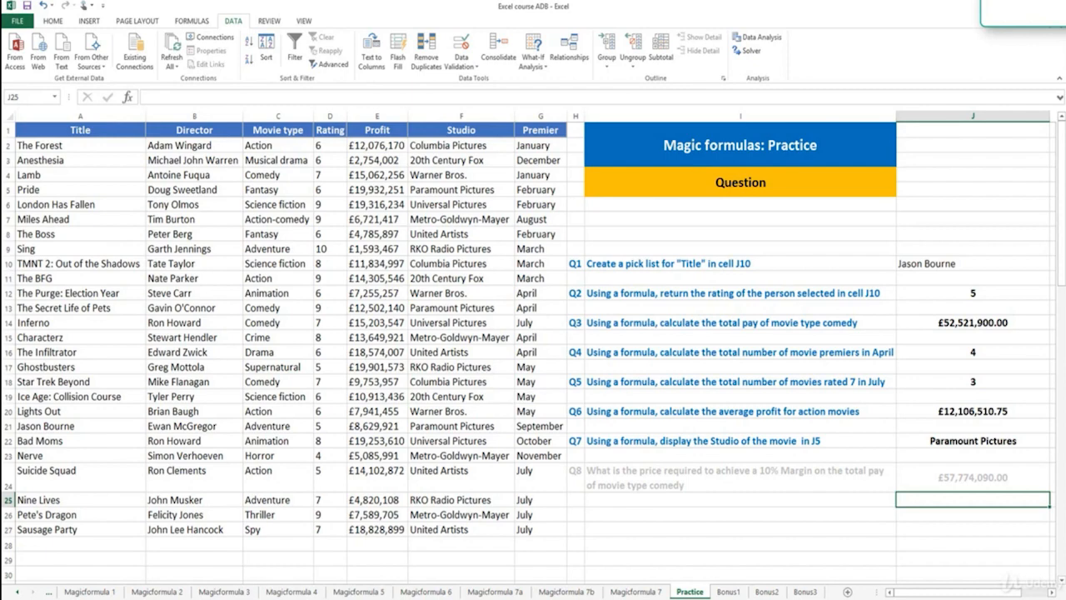
left_click_drag(577, 263, 577, 485)
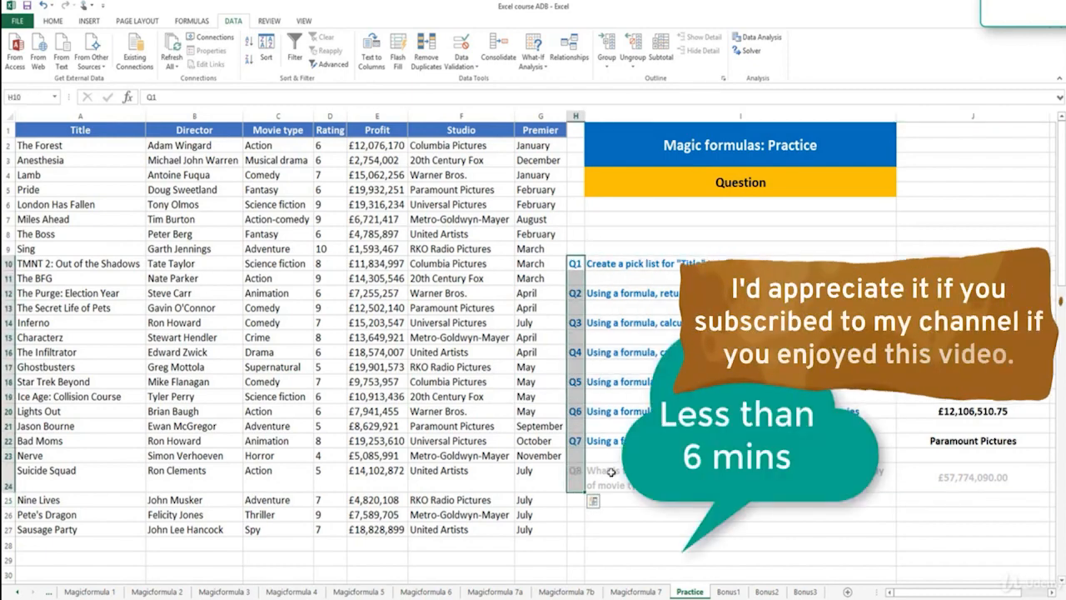